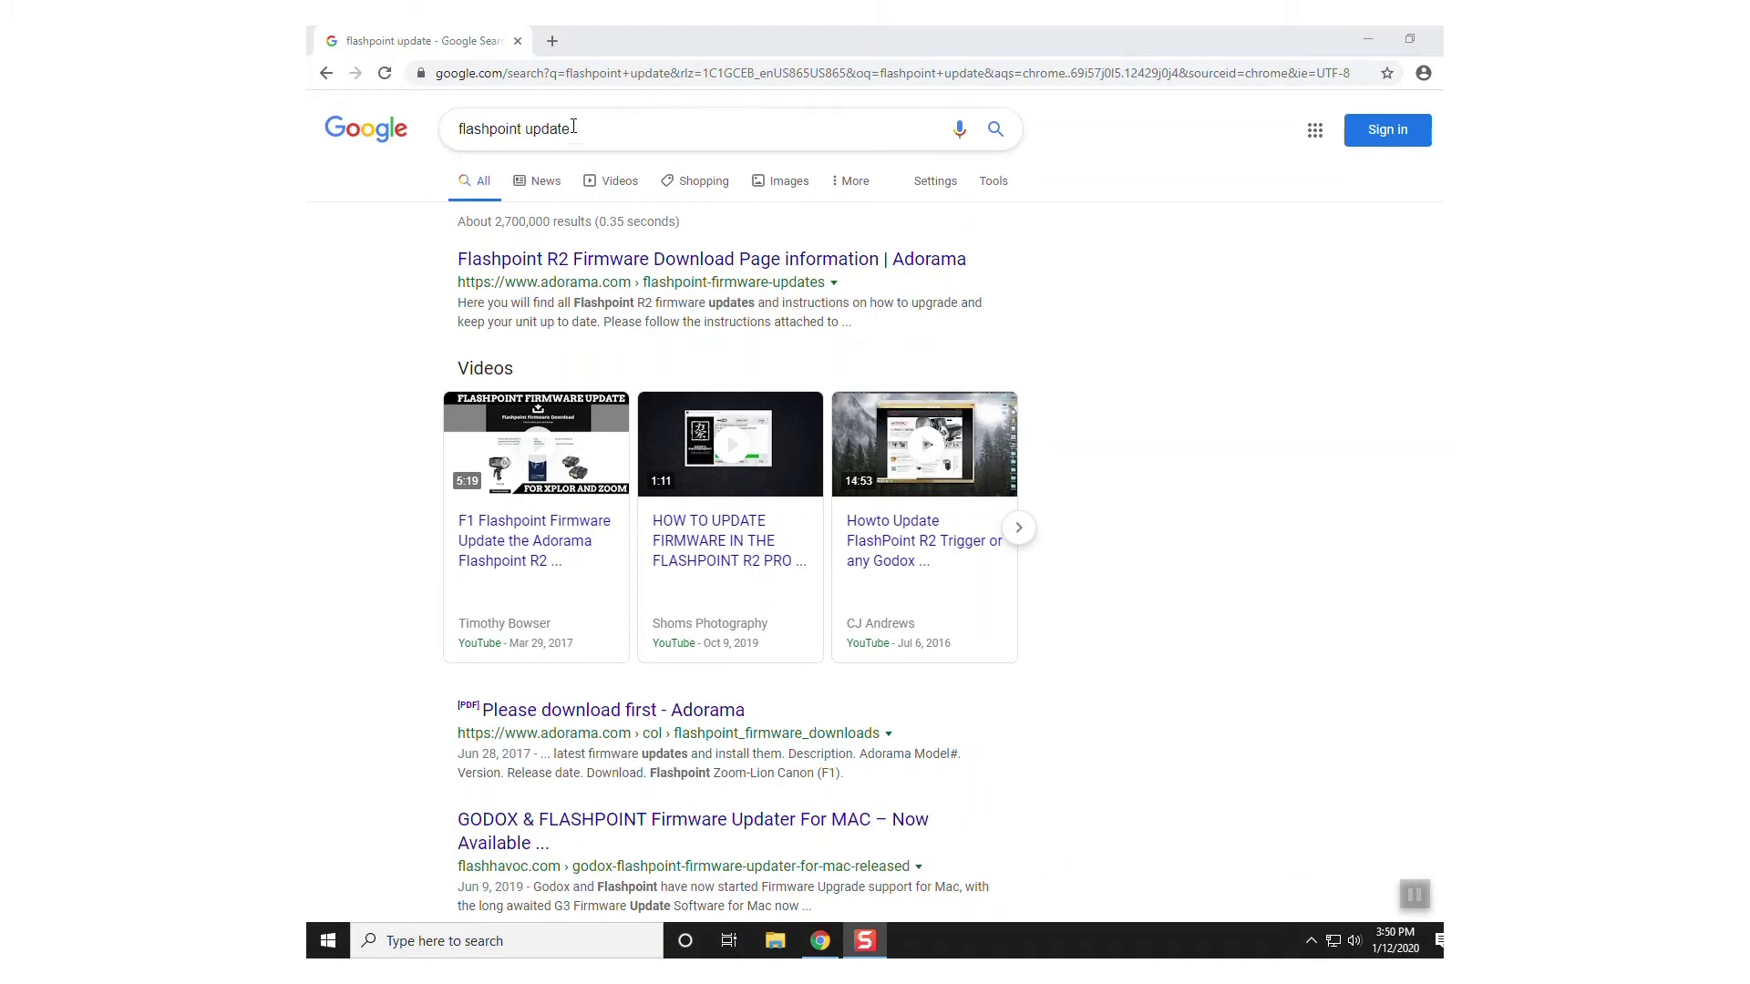
- Focus the Google search box that holds the 'flashpoint update' query
click(576, 129)
- Rerun the 'flashpoint update' search and open Adorama's Flashpoint R2 Firmware Download page
key(Return)
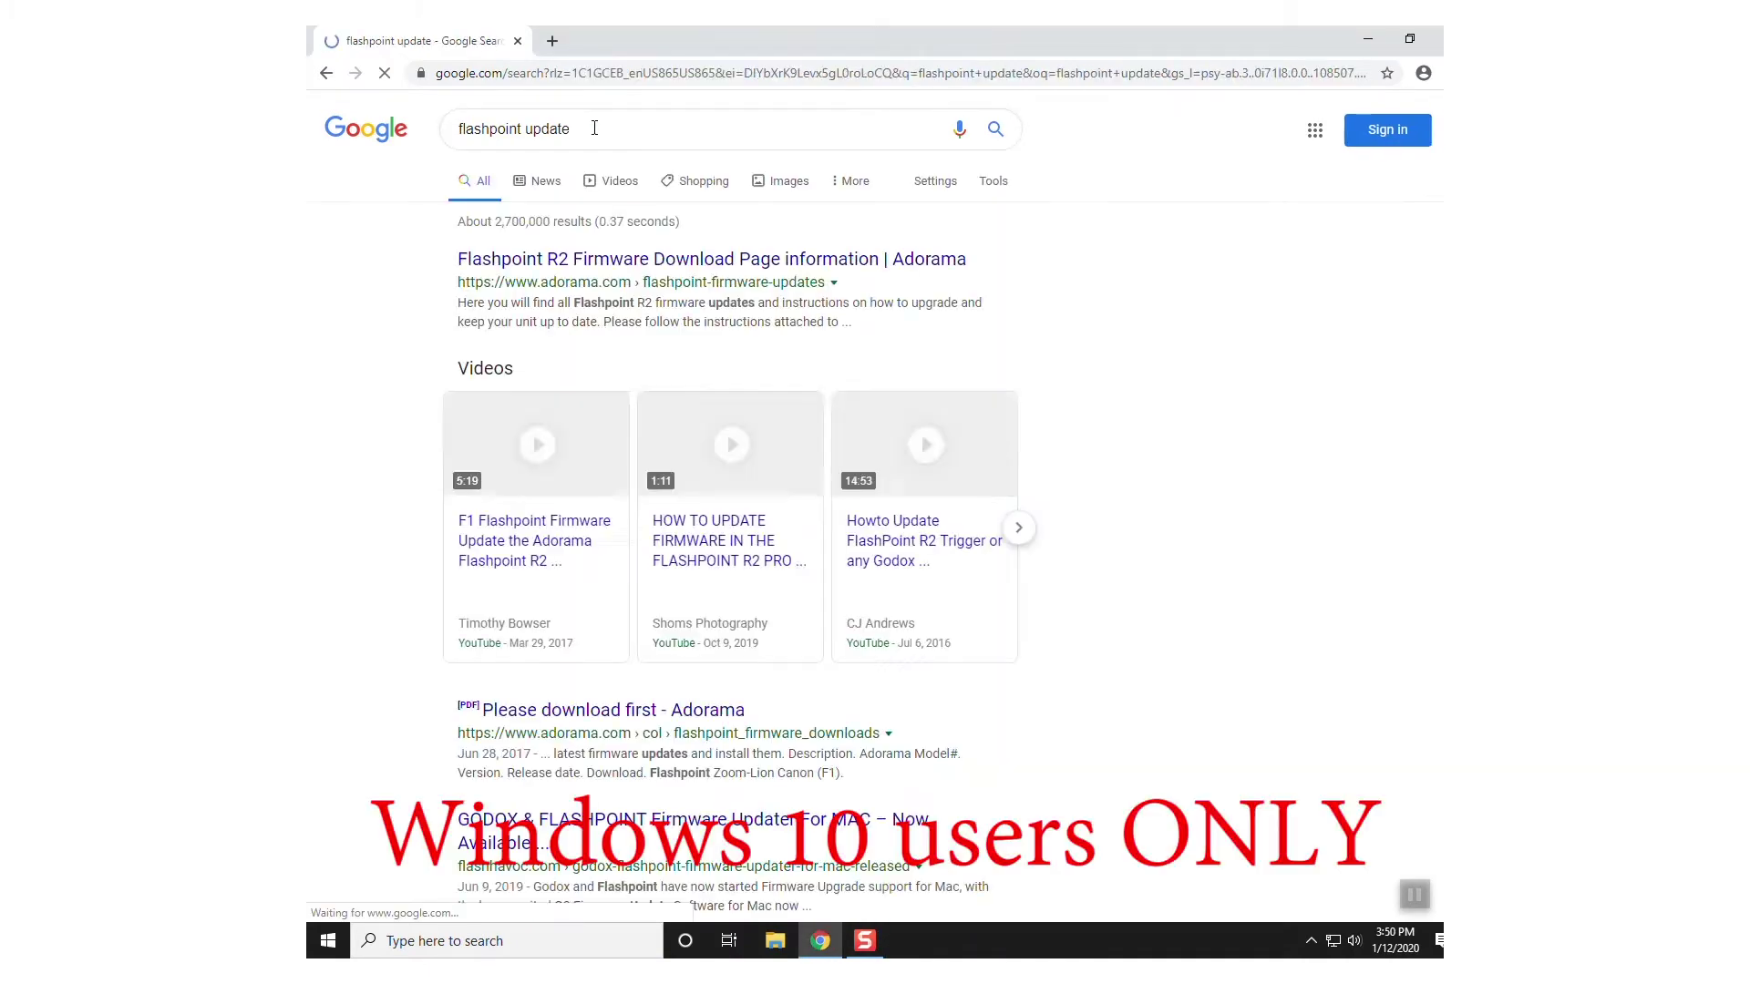
click(638, 258)
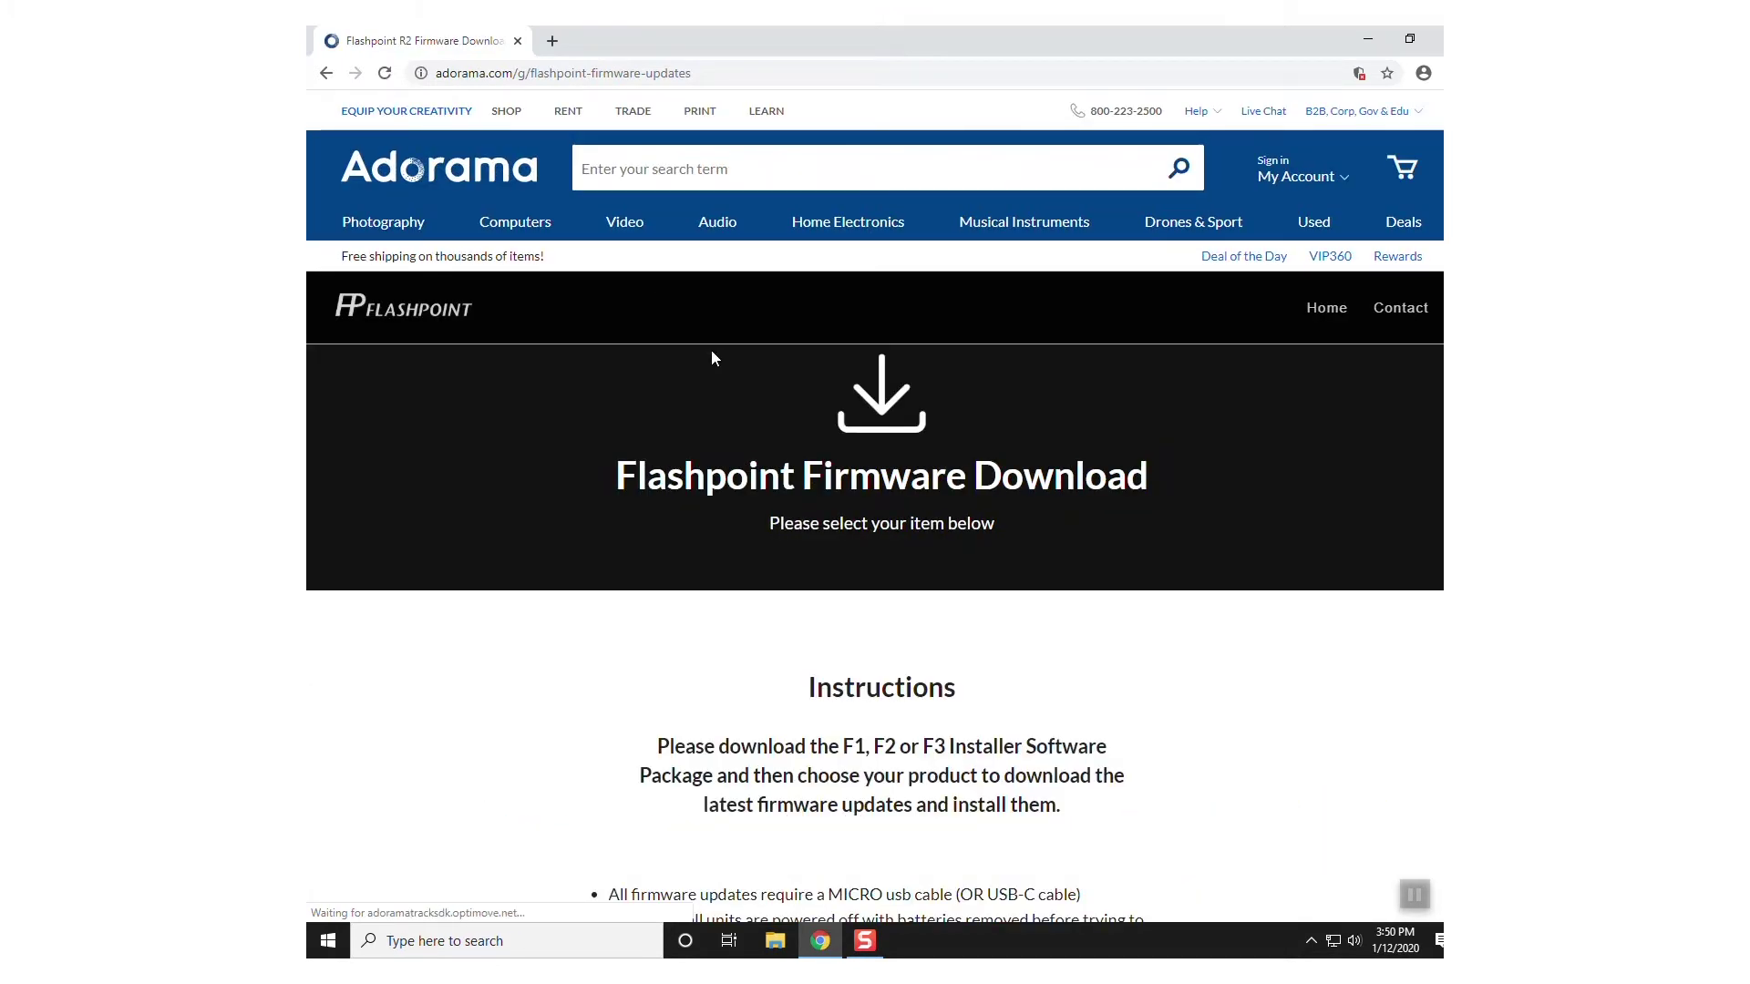
scroll(711, 350, down, 1)
scroll(711, 350, down, 5)
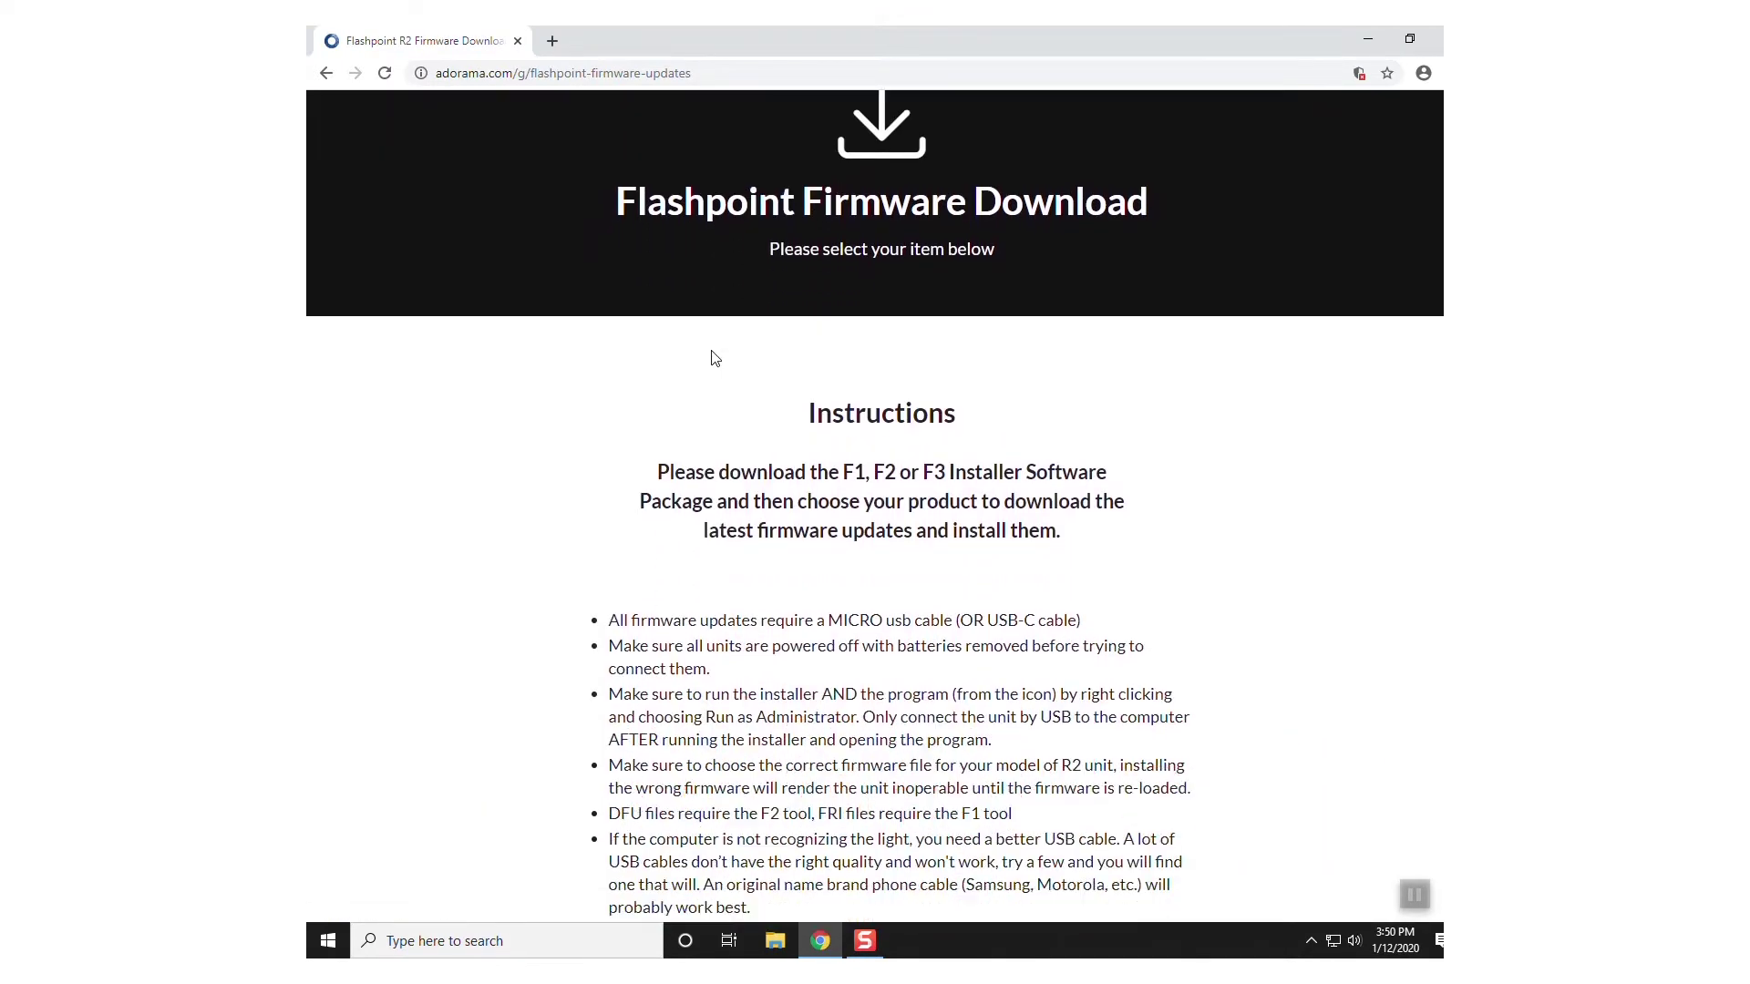
- Scroll to the Windows 10 users section and select its bcdedit command
scroll(713, 351, down, 5)
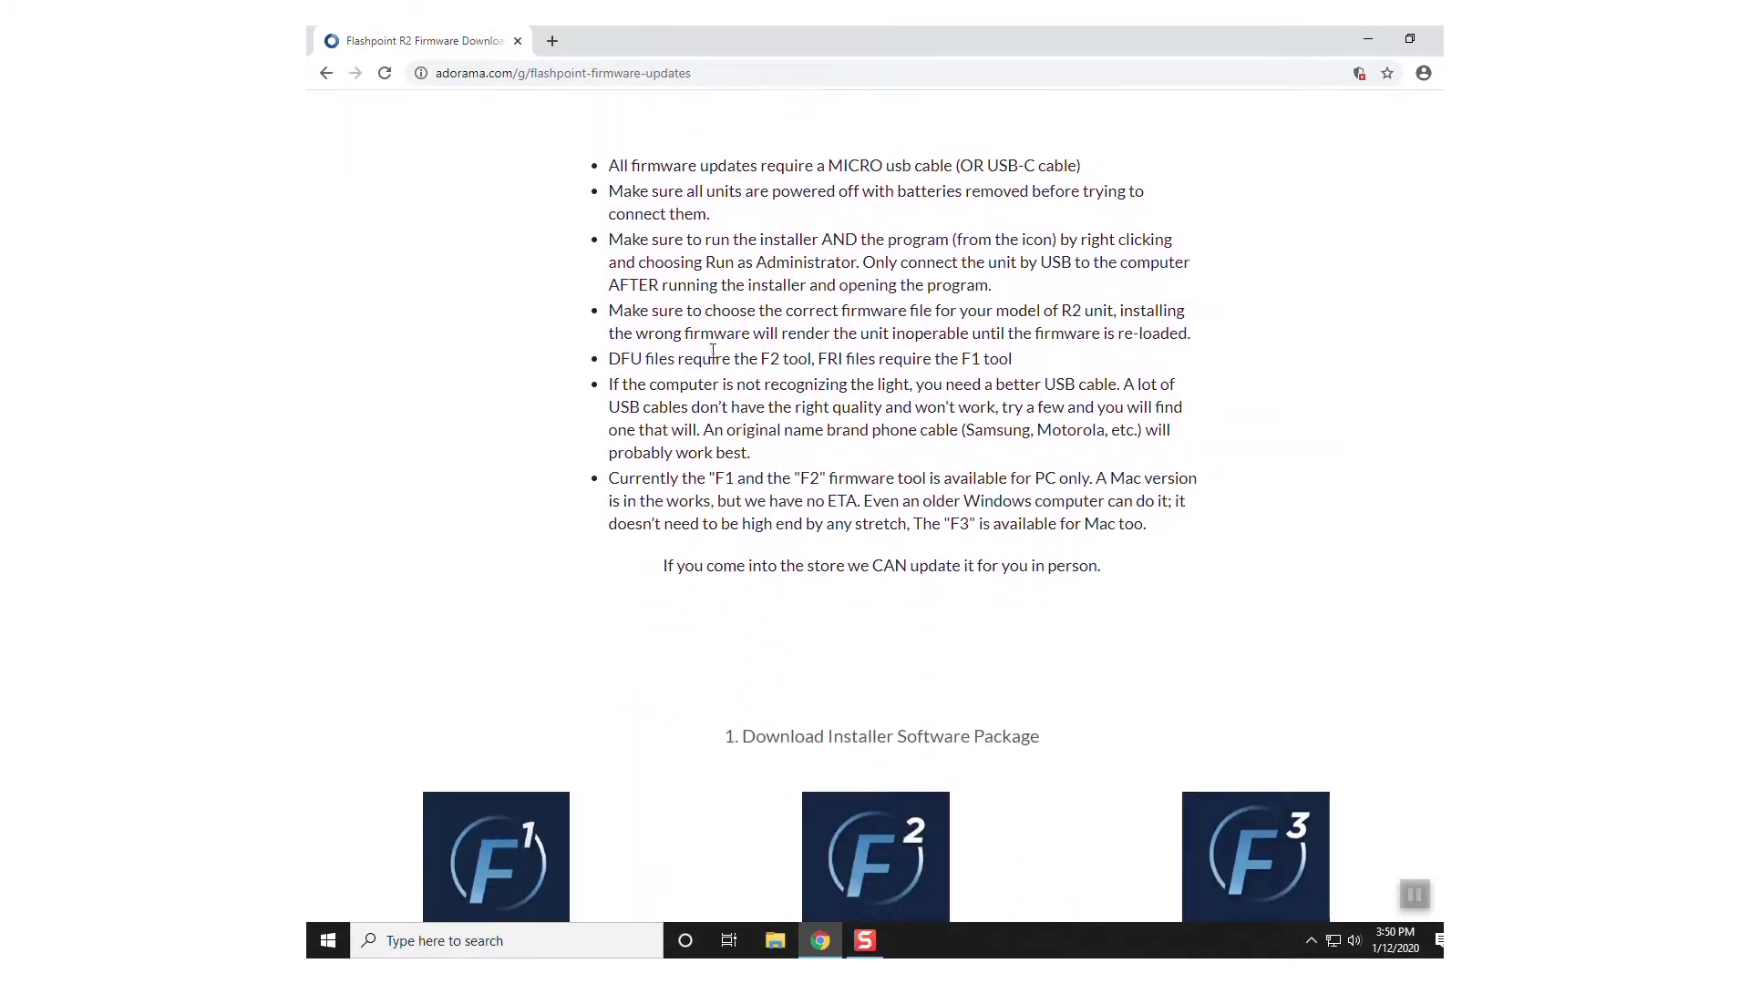
scroll(712, 351, down, 6)
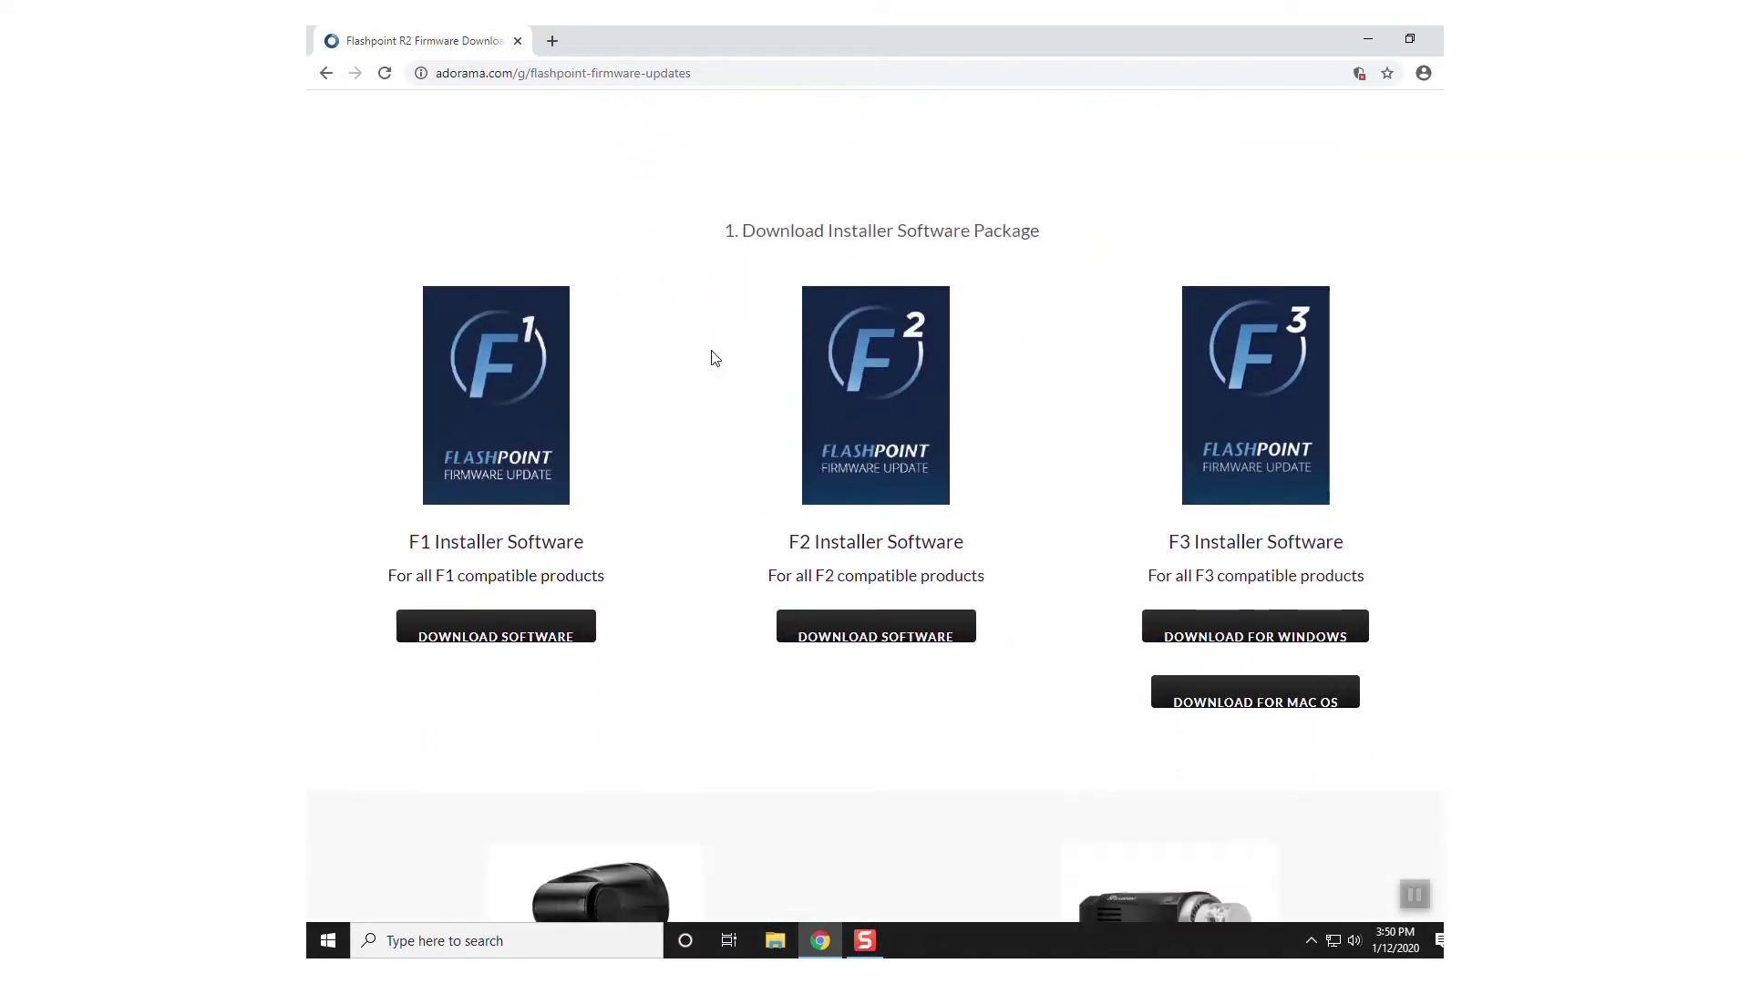
scroll(716, 360, down, 10)
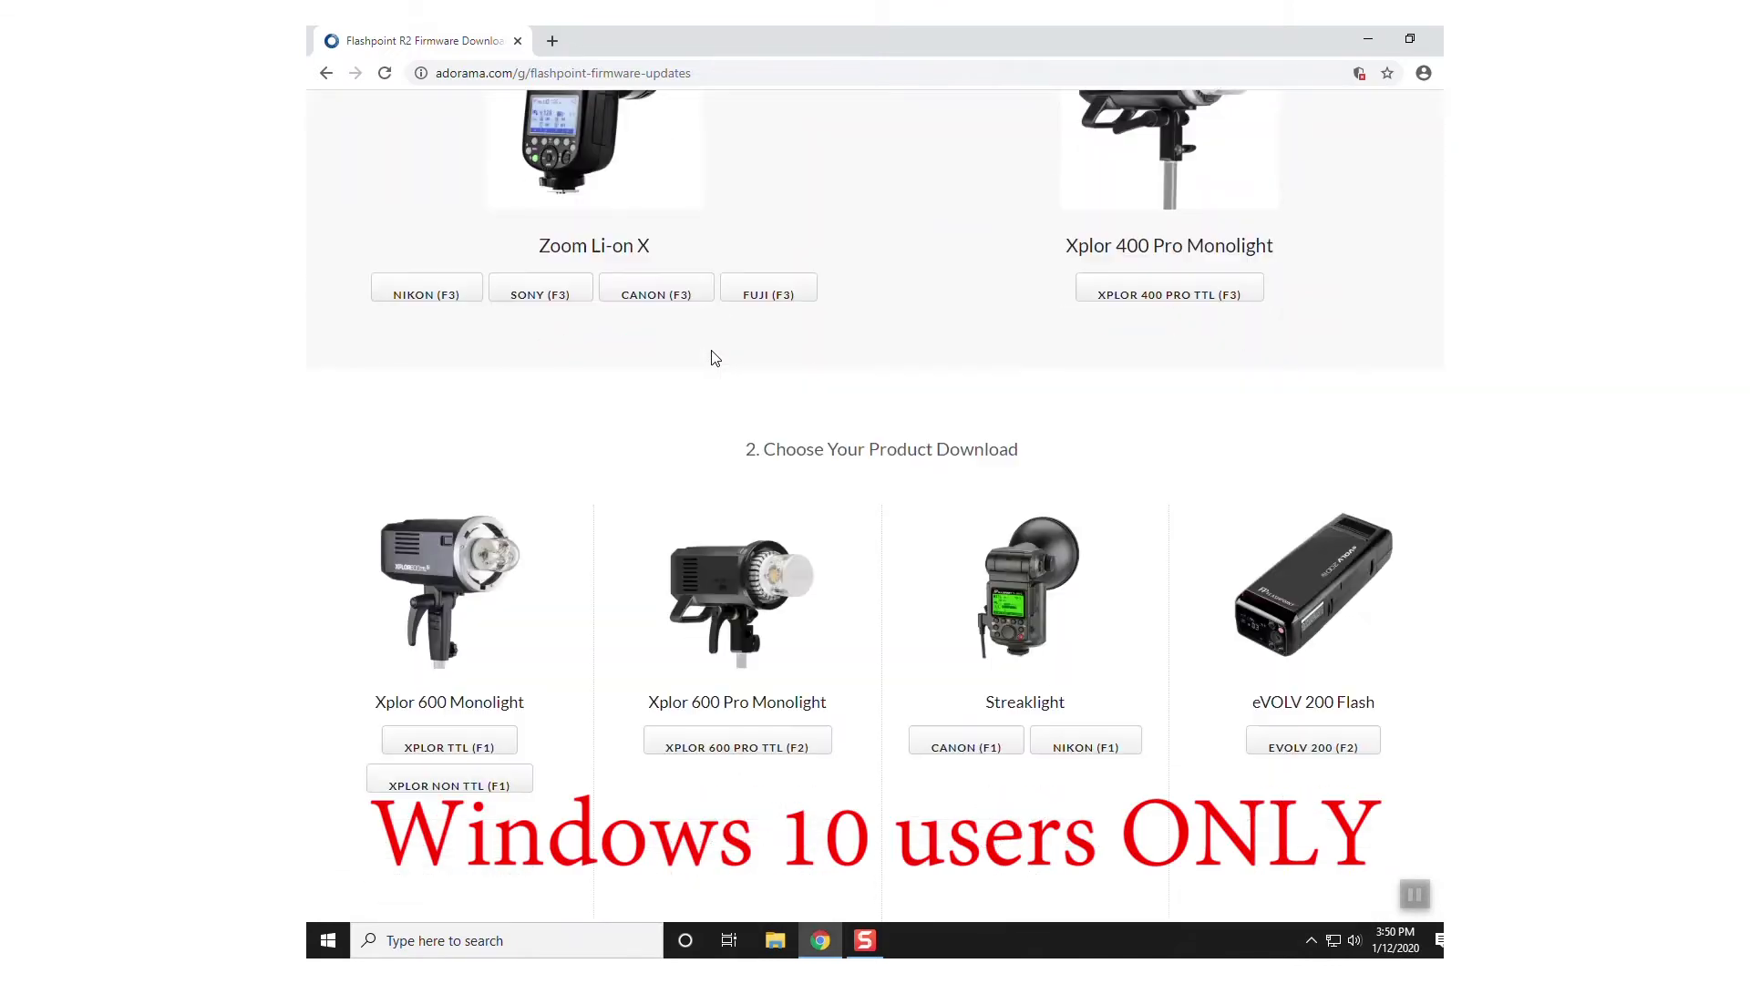
scroll(714, 358, down, 7)
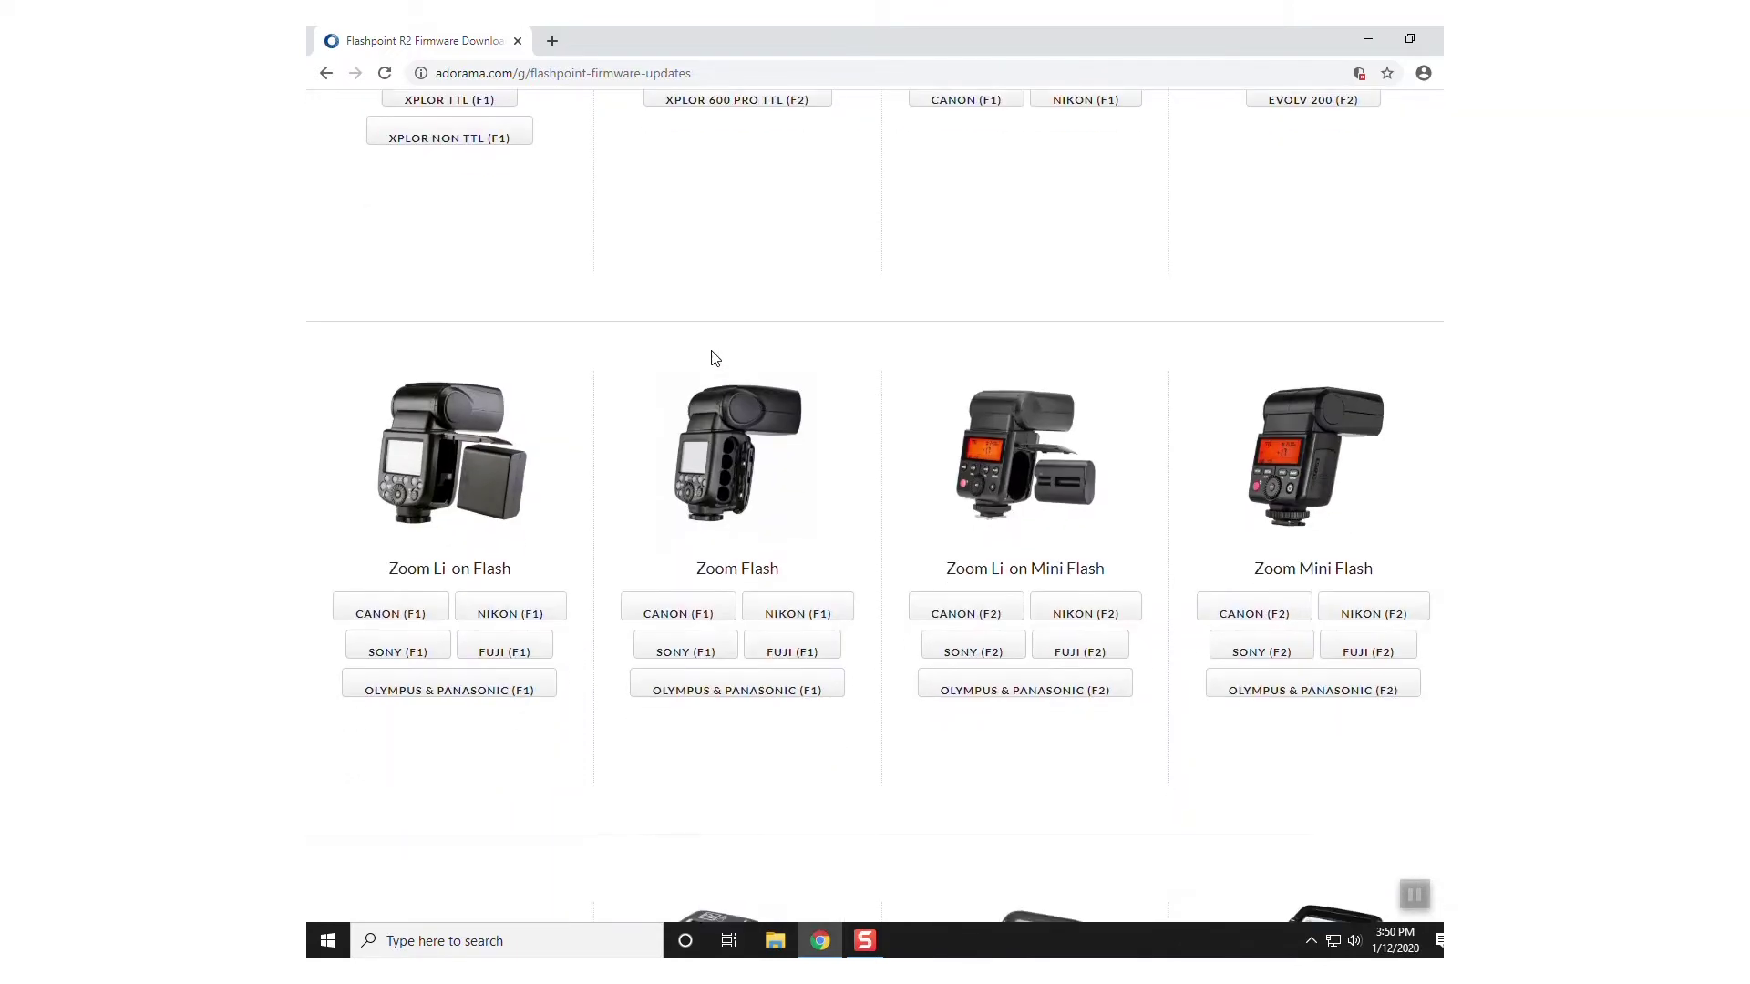
scroll(714, 358, down, 8)
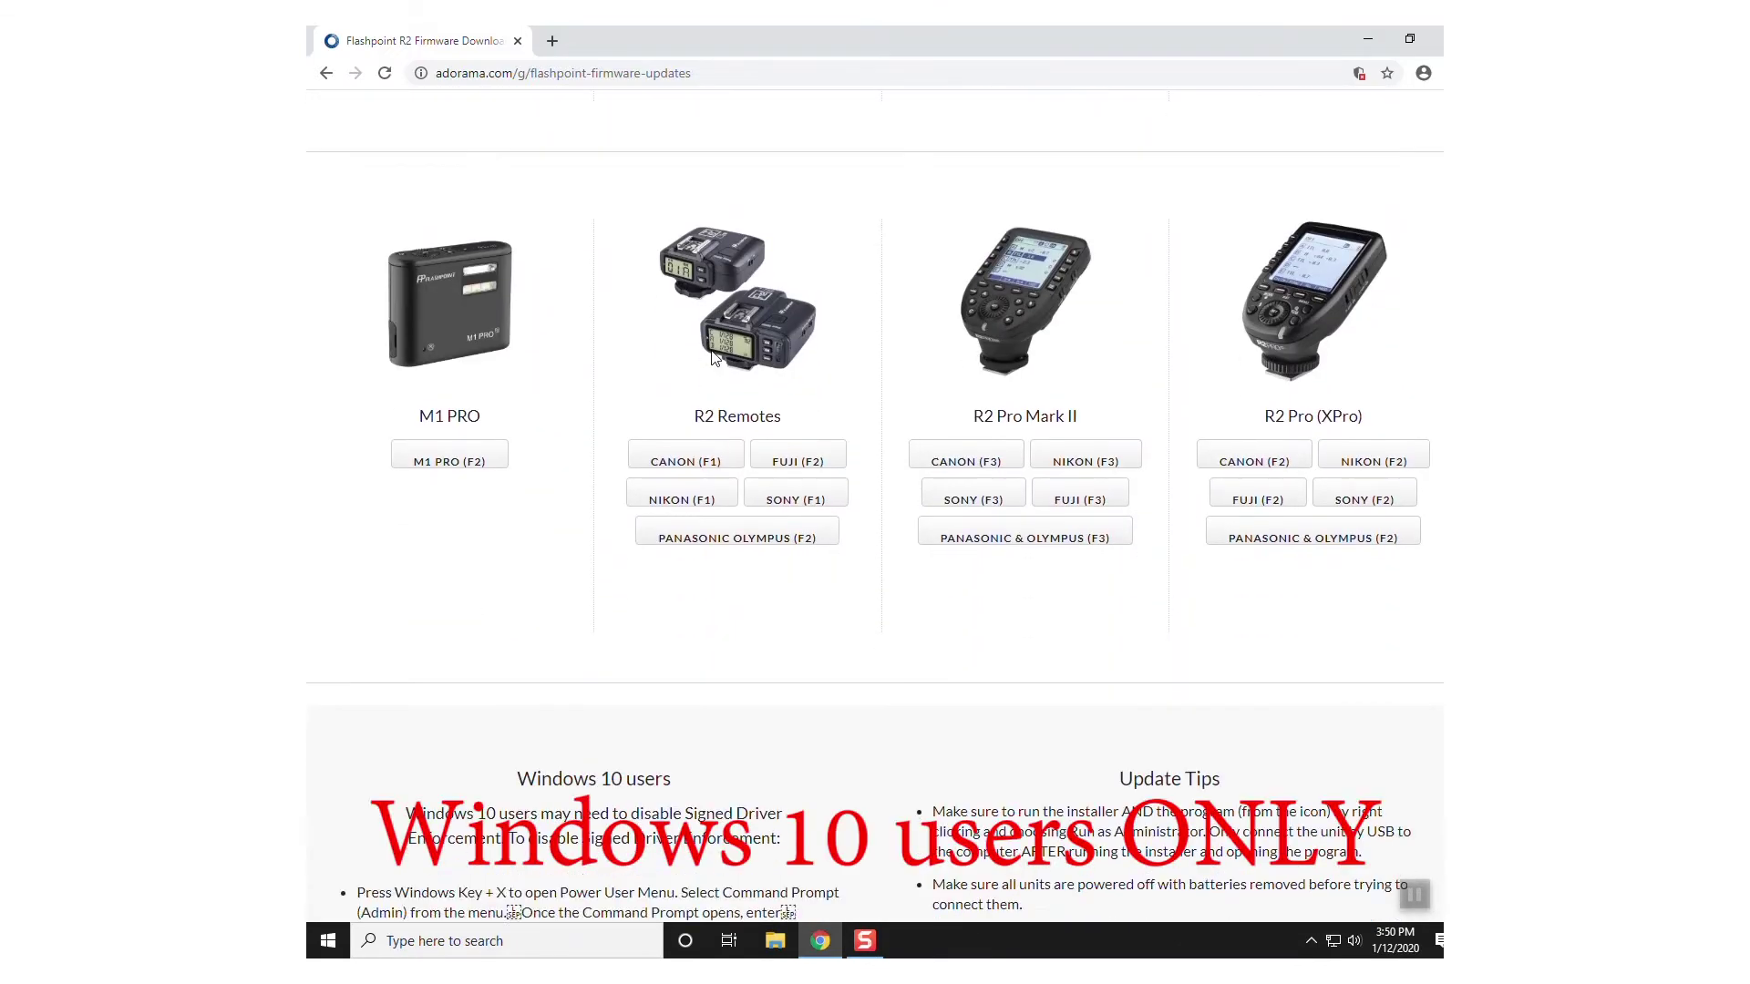
scroll(715, 358, down, 1)
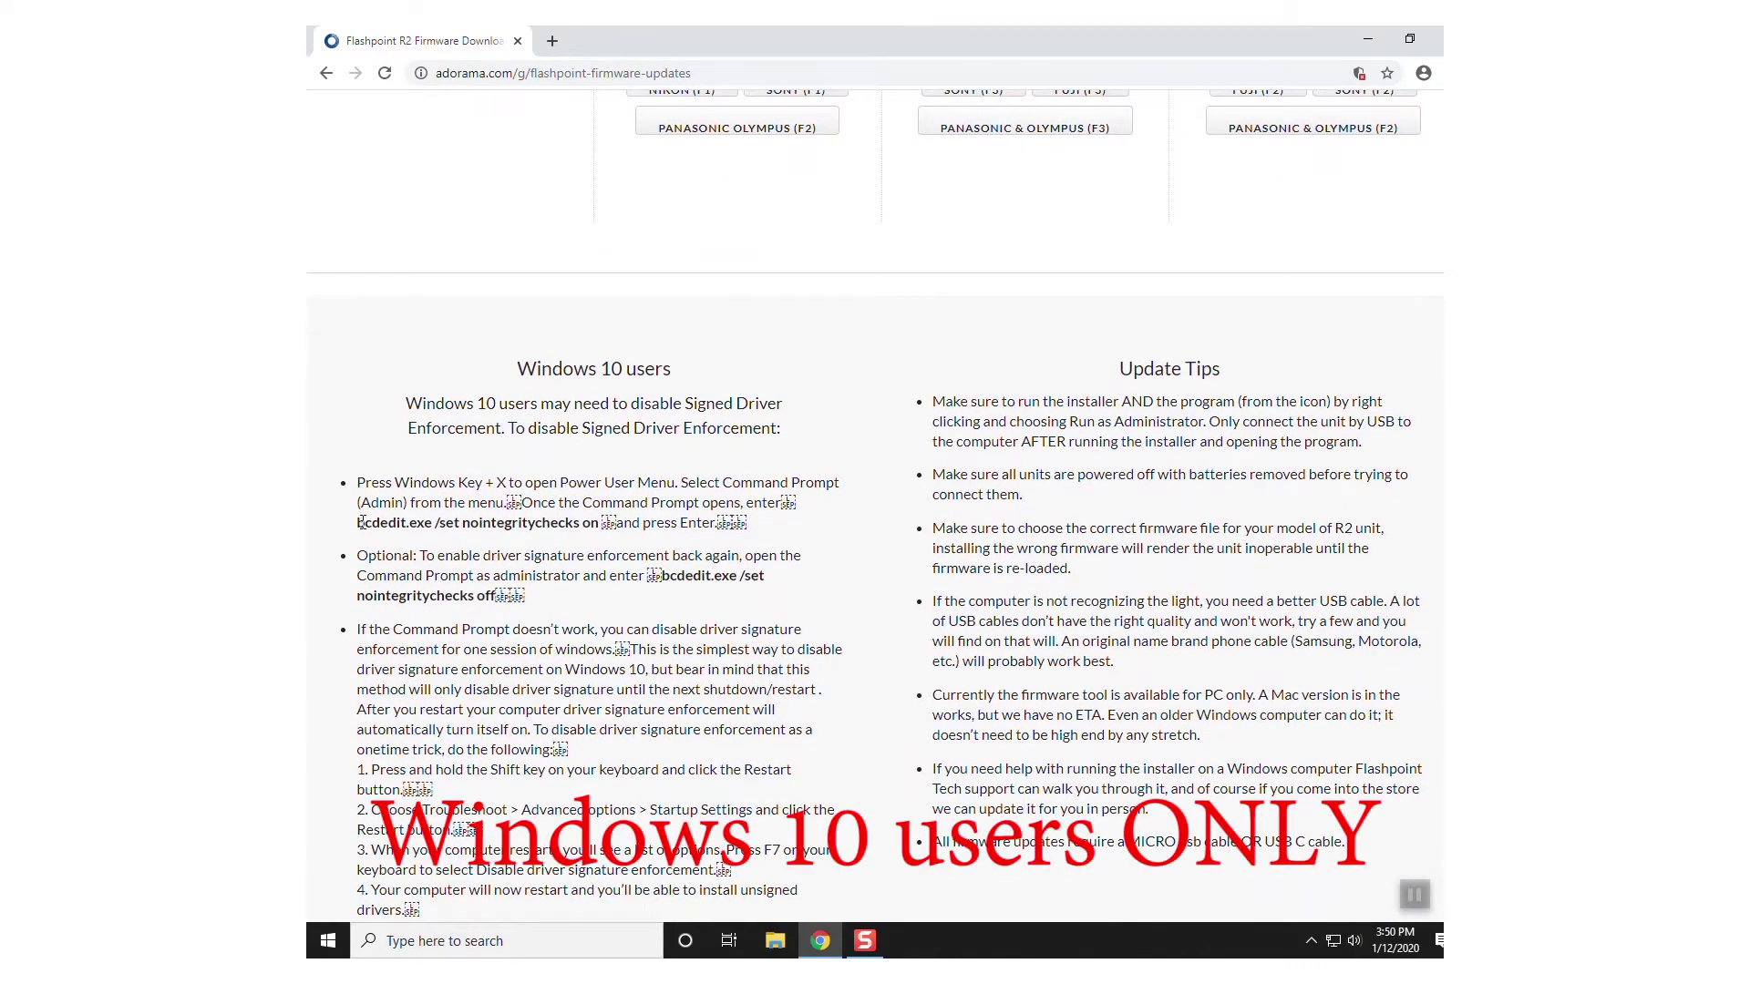
drag(357, 523, 599, 525)
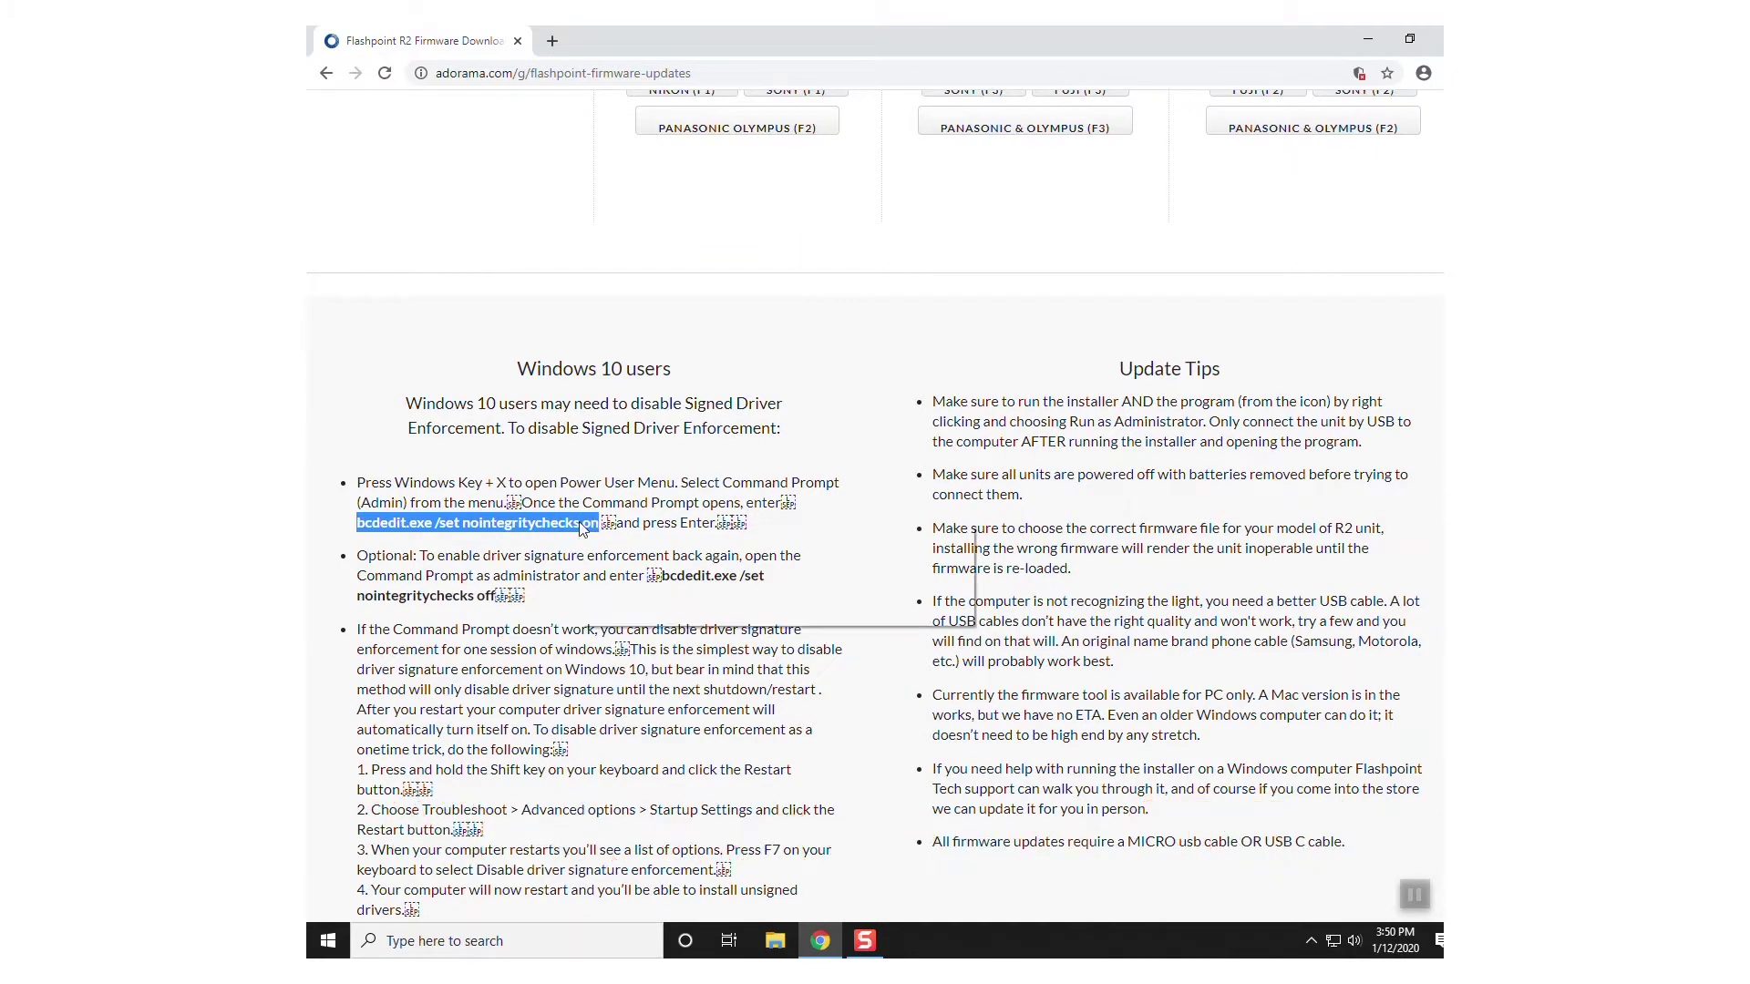
- Copy the bcdedit nointegritychecks command and run it in an administrator PowerShell window
right_click(600, 526)
click(618, 540)
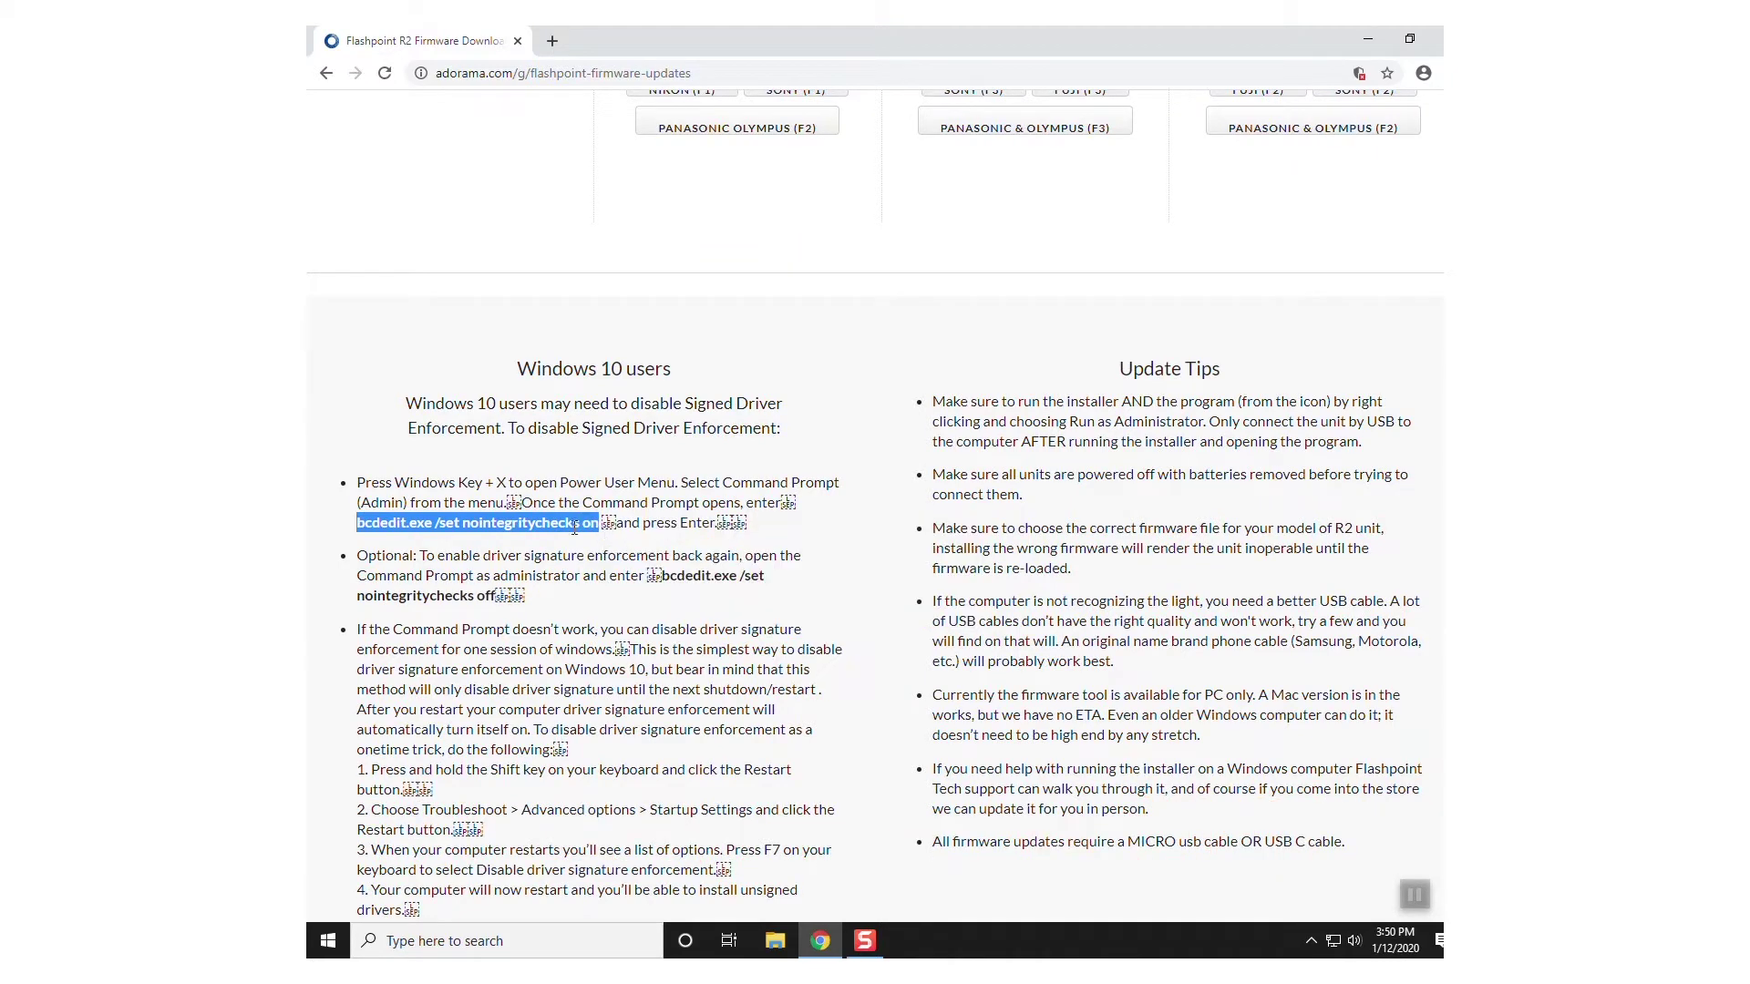
right_click(328, 940)
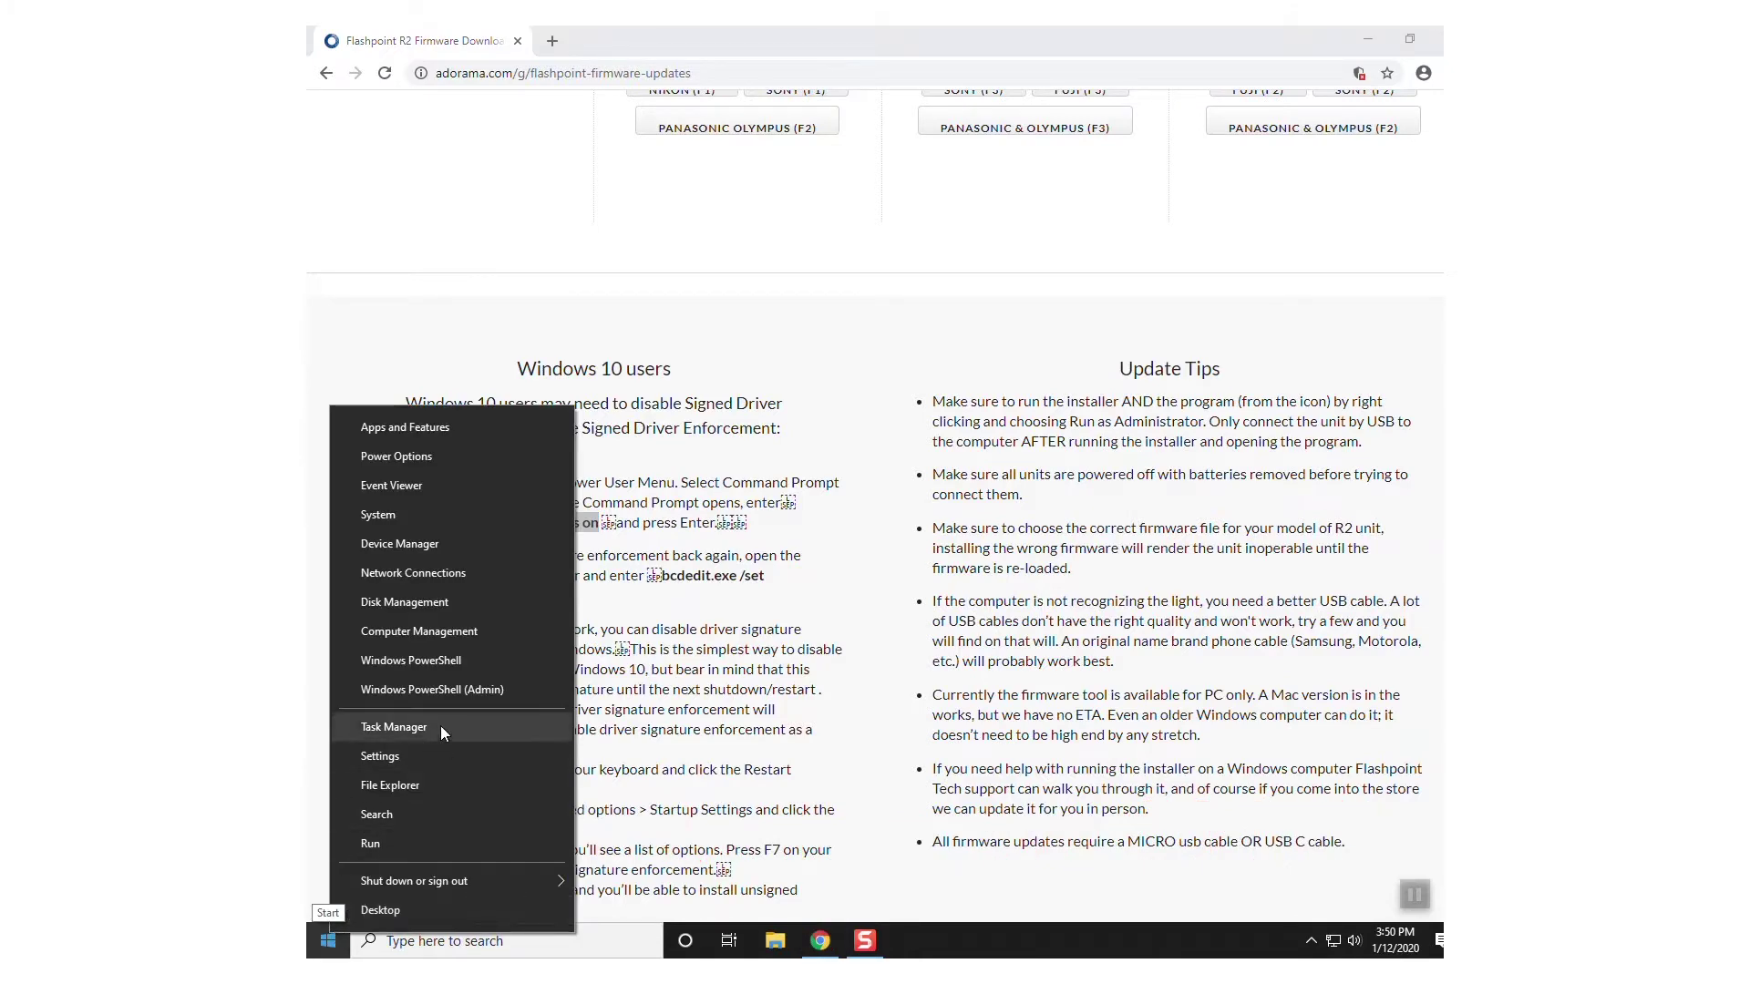
click(473, 693)
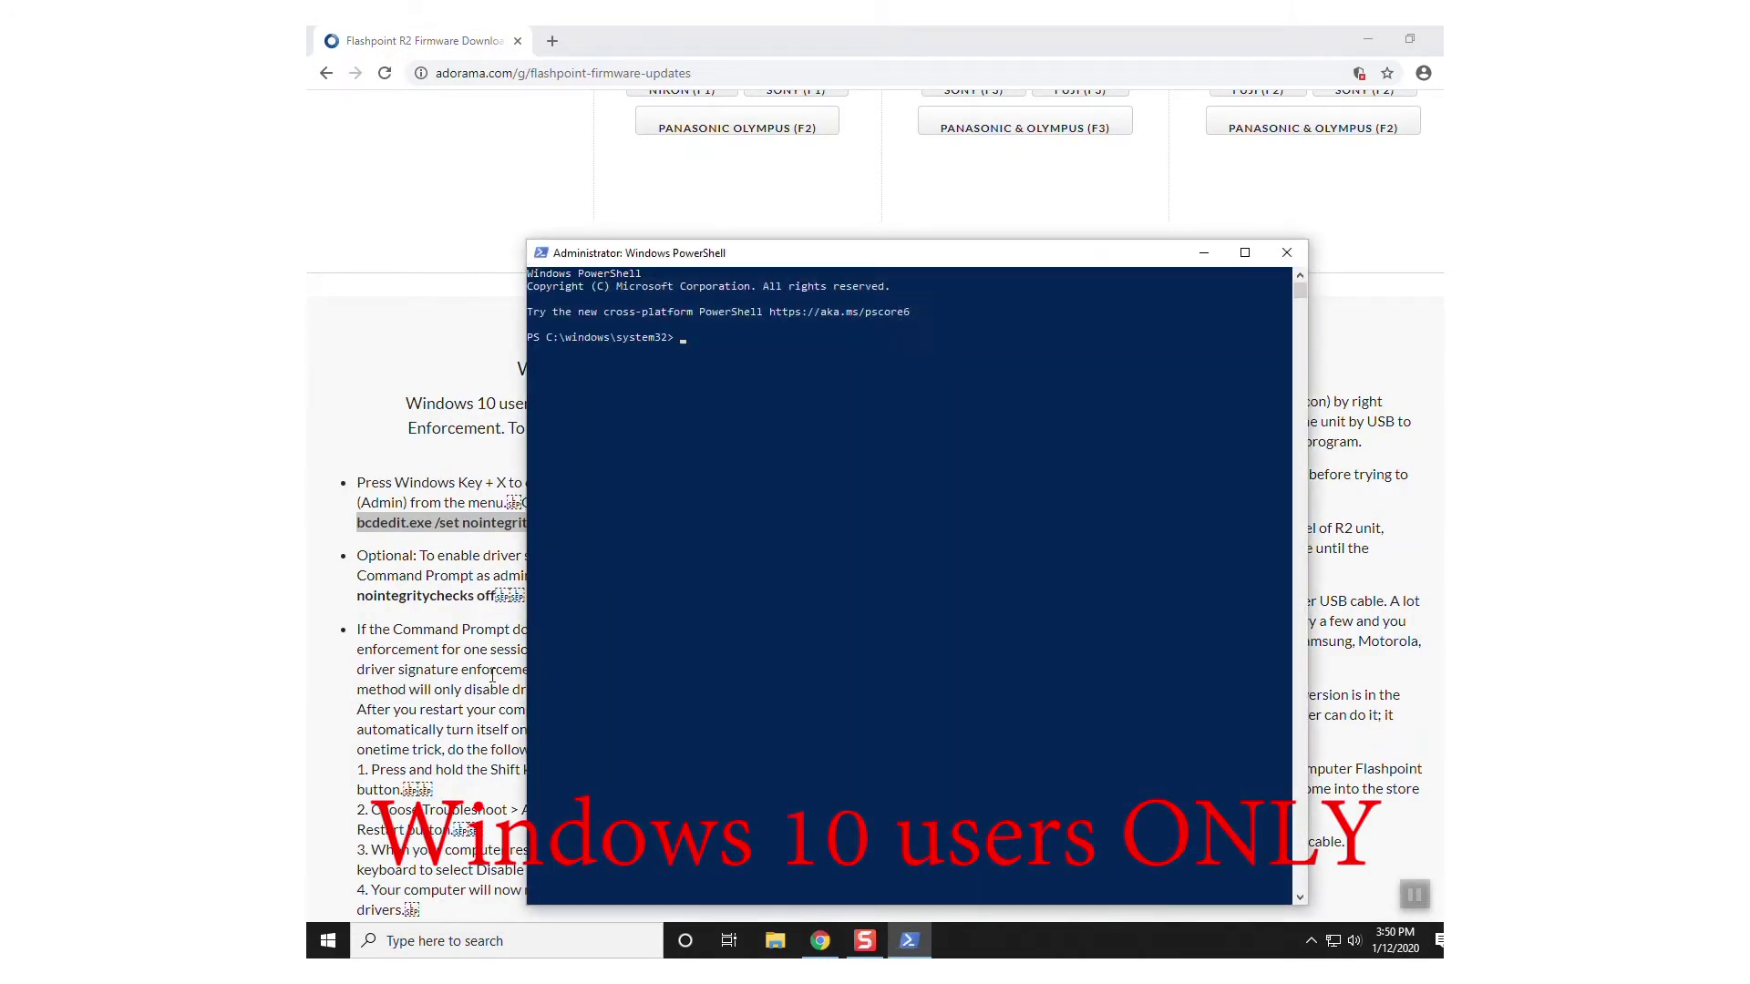
right_click(743, 344)
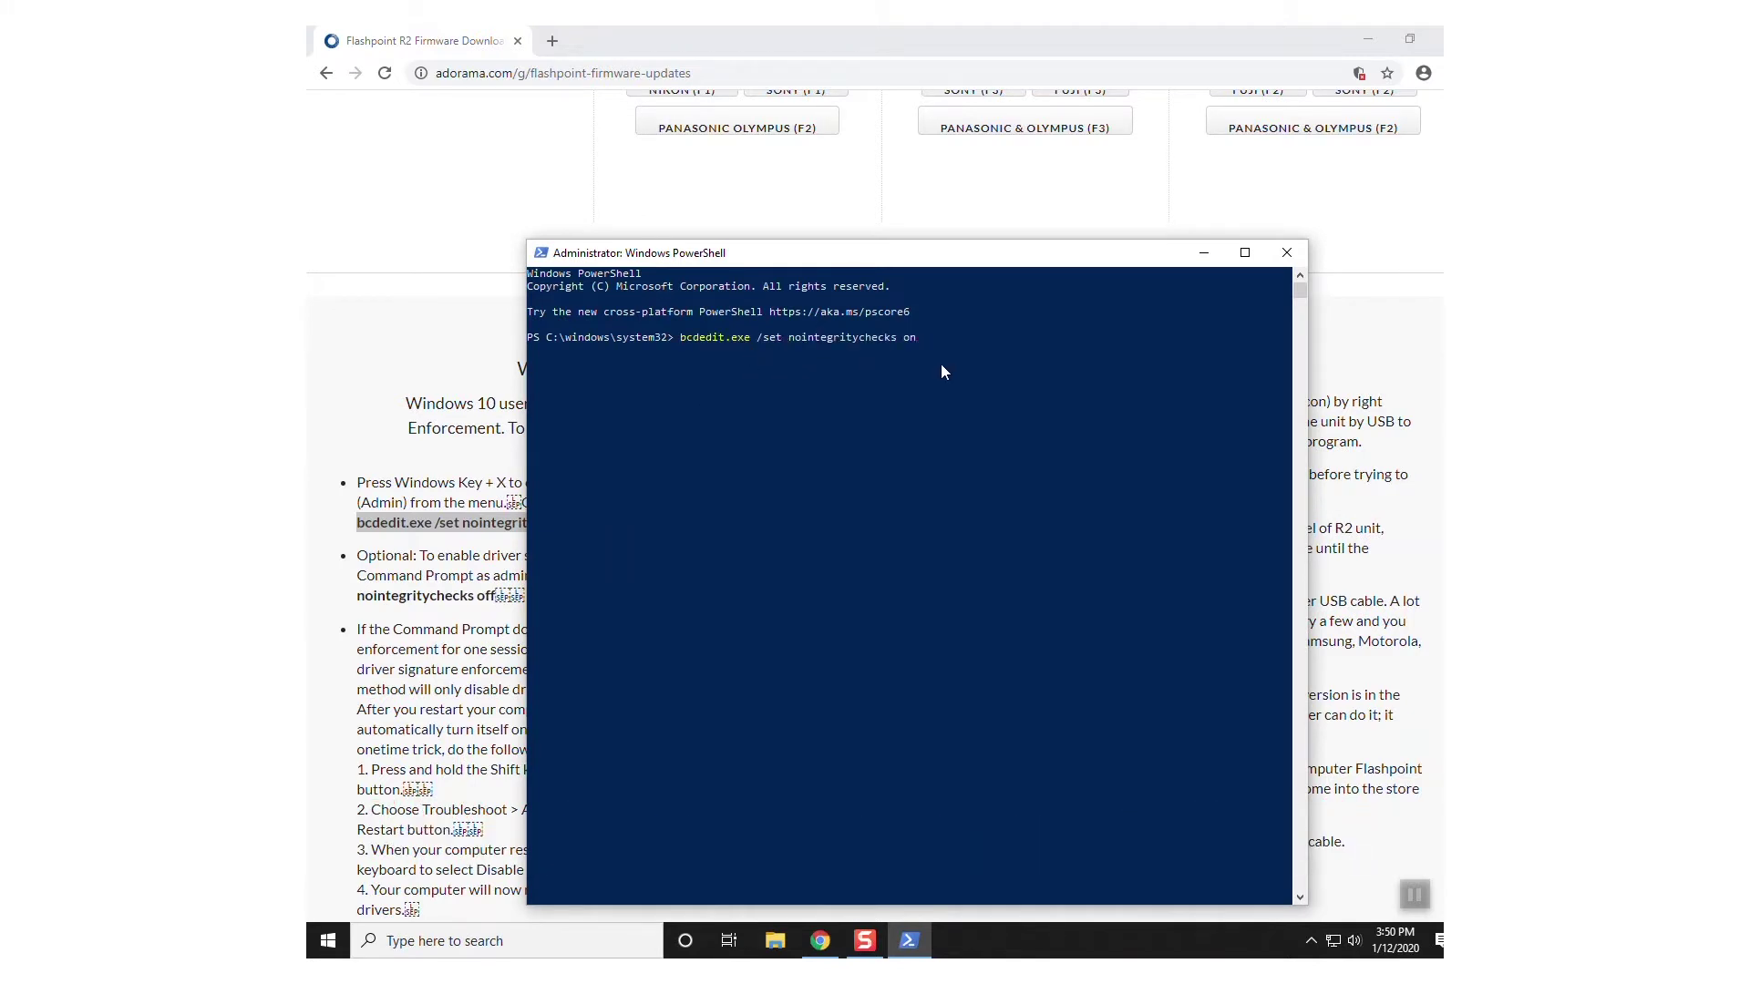
key(Return)
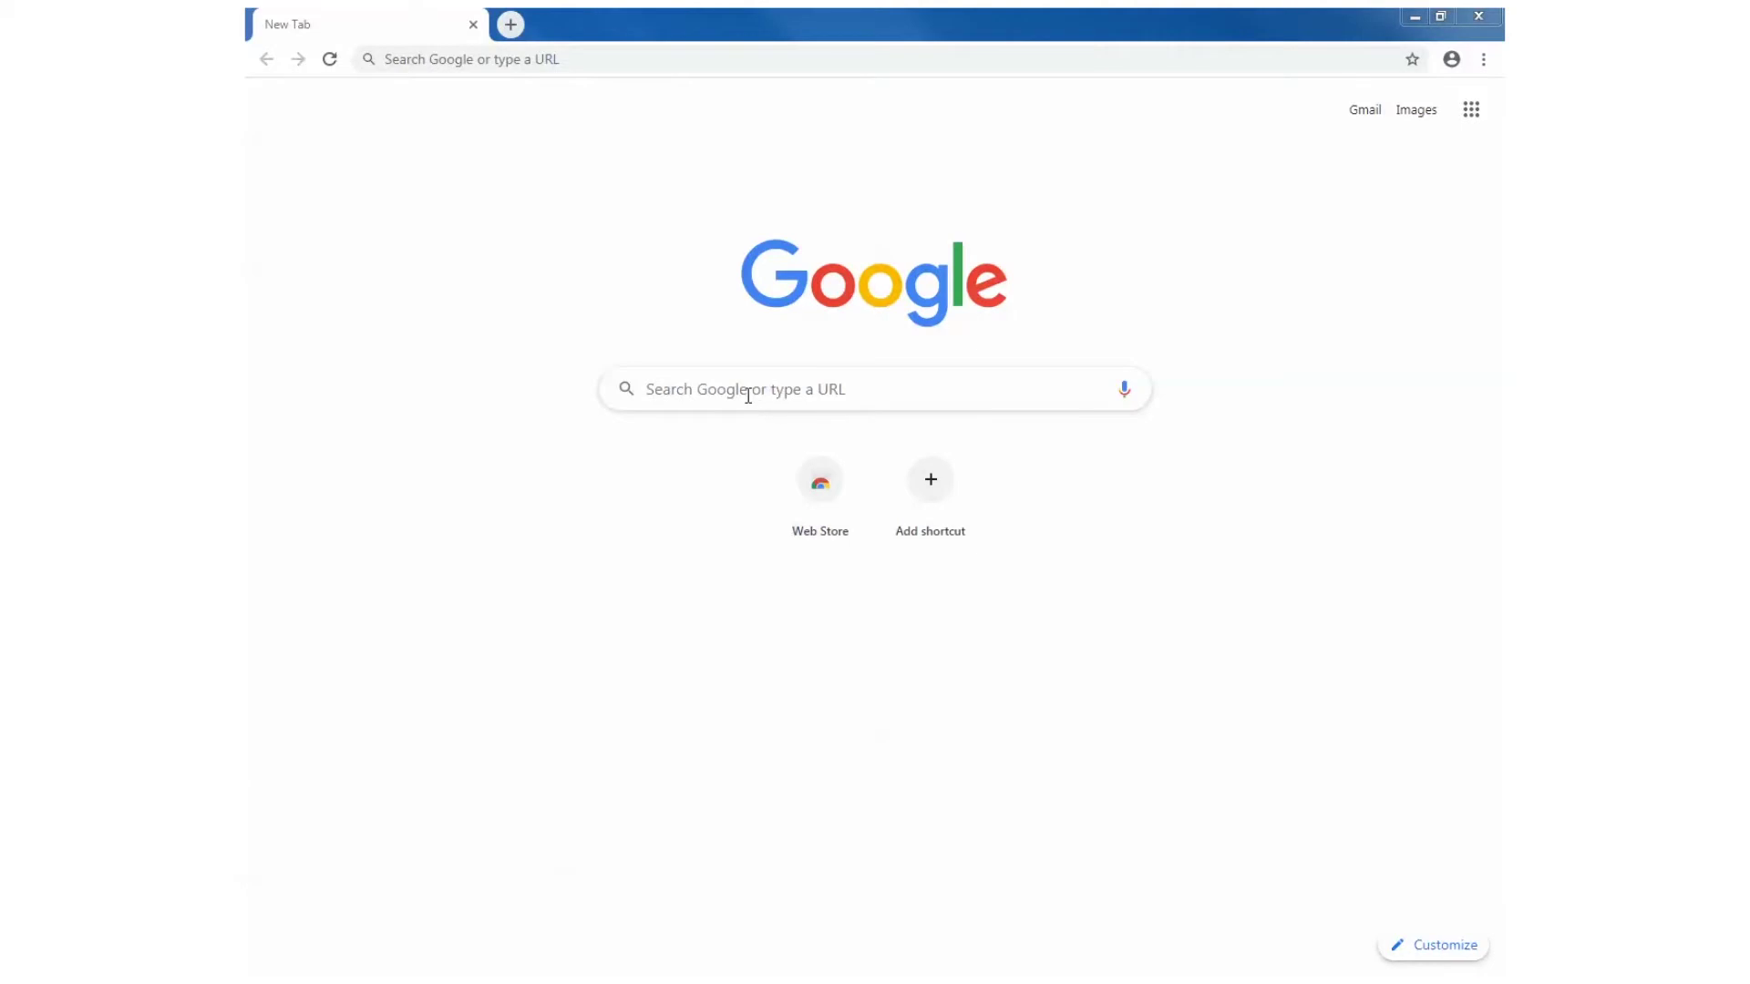
- Search Google for 'Update flashpoint' and open the Adorama Flashpoint Firmware Download result
click(747, 396)
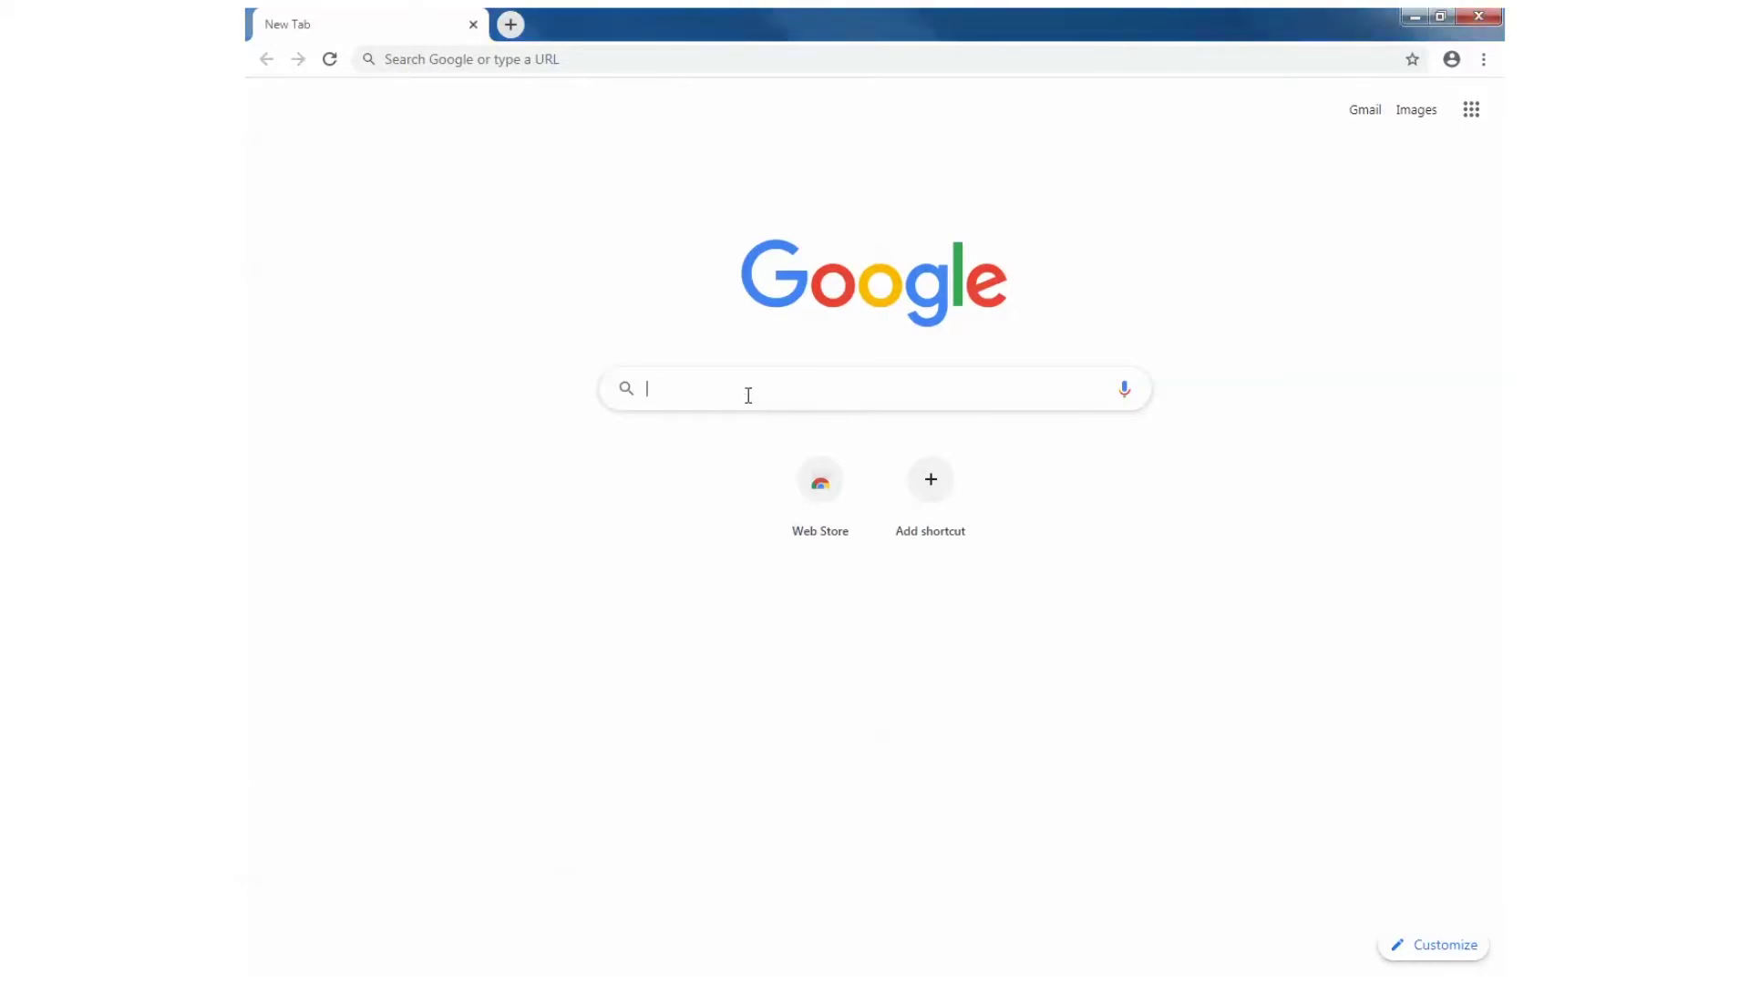
text(Update )
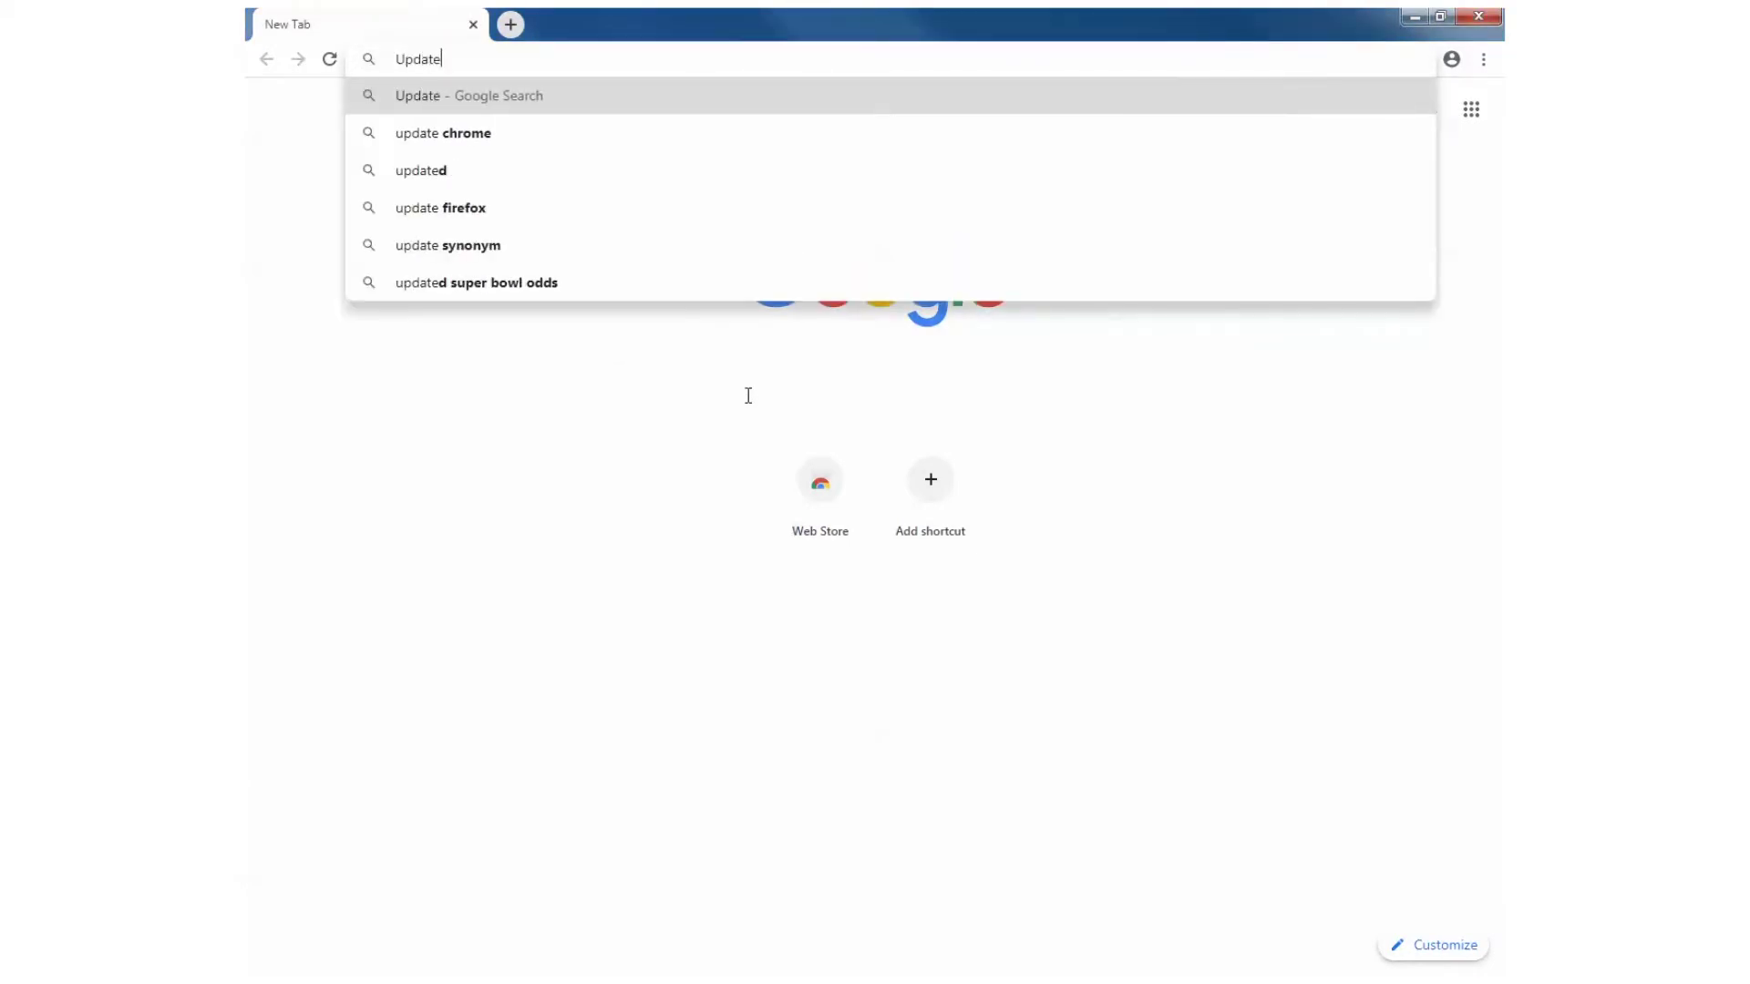
text(flkash)
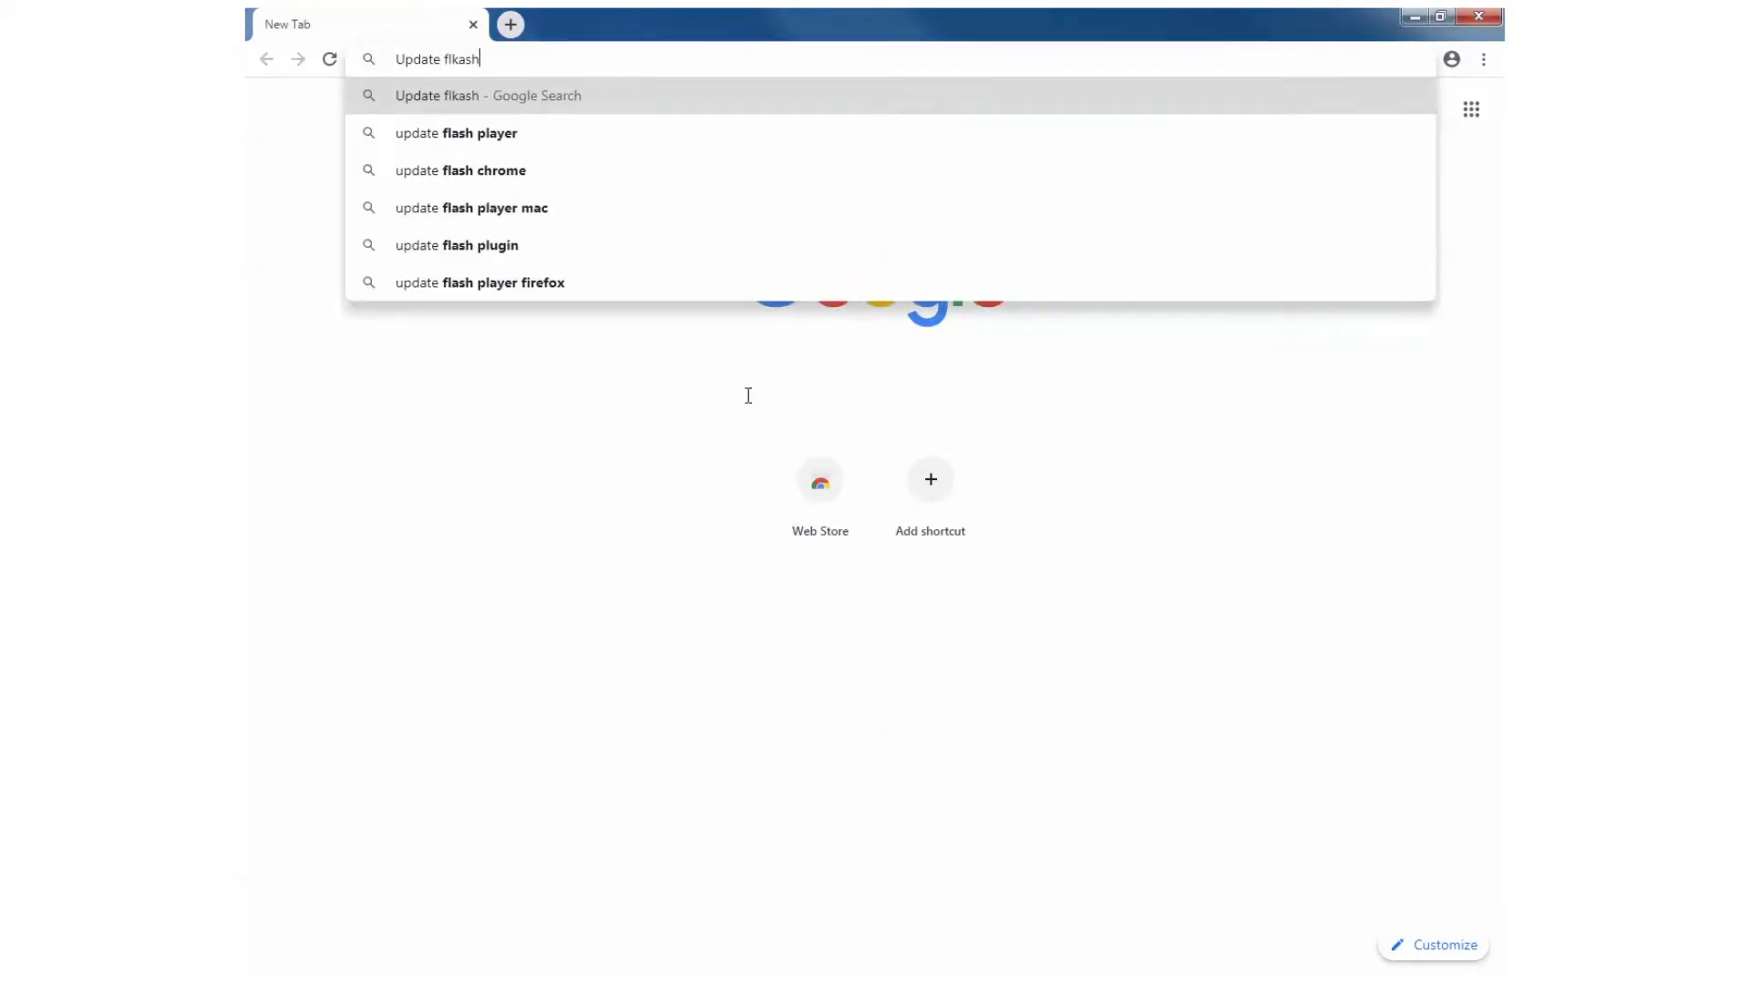
key(BackSpace)
key(BackSpace)
key(BackSpace)
key(BackSpace)
text(ashp)
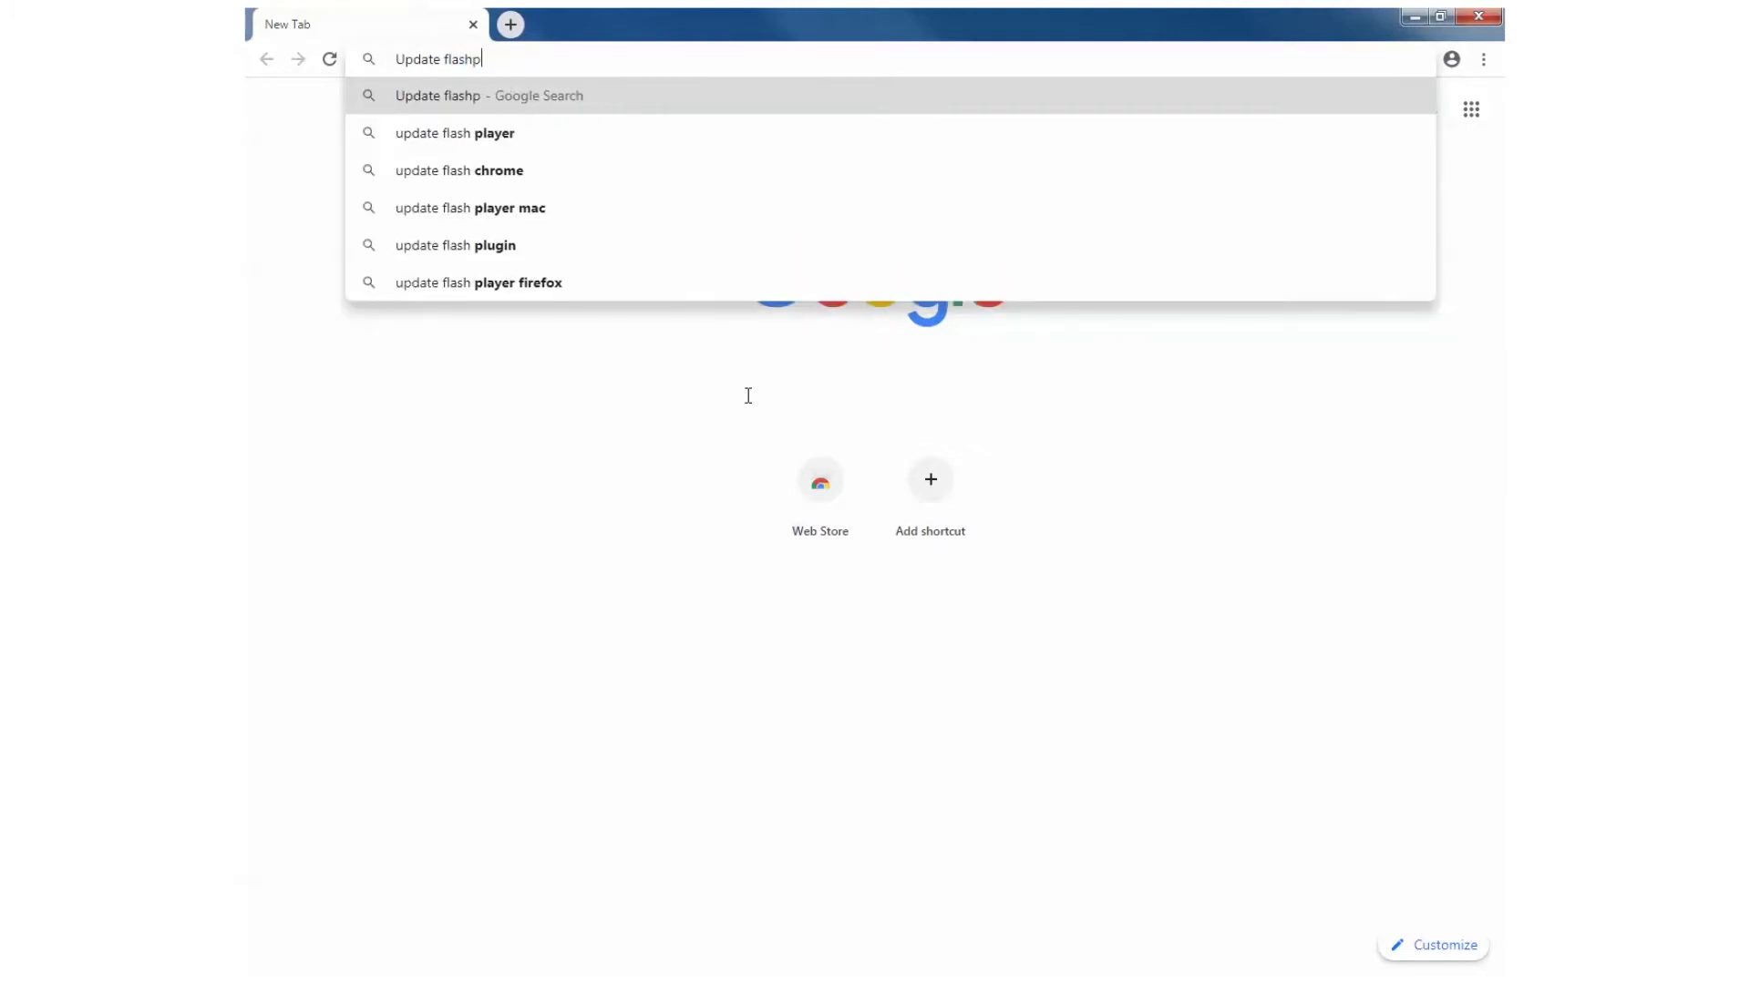
text(oint)
key(Return)
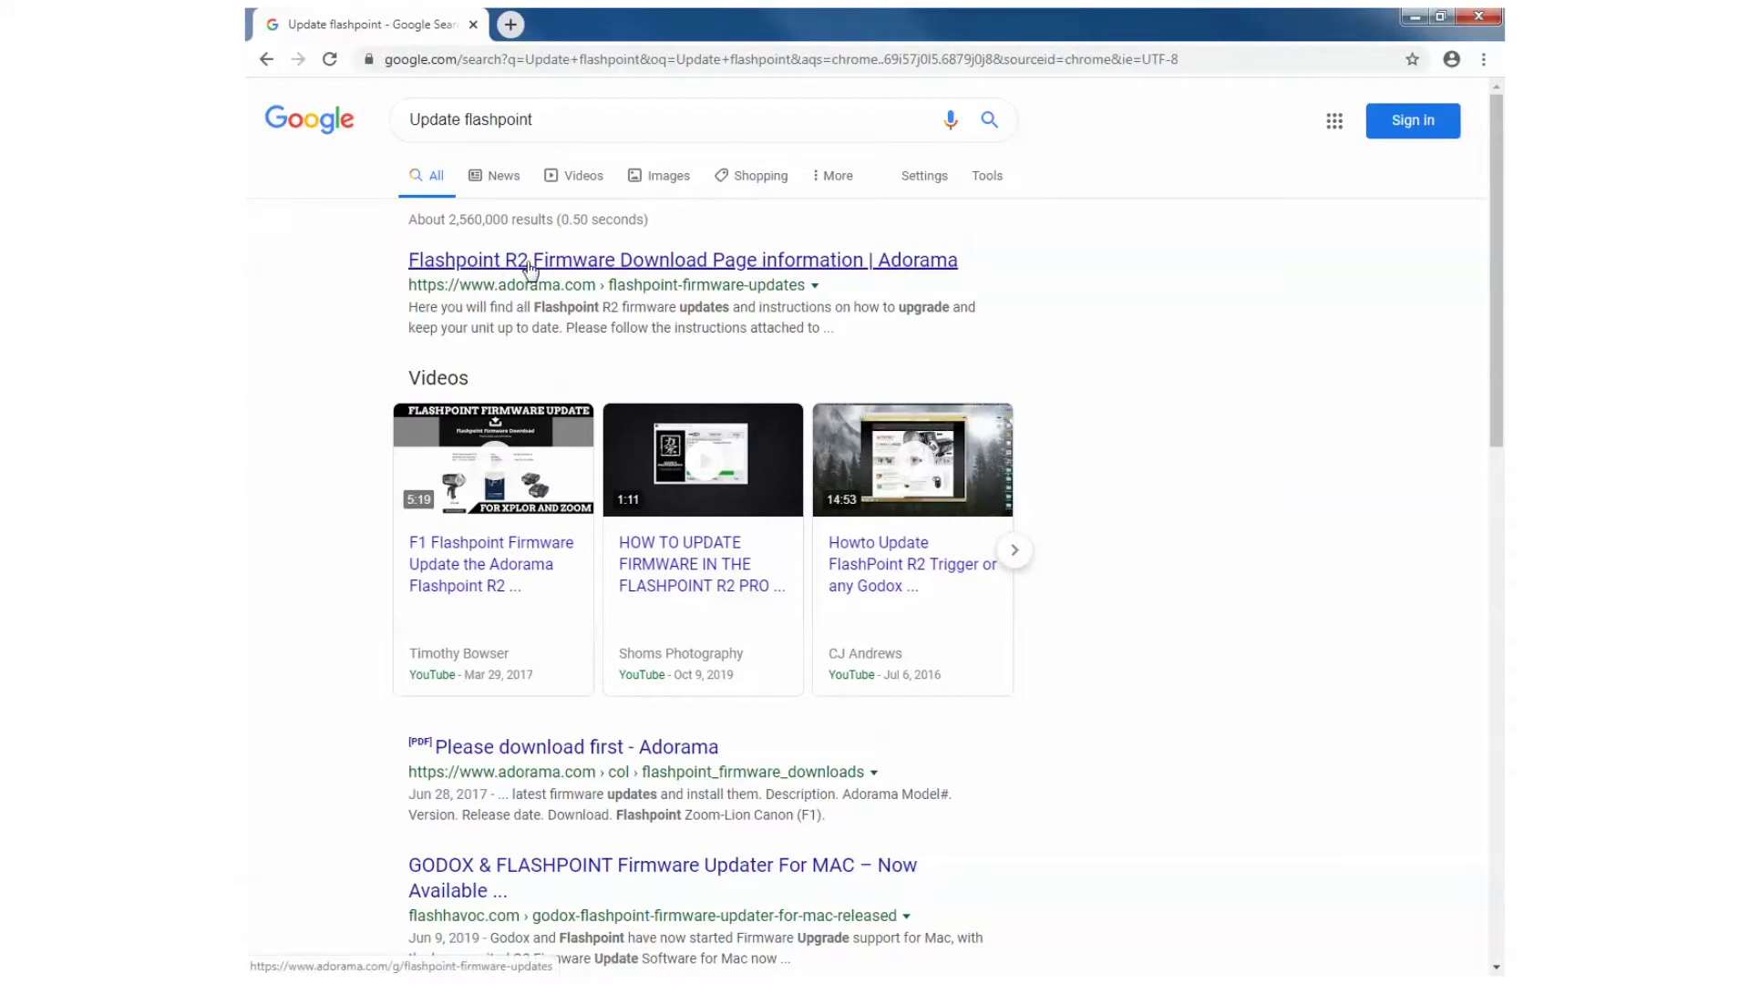
click(530, 262)
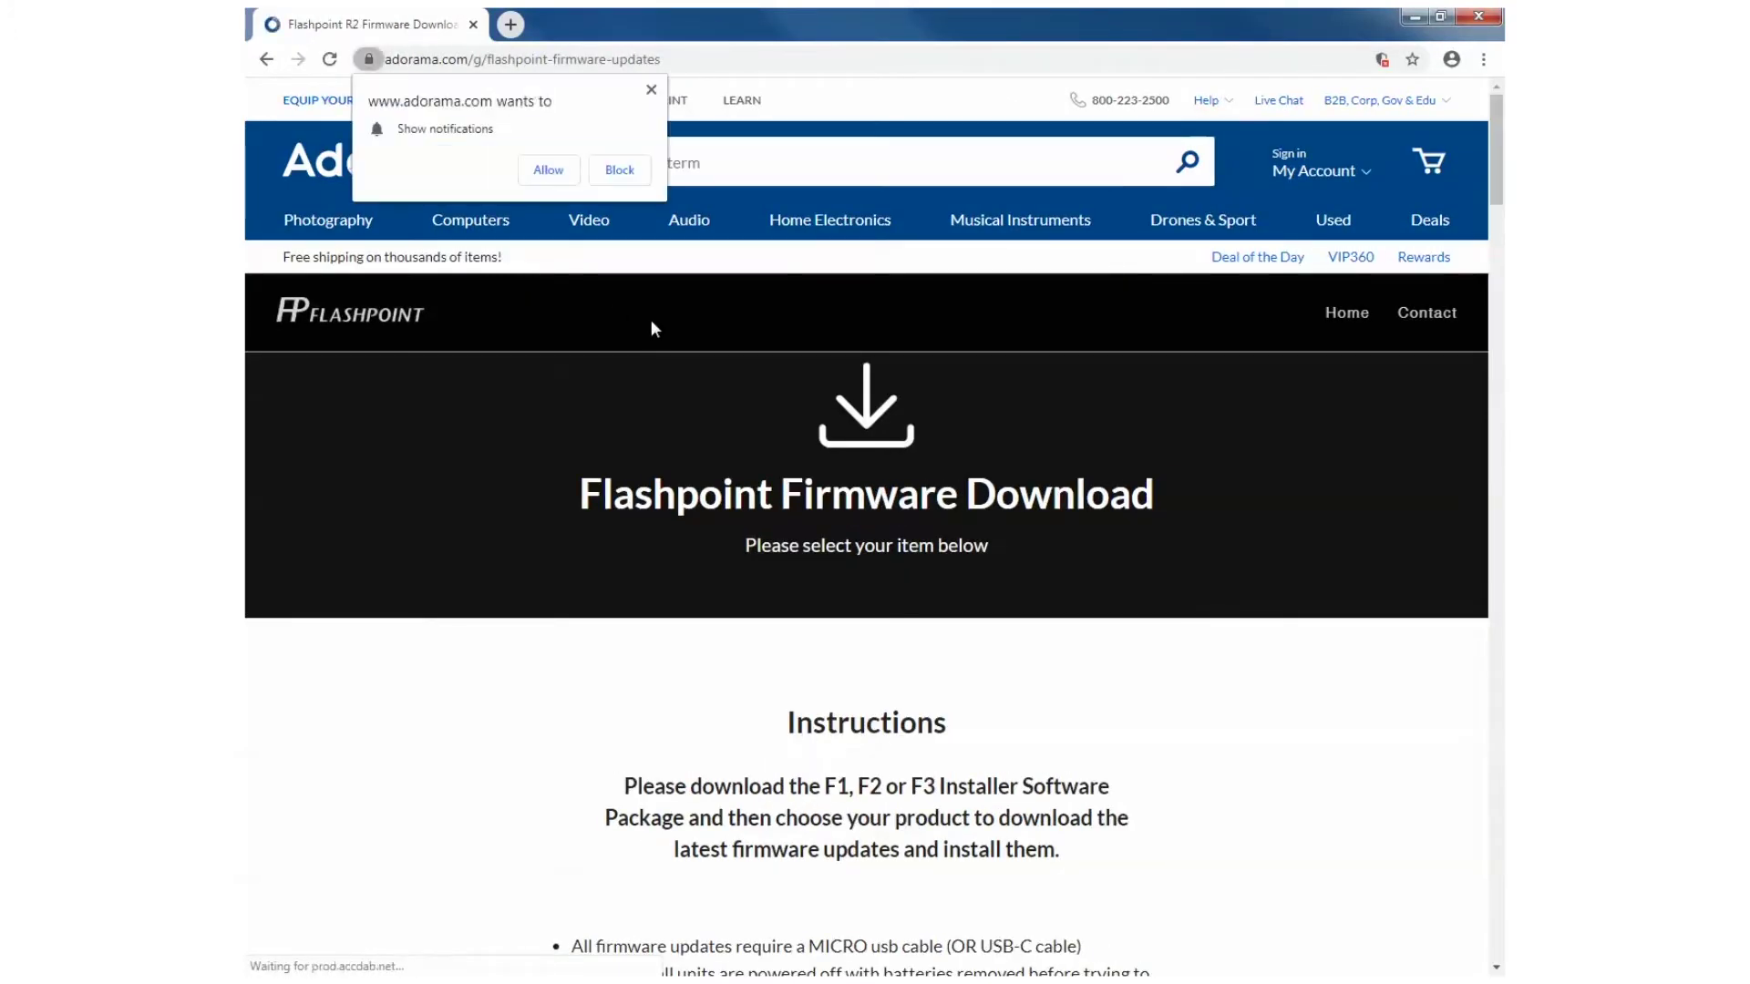
- Block the site's notification request and scroll through the F1–F3 installer packages section
click(617, 169)
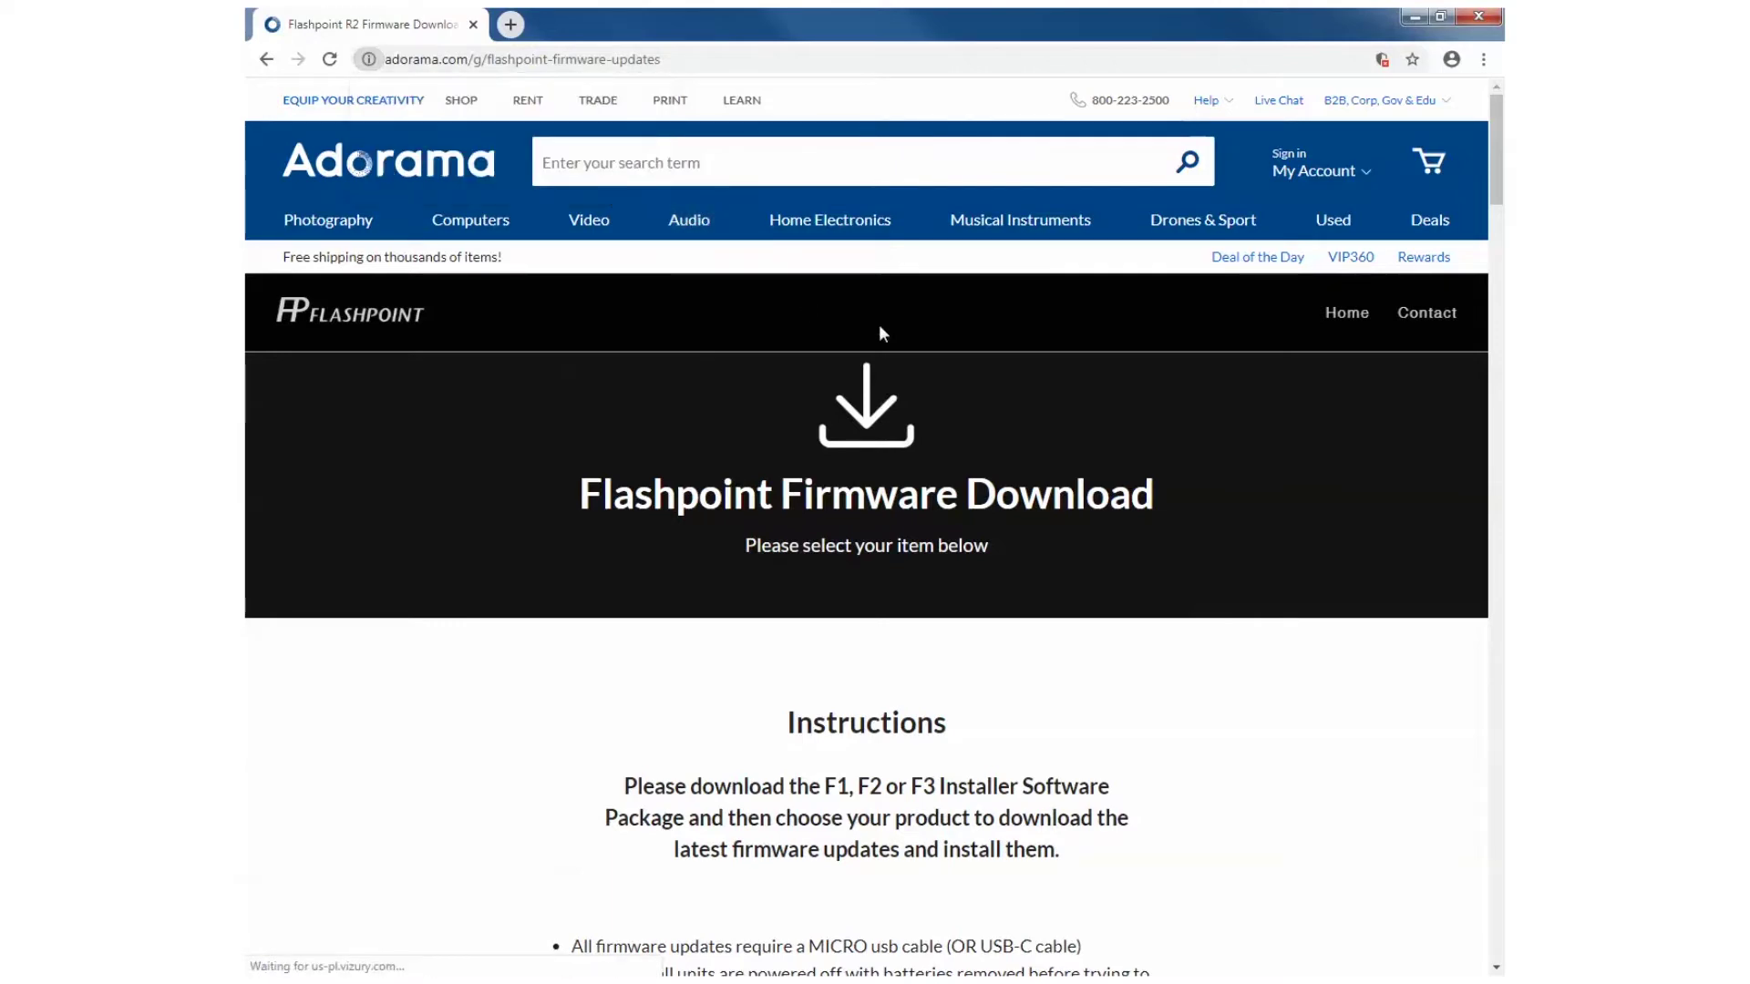
scroll(1017, 424, down, 12)
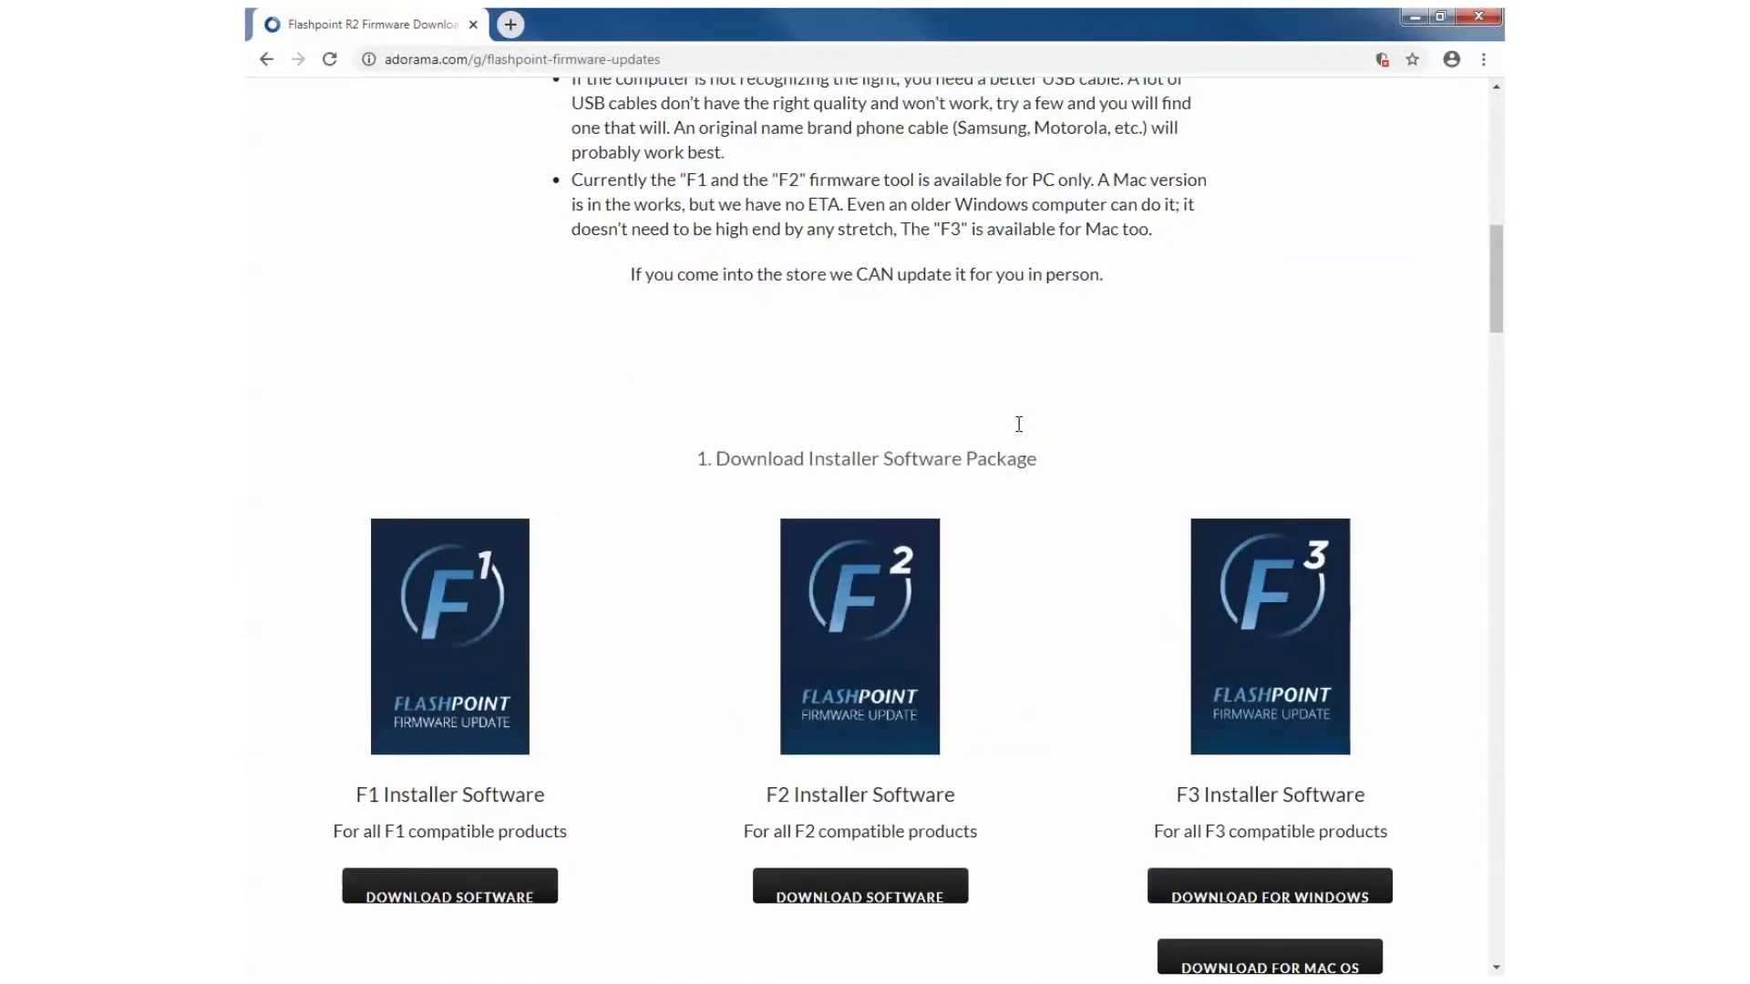
scroll(1019, 423, down, 10)
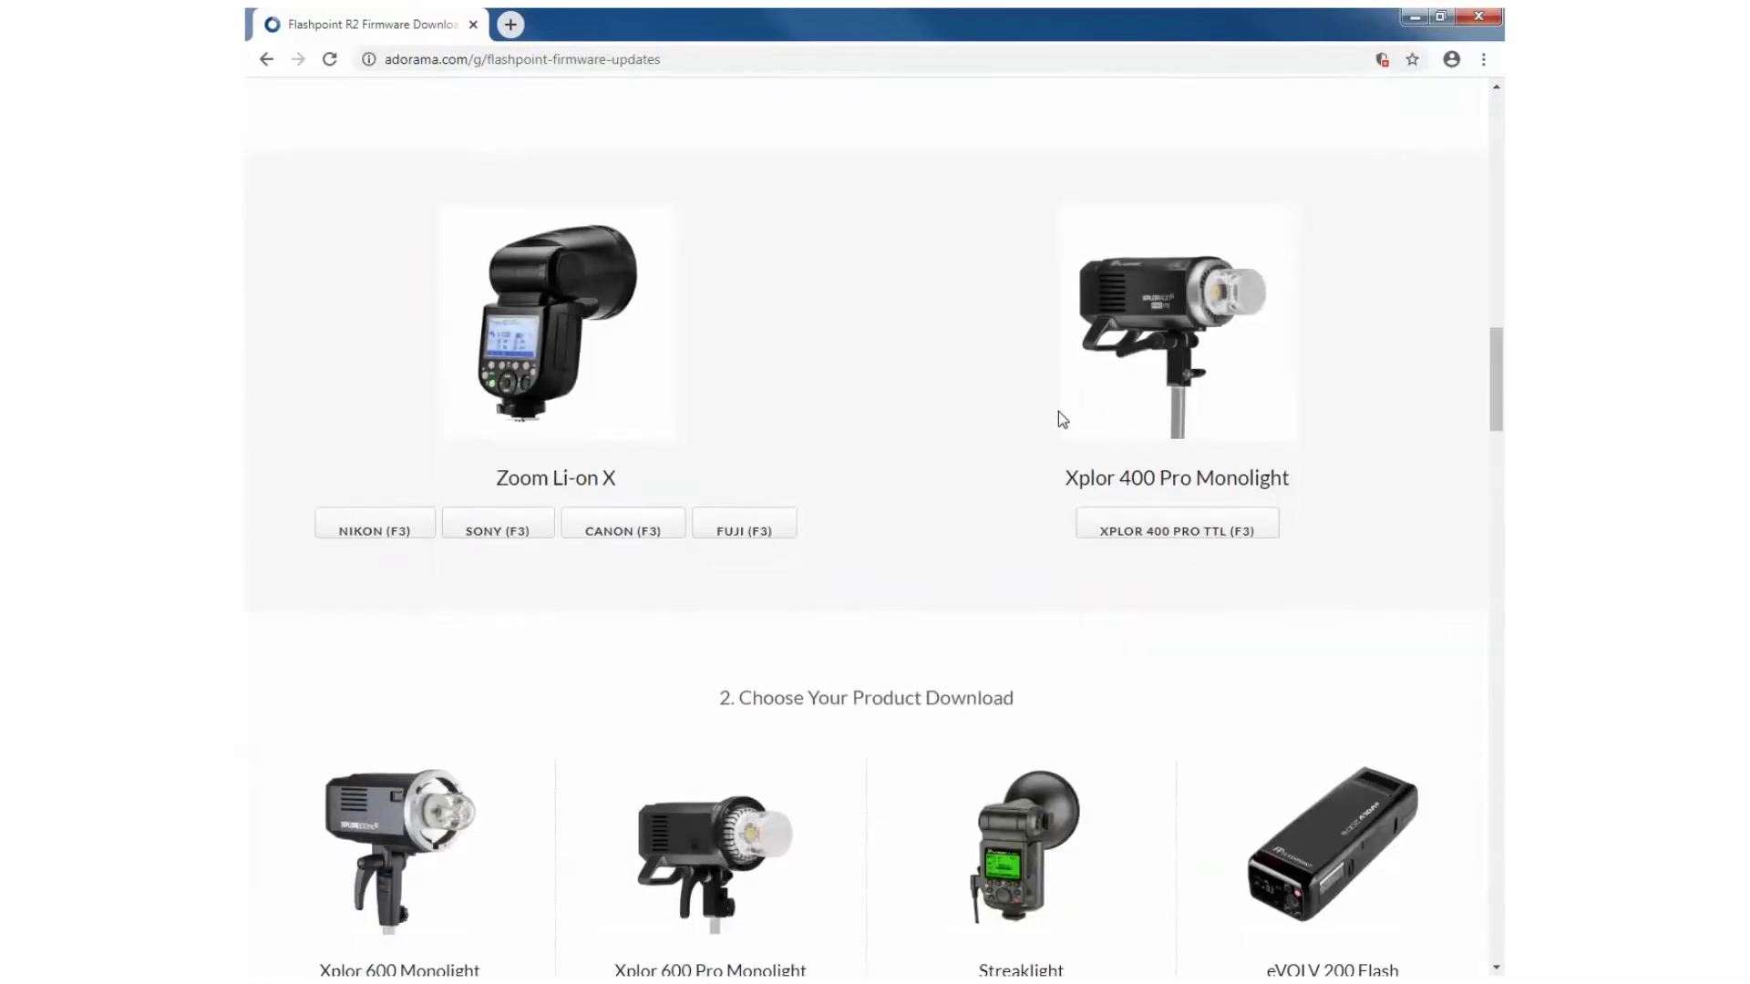
scroll(1053, 417, down, 4)
scroll(760, 606, down, 4)
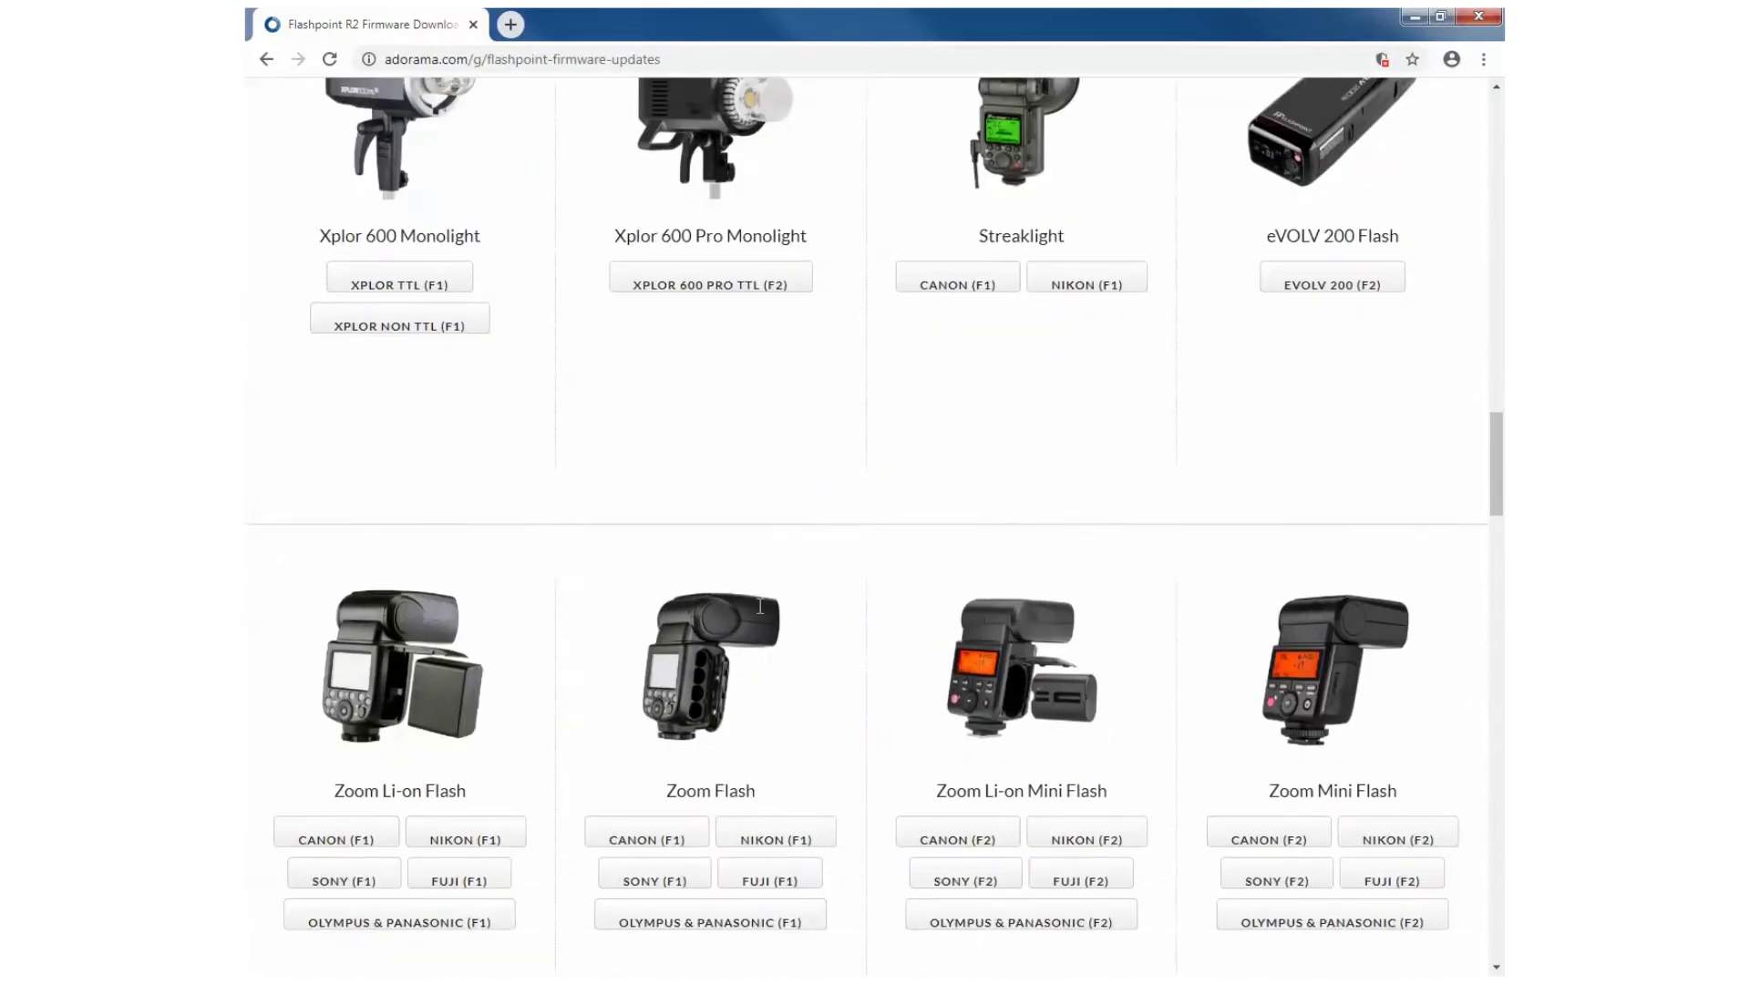
scroll(759, 606, down, 5)
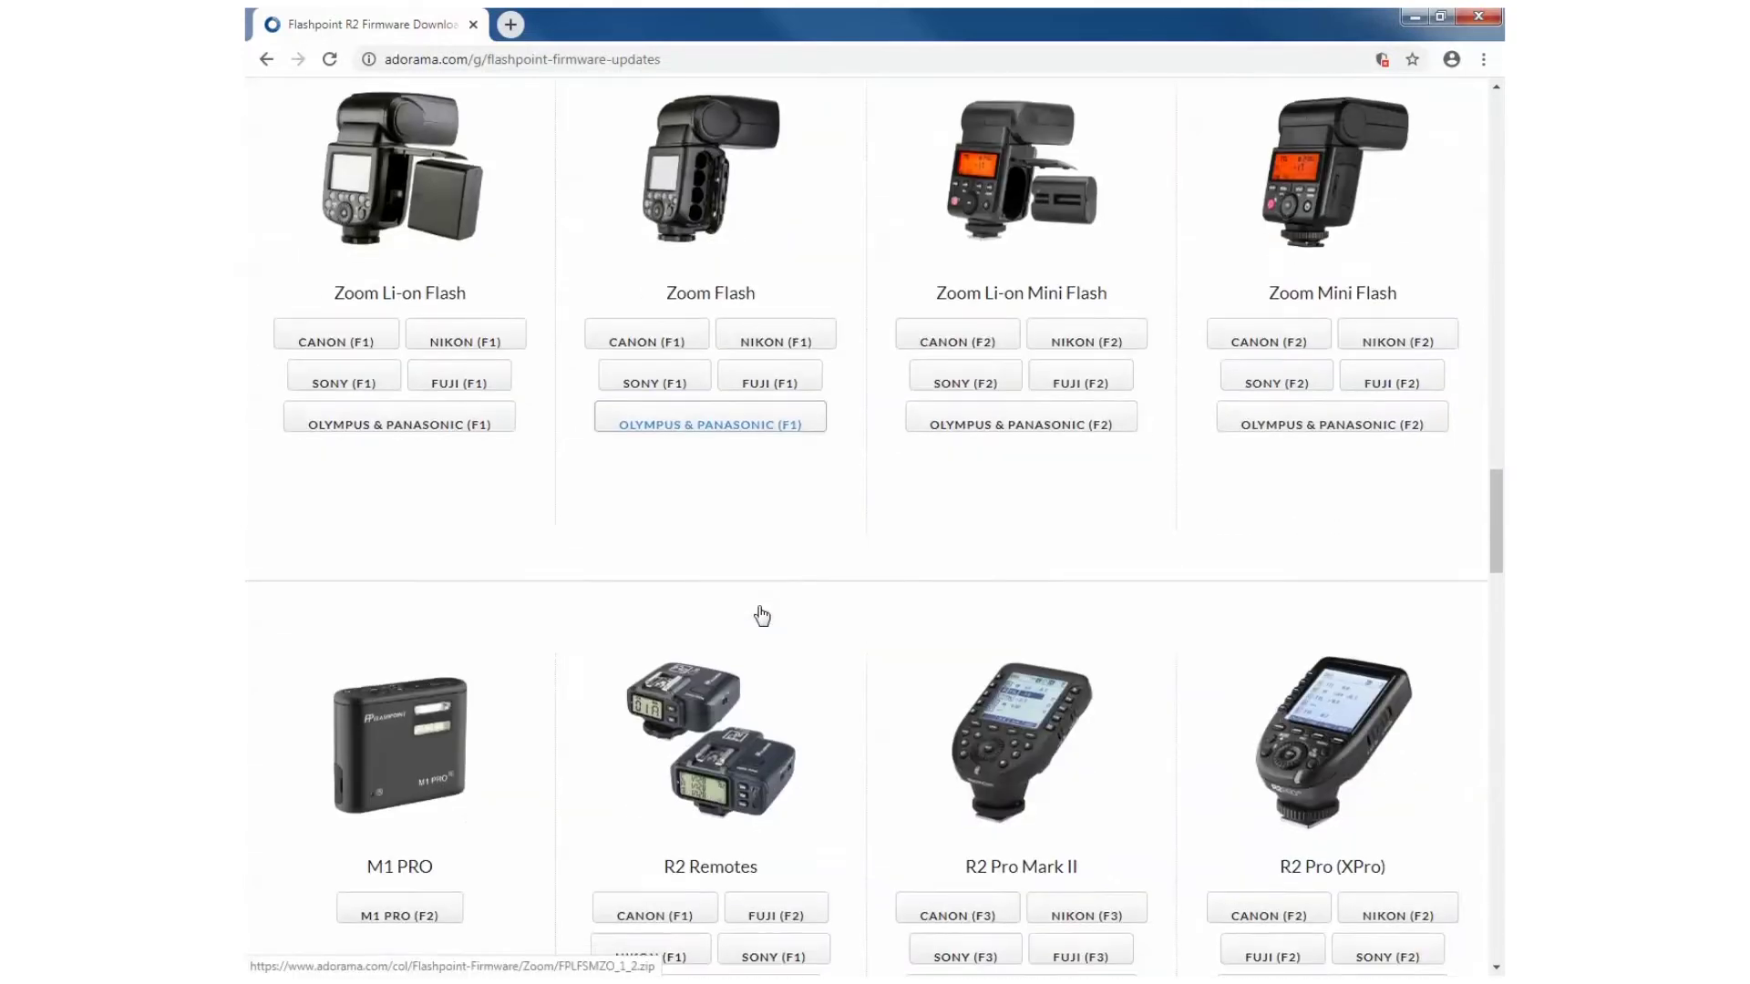
scroll(763, 616, down, 4)
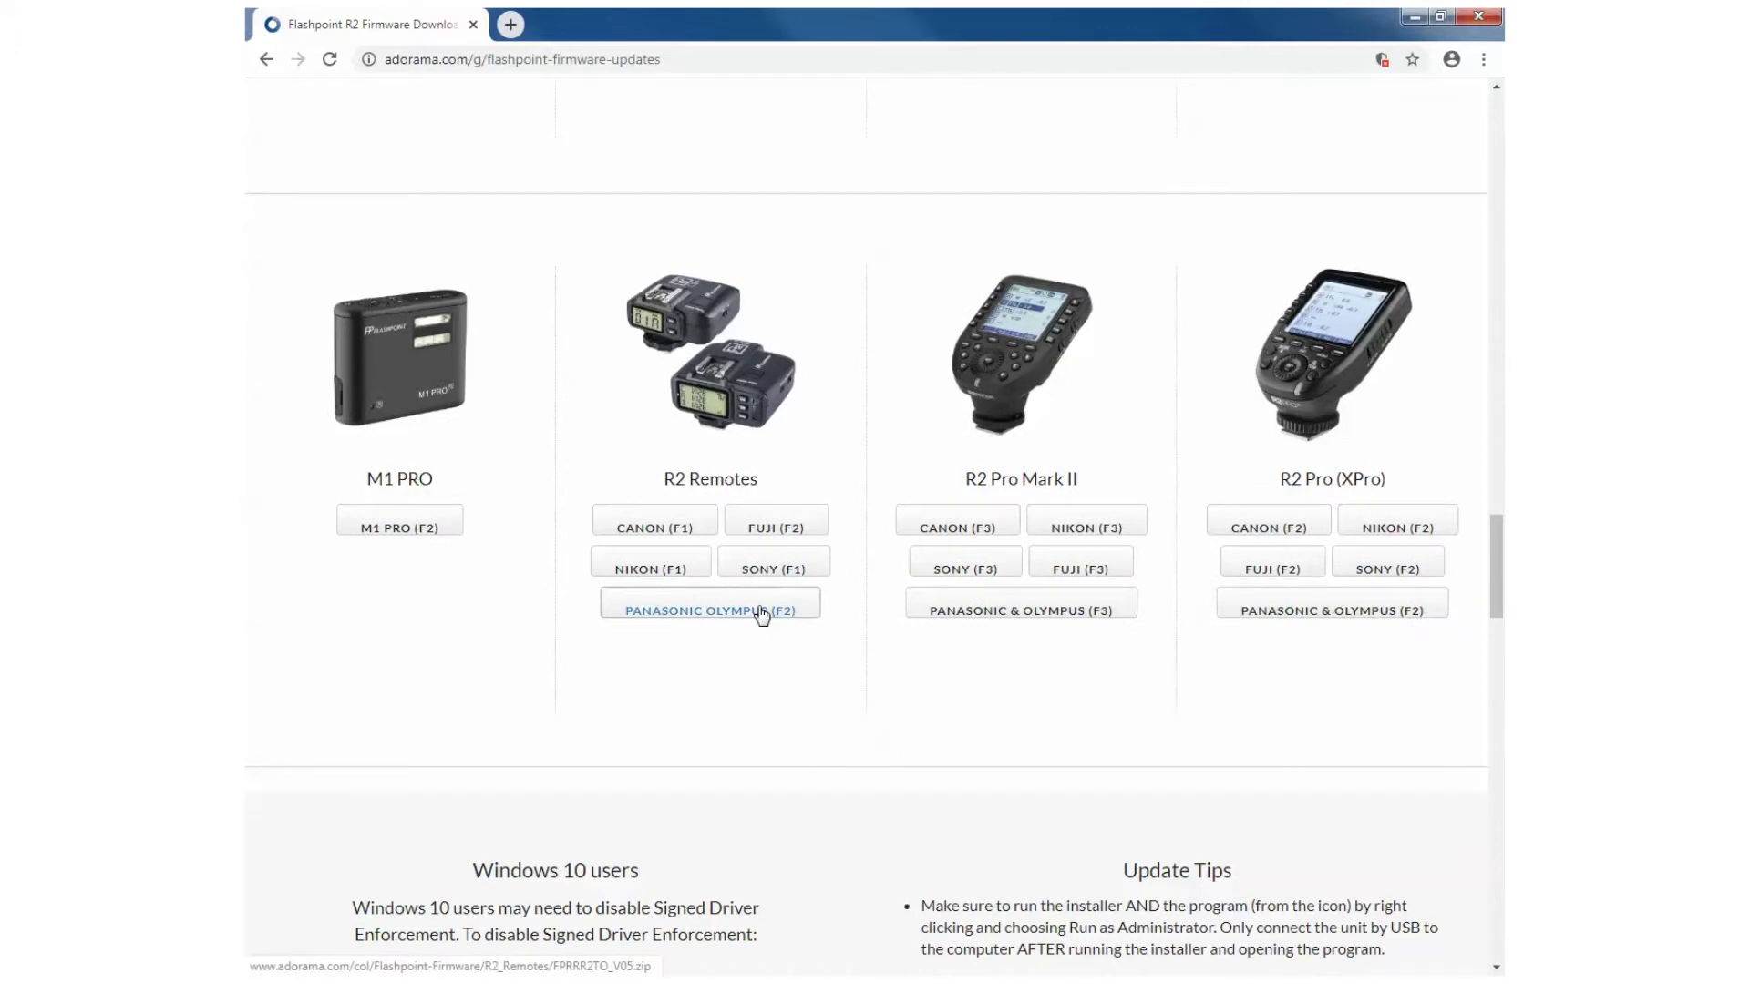
scroll(762, 616, up, 3)
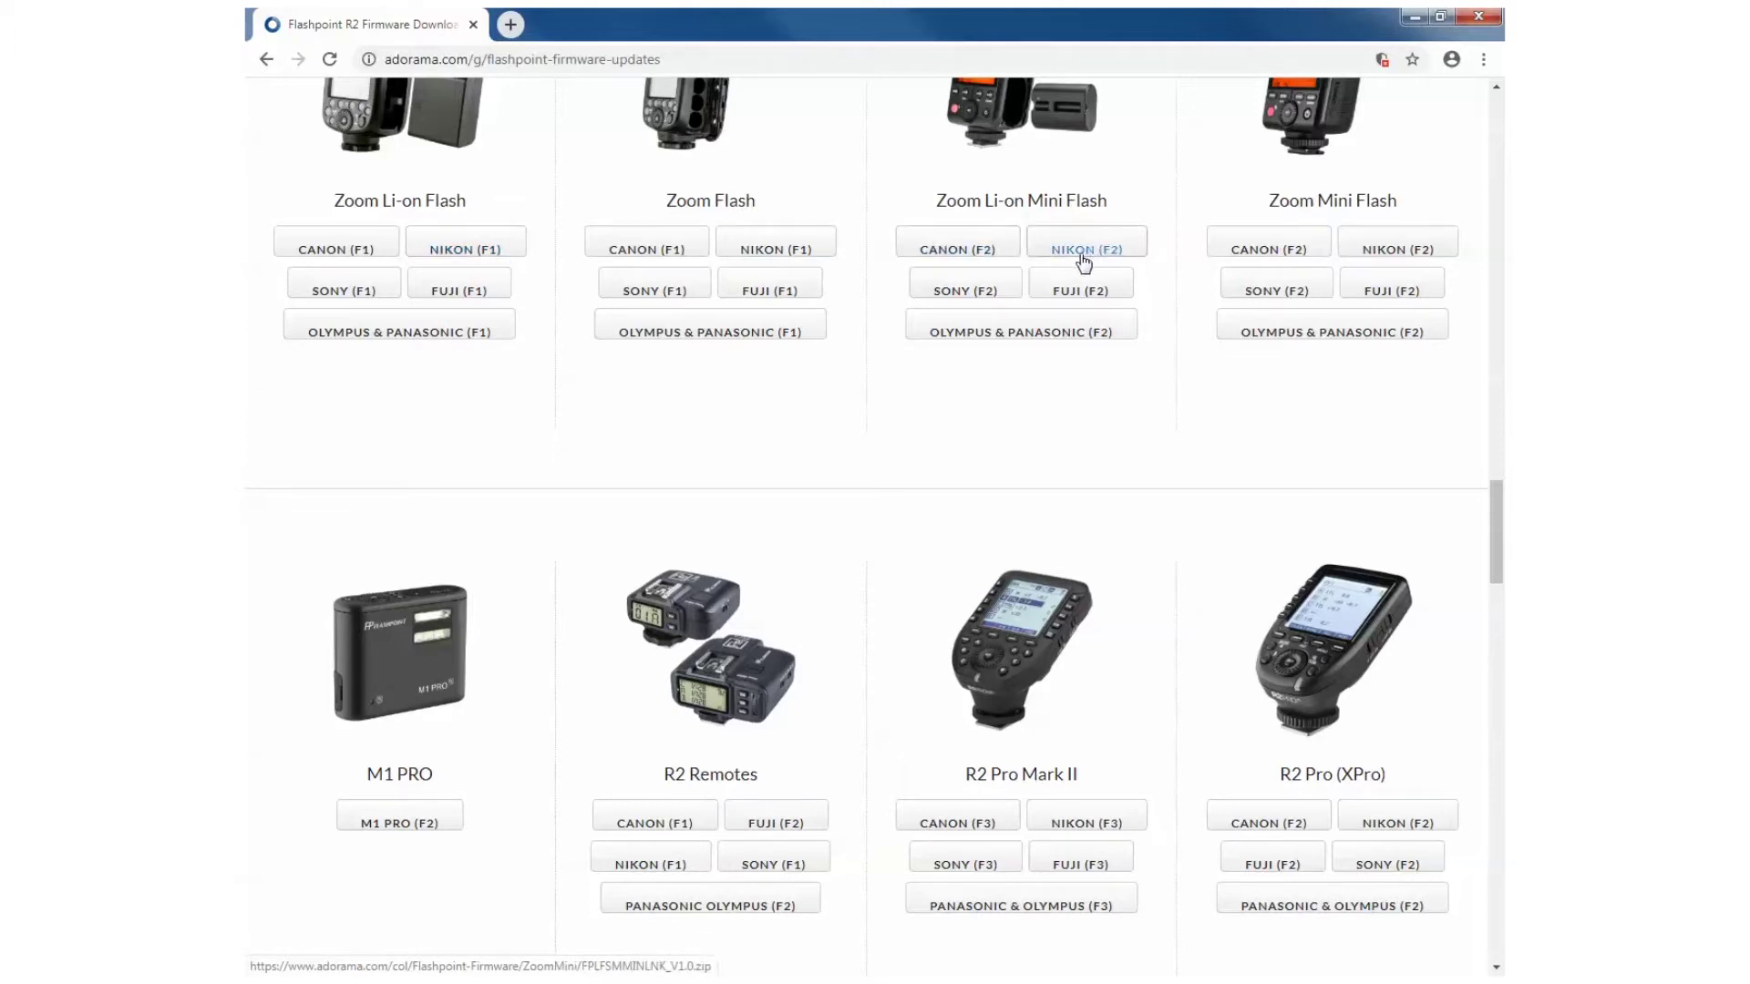
- Scroll down to the Zoom Li-on Flash row under Choose Your Product Download
scroll(1128, 293, down, 1)
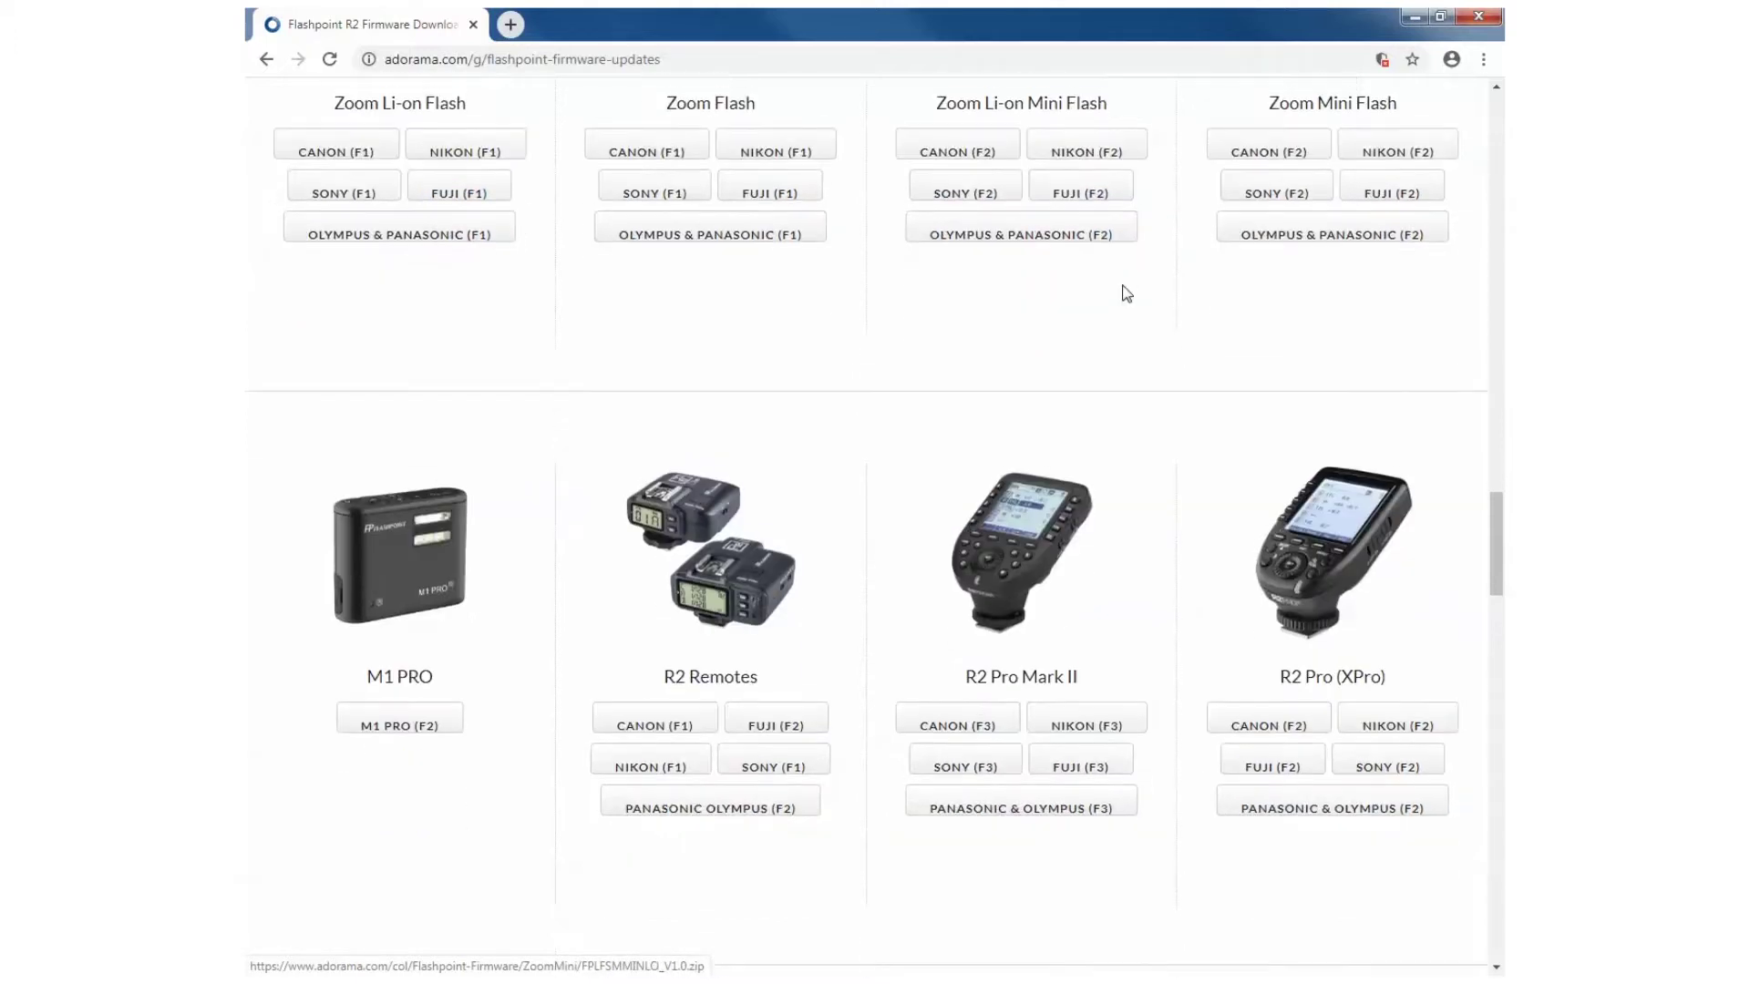
scroll(1148, 382, down, 1)
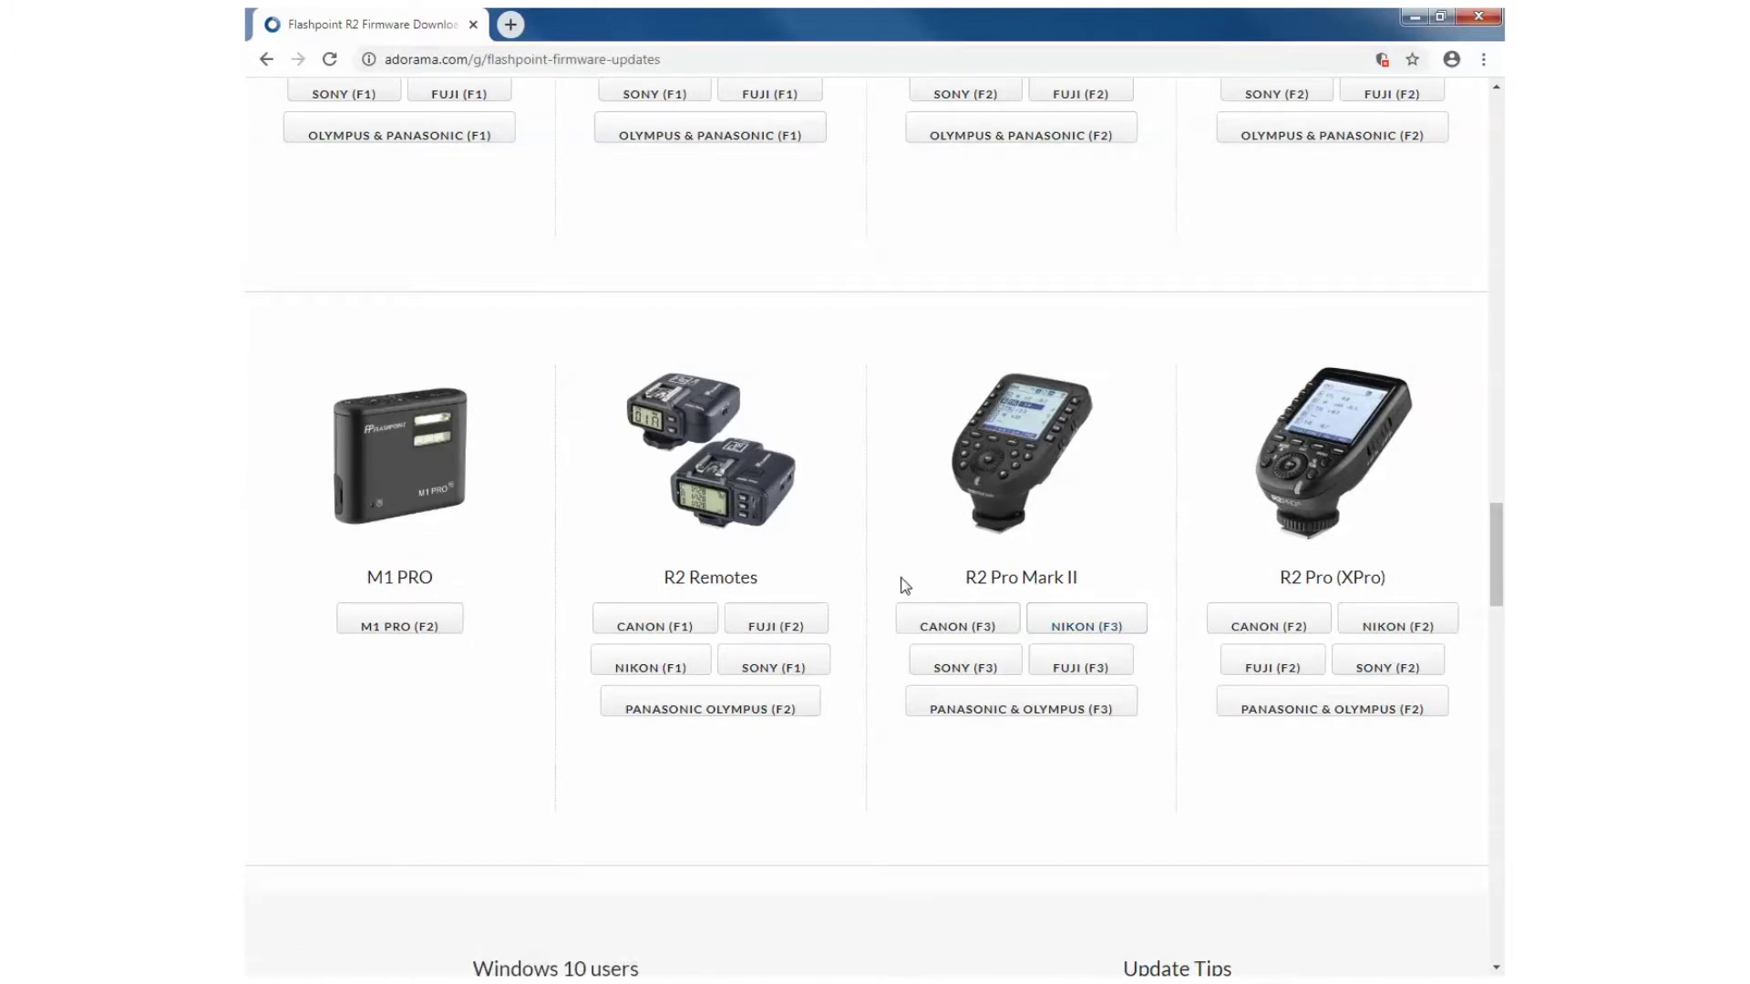
scroll(902, 586, up, 10)
scroll(884, 547, up, 12)
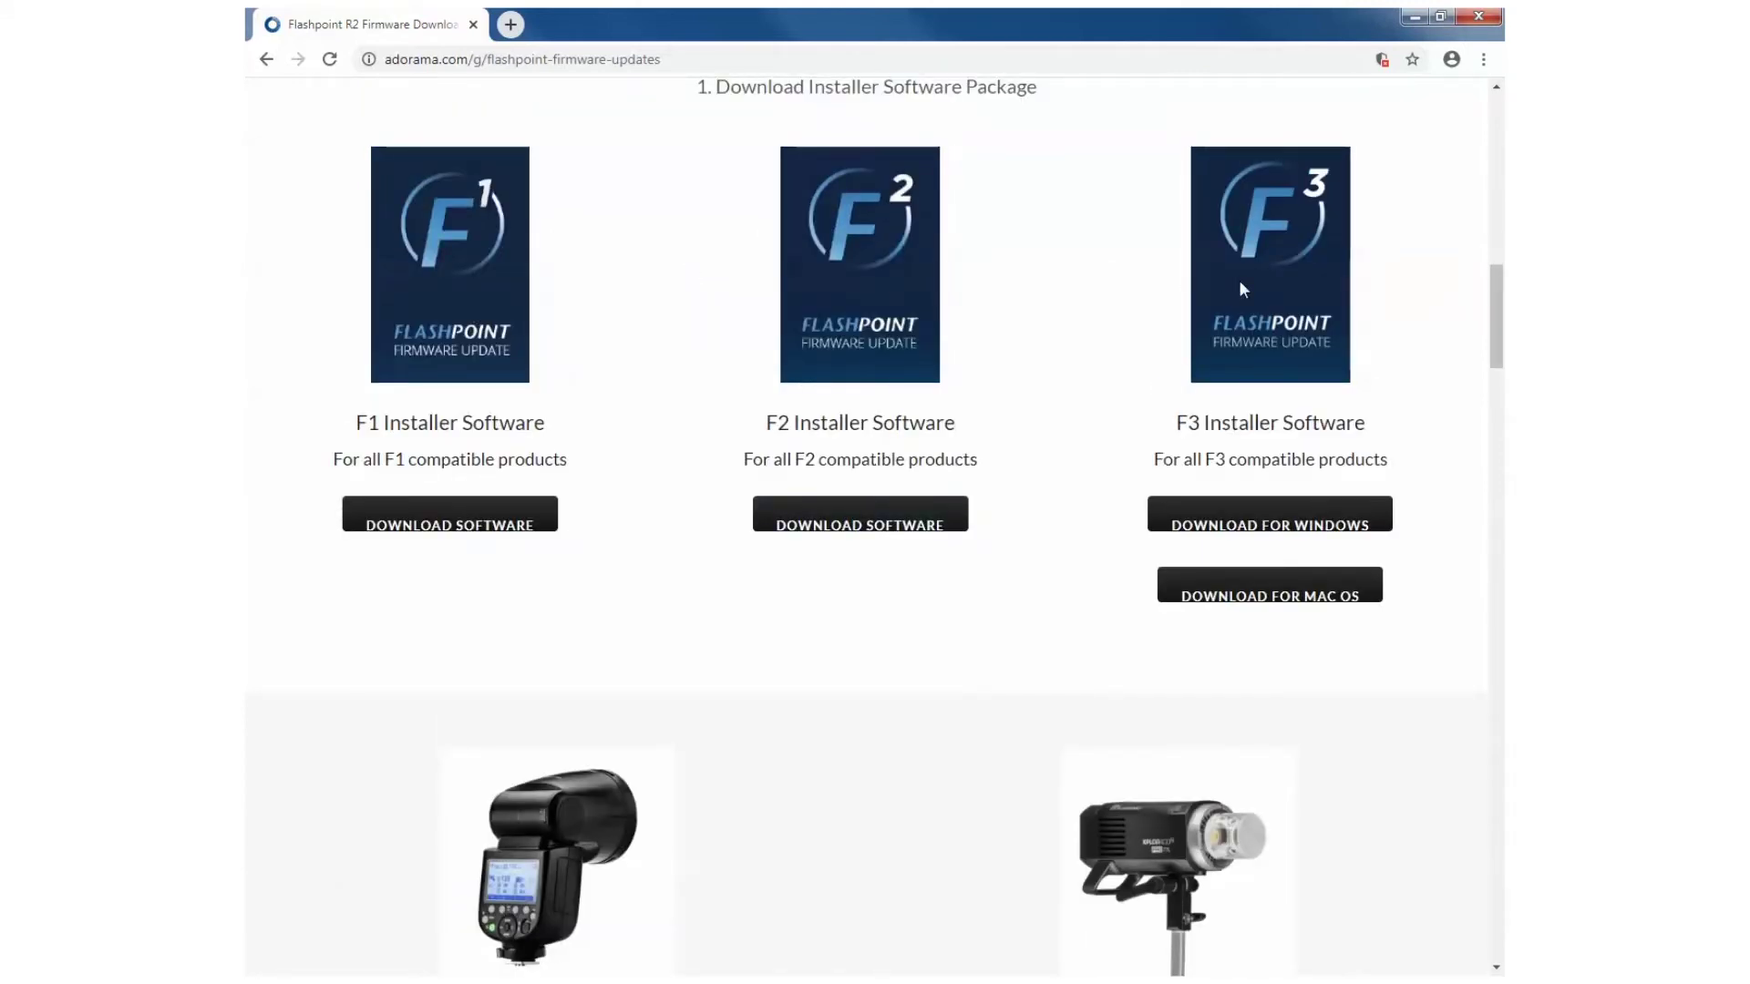
scroll(1240, 285, down, 10)
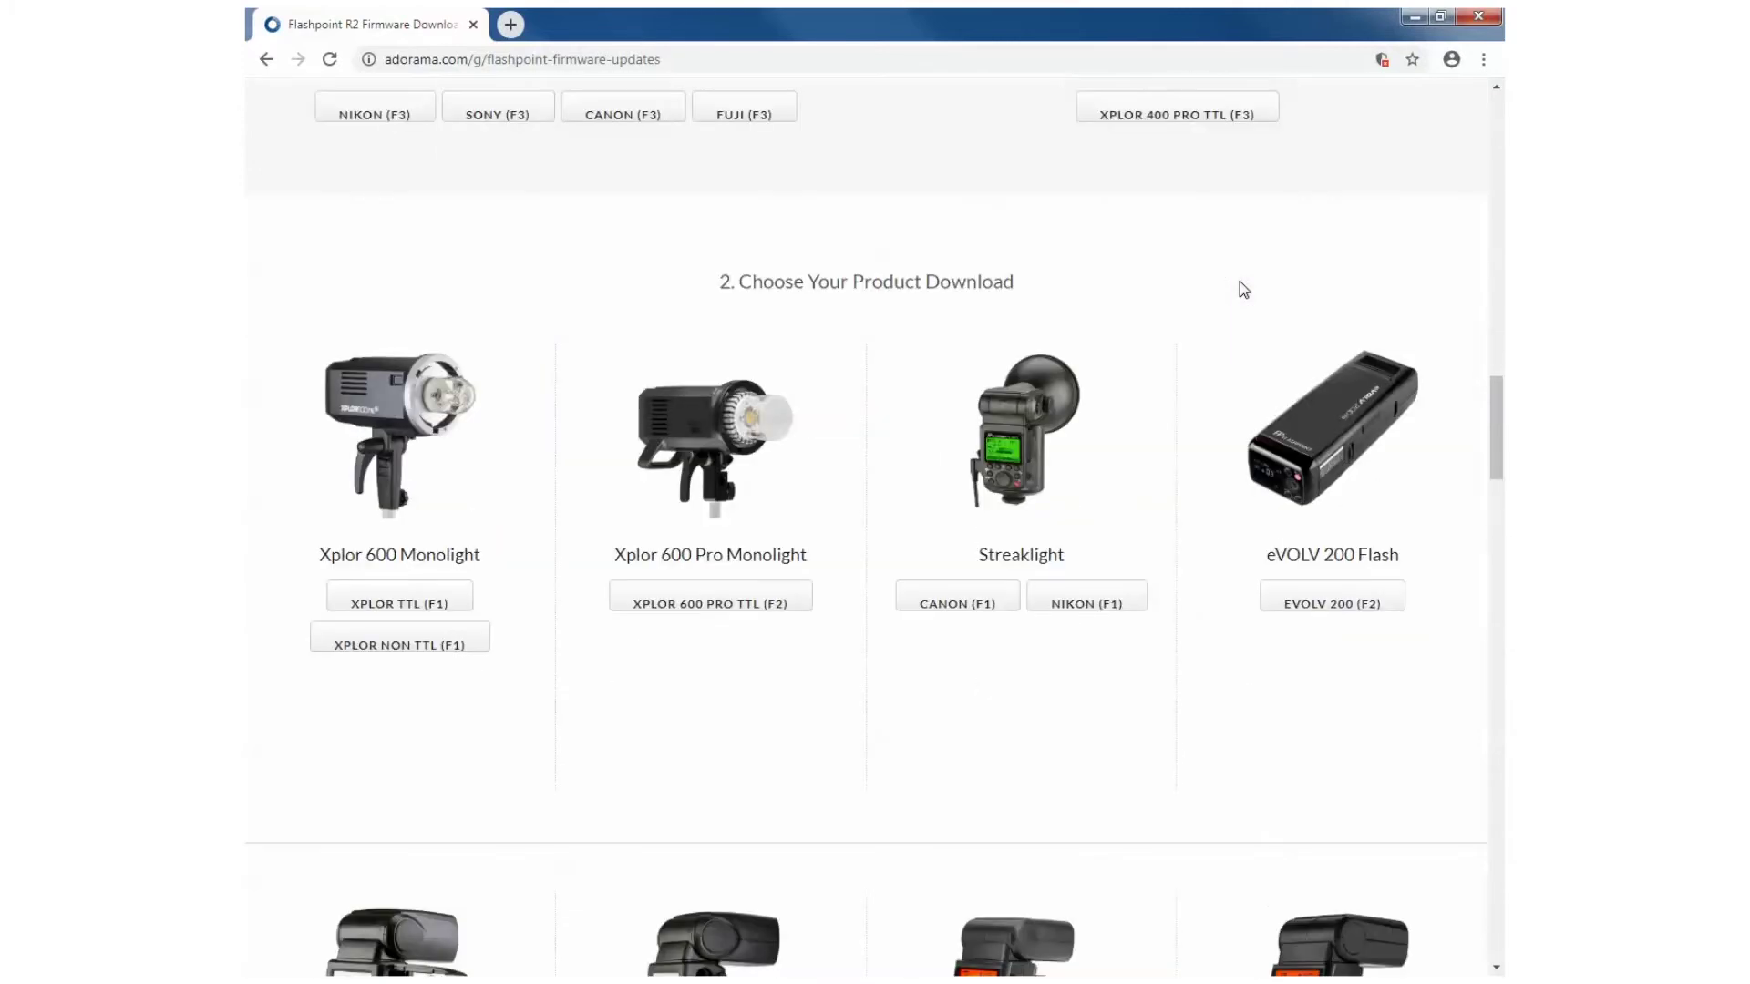
scroll(1244, 289, down, 5)
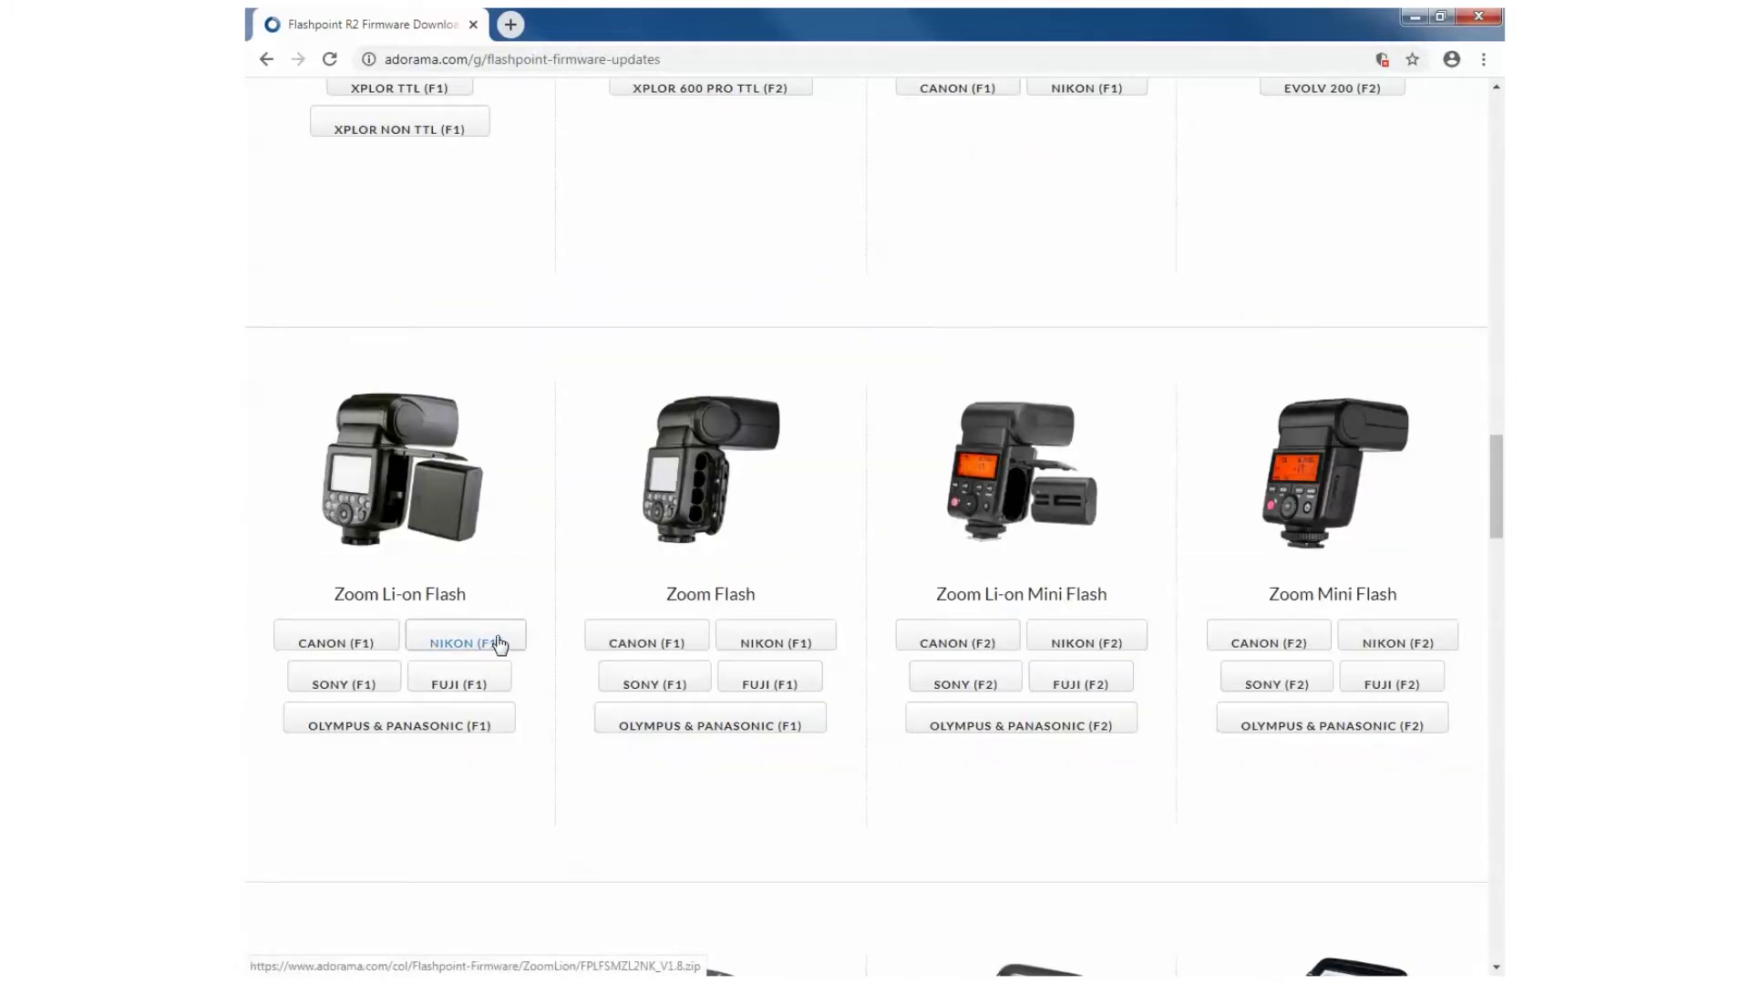
- Download the Zoom Li-on Flash NIKON (F1) firmware and the F1 Installer Software package
click(499, 645)
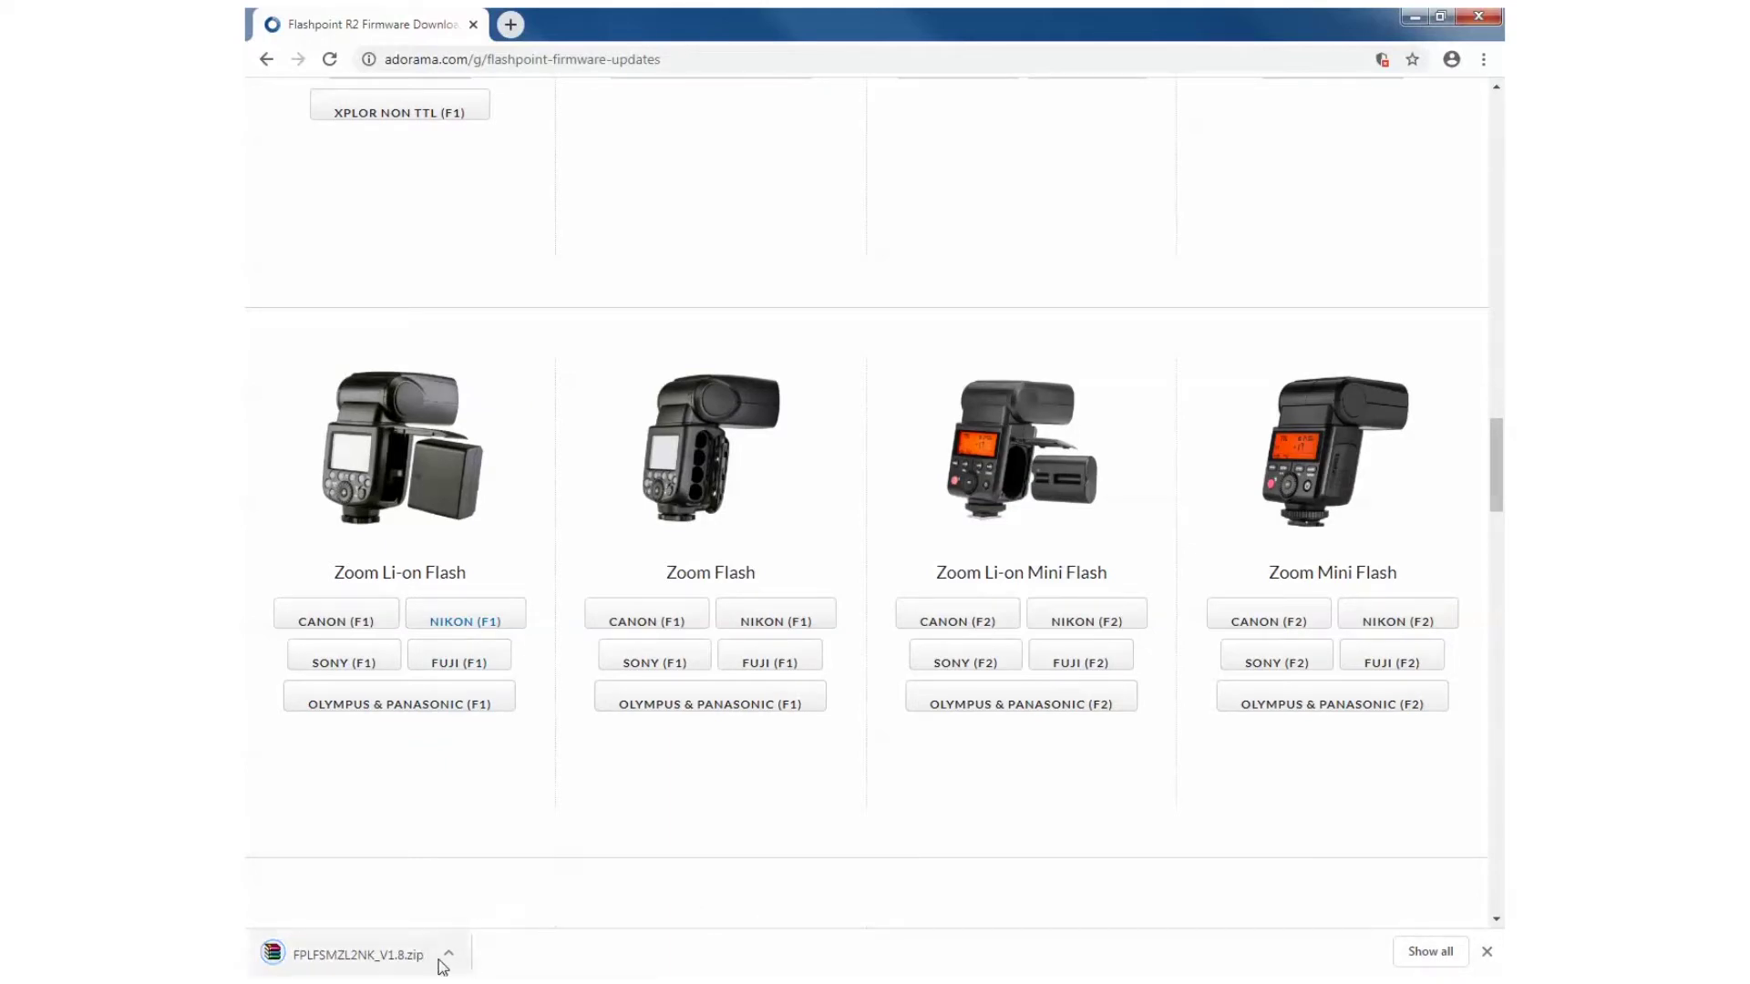
scroll(506, 609, up, 12)
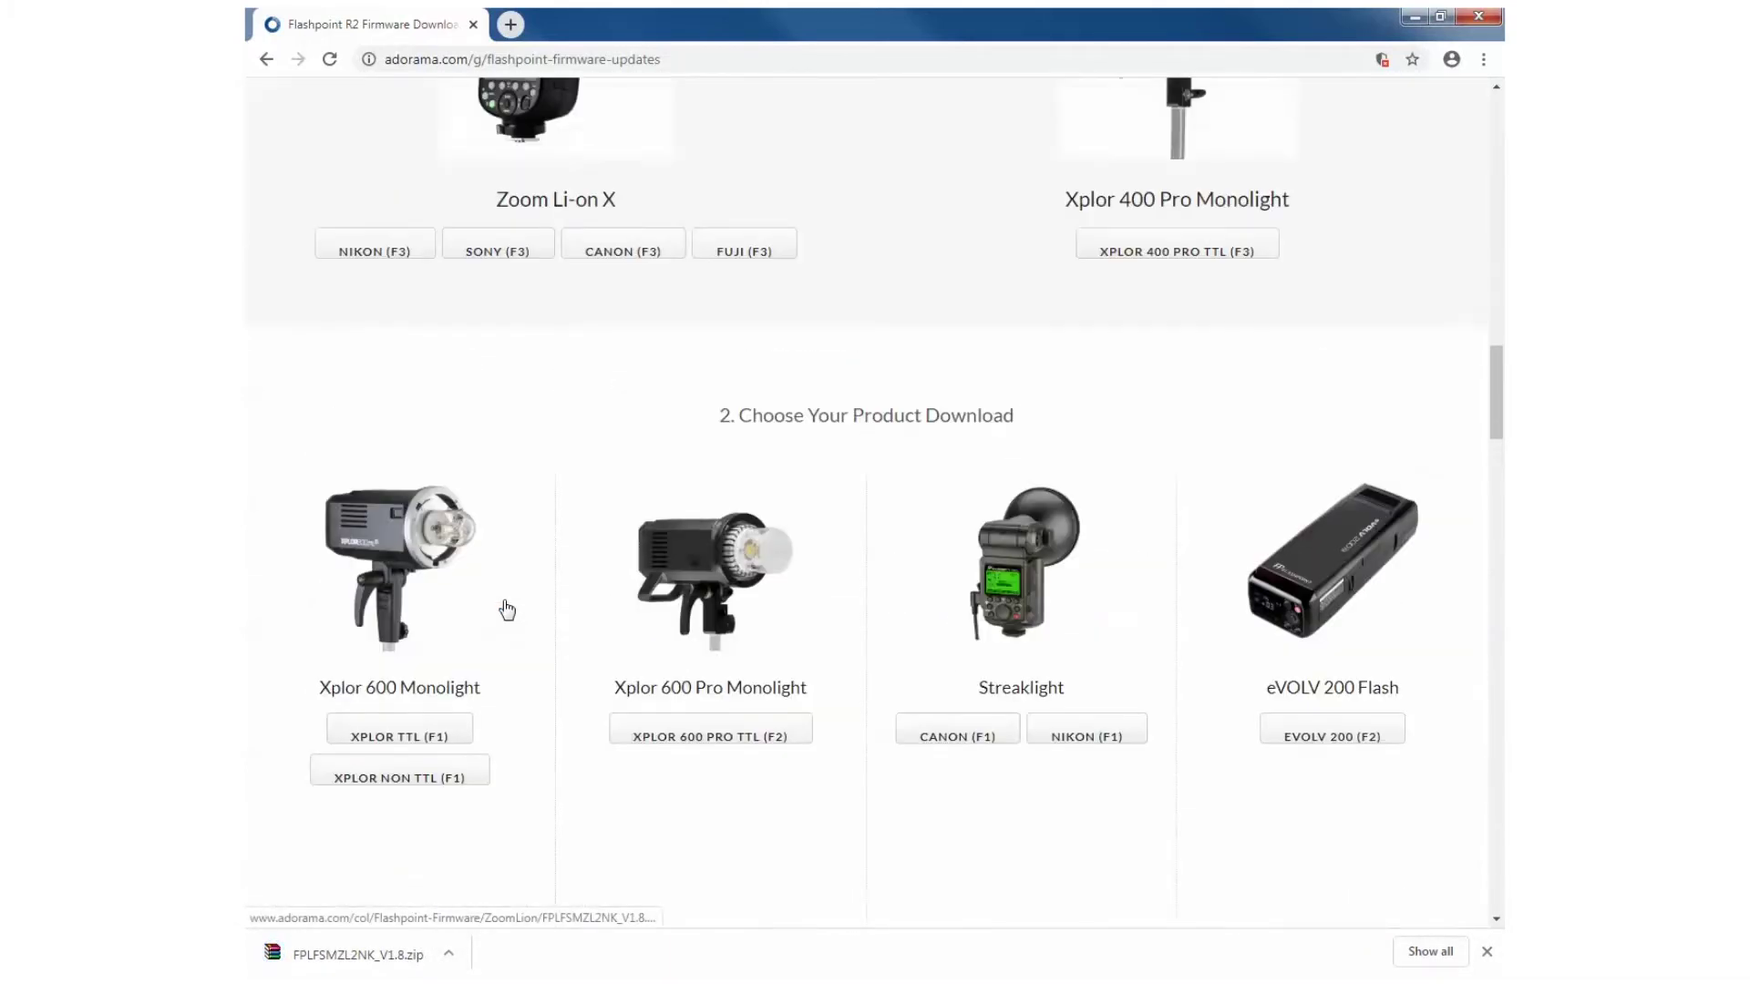
scroll(506, 609, up, 4)
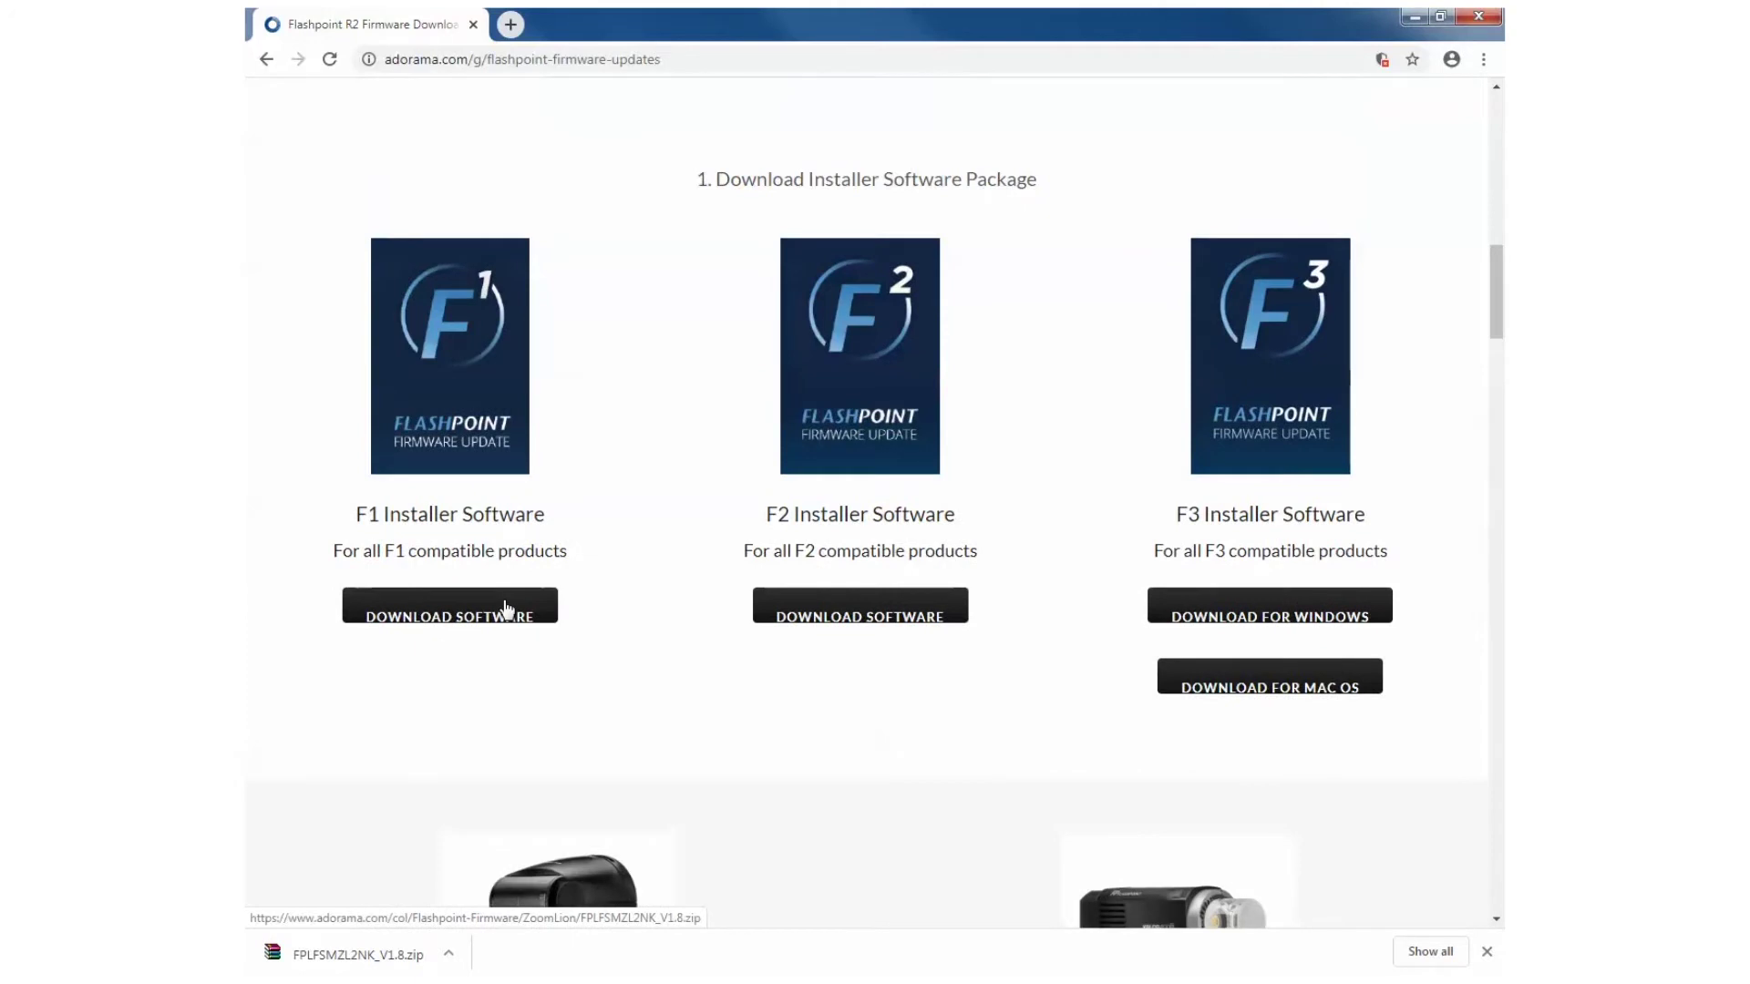
click(450, 623)
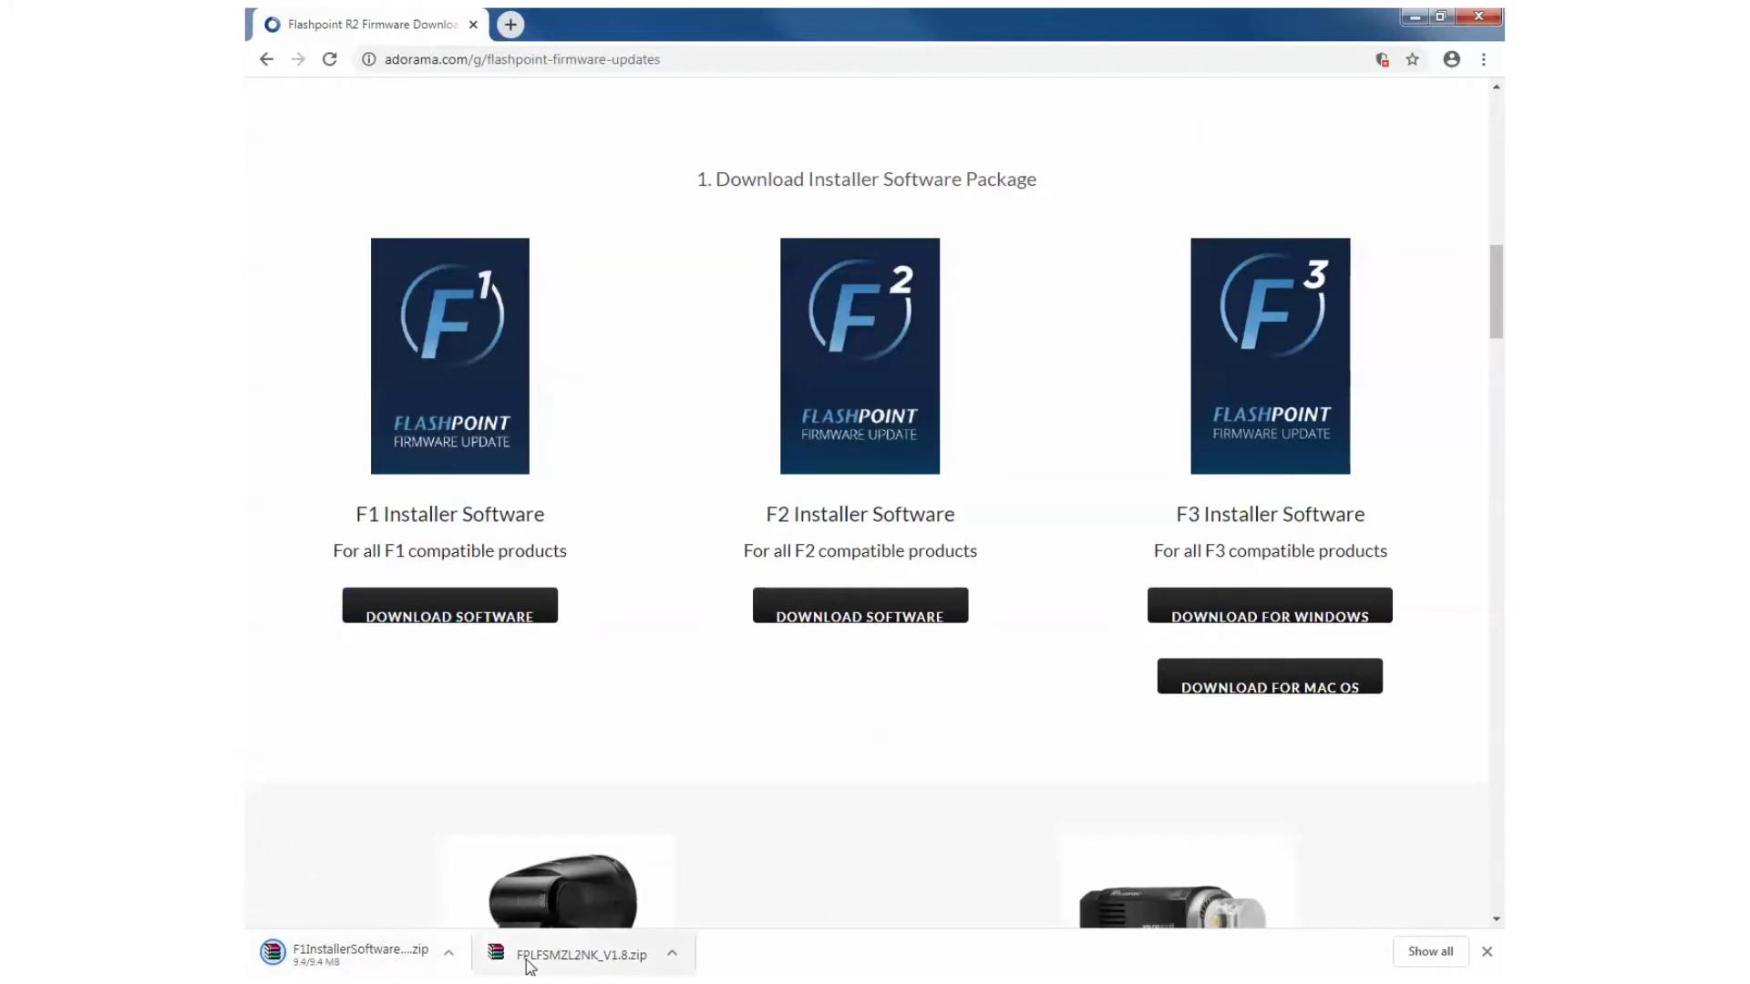
- Show the F1 installer download in the Downloads folder and extract it there
click(451, 954)
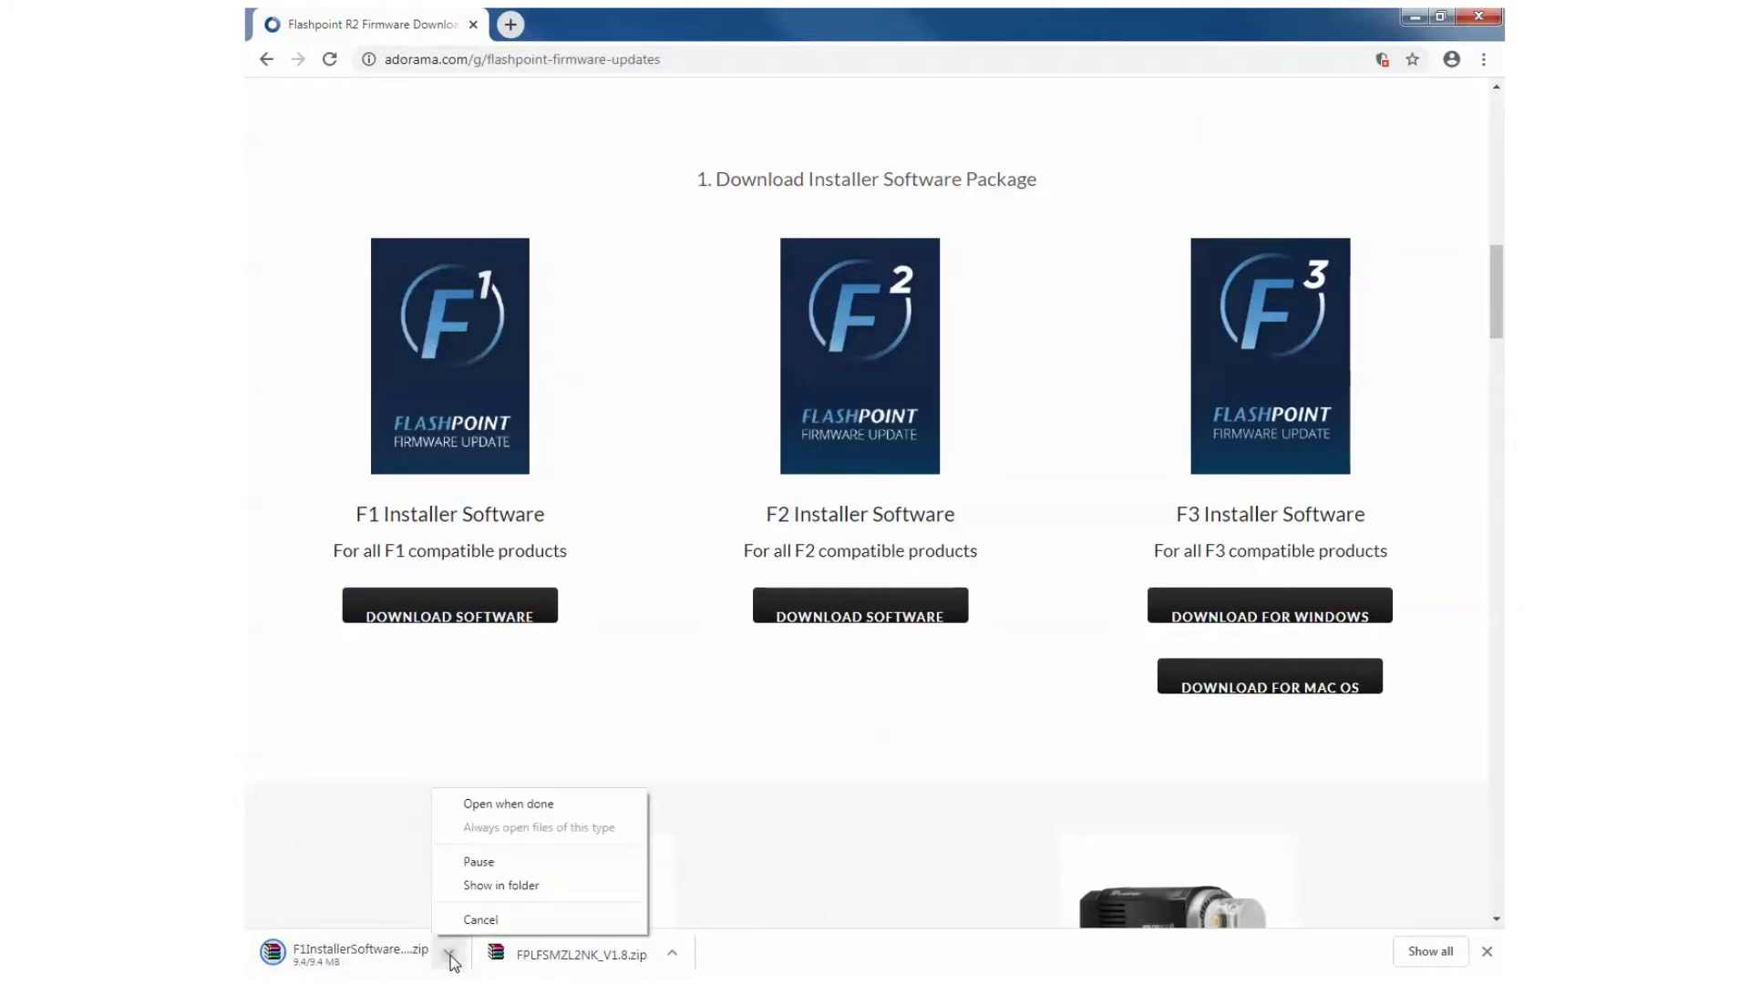
click(494, 886)
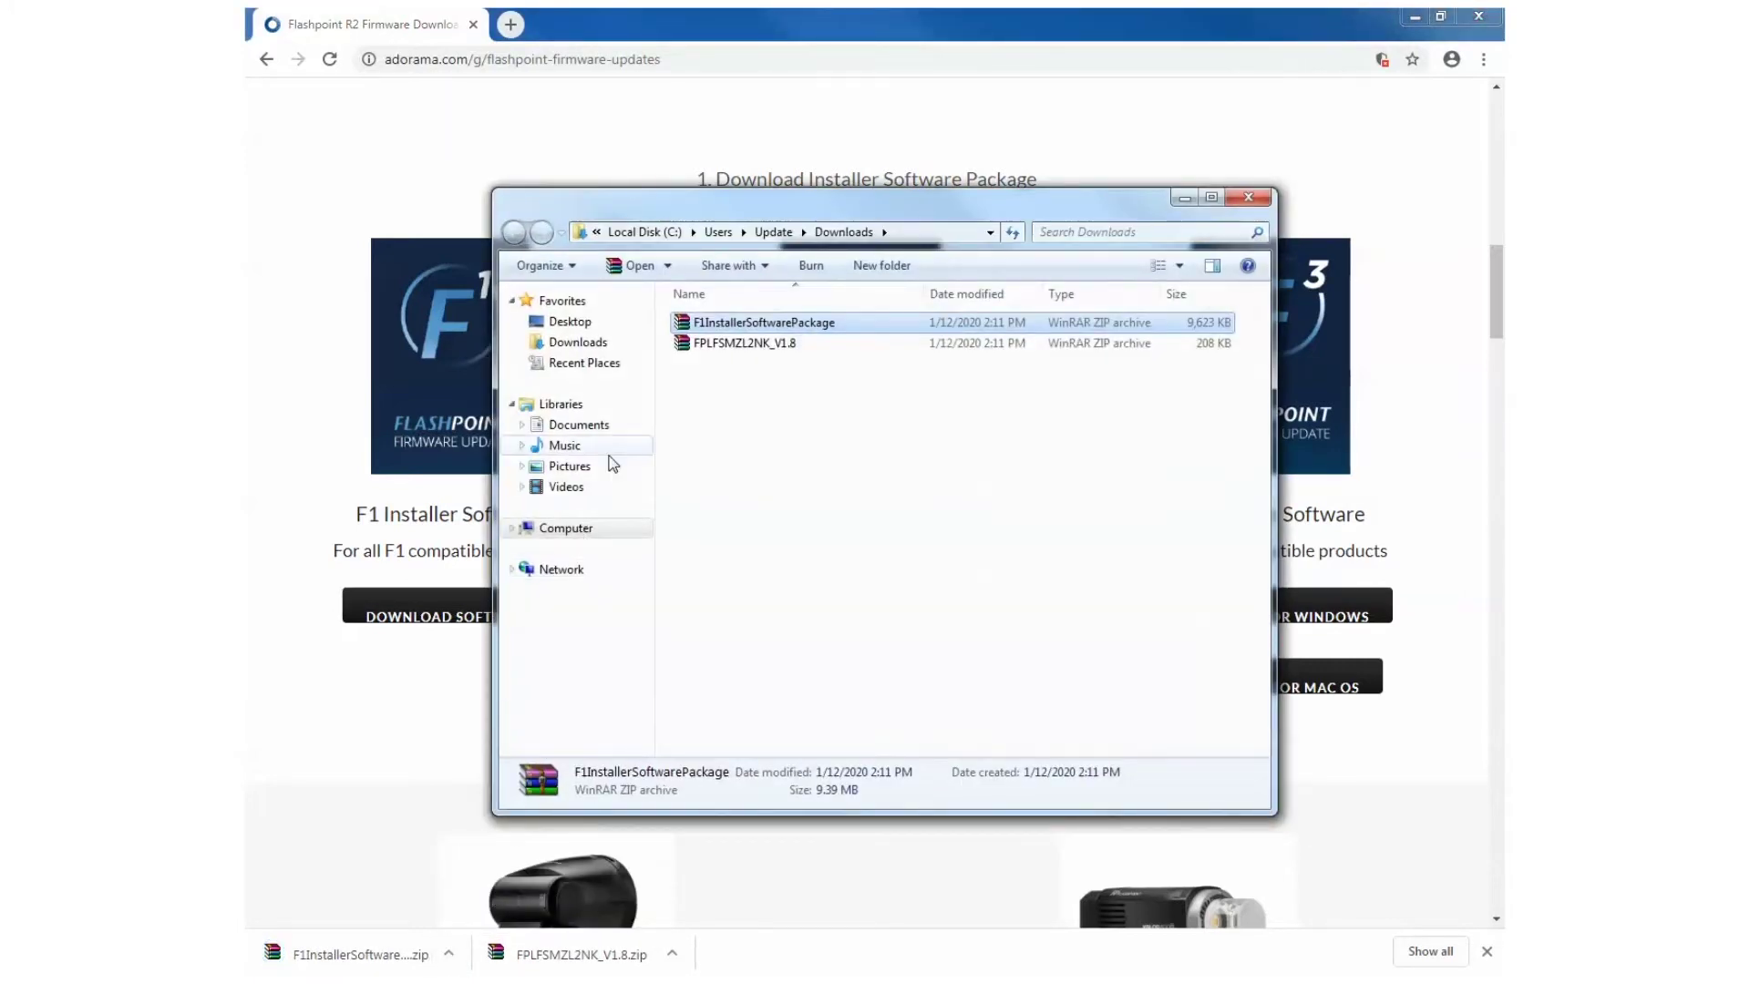
right_click(721, 326)
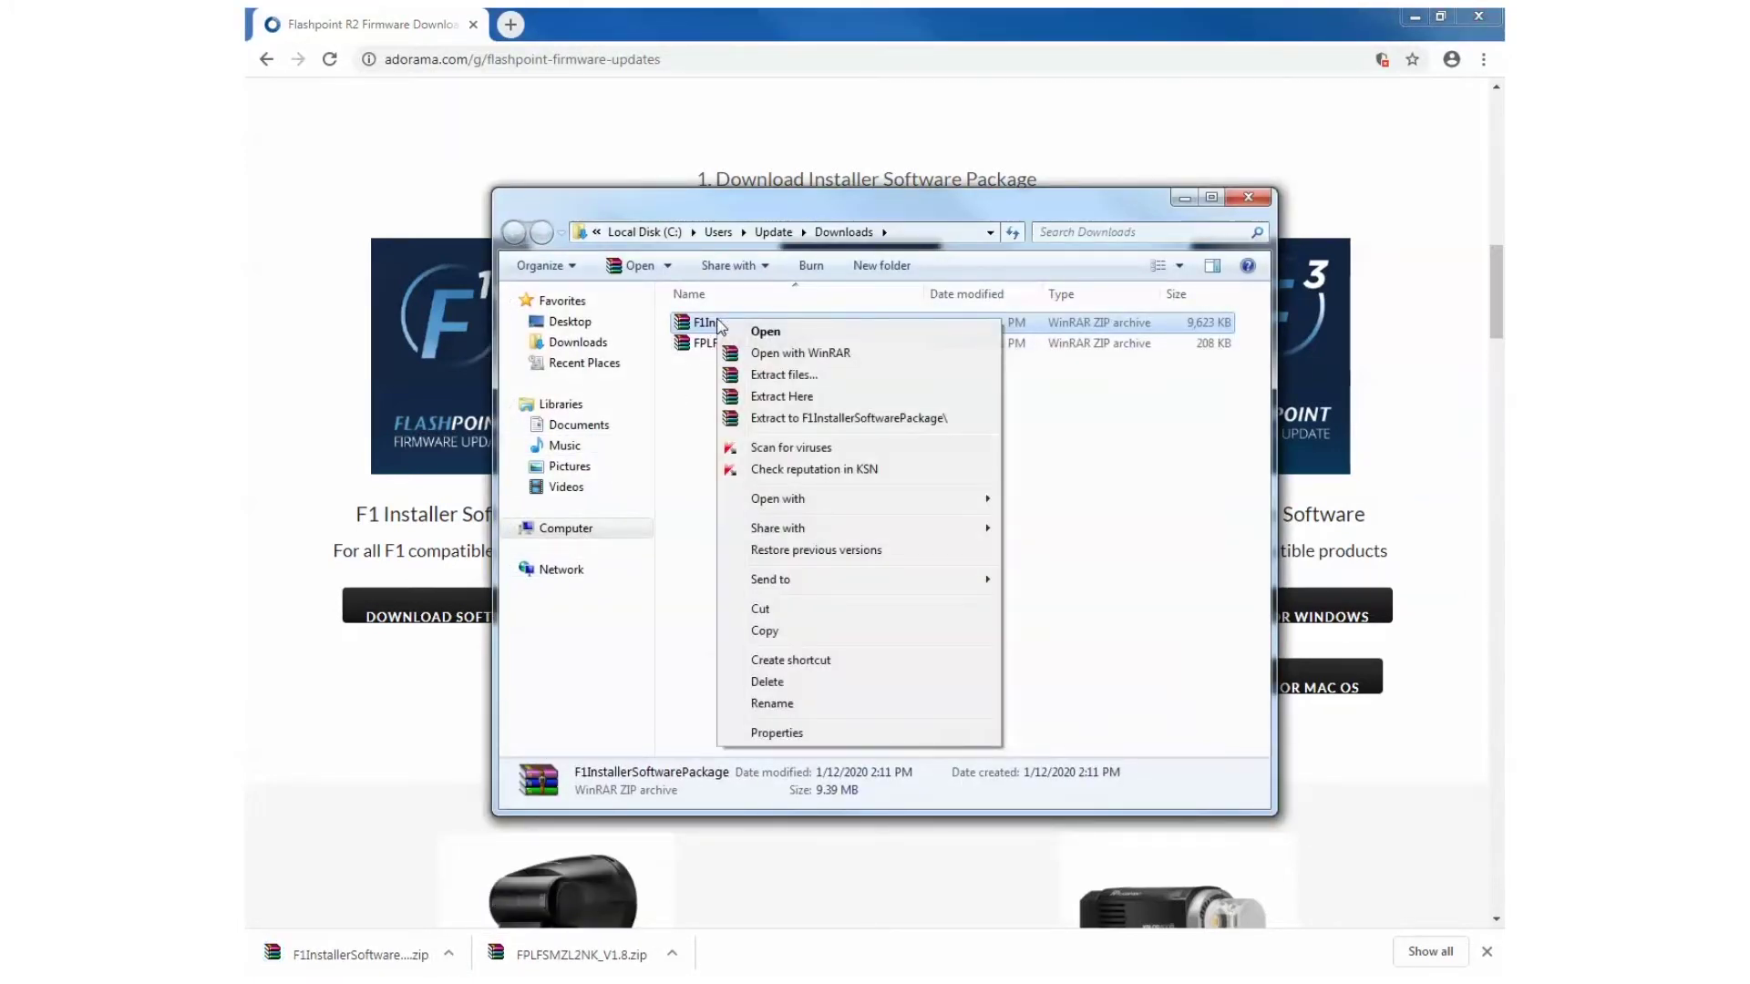
click(796, 397)
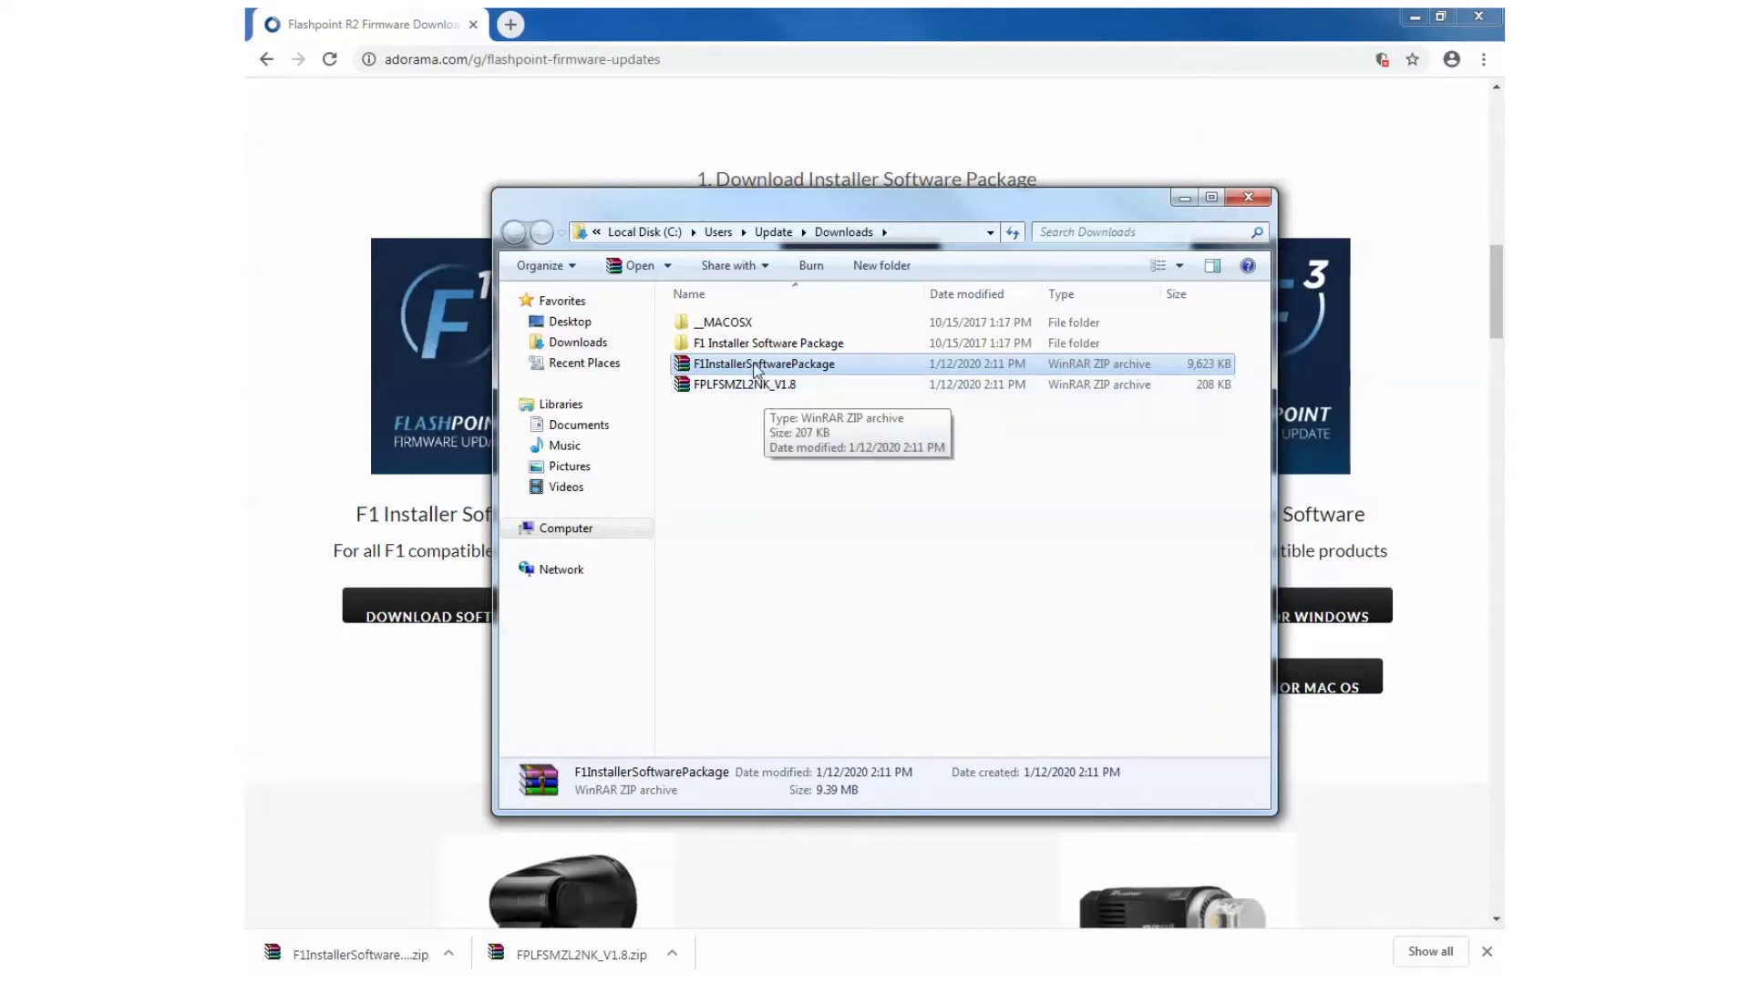
- Extract the FPLFSMZL2NK_V1.8 firmware zip, then open the F1 Installer Software Package folder
right_click(757, 384)
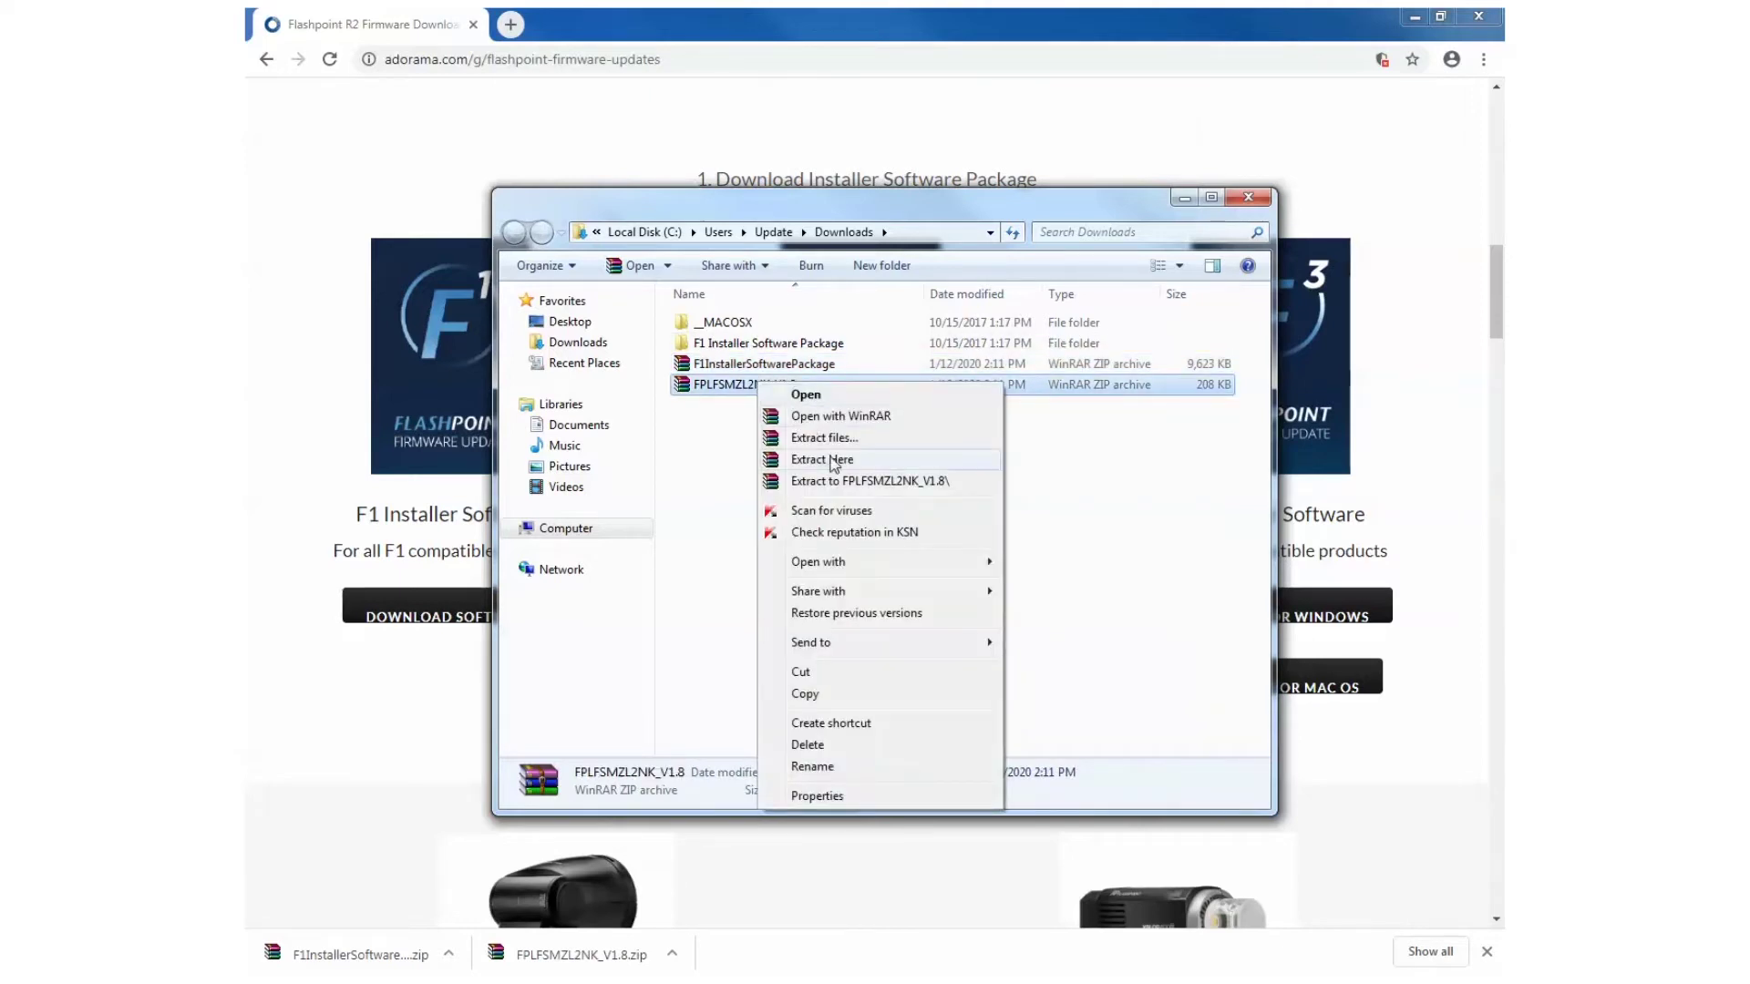
click(833, 460)
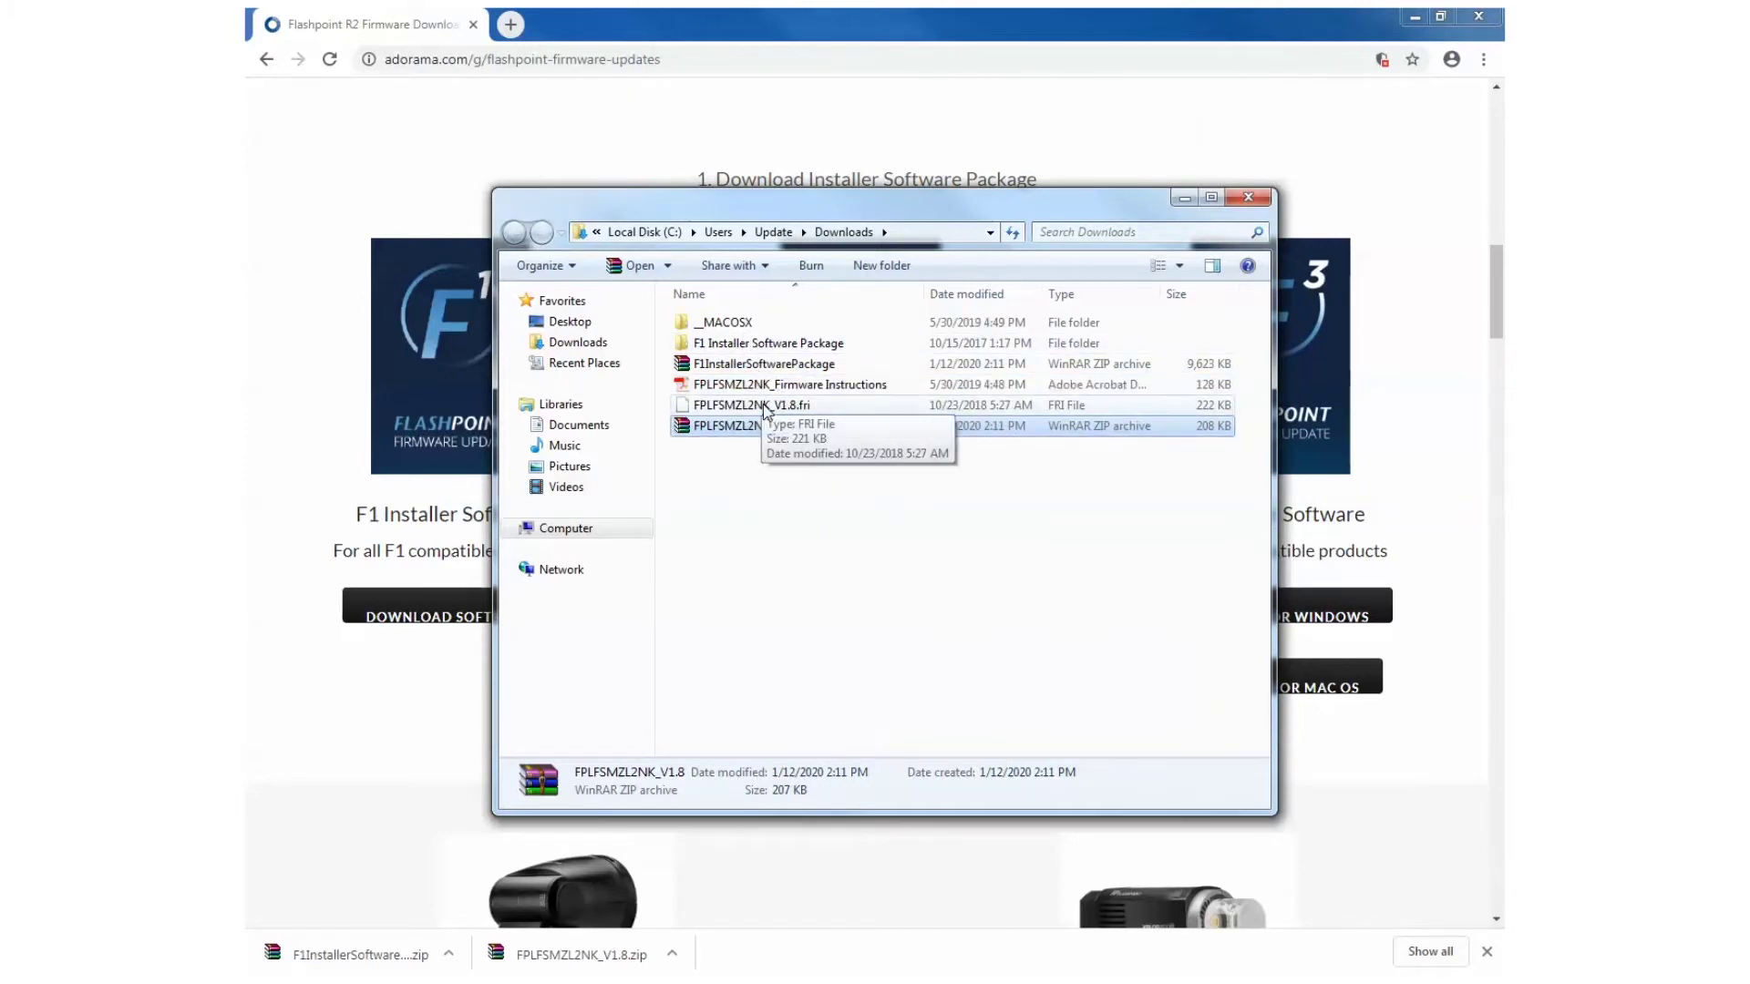
click(833, 408)
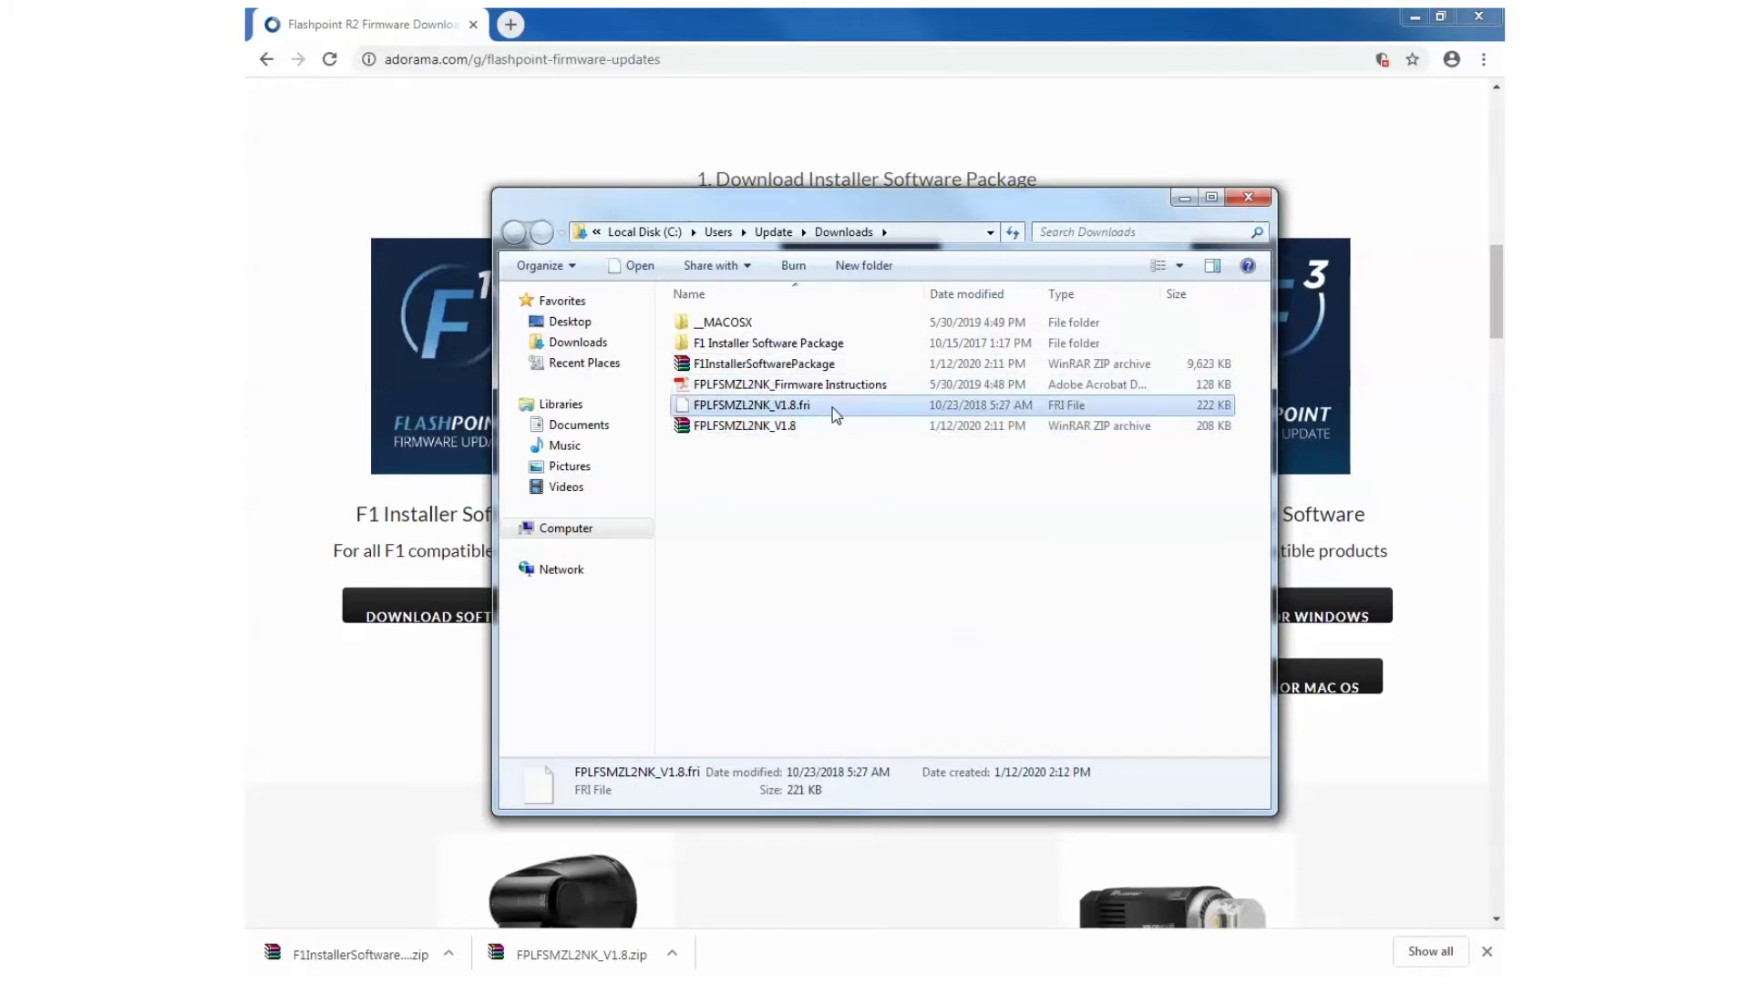
double_click(803, 346)
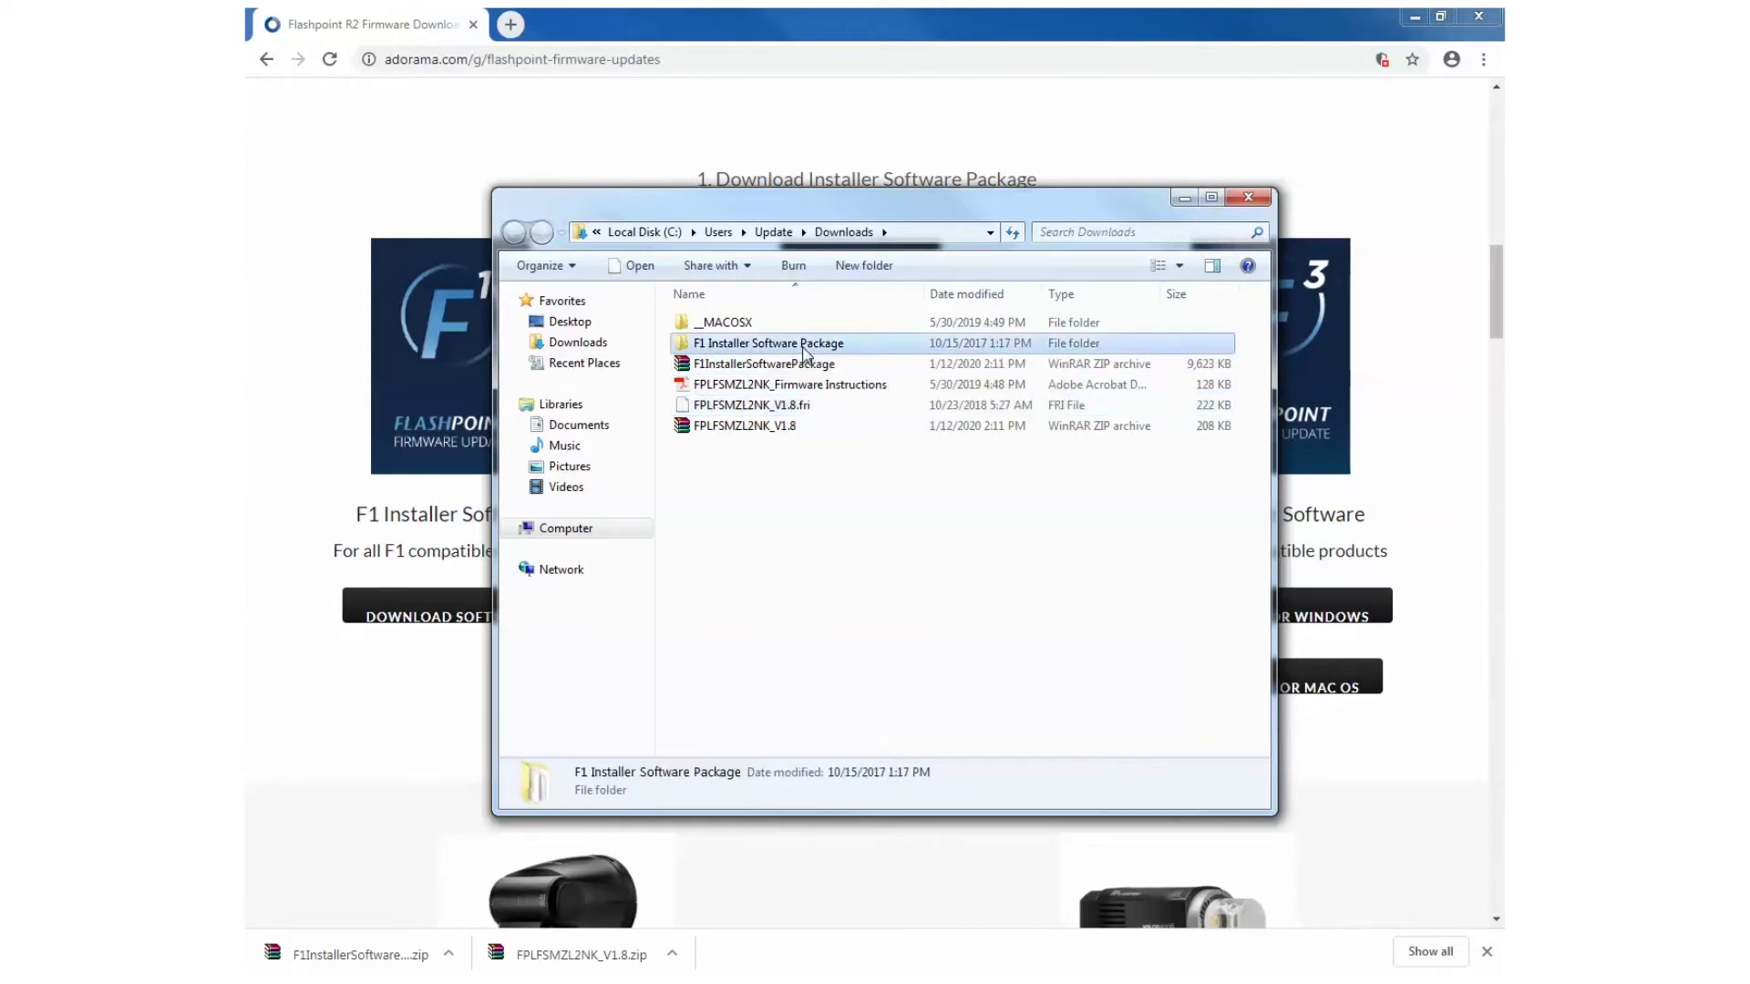
- Run the Flashpoint F1 installer as administrator and accept the license agreement
right_click(742, 364)
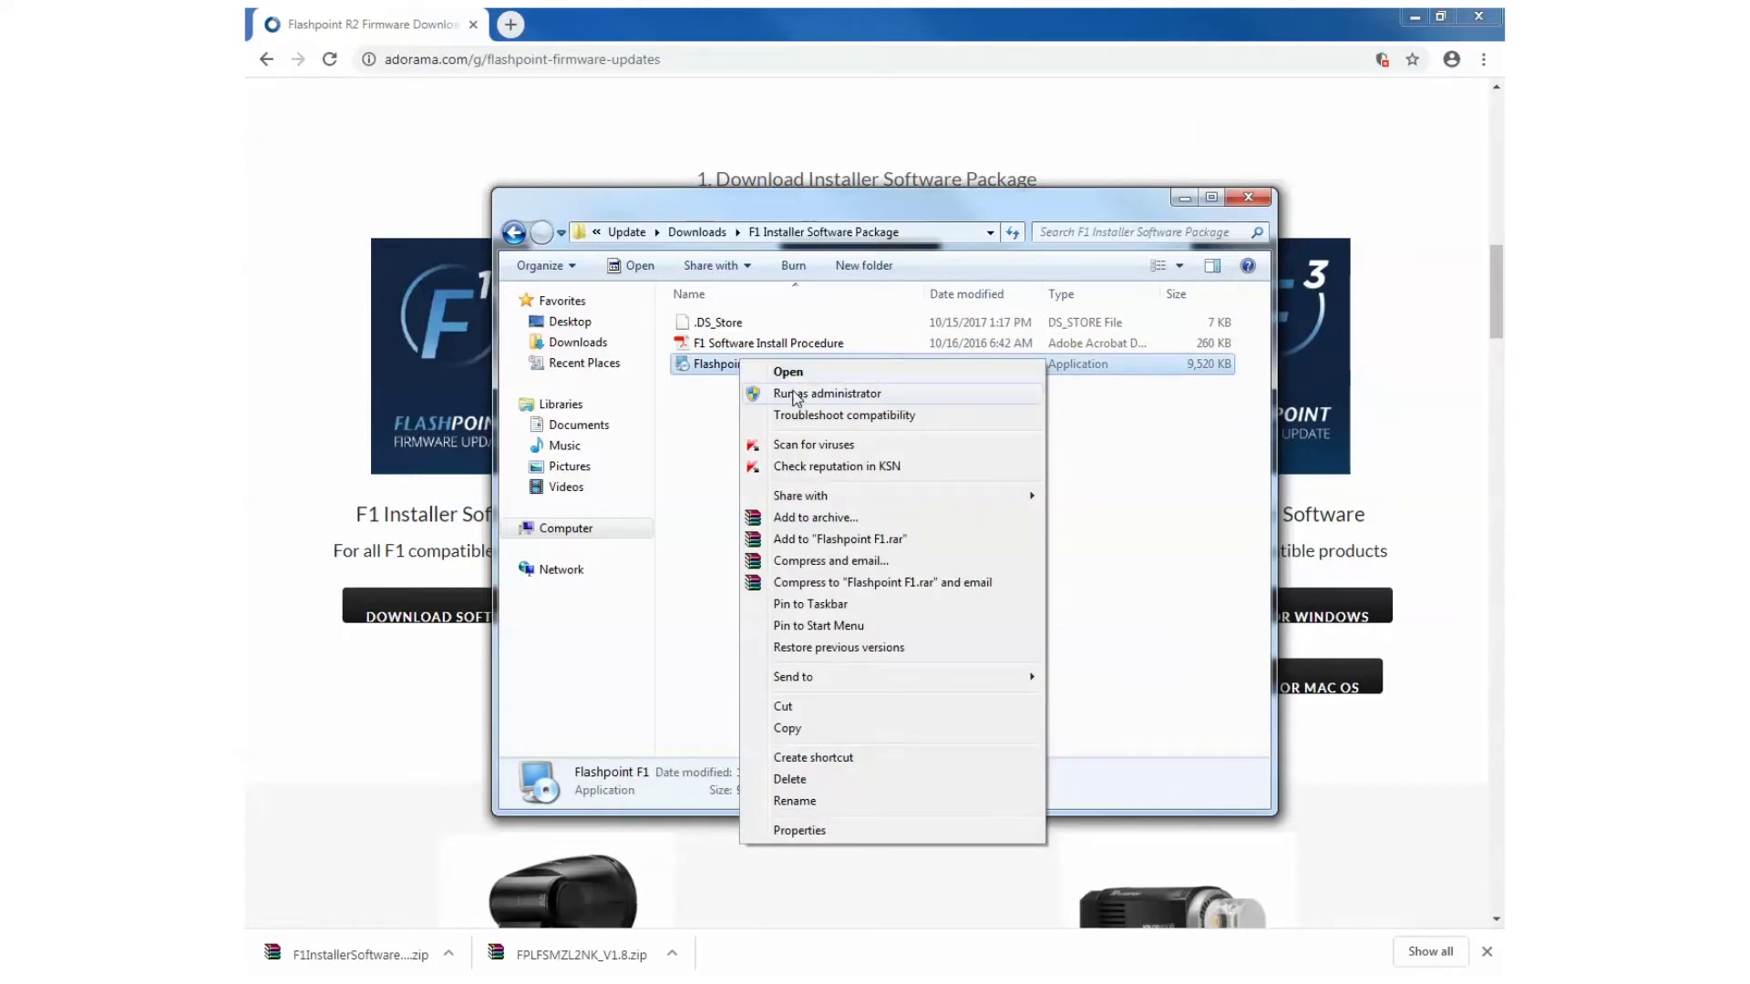
click(796, 395)
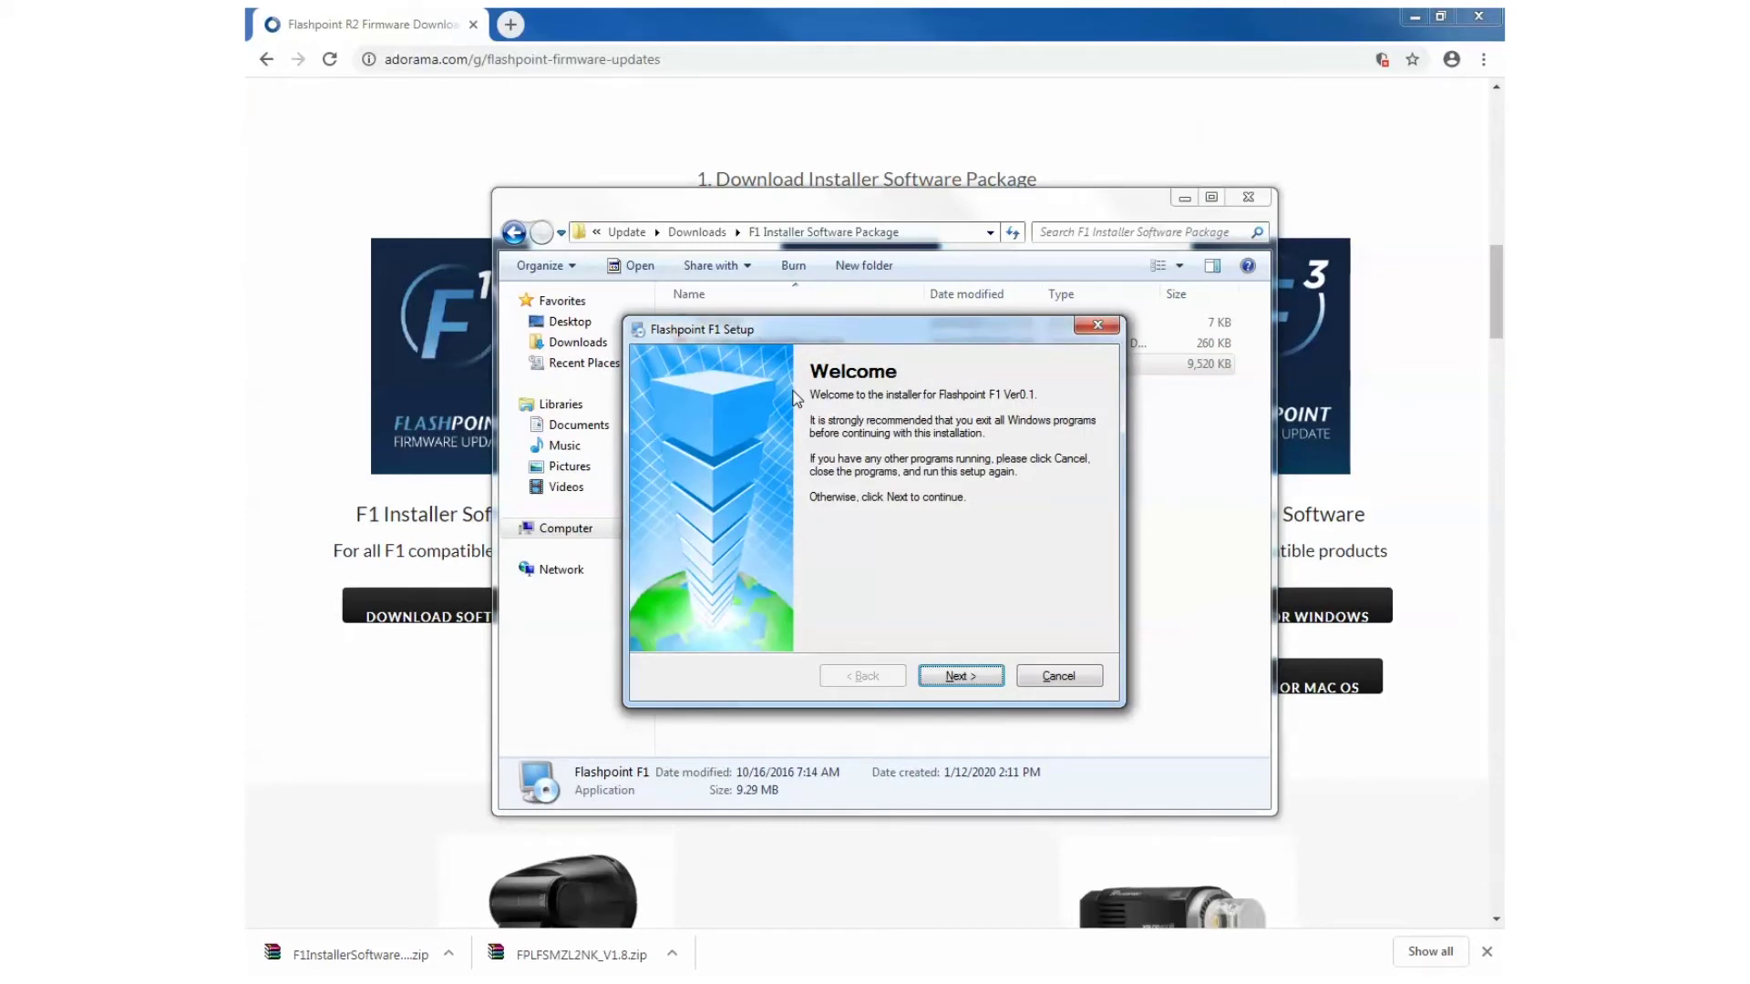
click(957, 678)
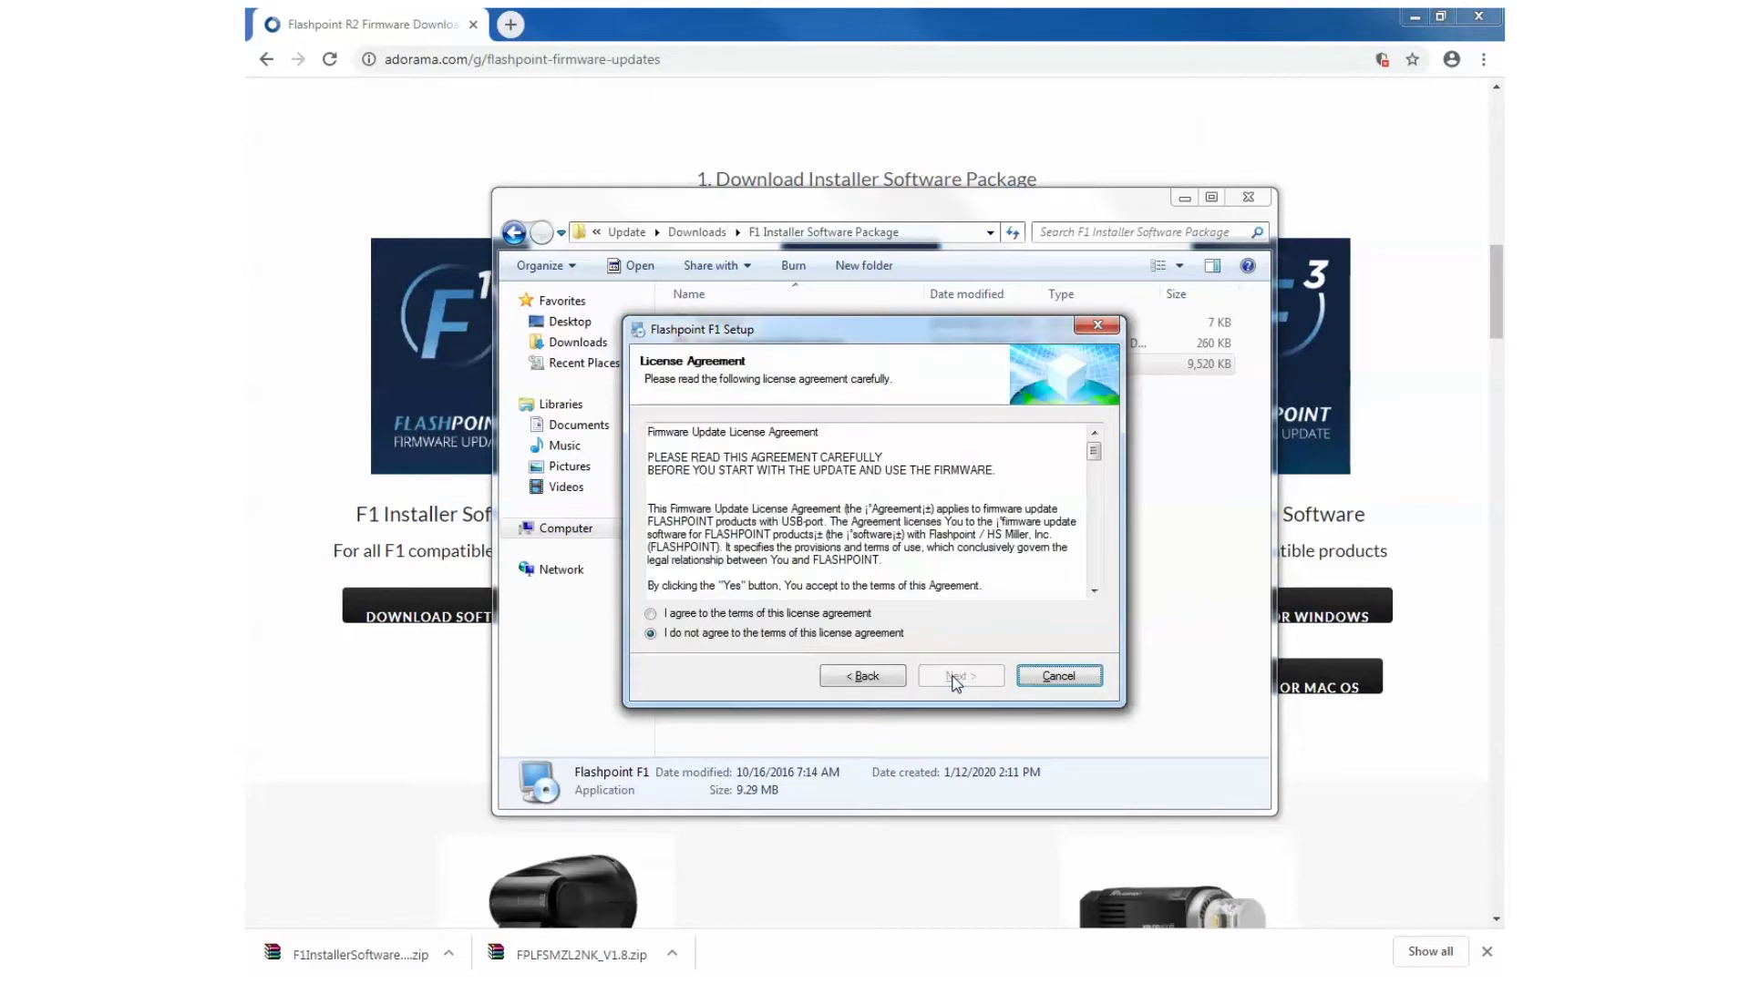
click(786, 614)
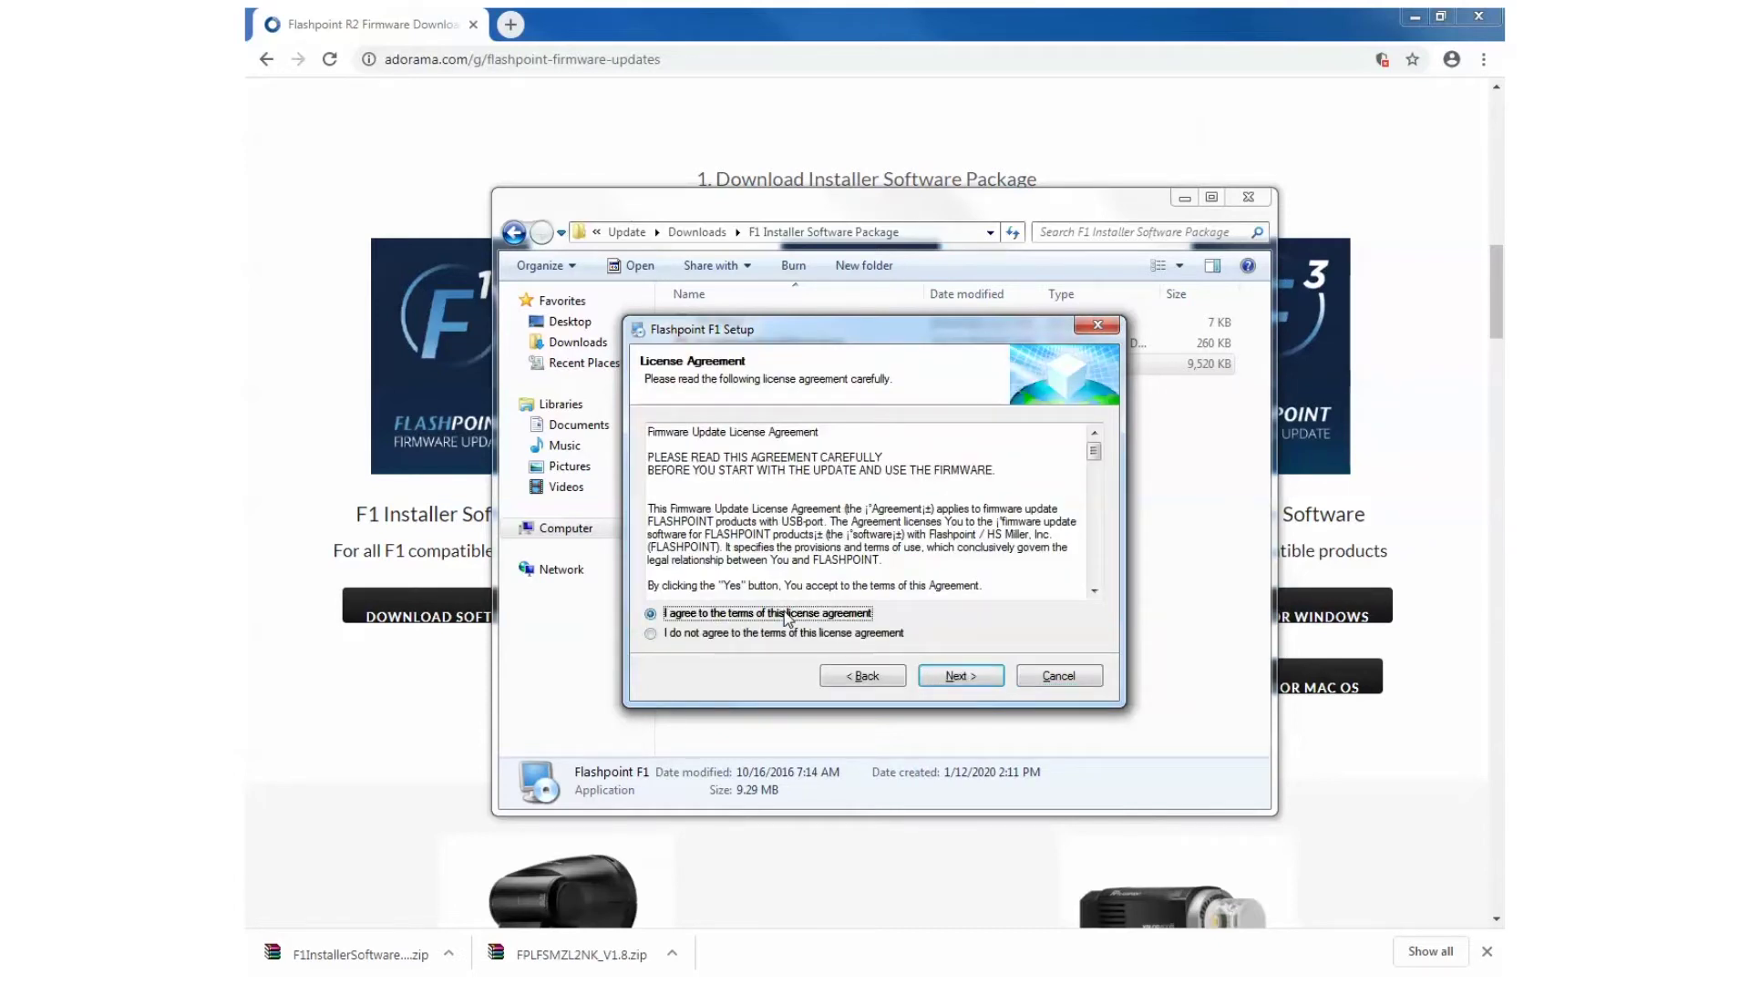
click(957, 677)
- Enter a user name and install into C:\Program Files (x86)\Flashpoint F1 with default shortcuts
double_click(661, 455)
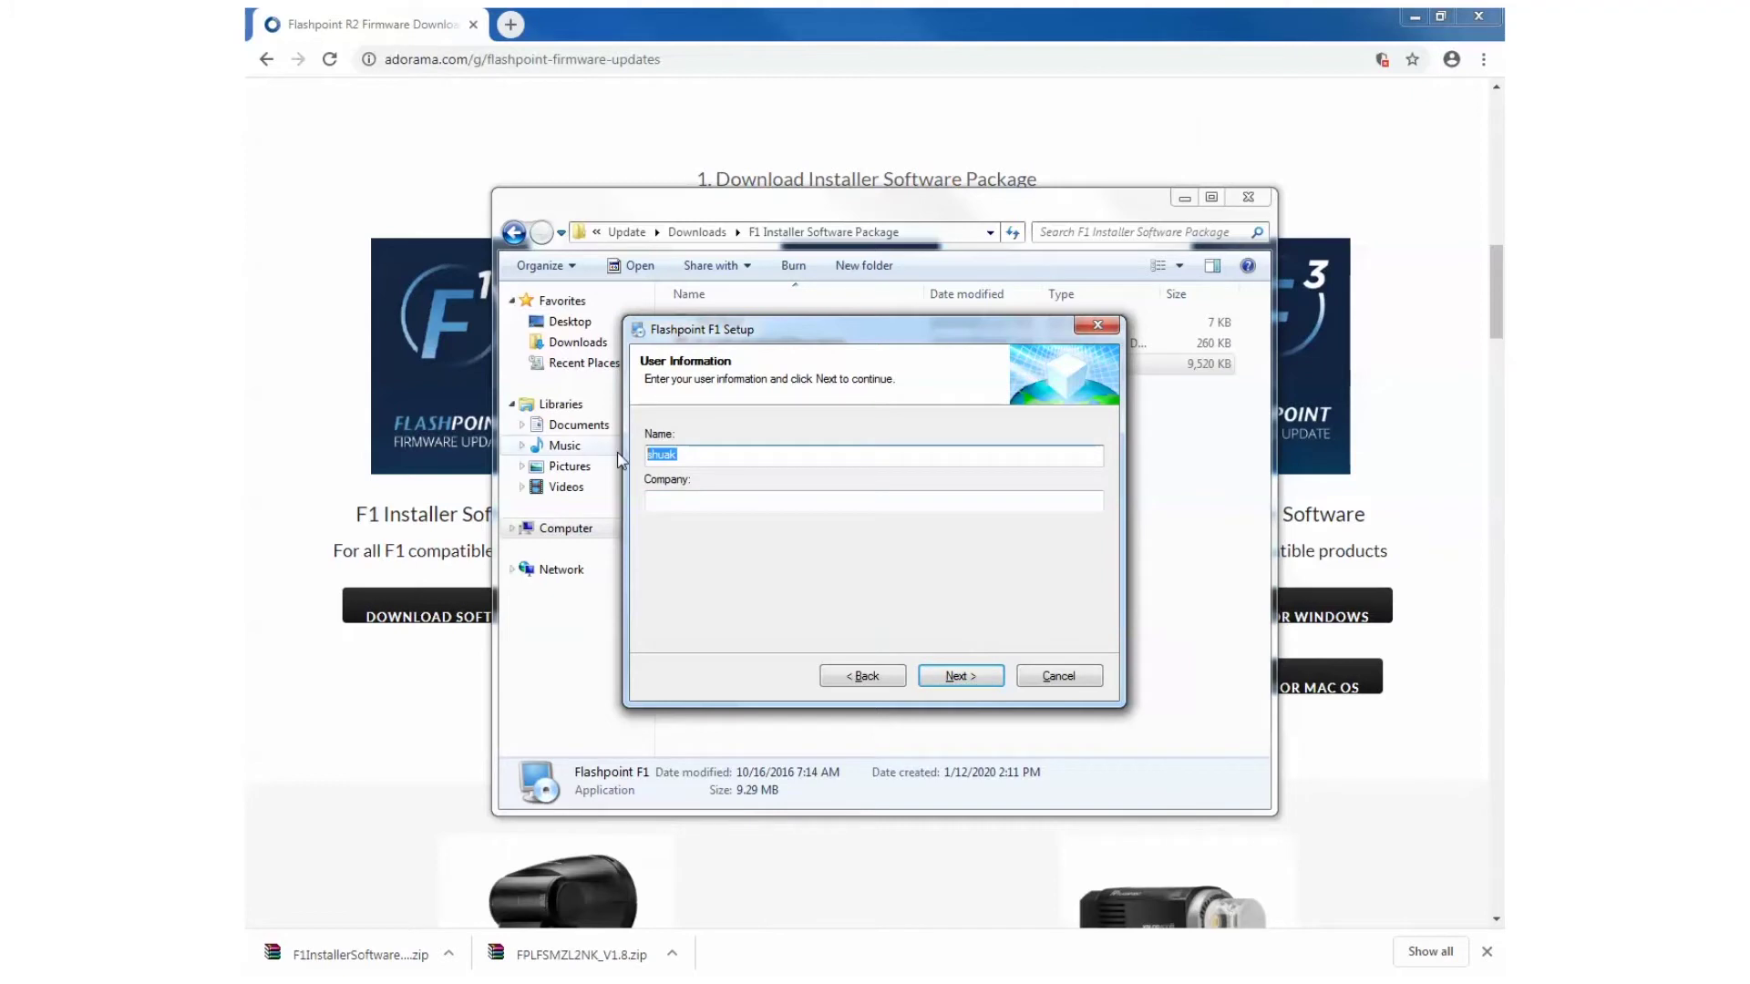
text(asdfgfgsb)
click(957, 675)
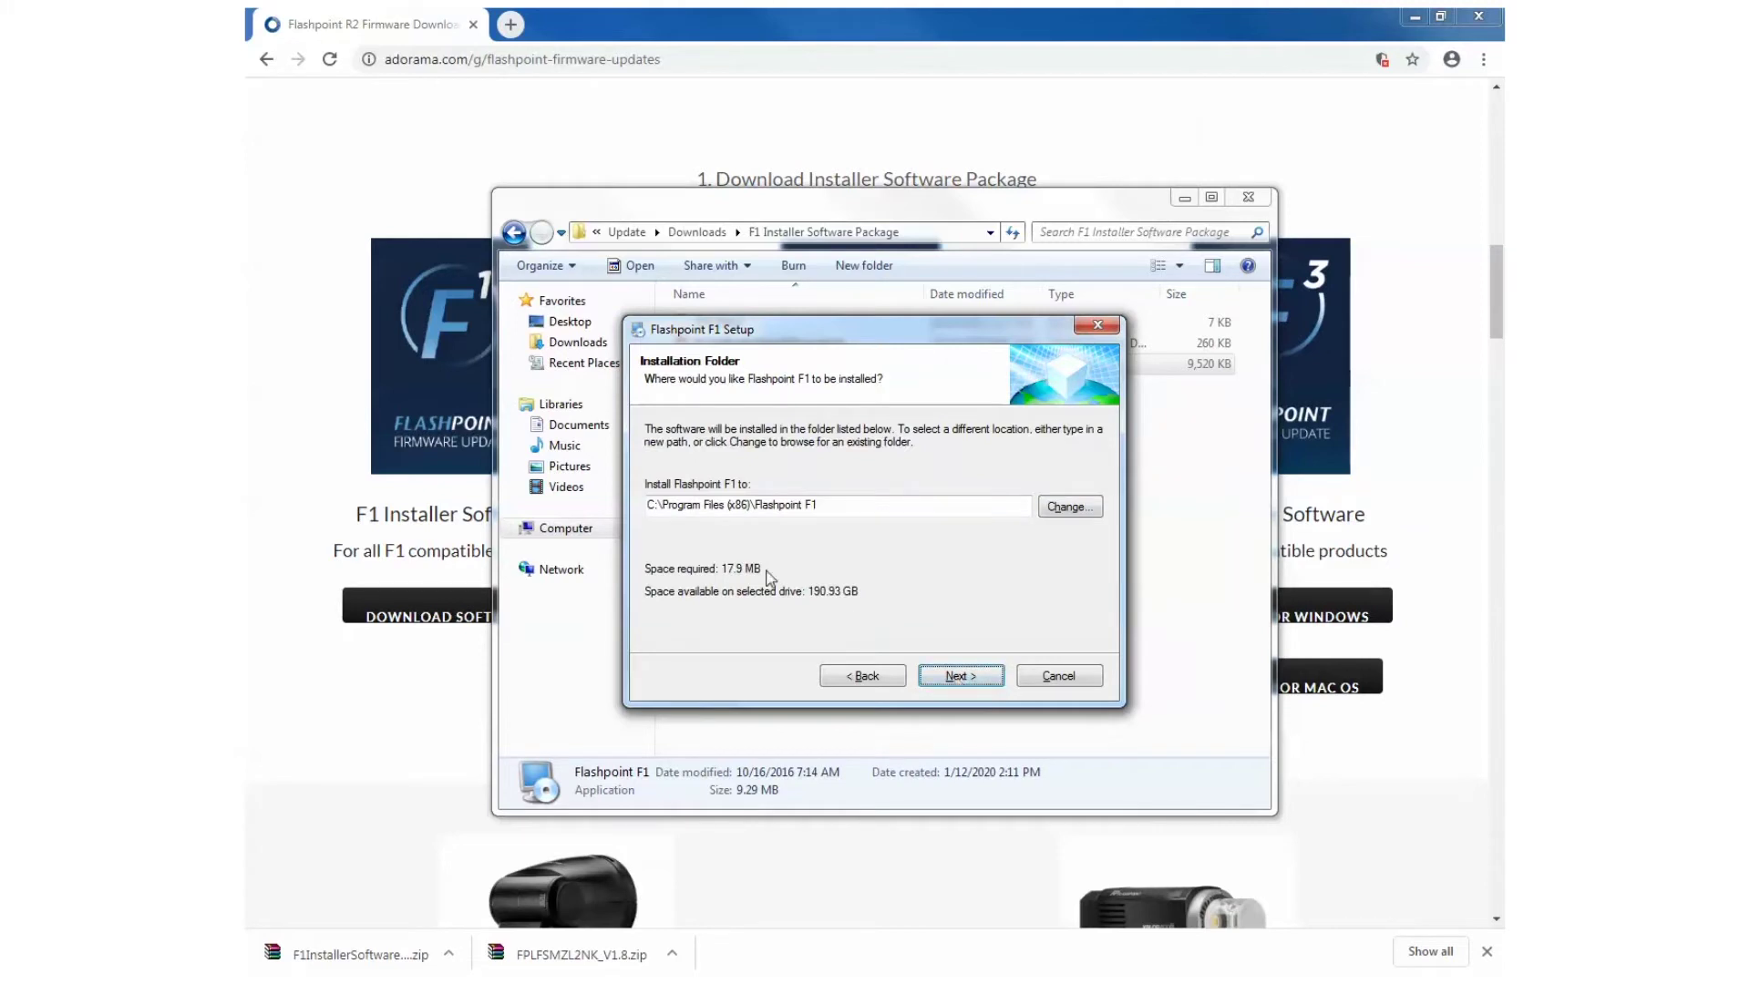
click(963, 676)
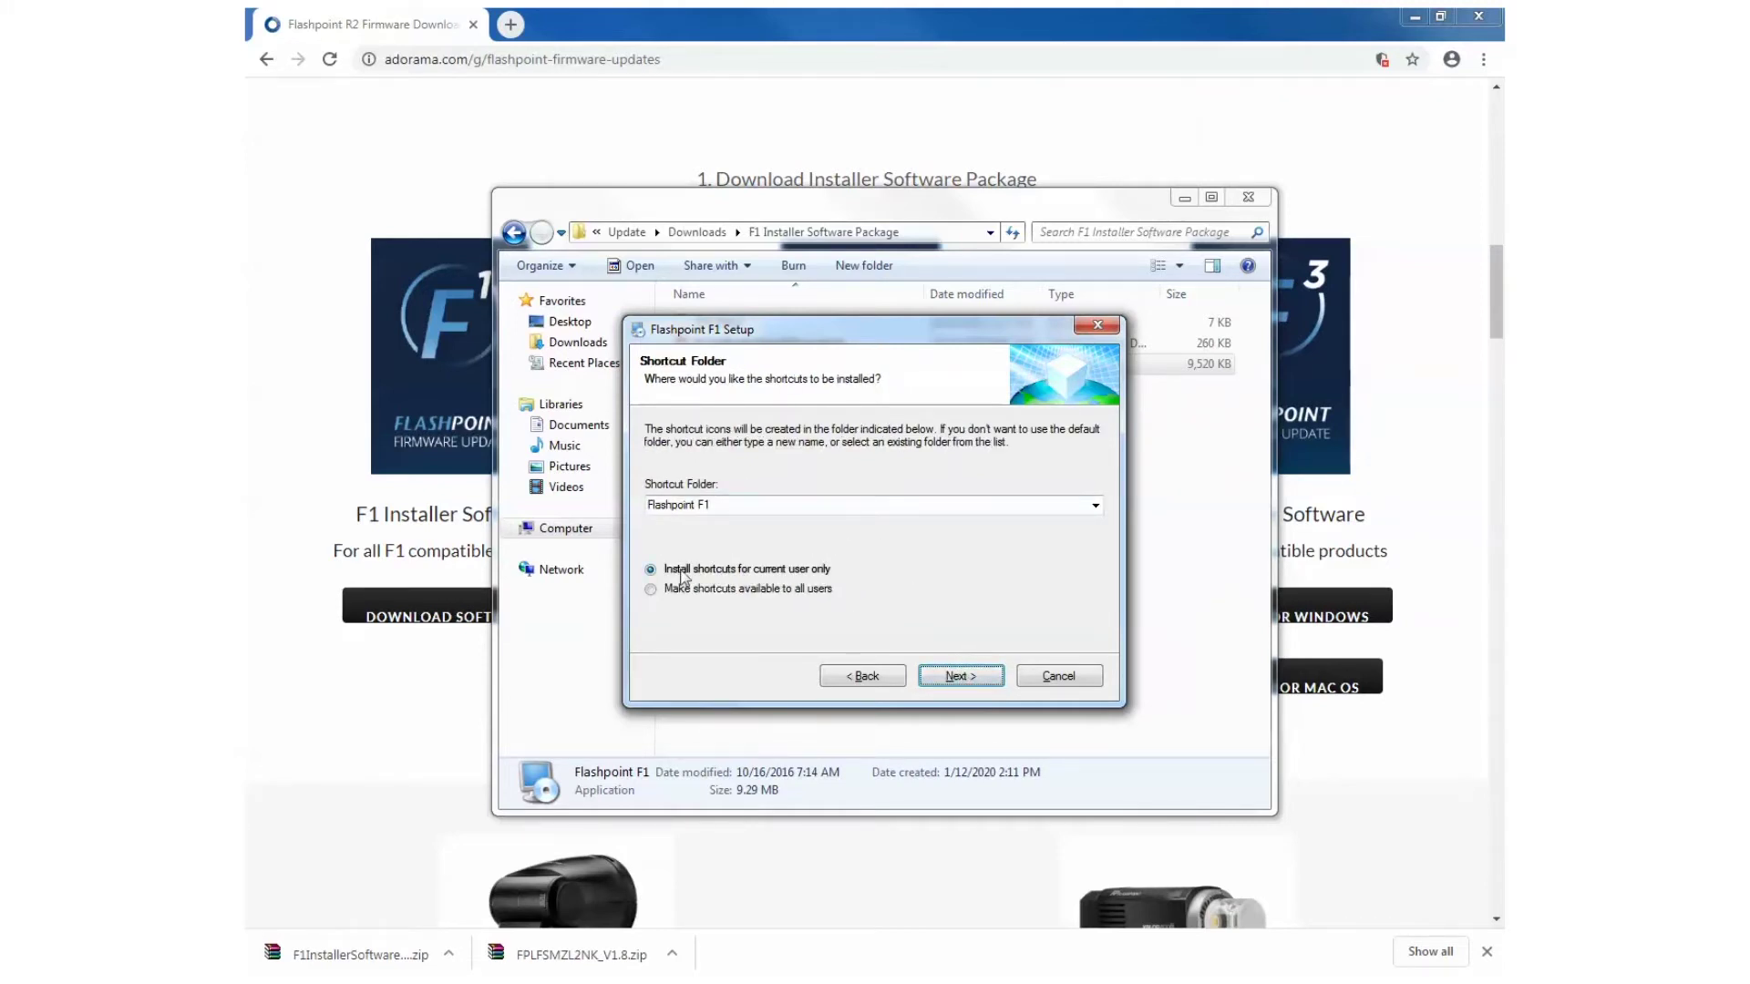
click(958, 681)
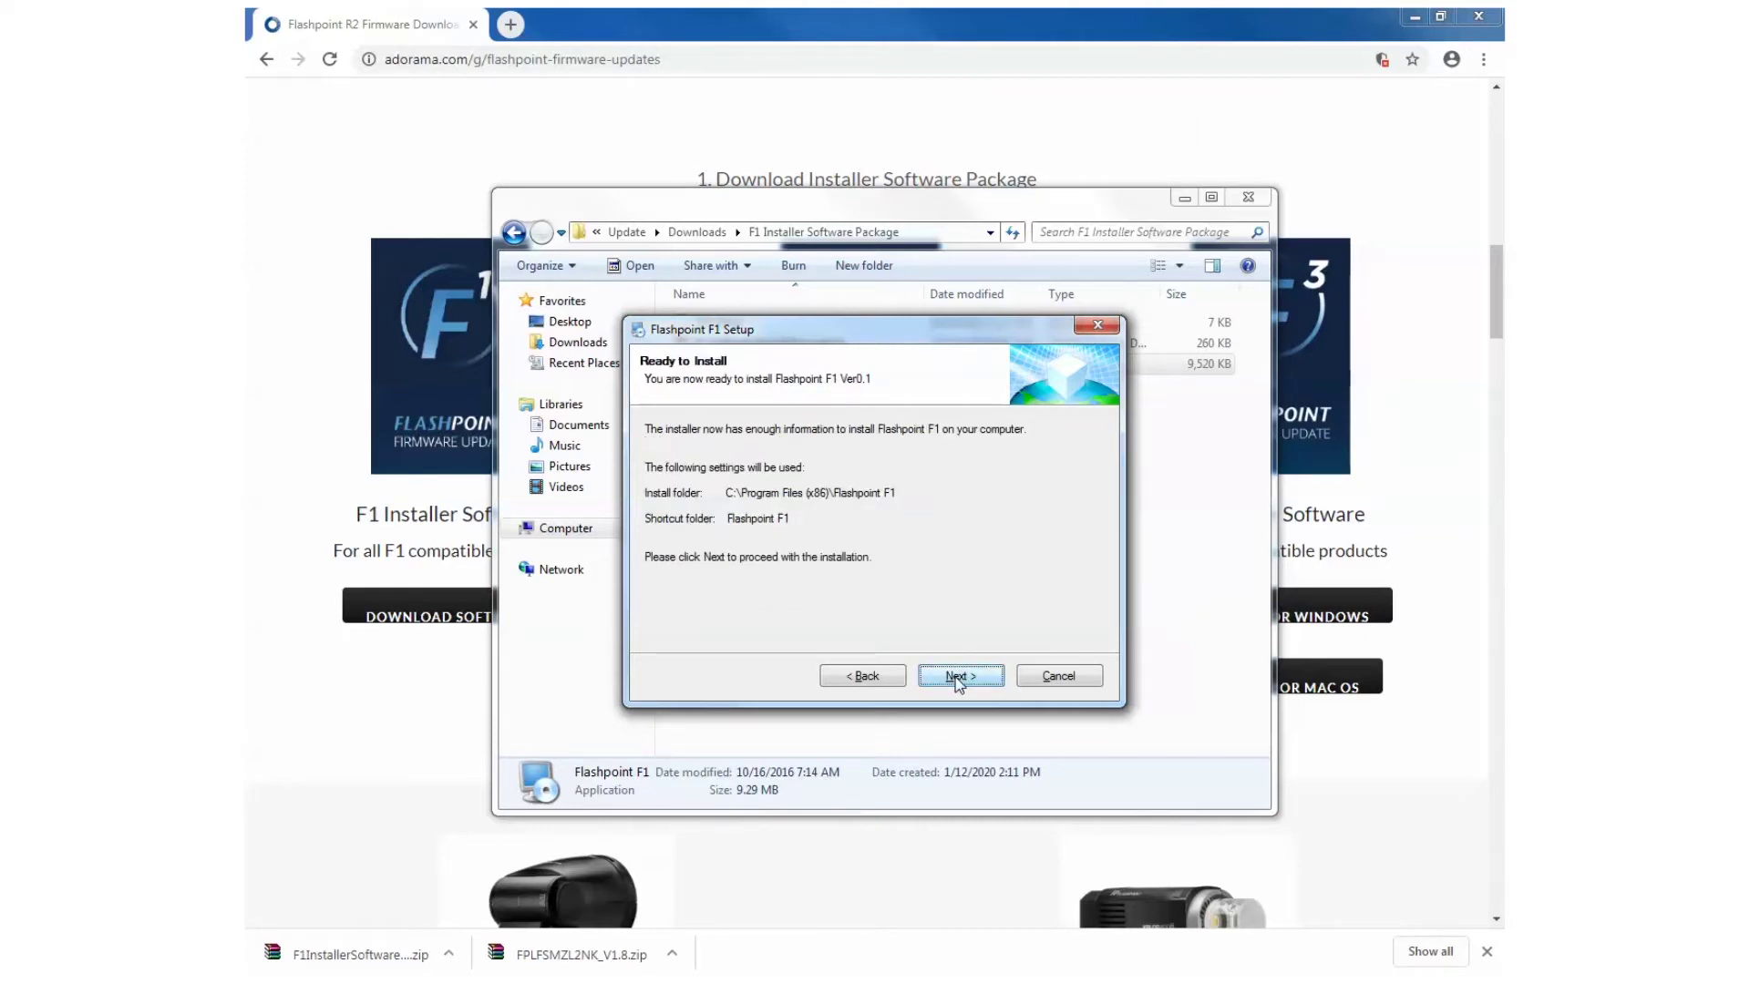
click(957, 681)
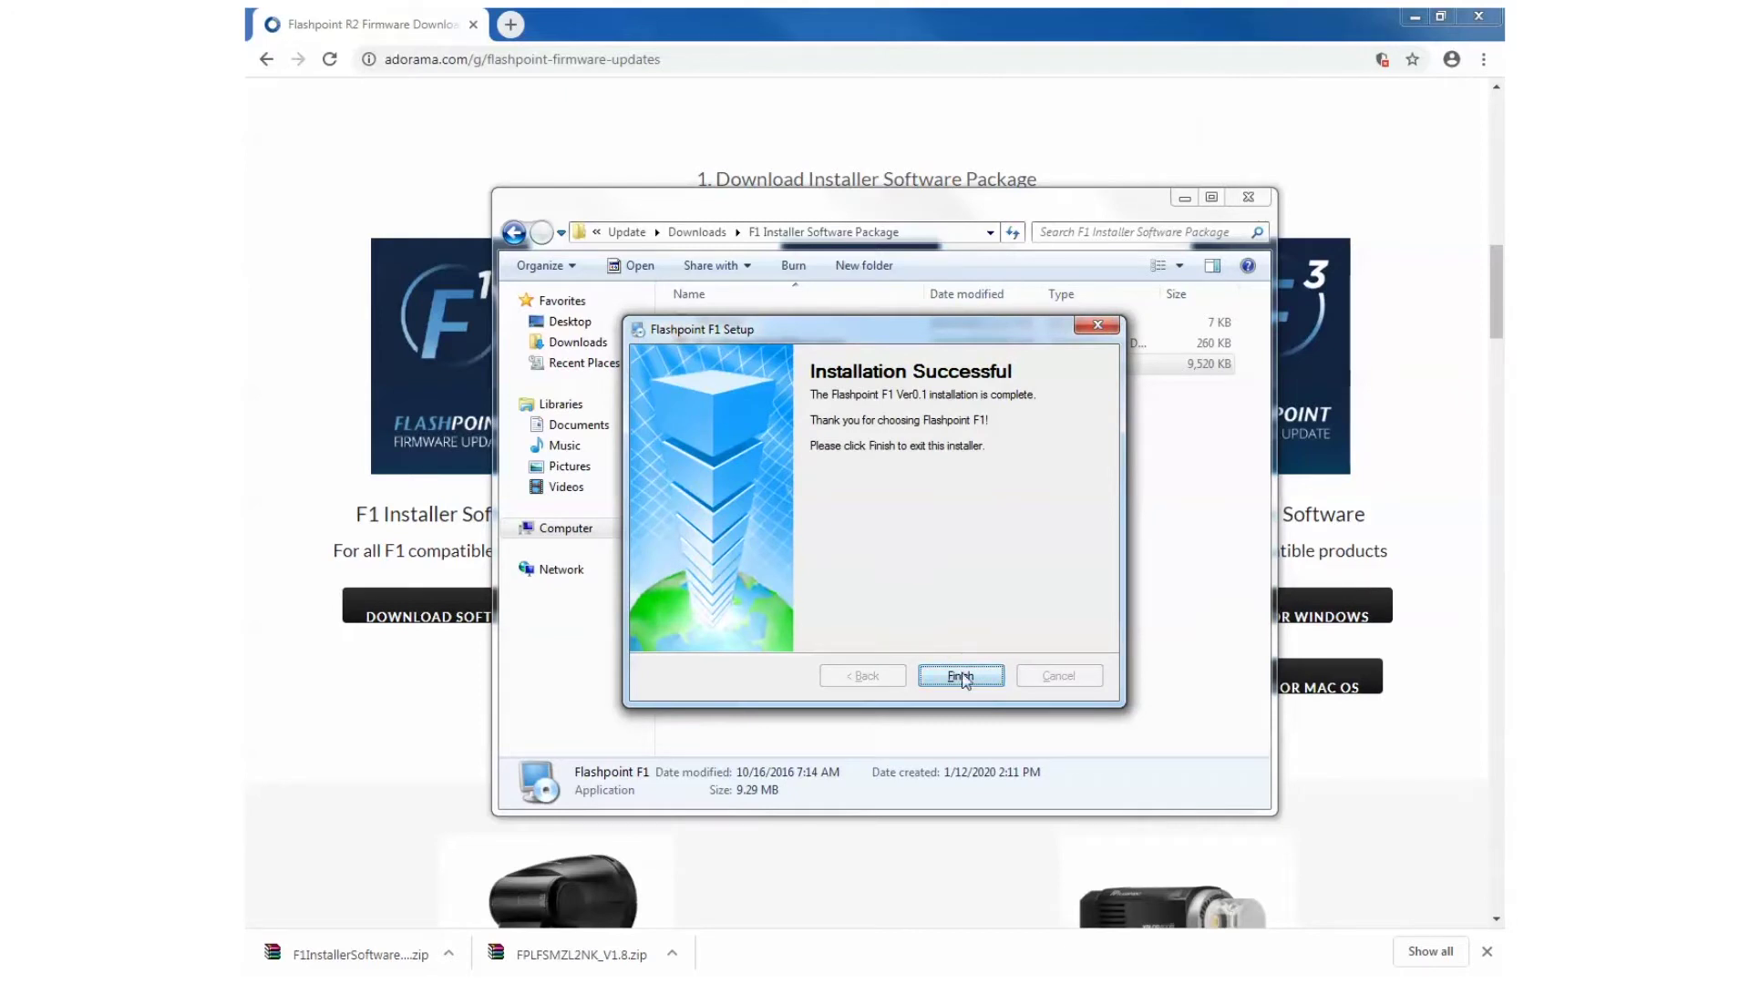
click(960, 677)
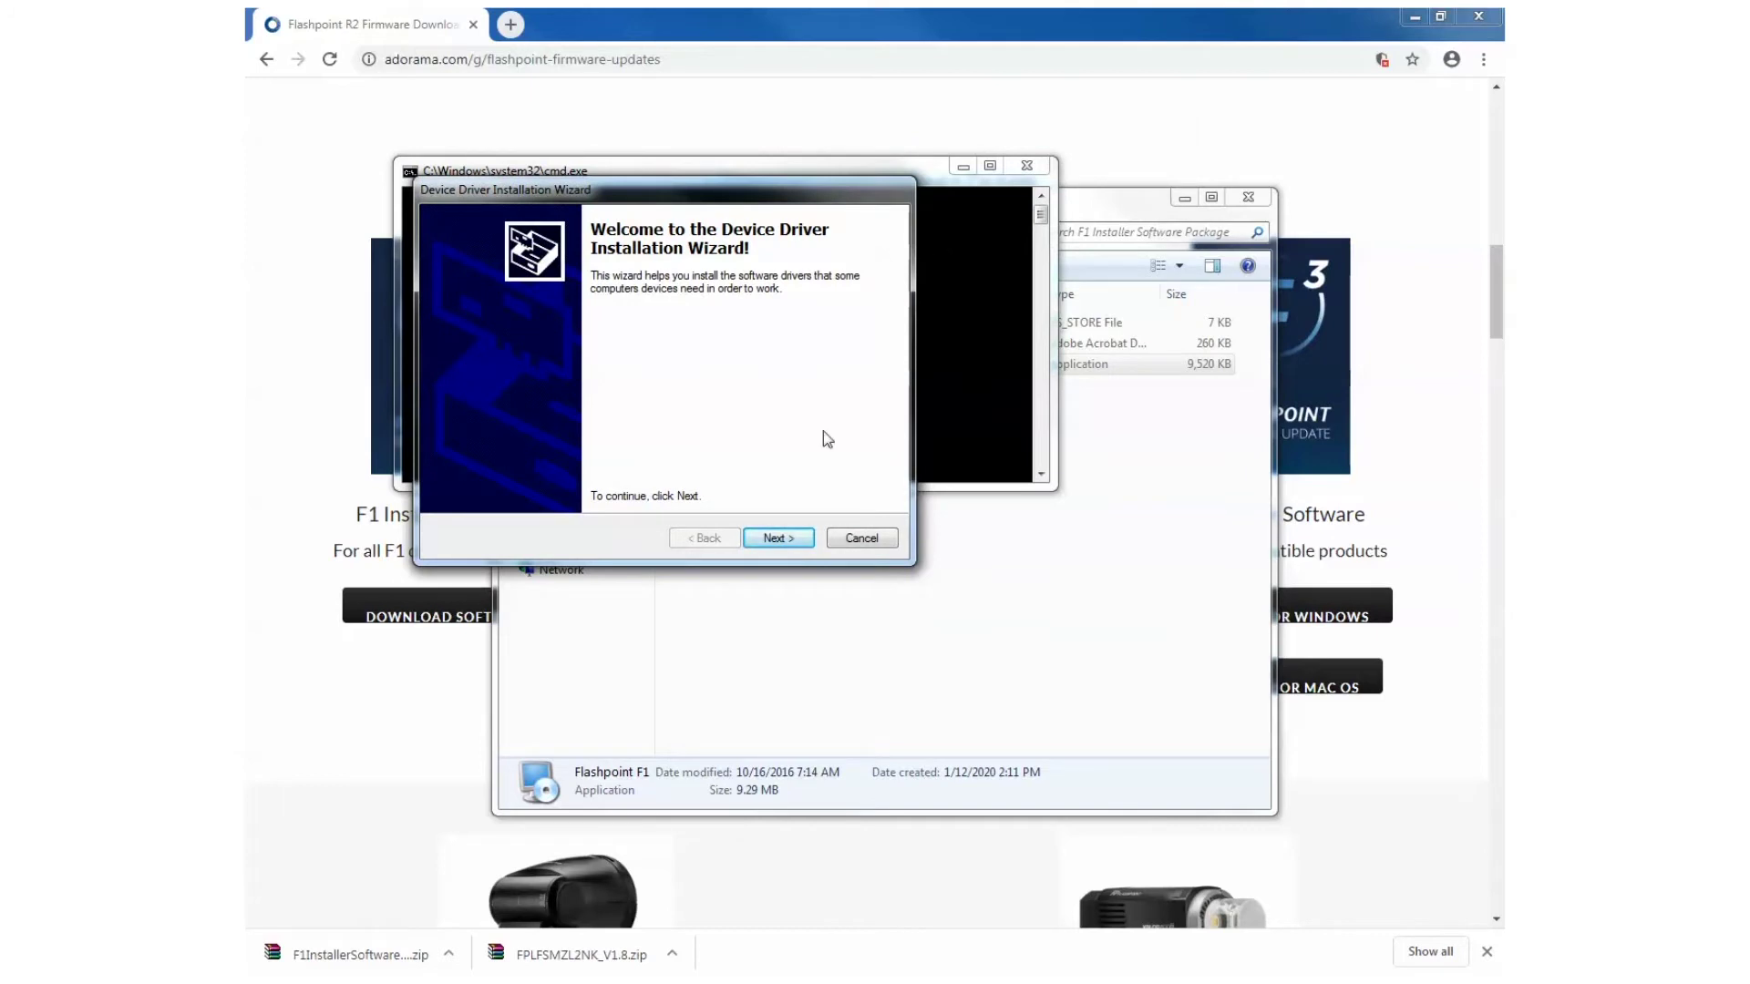
- Install both Godox Corporation device drivers and confirm Flashpoint F1 installed correctly
click(776, 540)
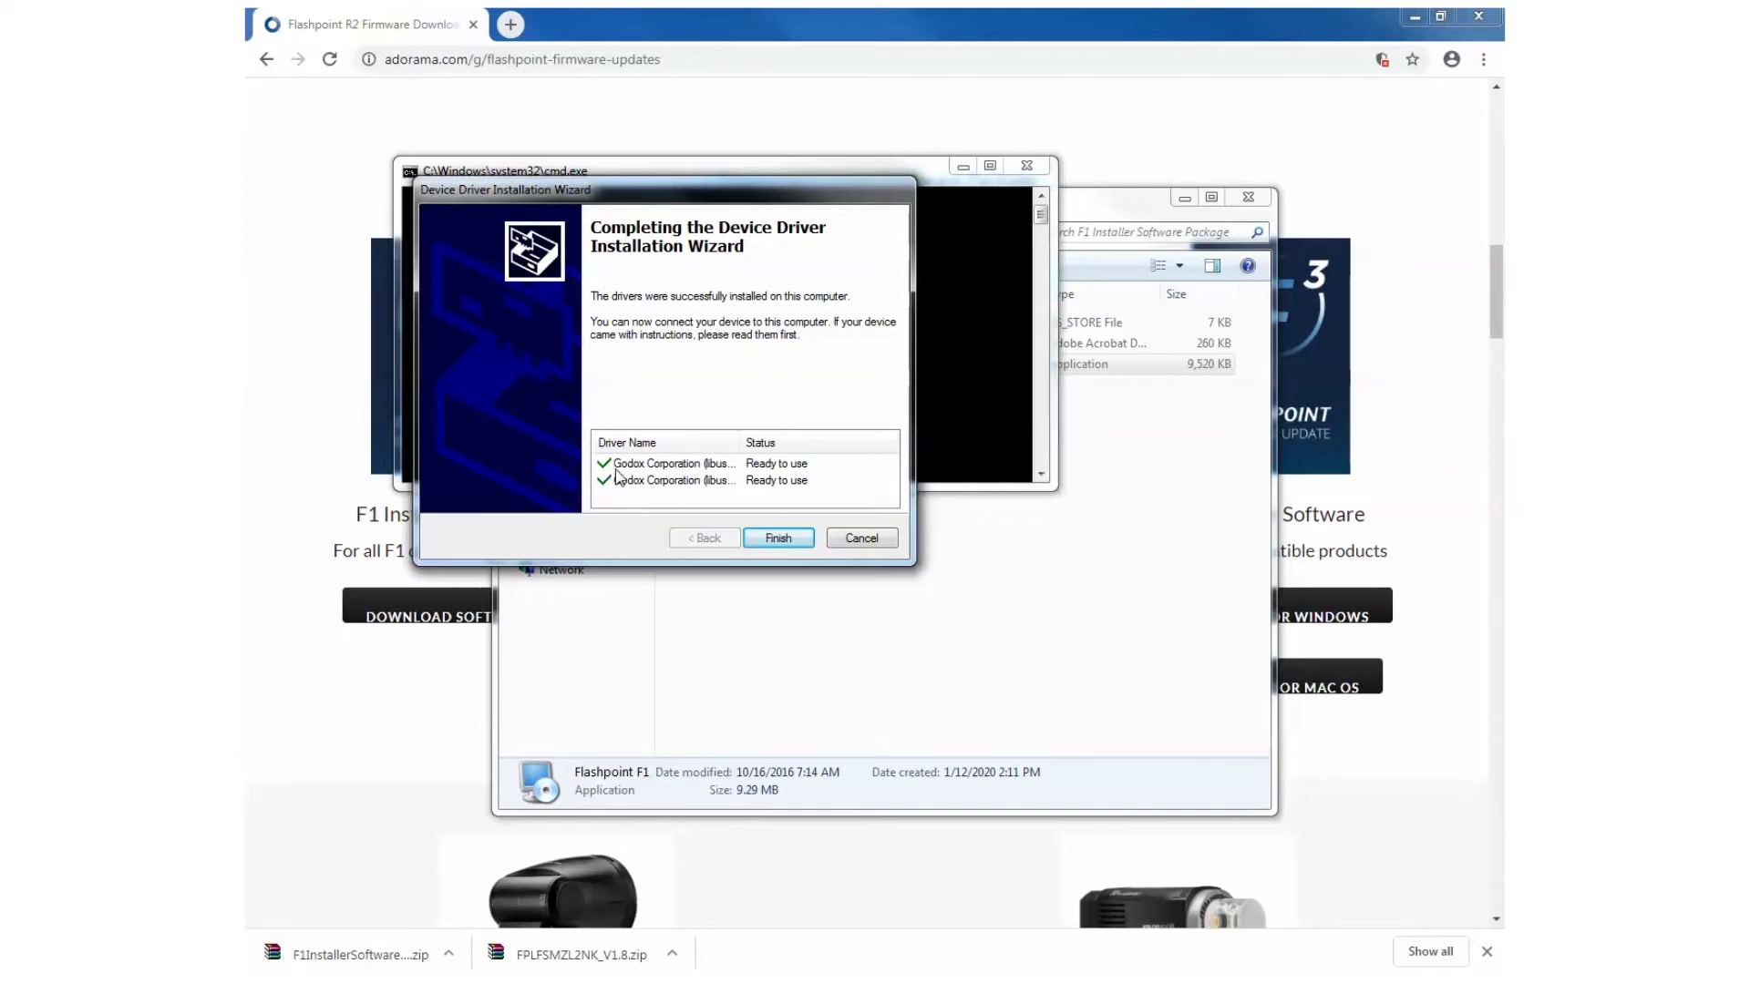
click(778, 537)
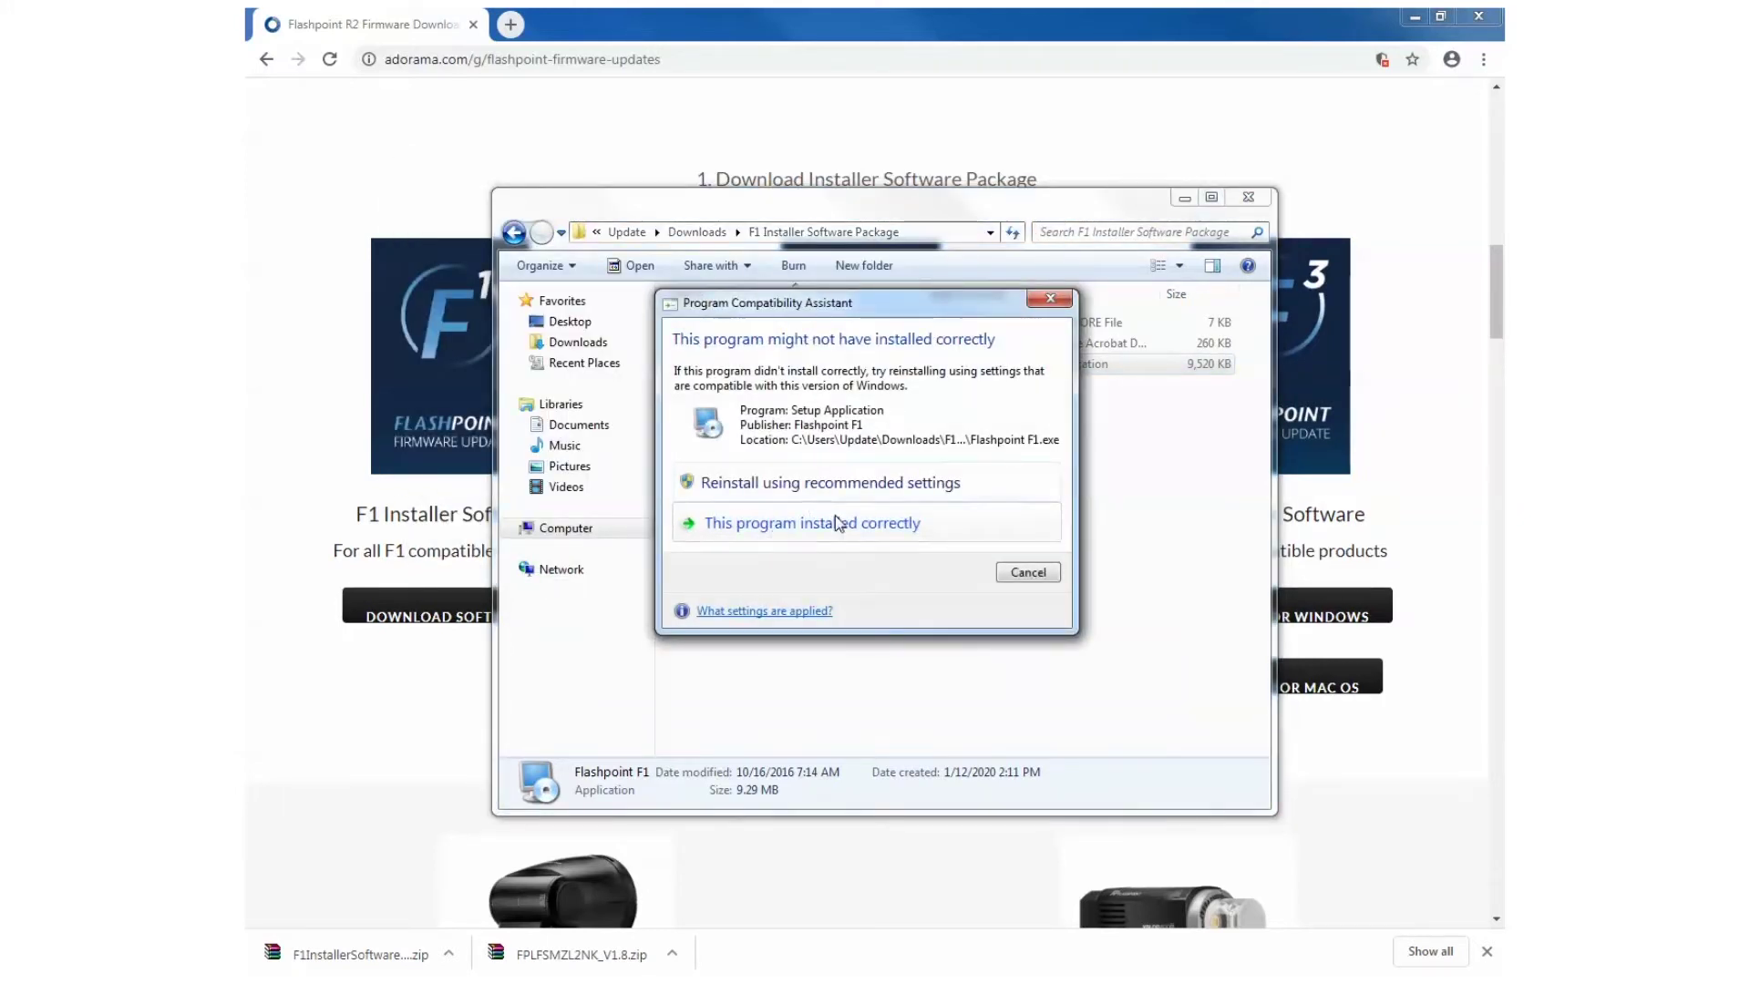
click(837, 523)
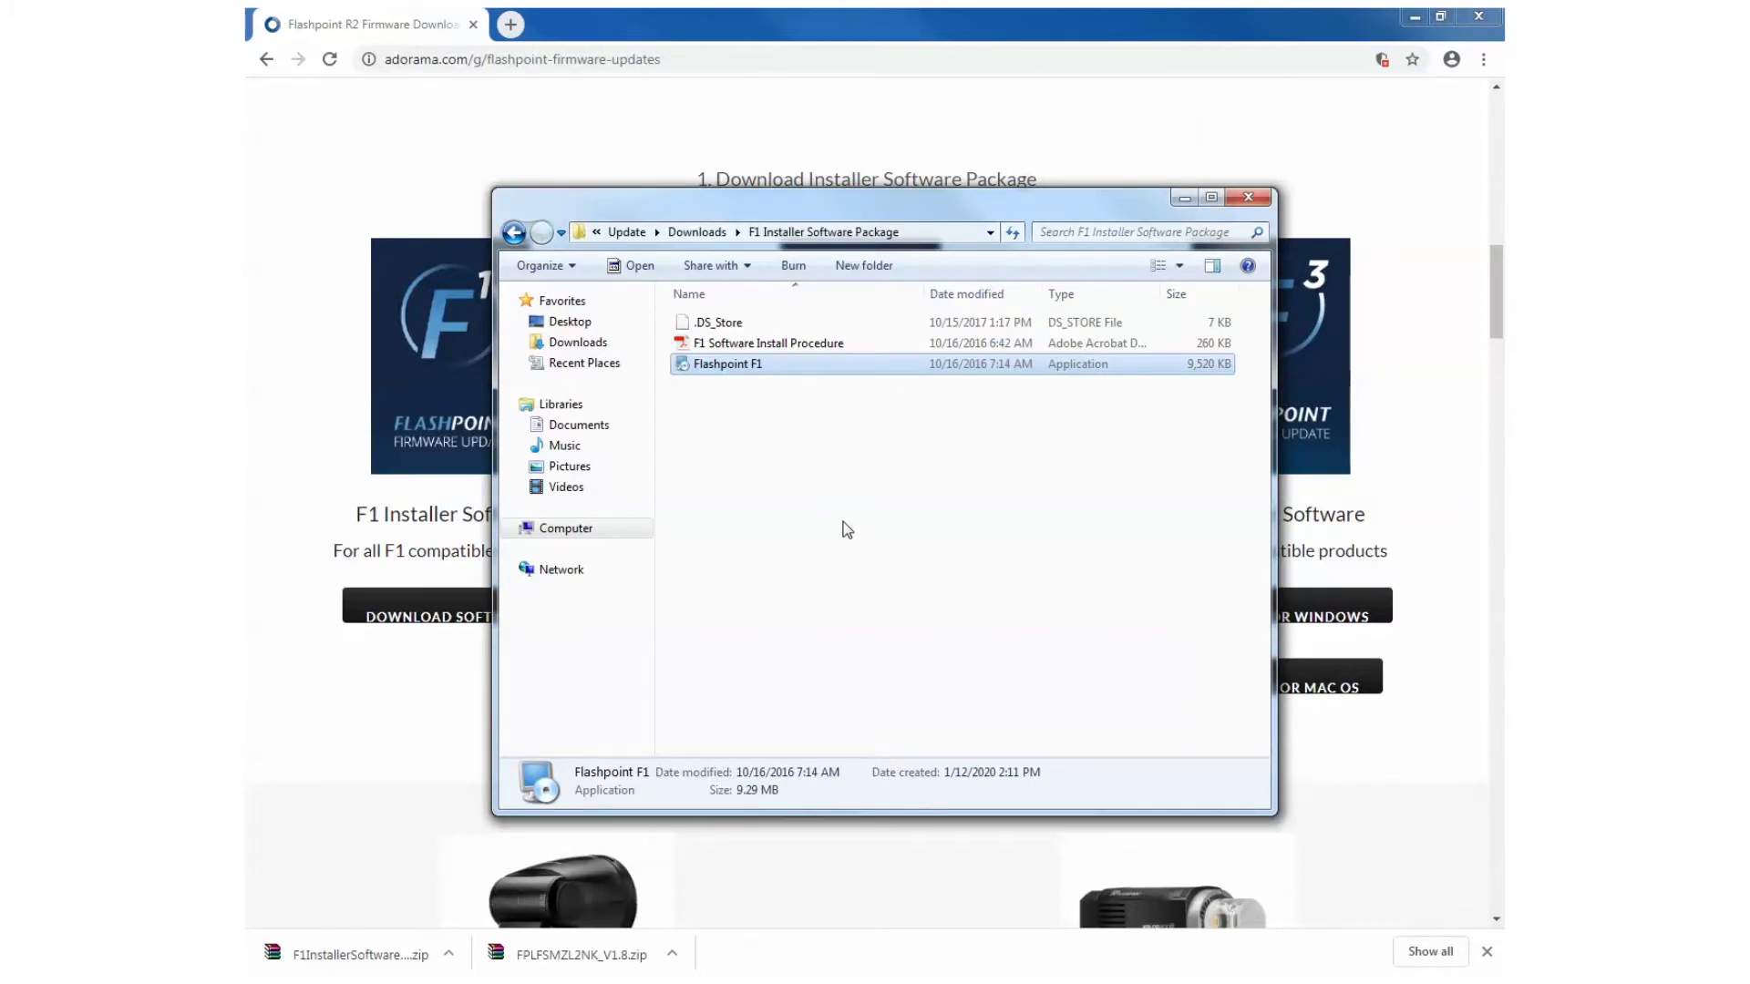
- Minimize the open windows and launch Flashpoint F1 as administrator from its desktop shortcut
click(1172, 196)
click(1415, 17)
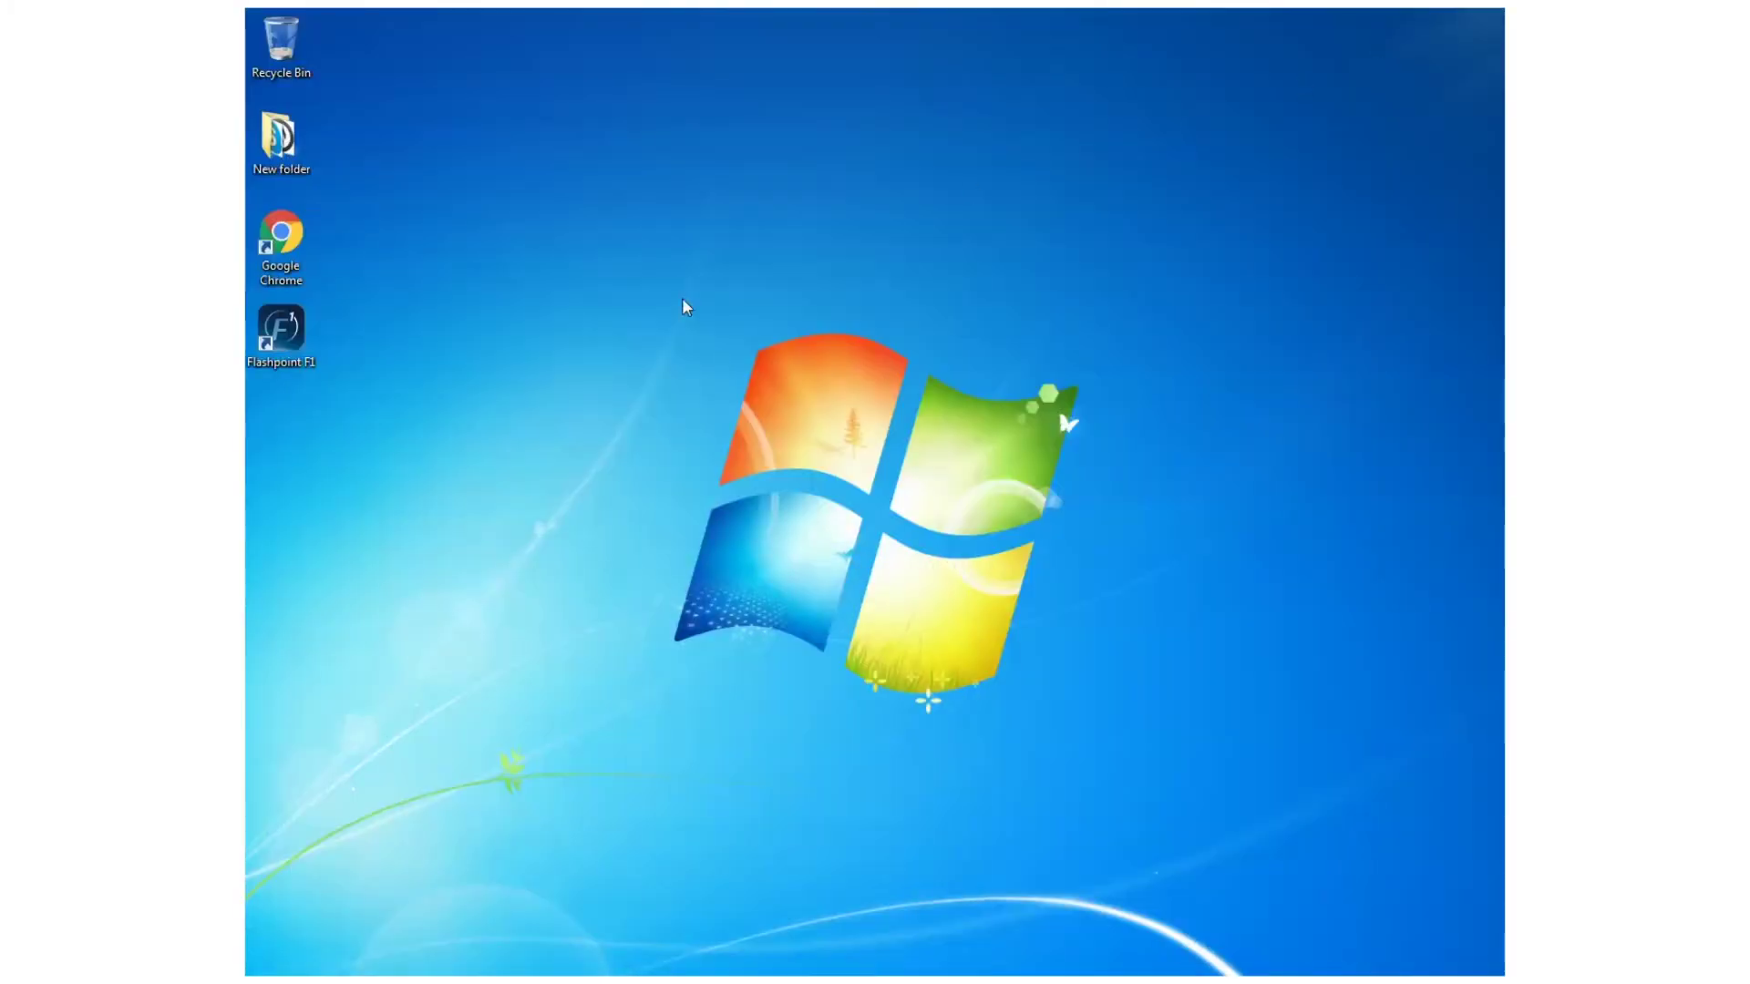
right_click(293, 333)
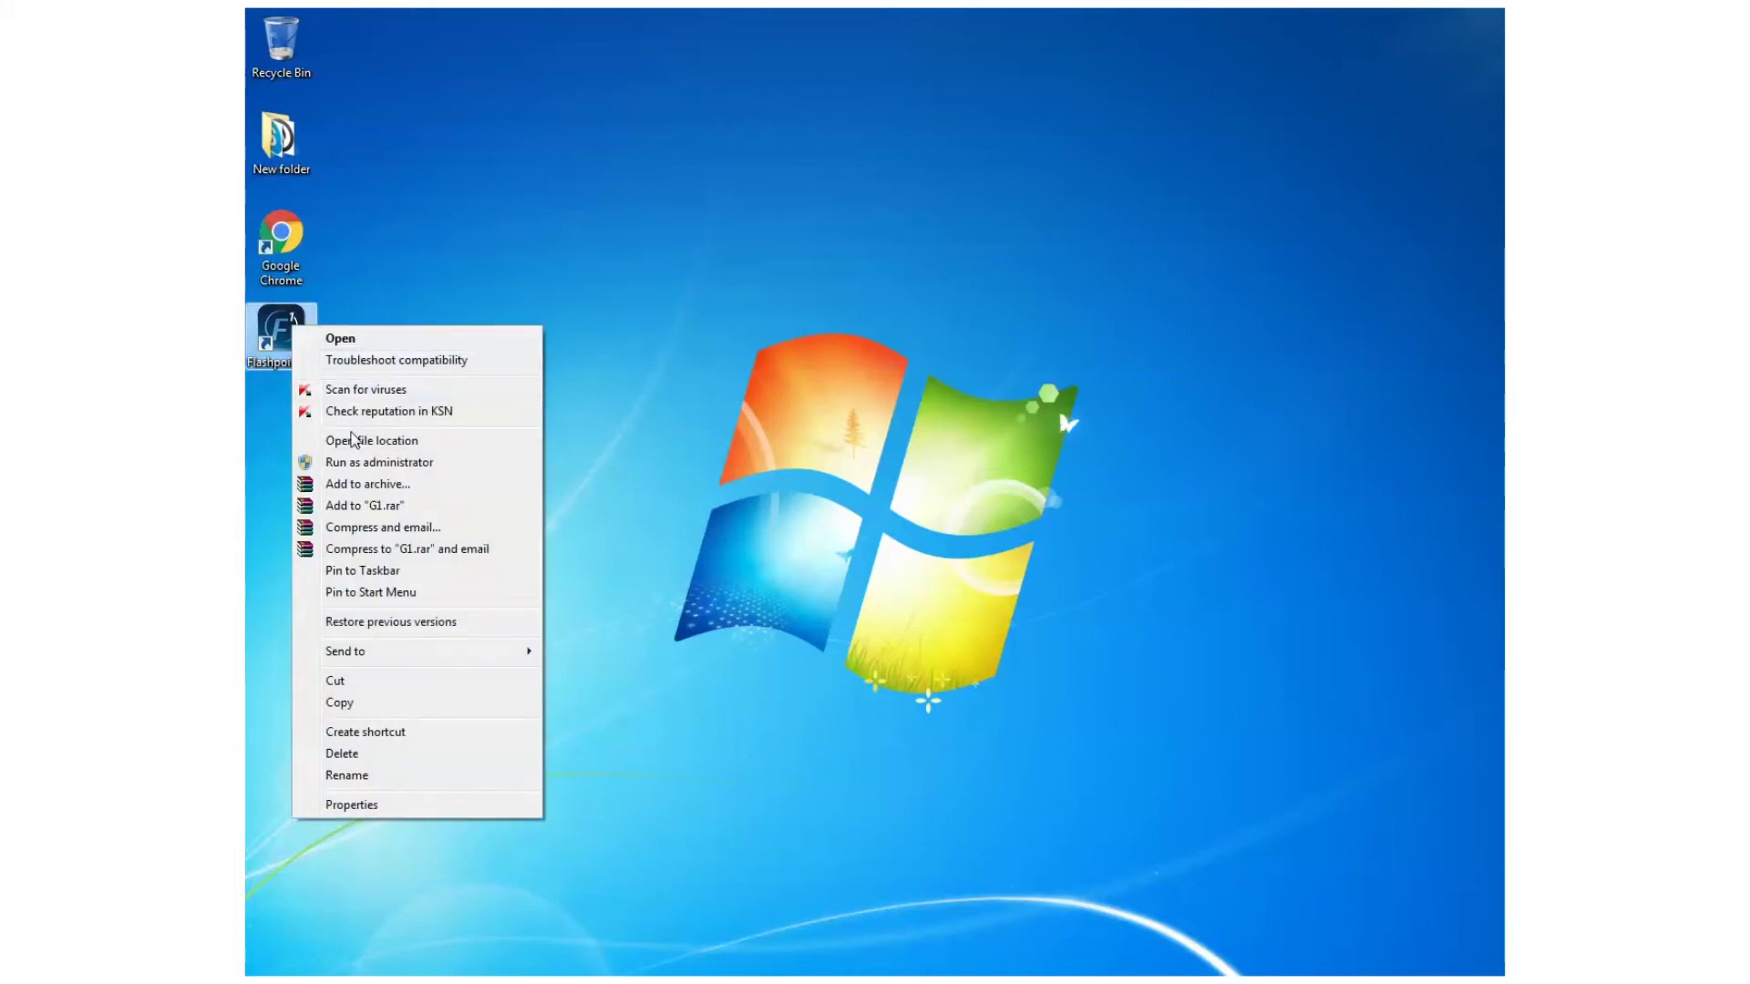
click(378, 463)
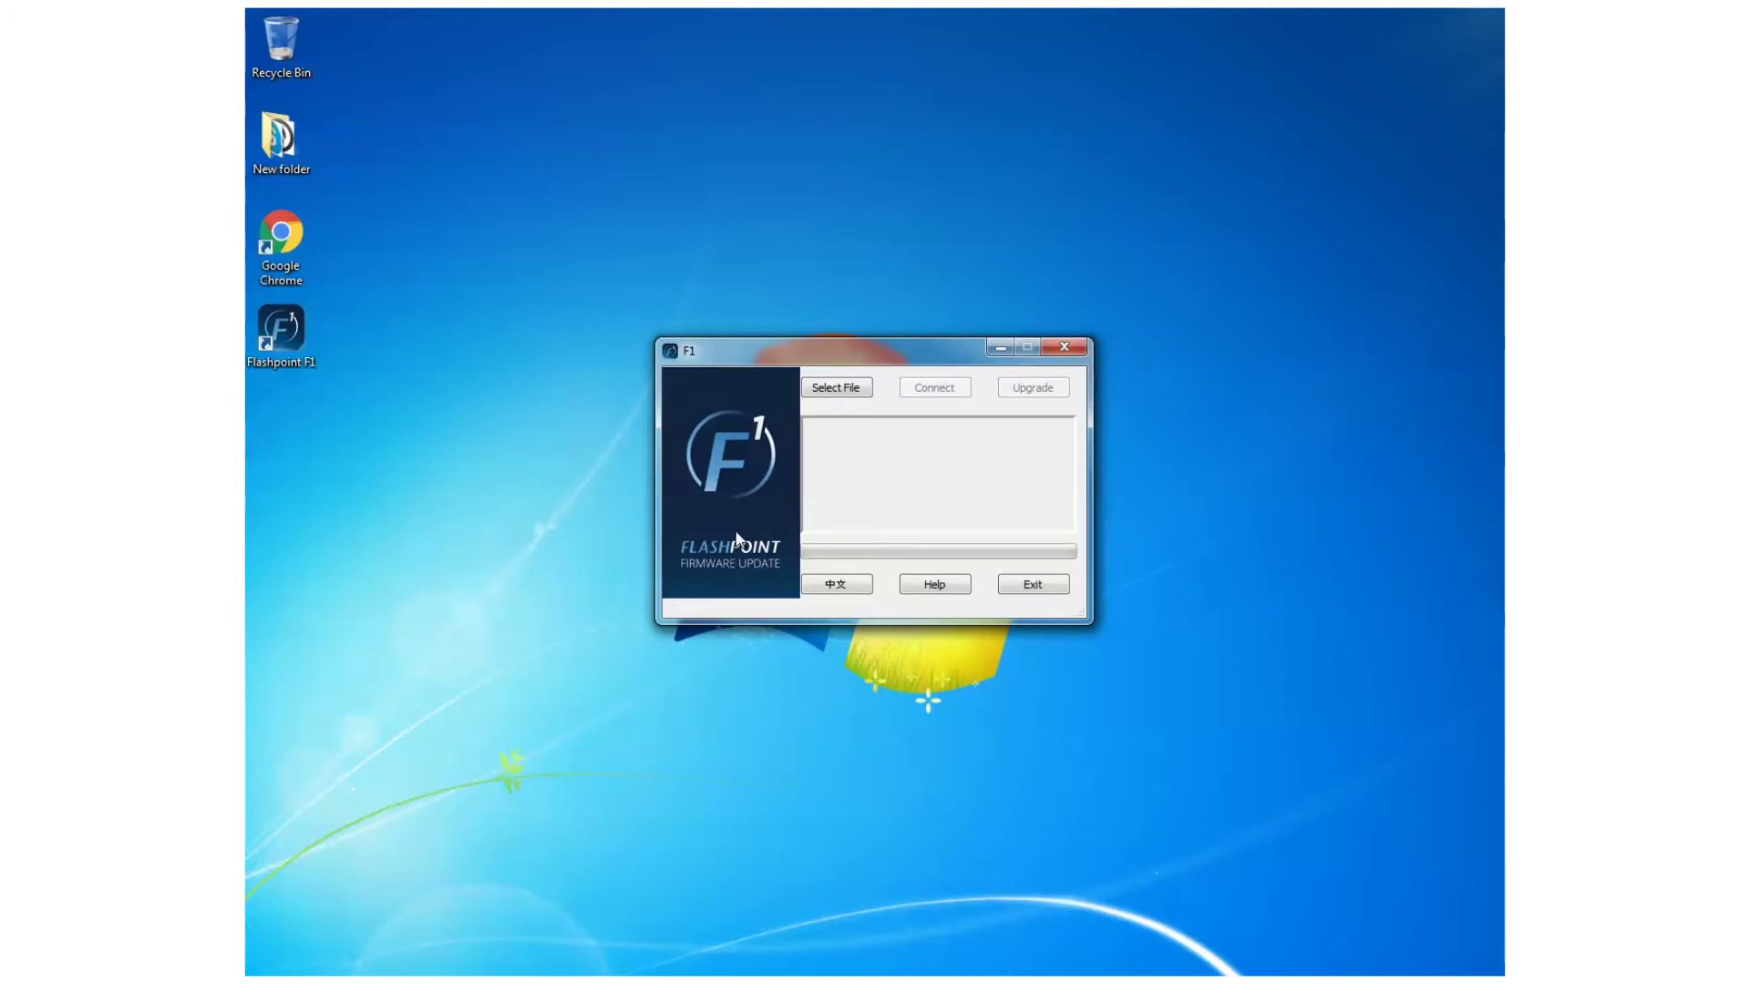
- Choose the FPLFSMZL2NK_V1.8.fri firmware file from the Downloads folder
click(837, 390)
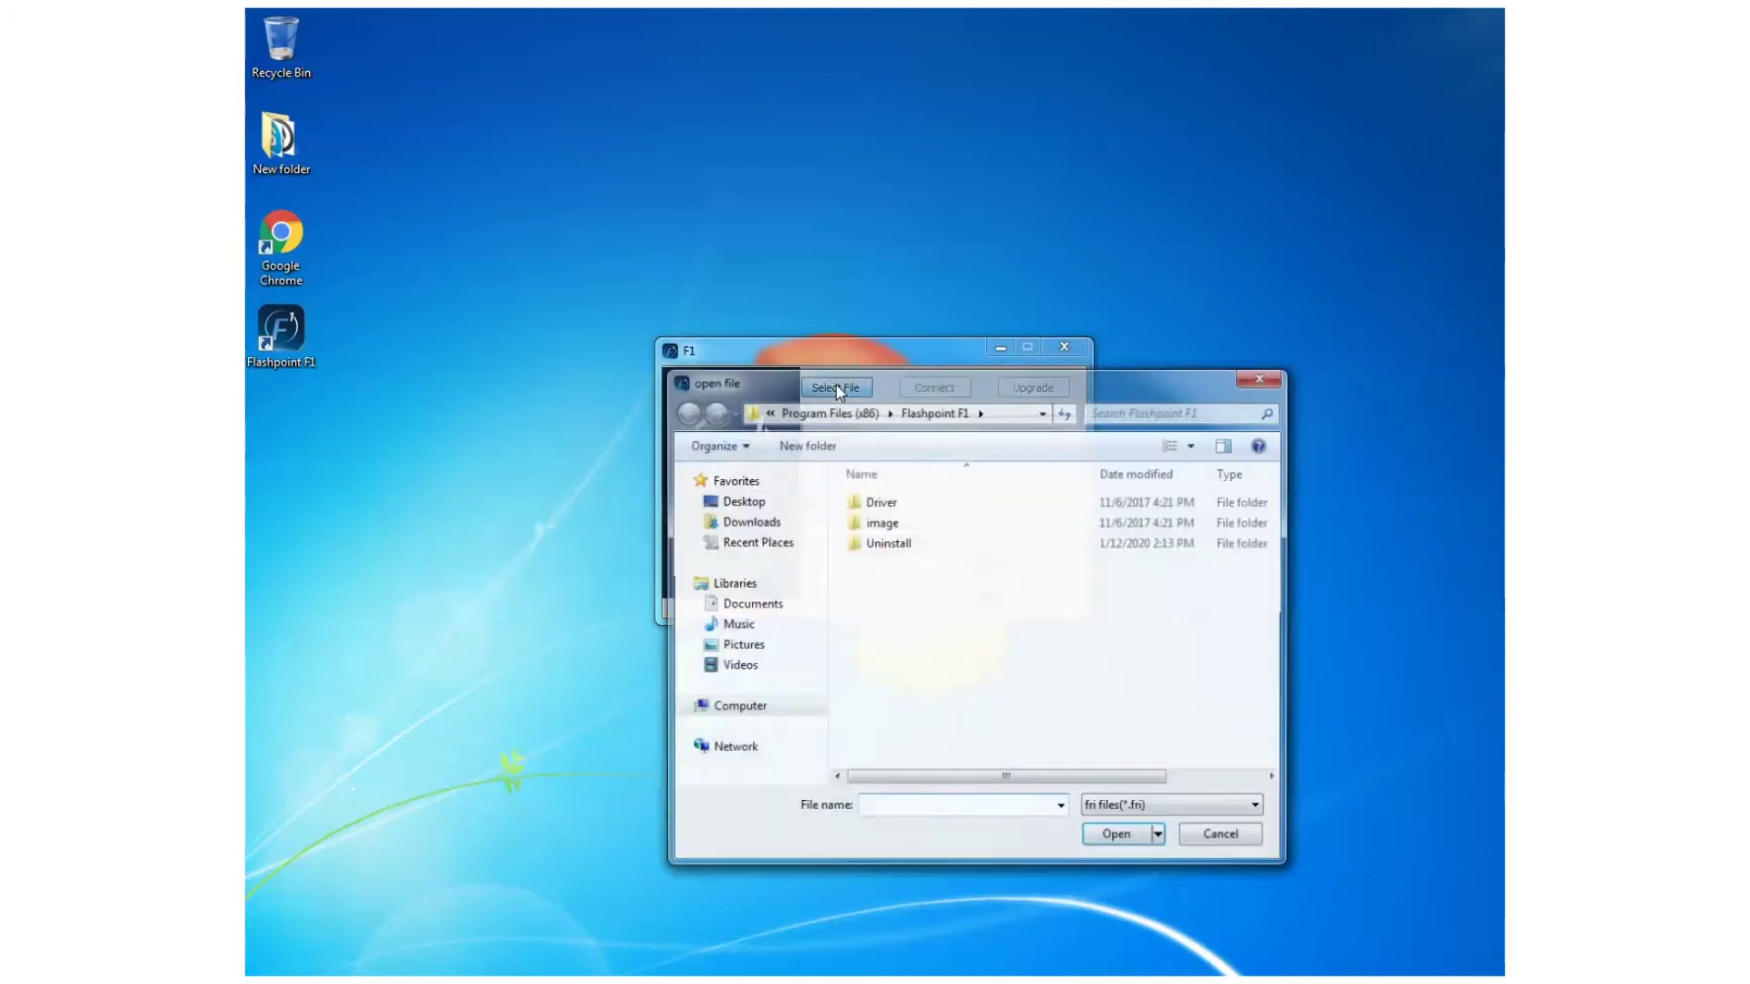
click(773, 521)
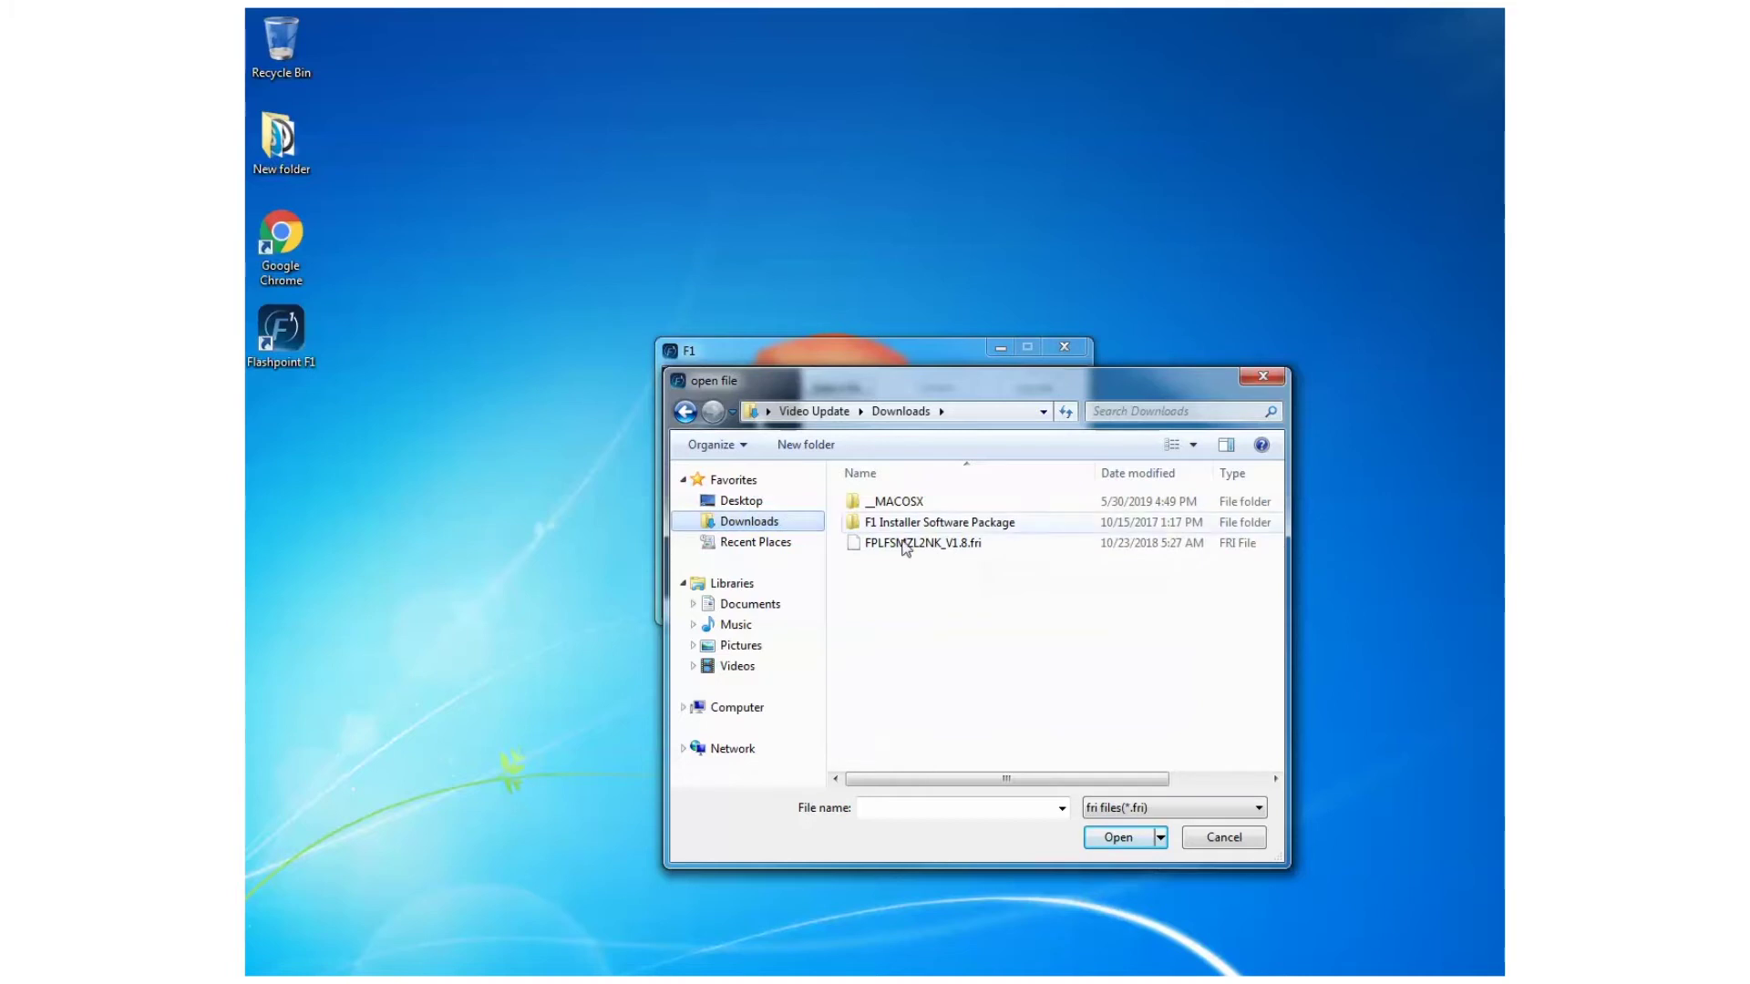
click(957, 546)
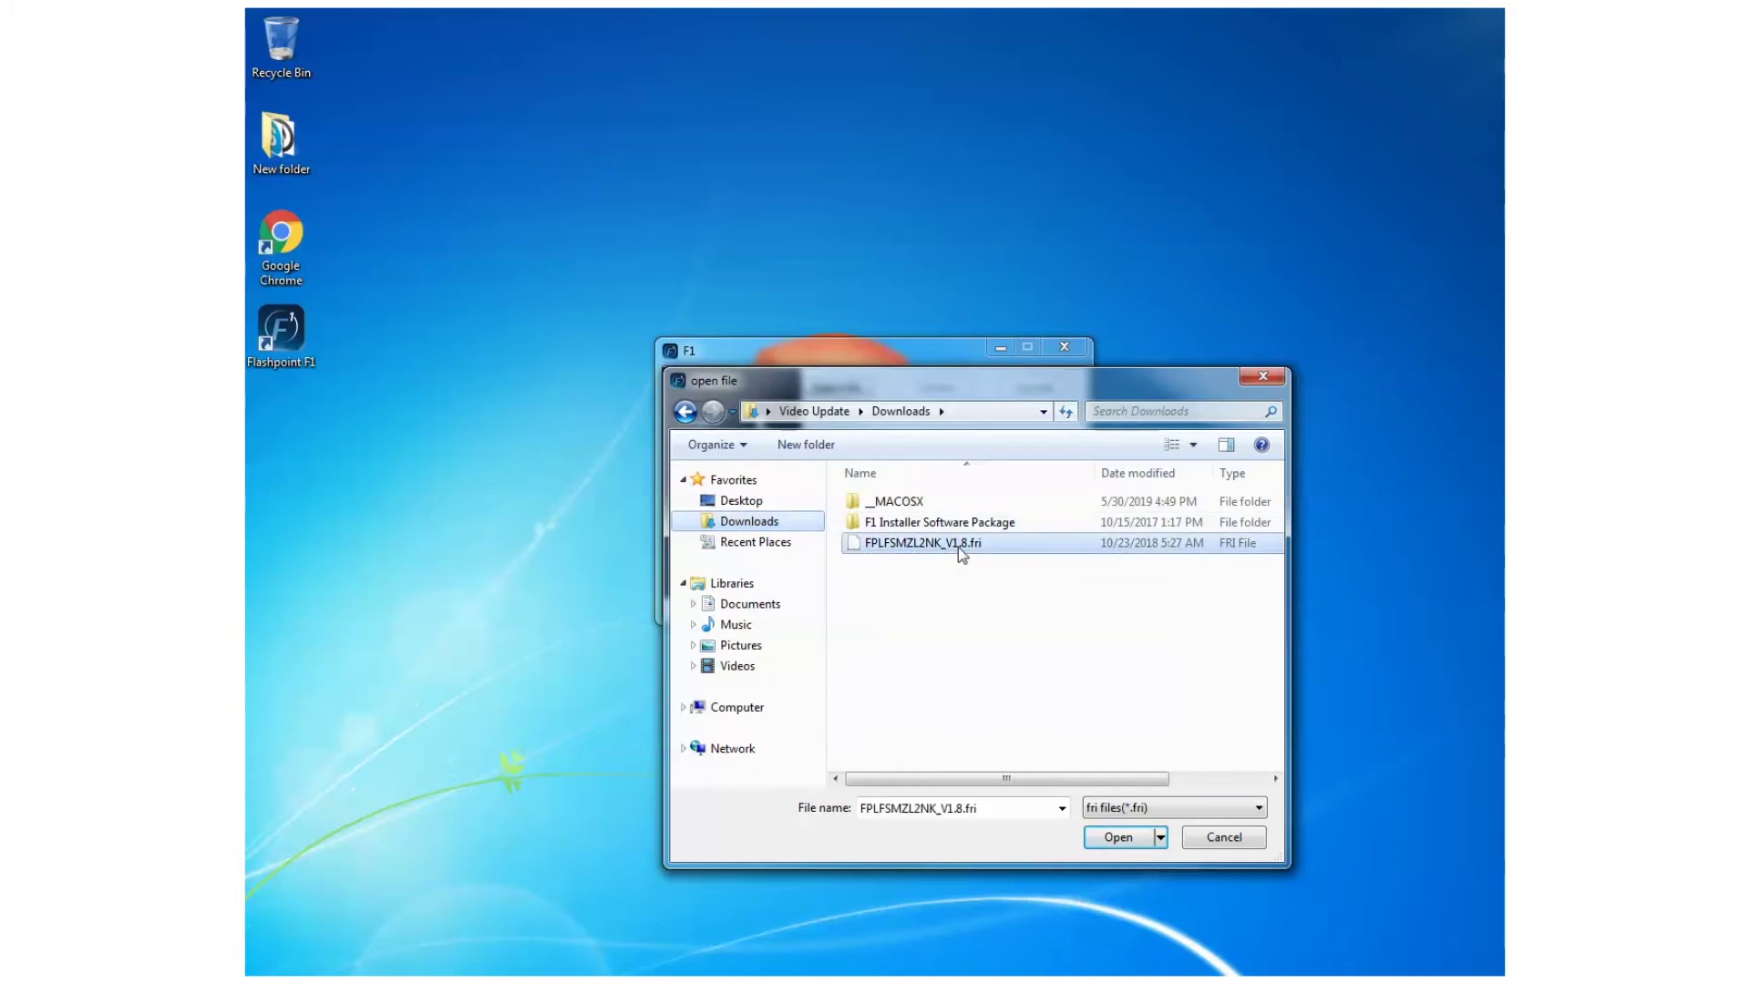
- Load FPLFSMZL2NK_V1.8.fri and attempt a V860IIN connection, which reports Connect failed
click(1117, 838)
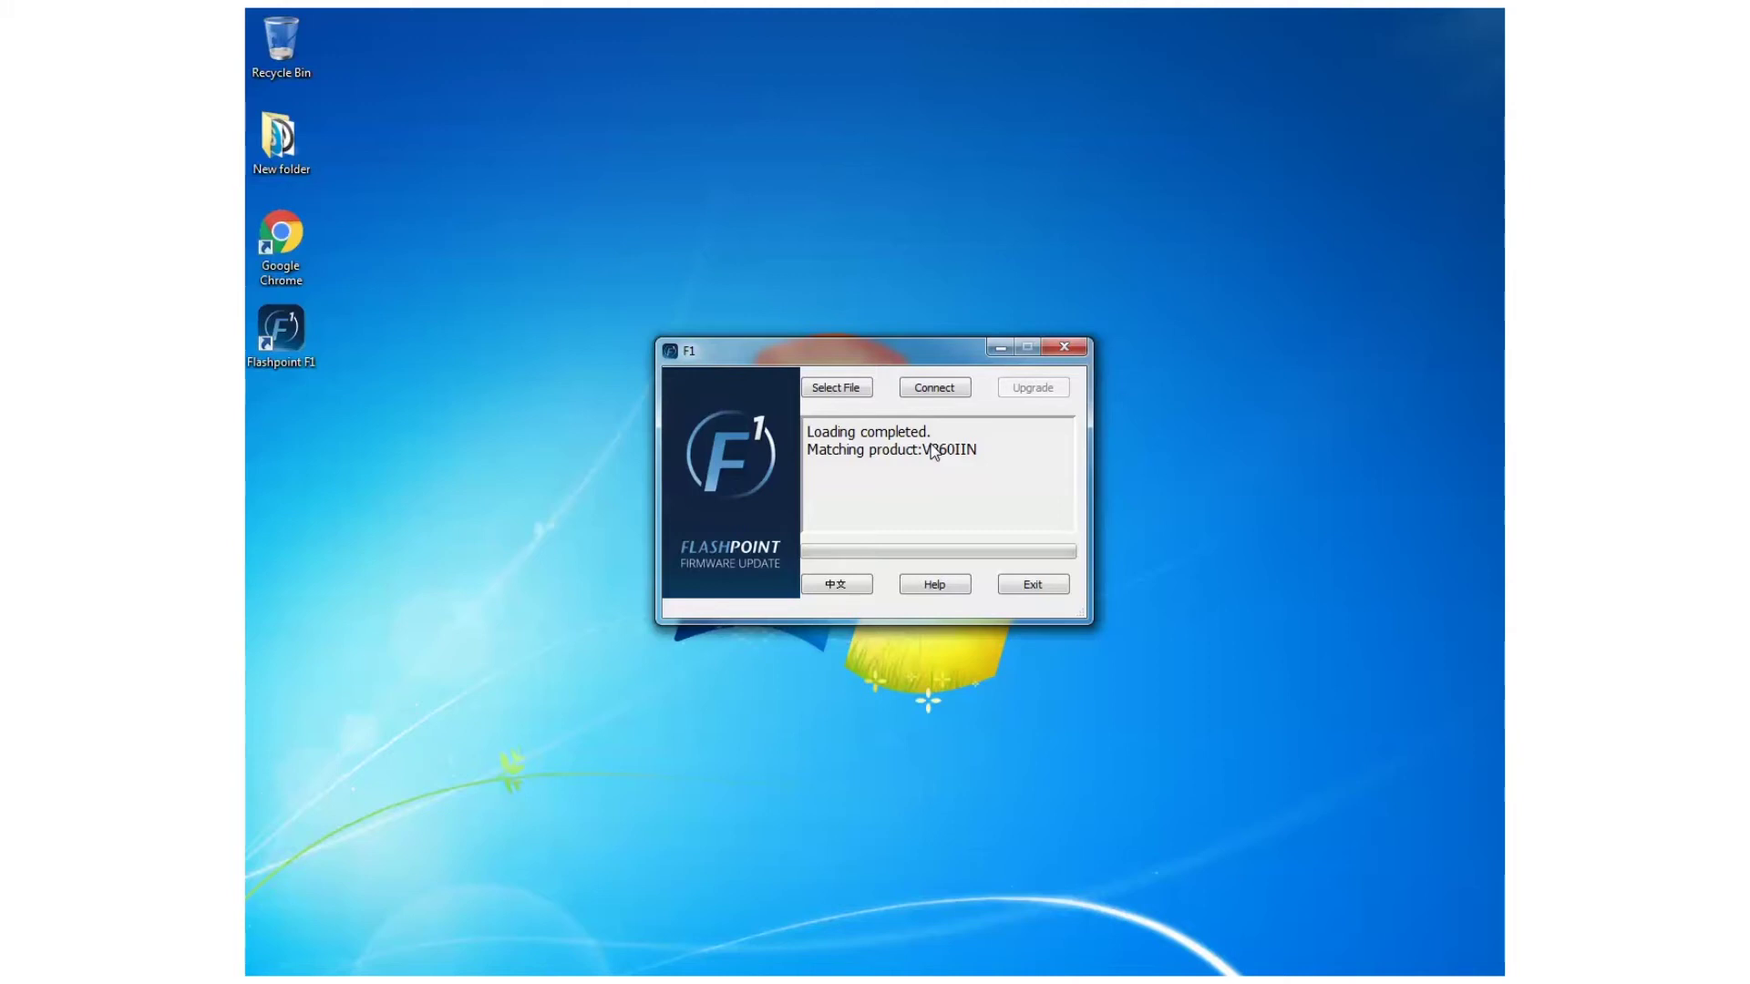
click(929, 390)
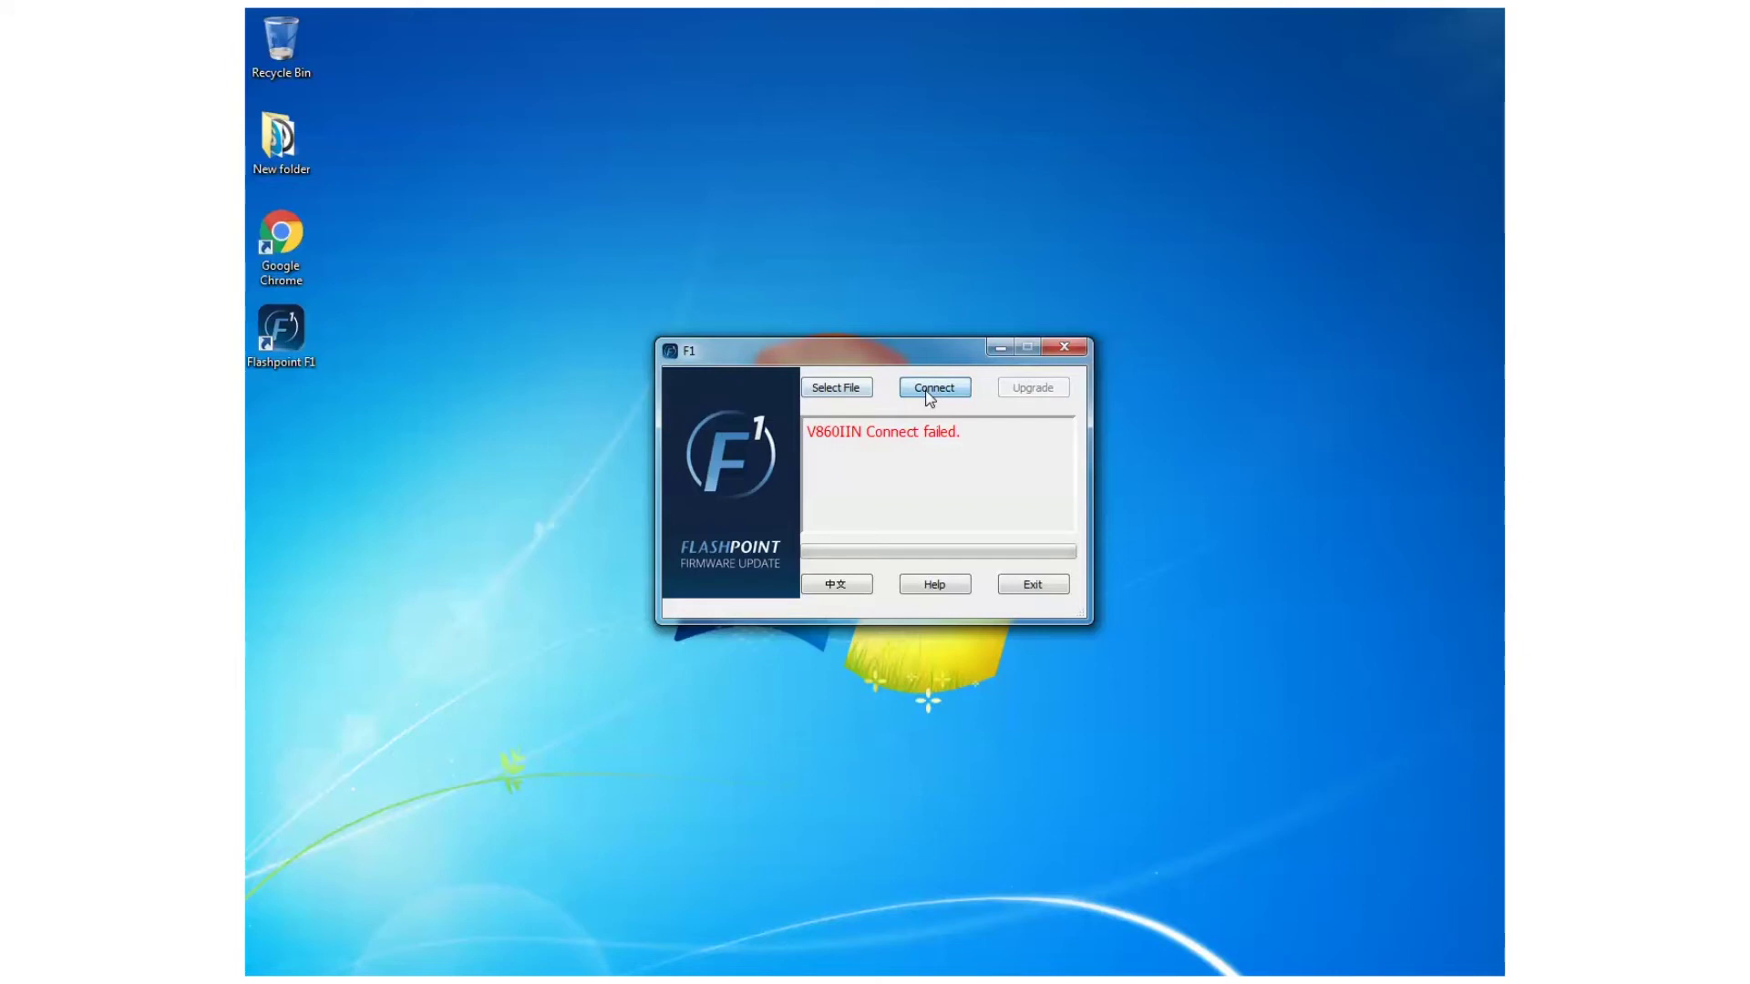
- Reload the firmware file and install the Godox_usb driver without searching Windows Update
click(928, 392)
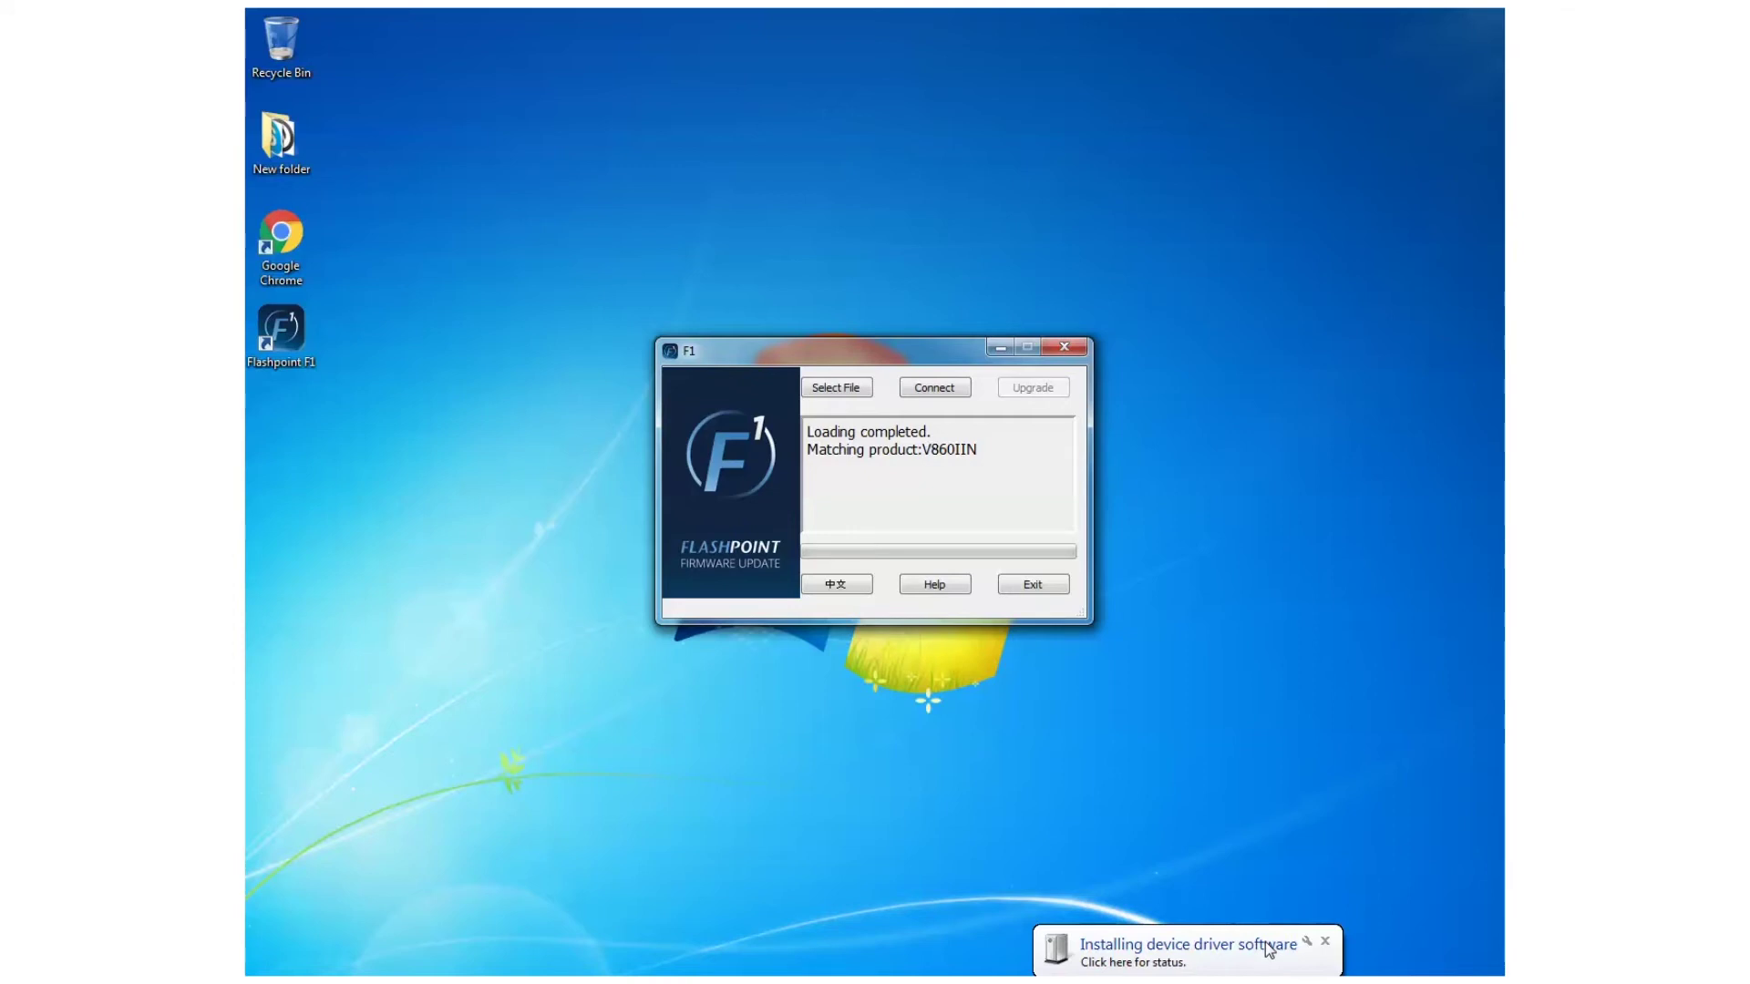
click(1265, 943)
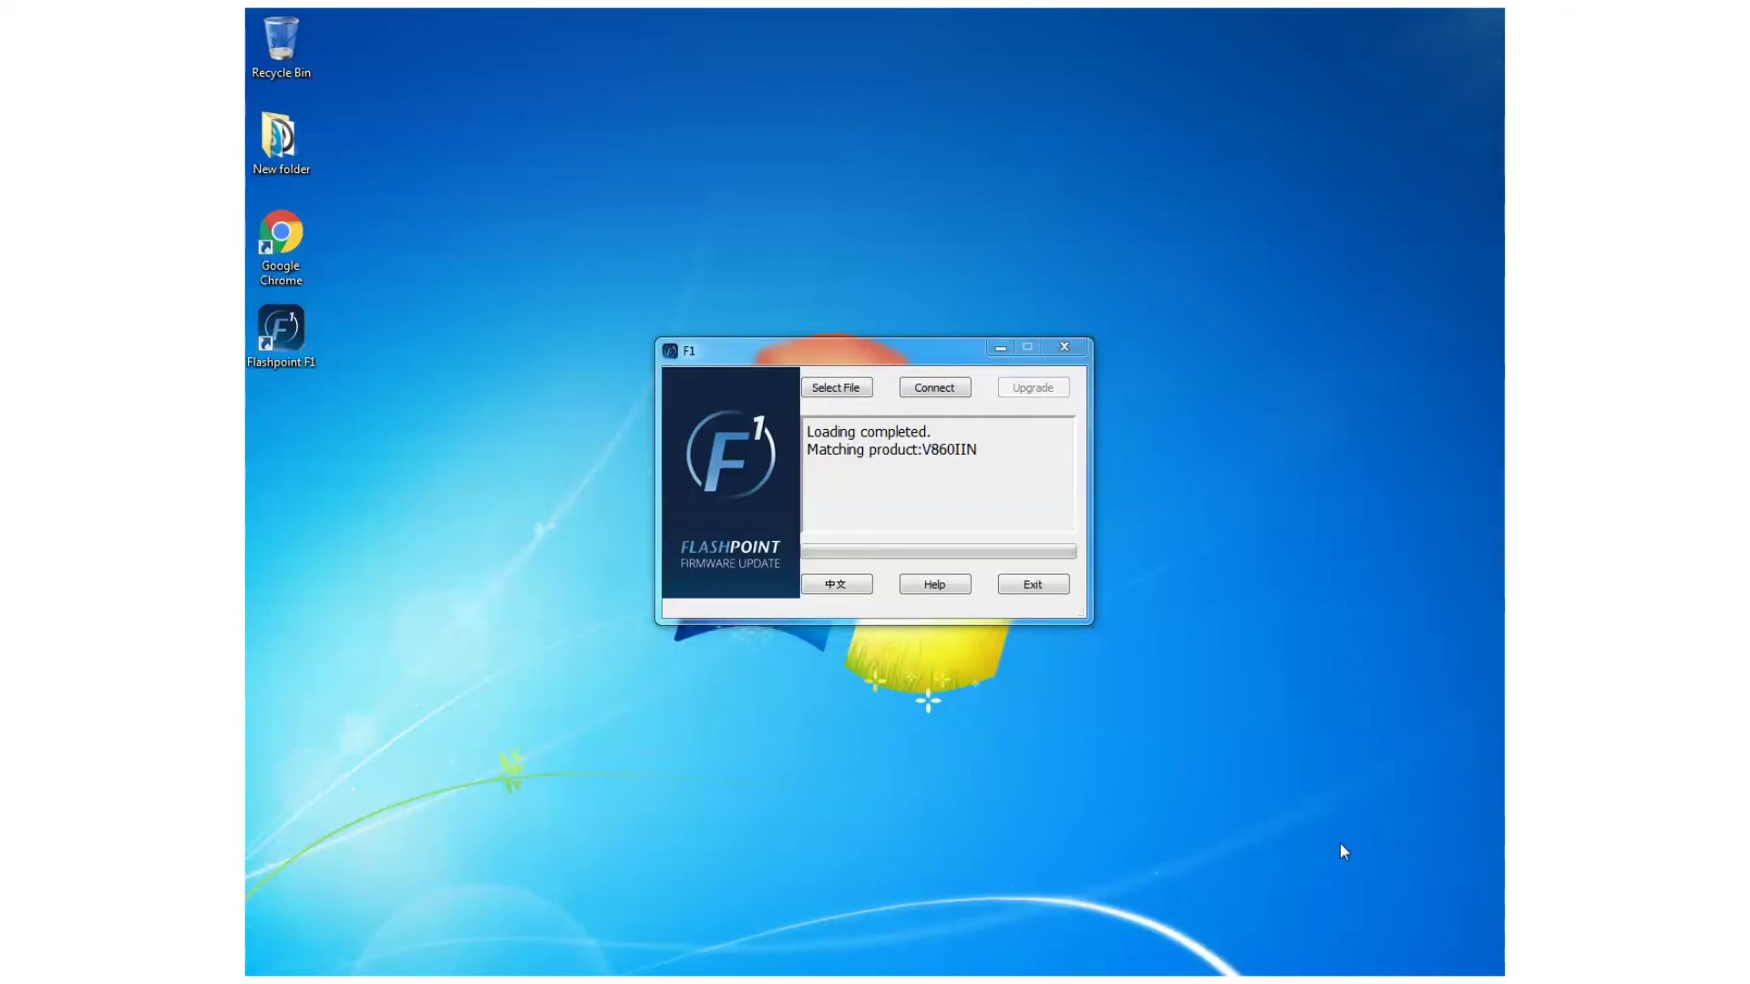
drag(1080, 528, 749, 635)
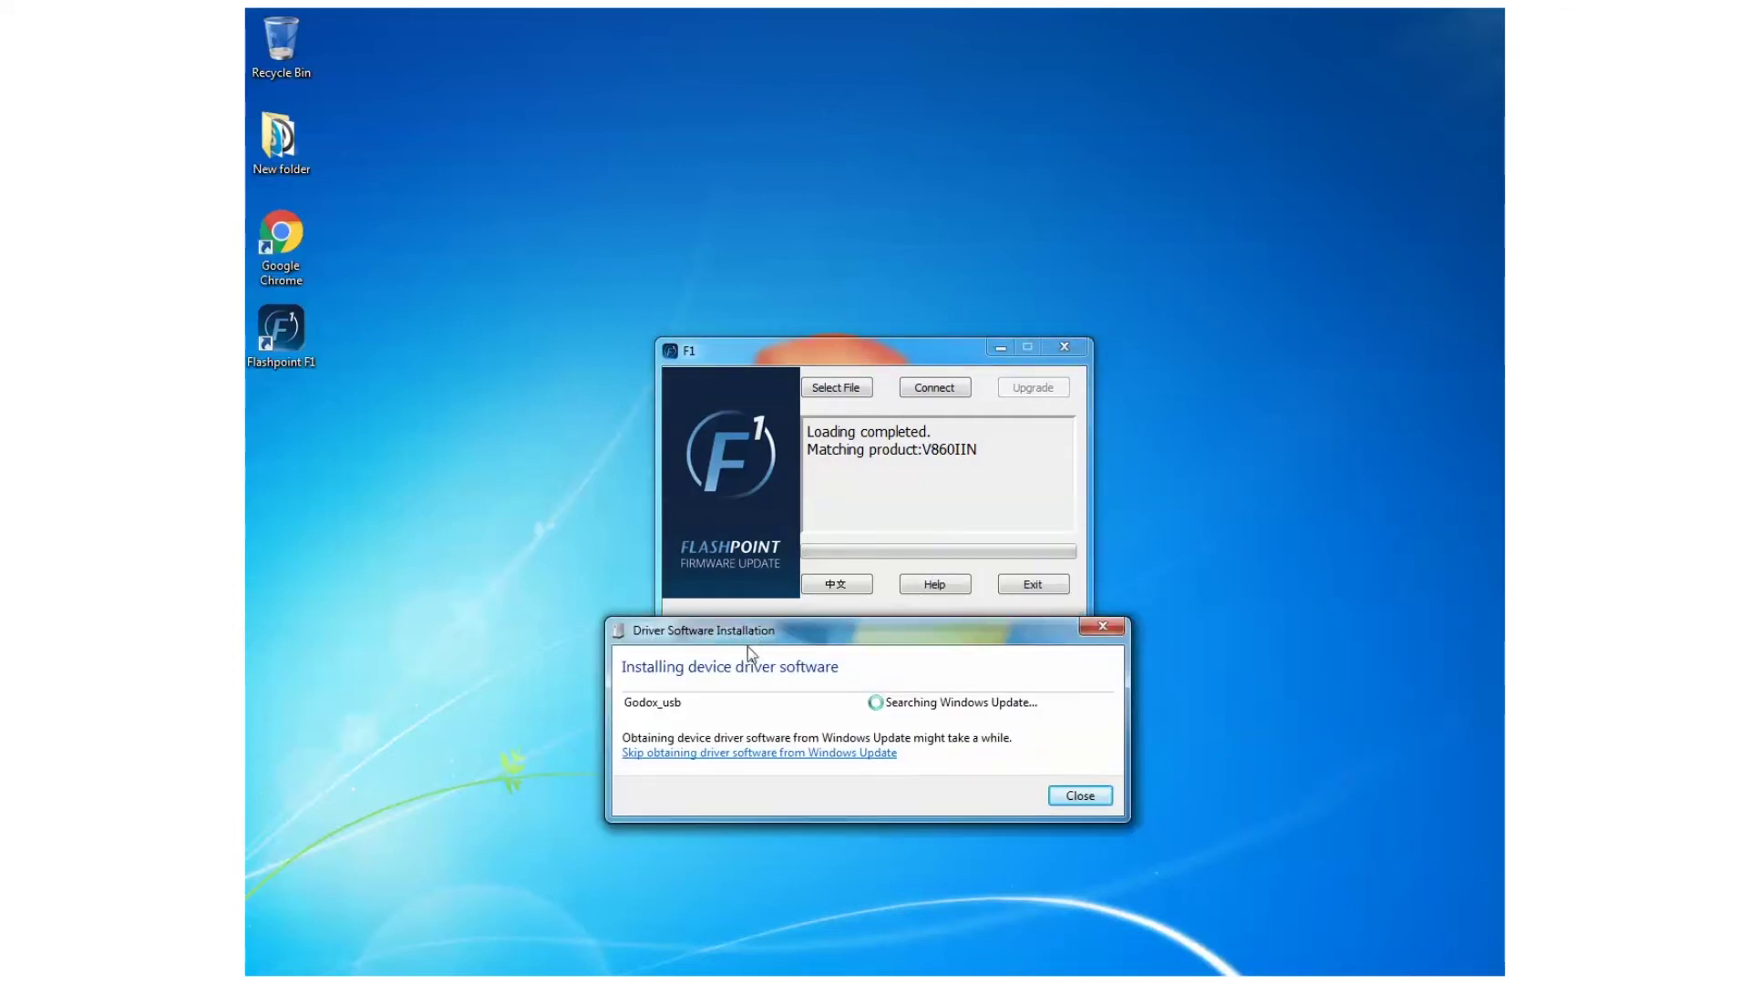
click(714, 755)
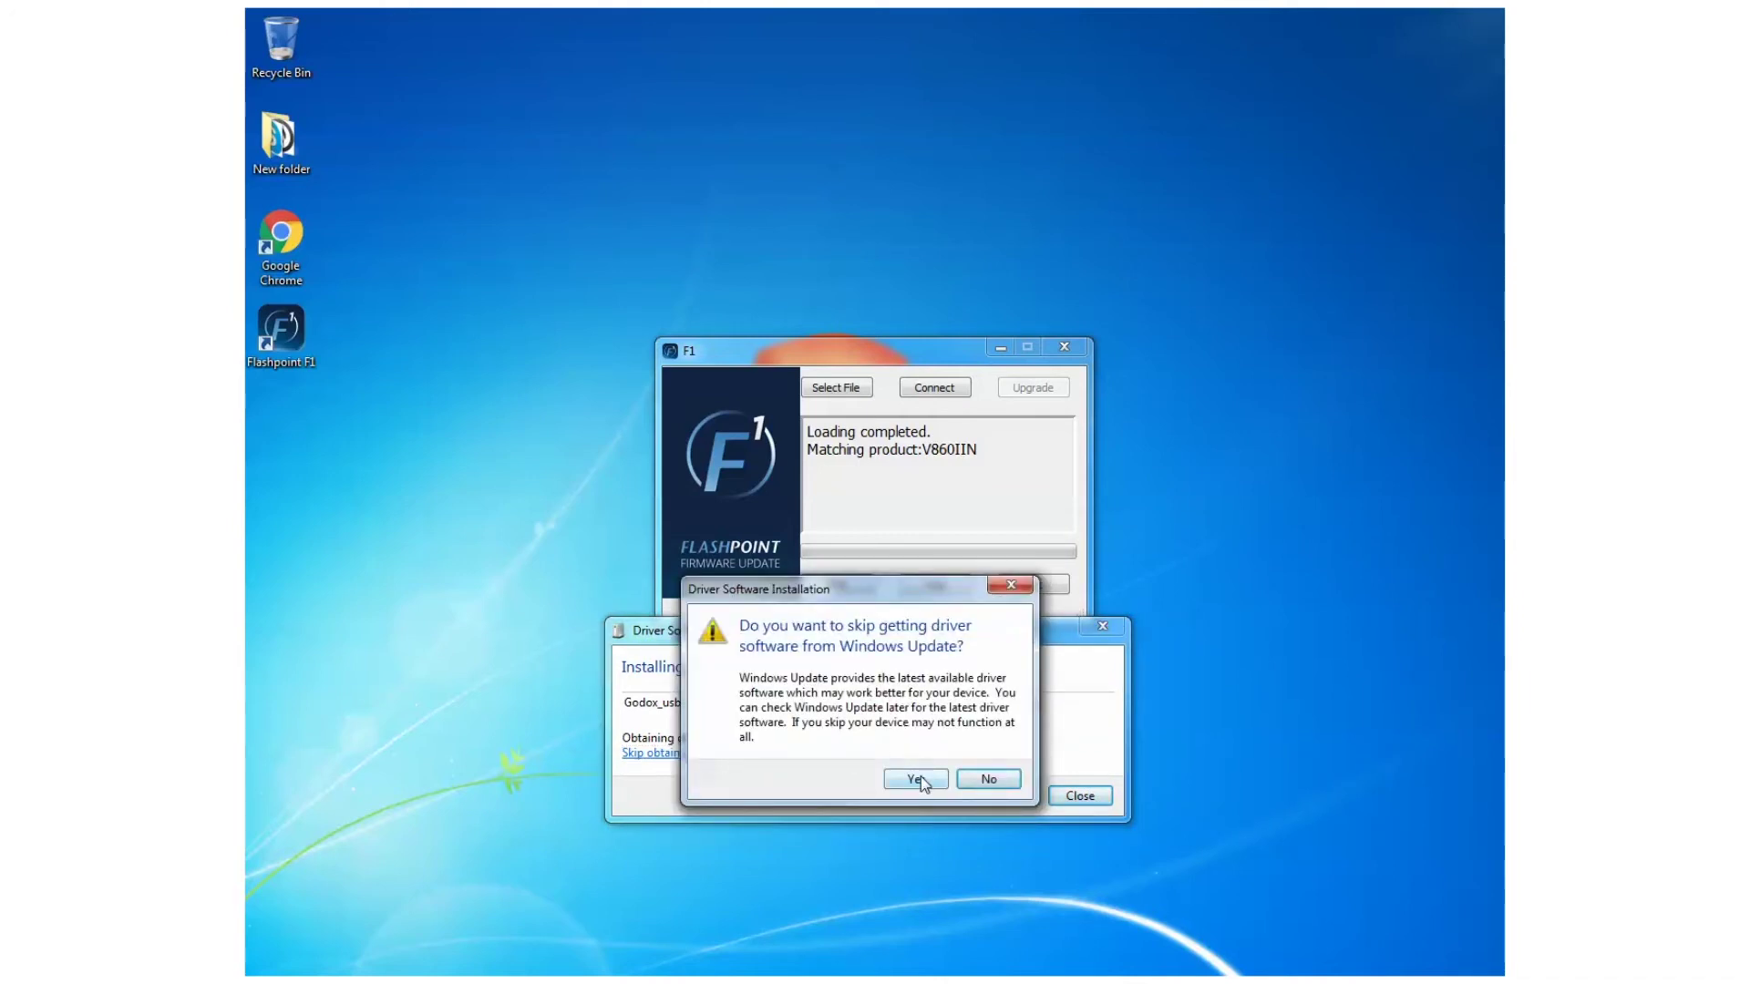
click(920, 779)
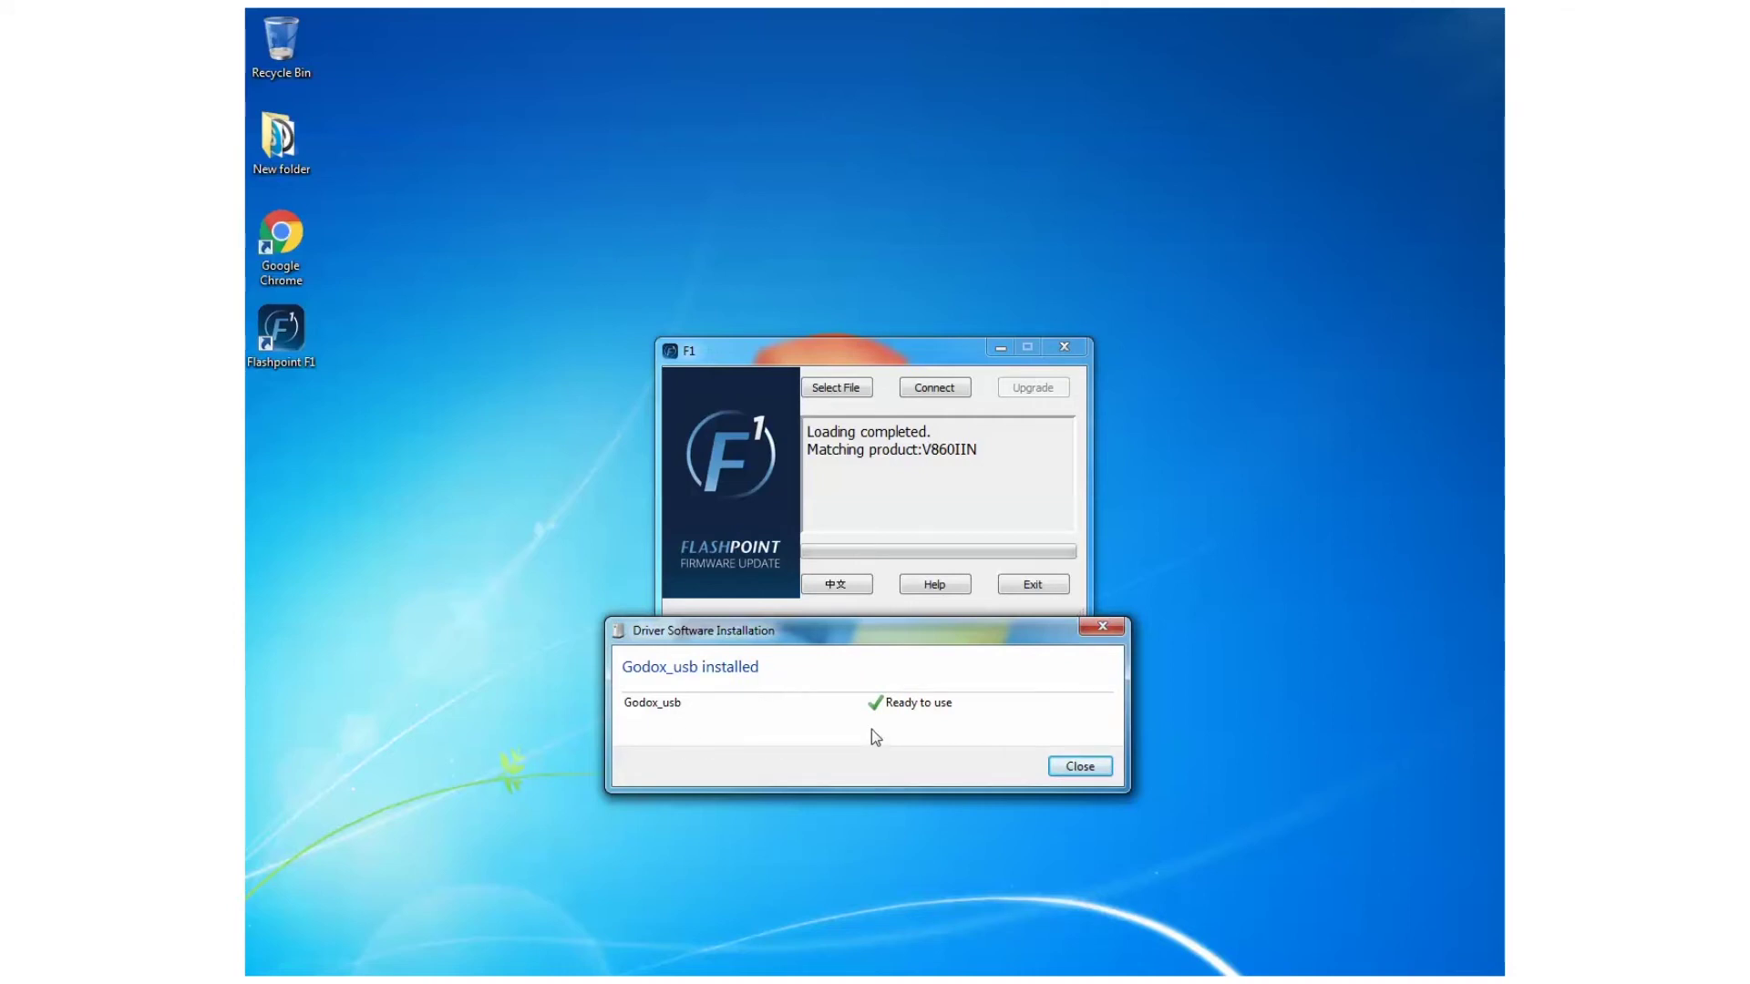
click(1077, 768)
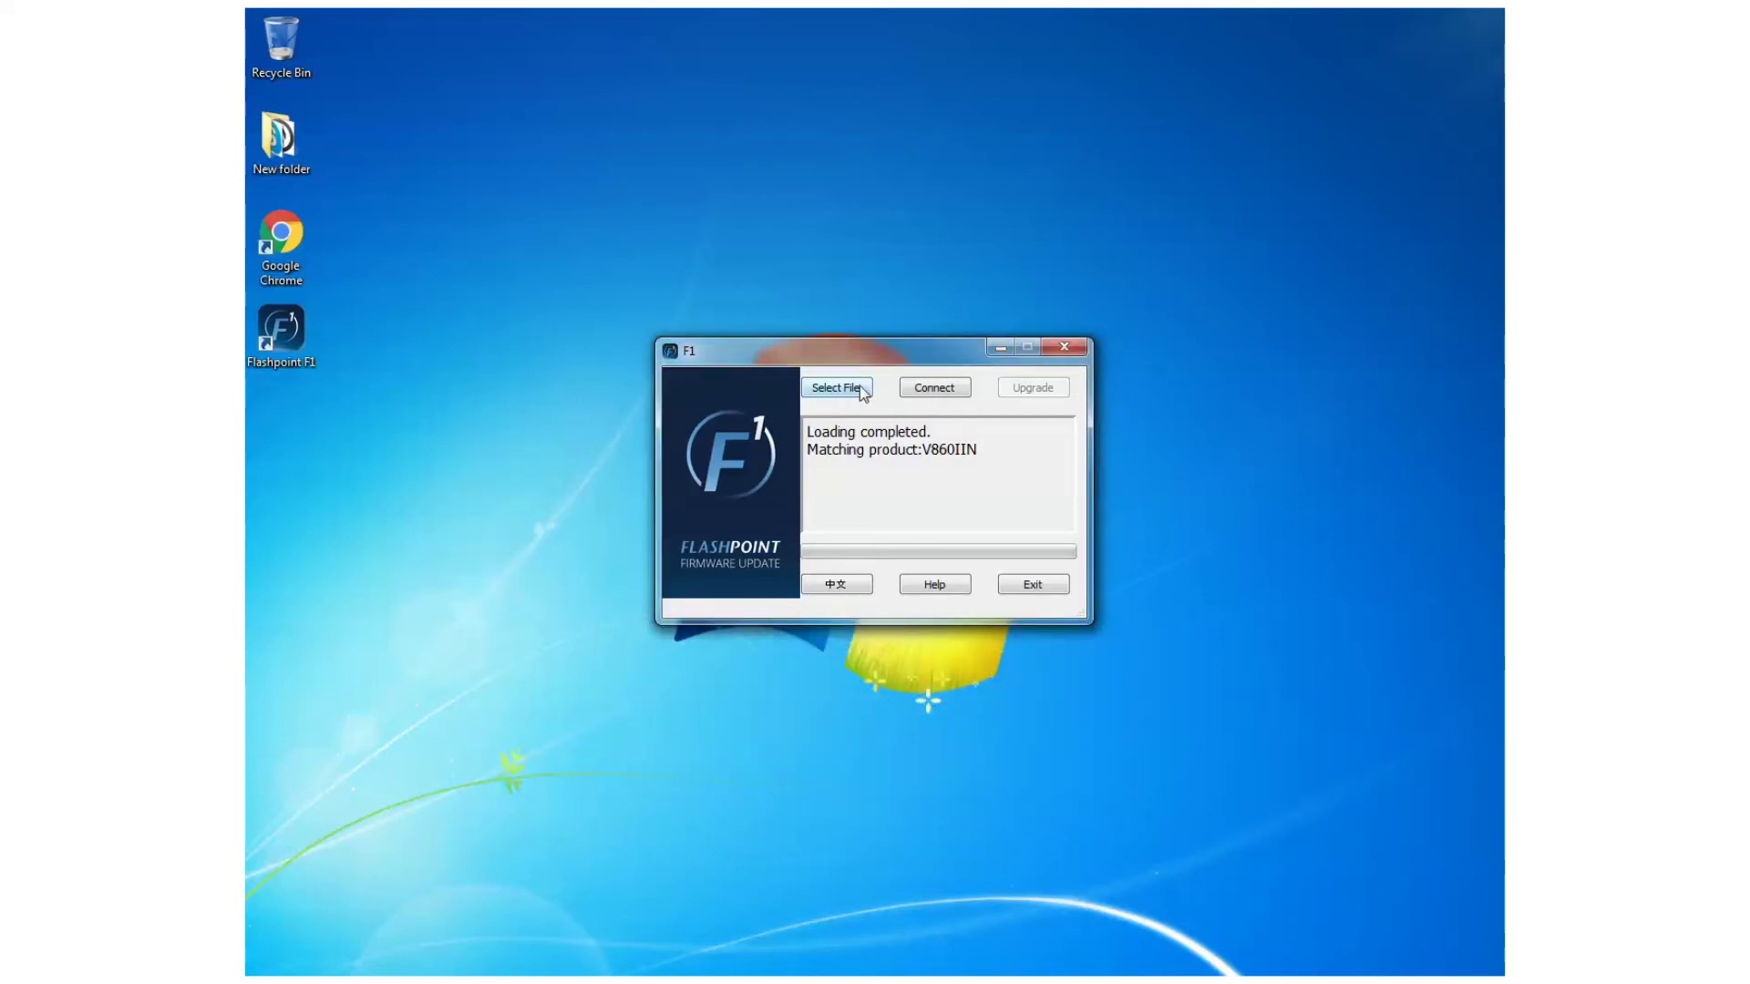
- Connect the V860IIN, upgrade its firmware, disconnect it and exit Flashpoint F1
click(921, 390)
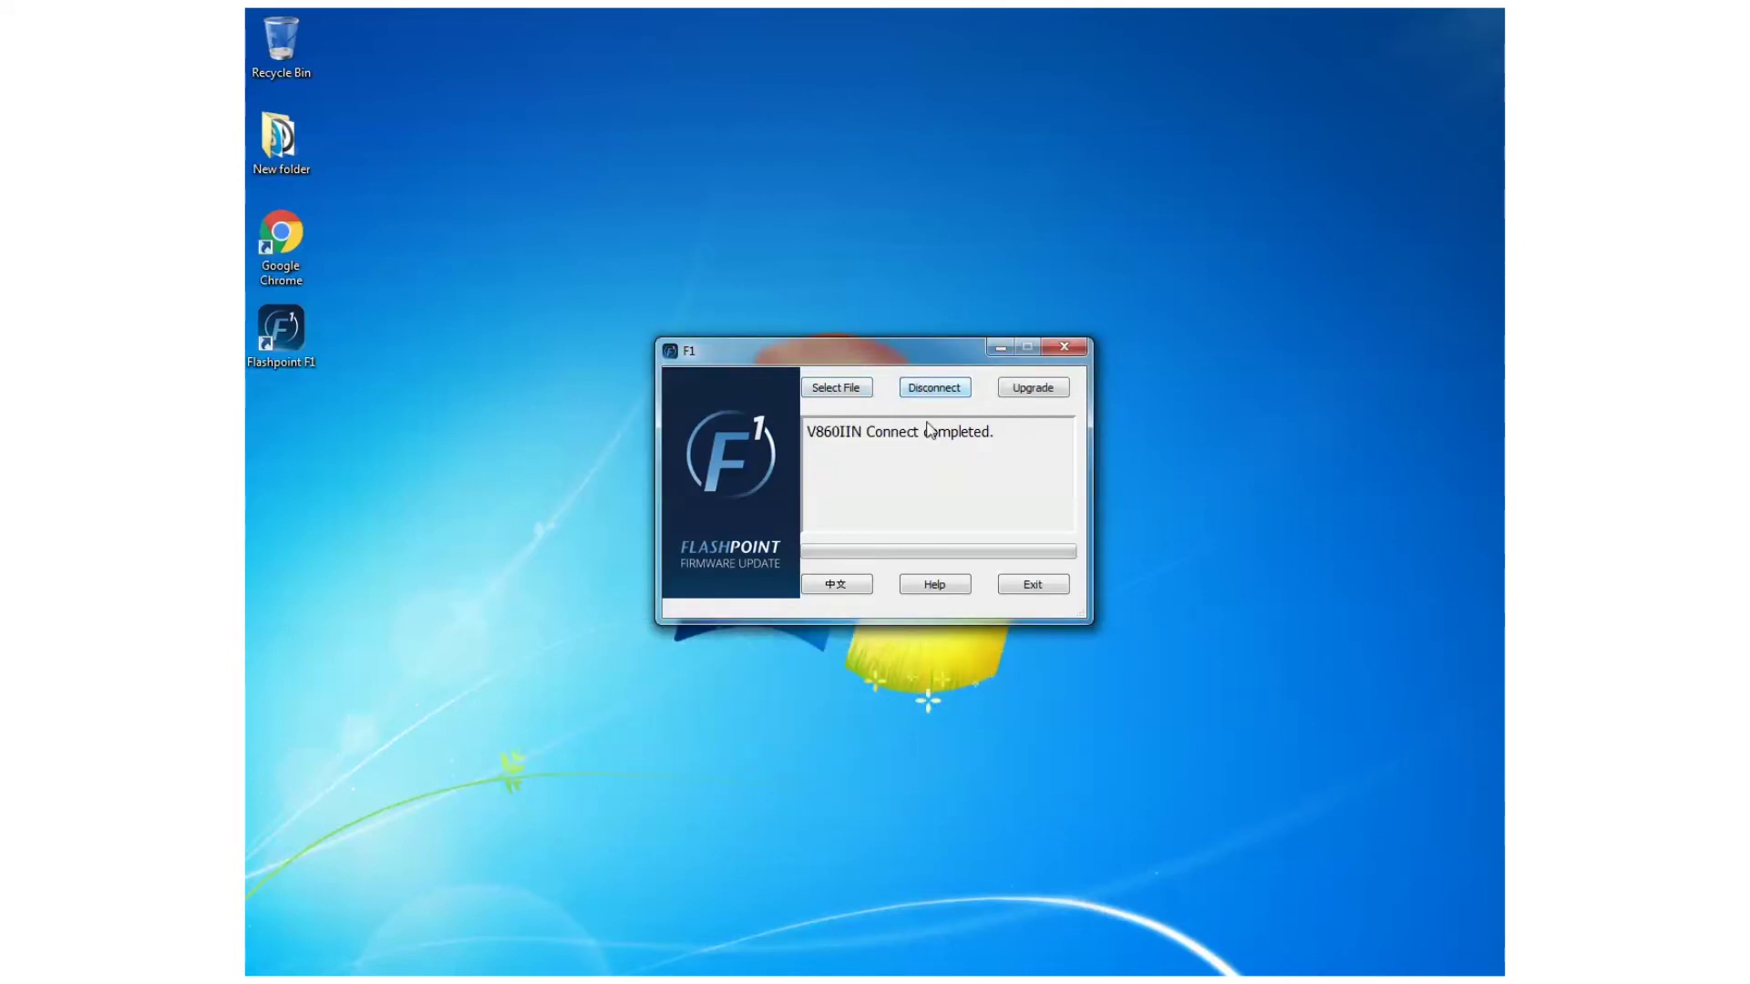
click(1019, 390)
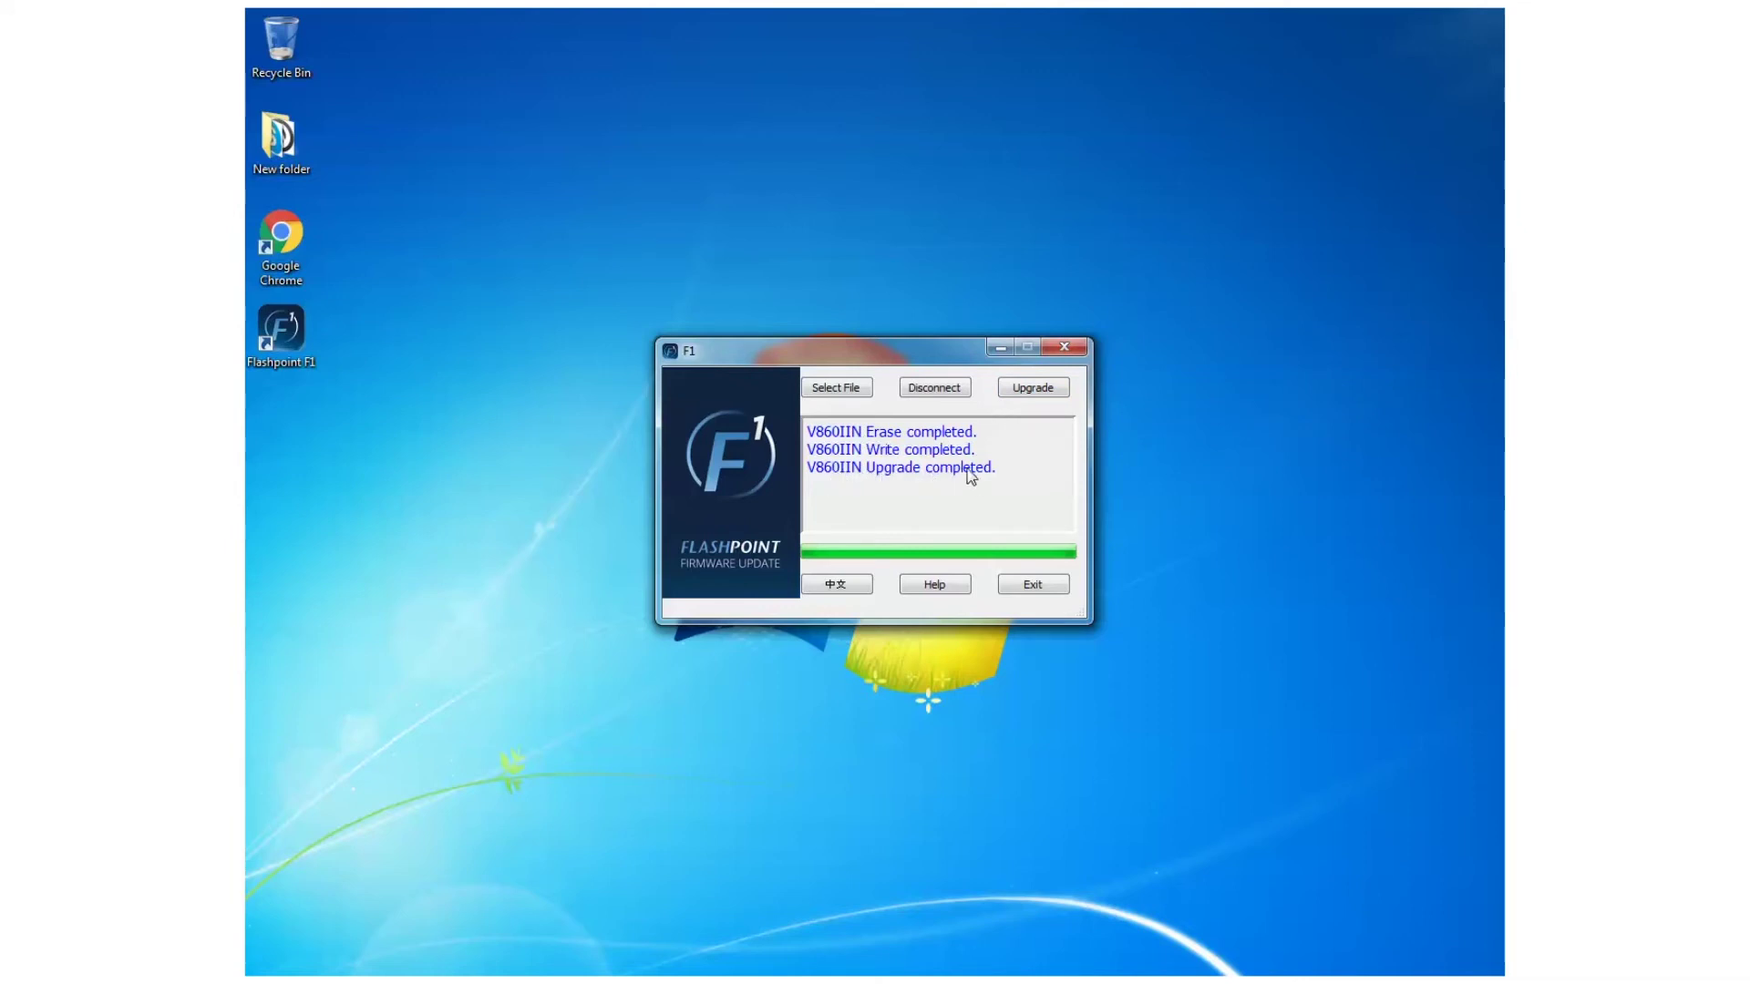
click(938, 397)
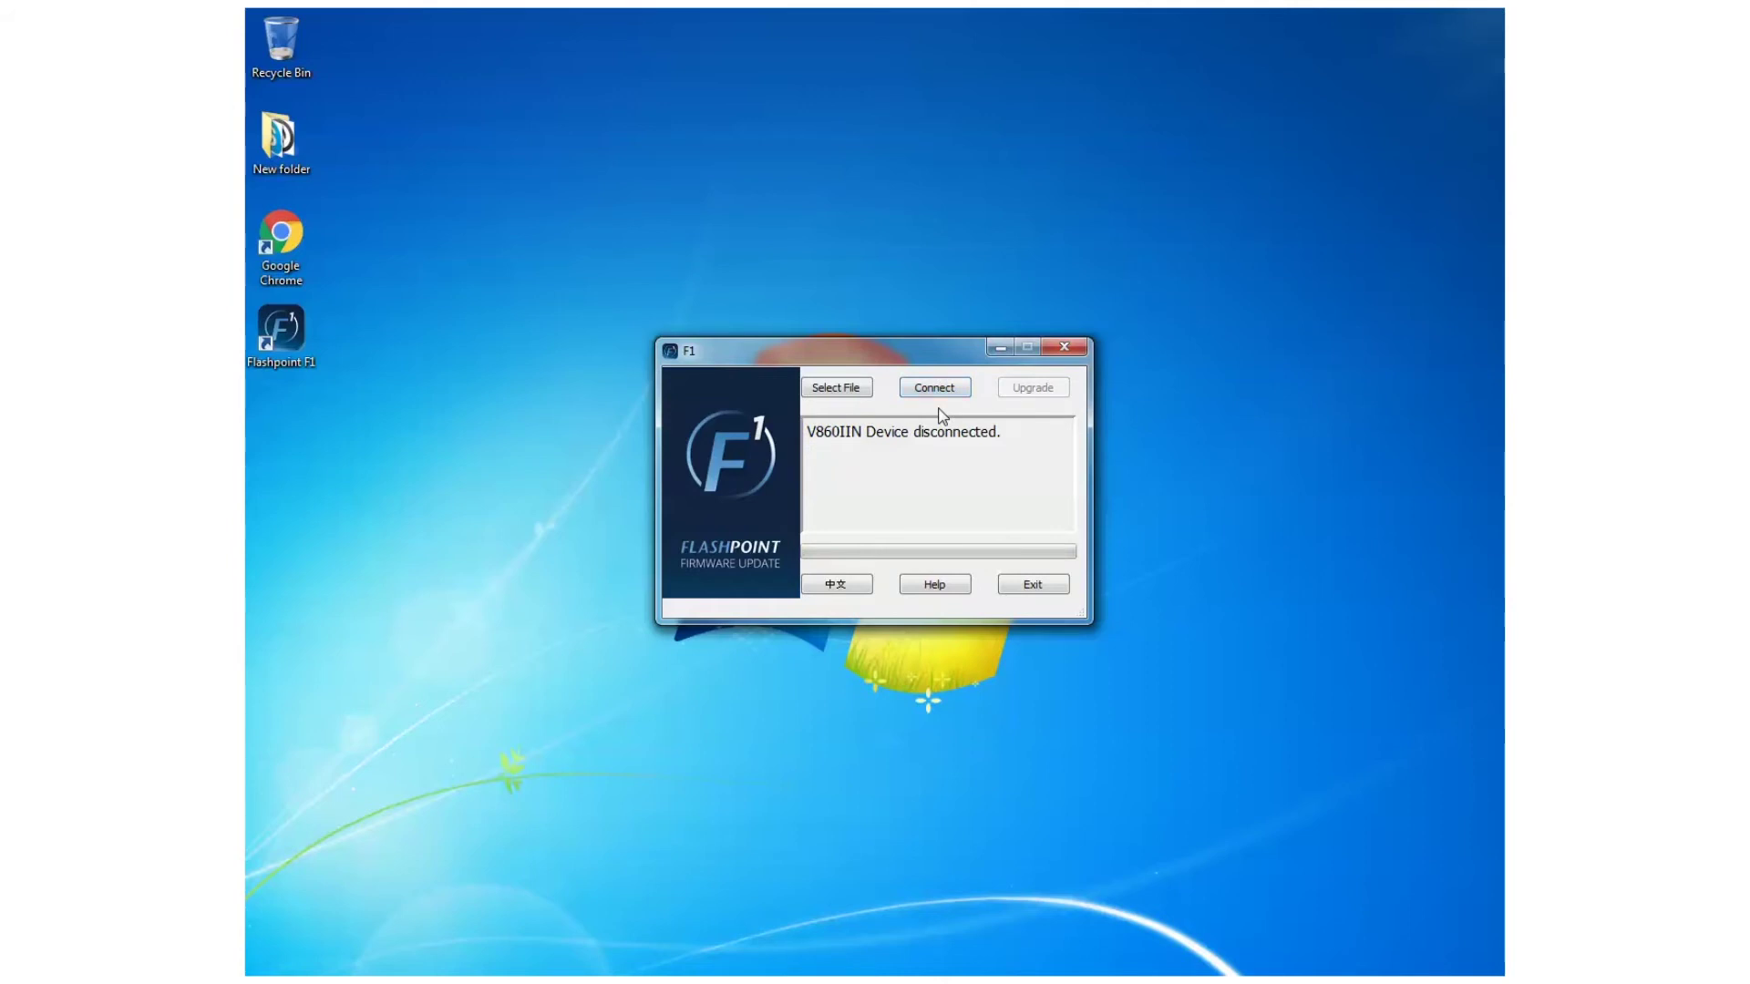
click(1019, 583)
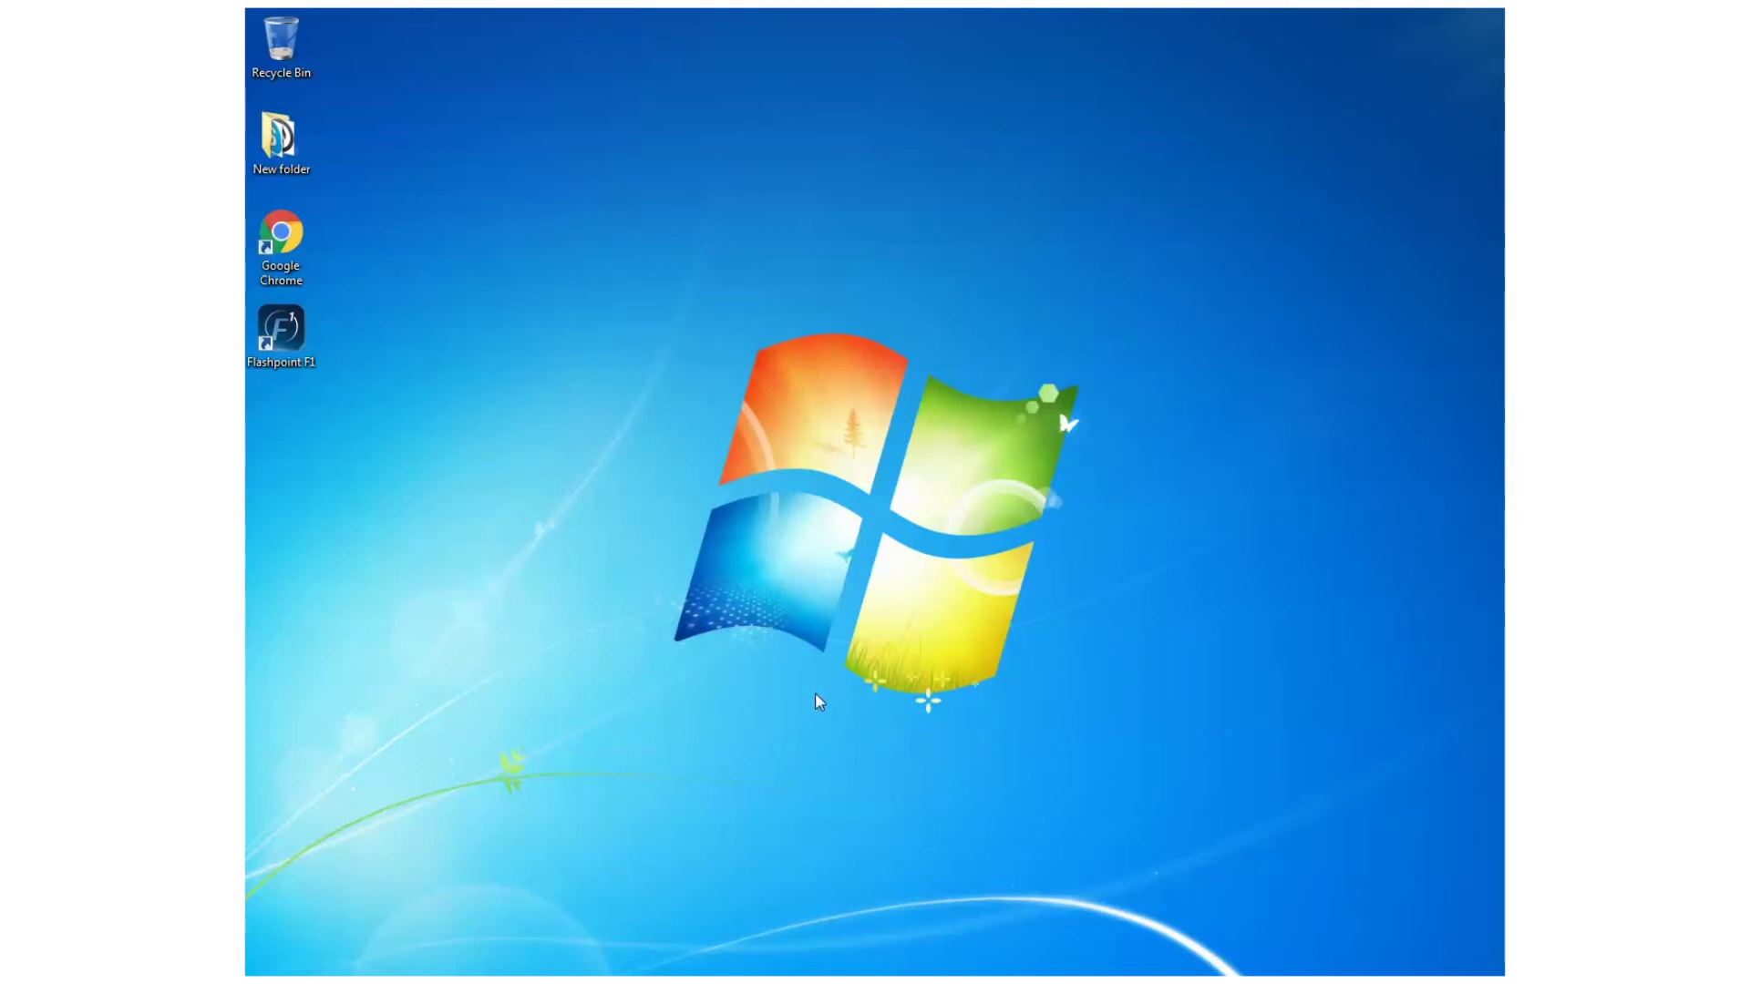
- In Chrome, download the eVOLV 200 (F2) firmware FPLFEV200_V2.2.zip from Adorama
double_click(281, 235)
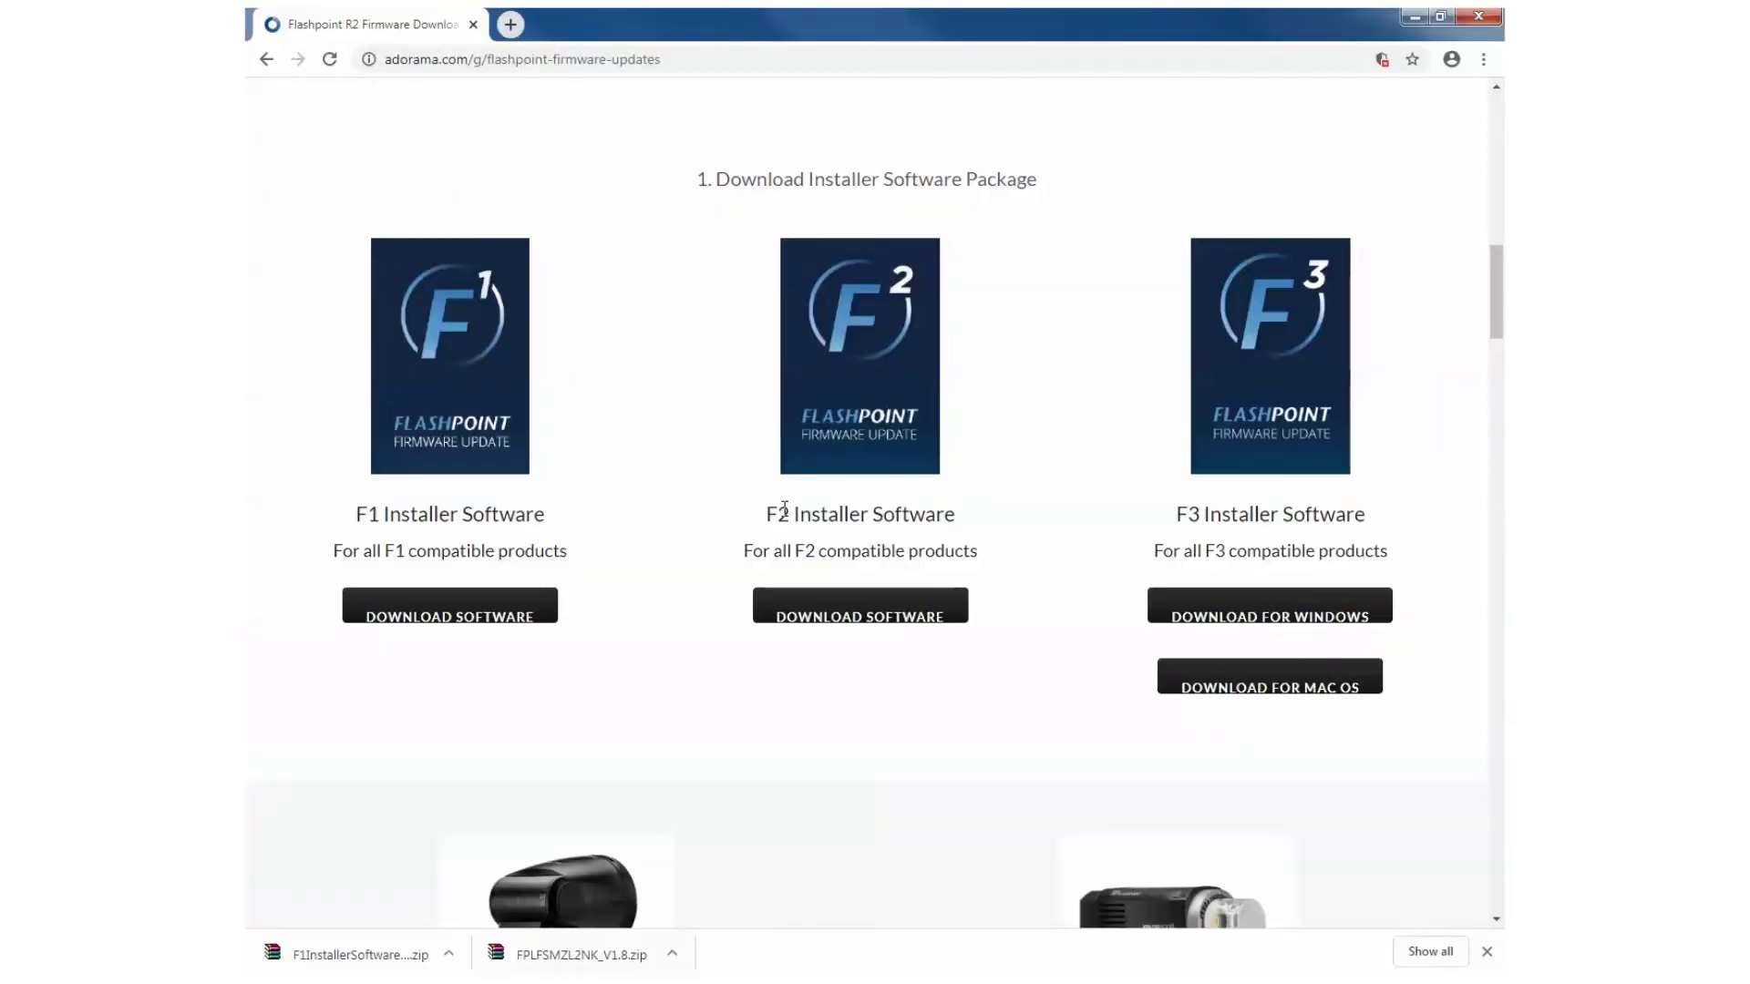
scroll(883, 536, down, 10)
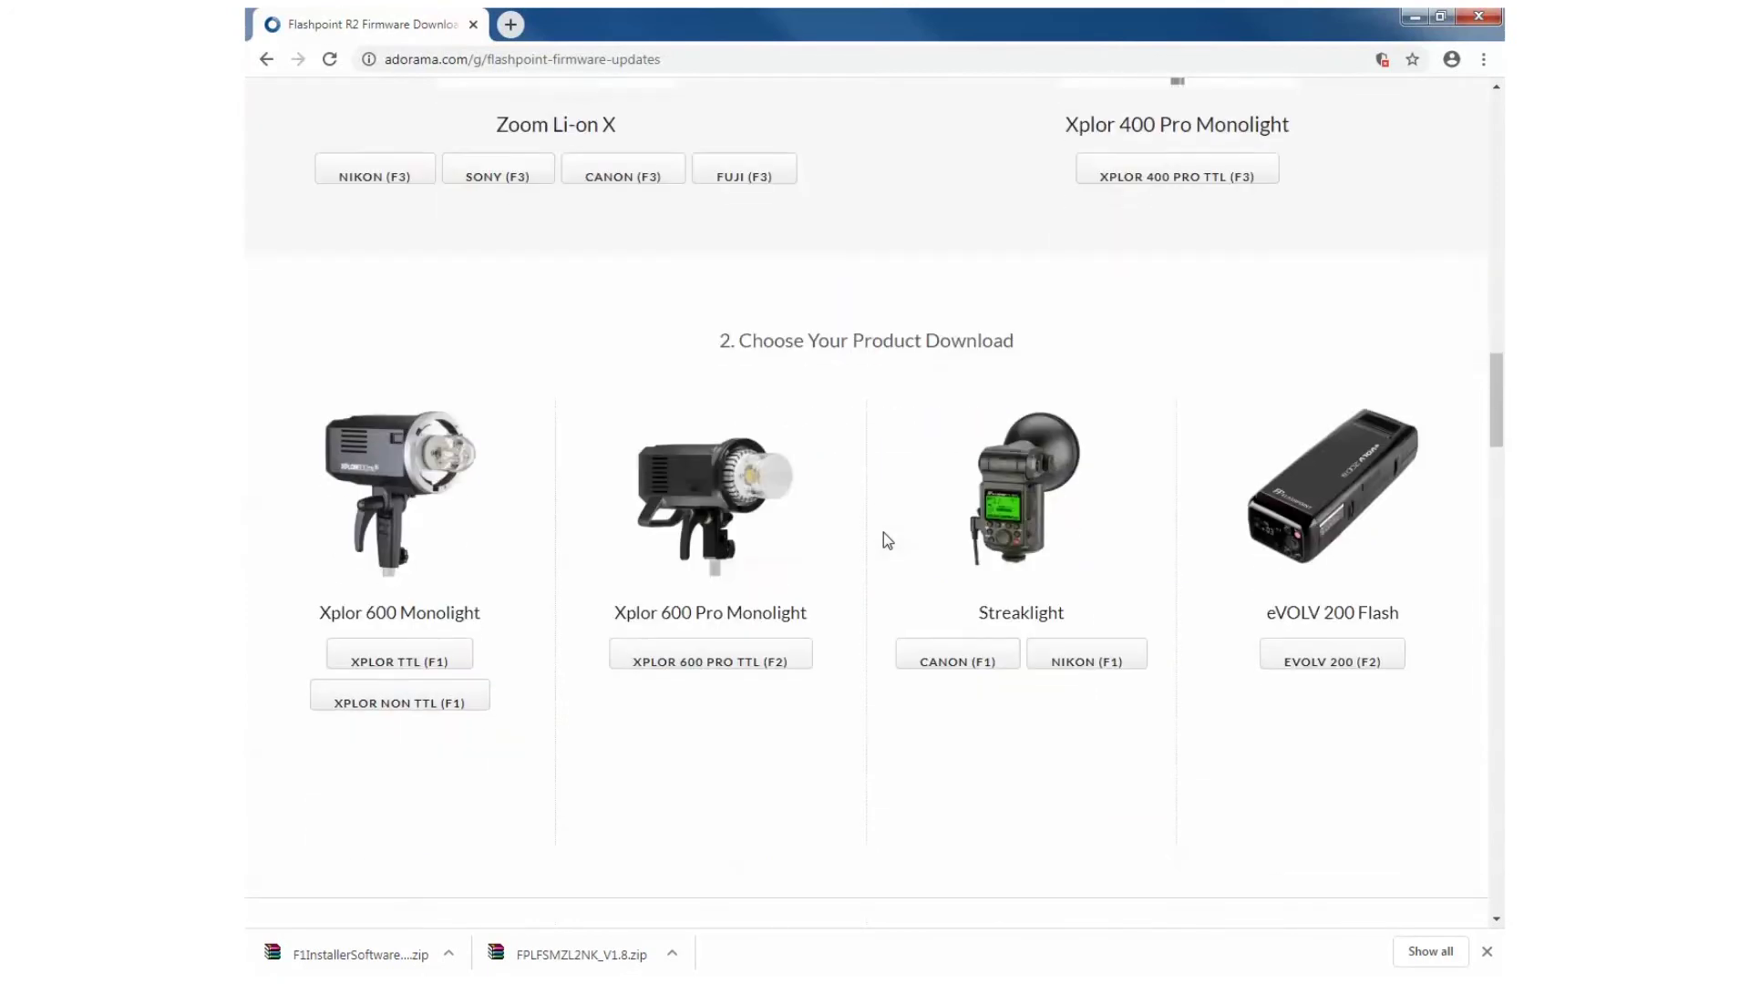
scroll(888, 536, down, 1)
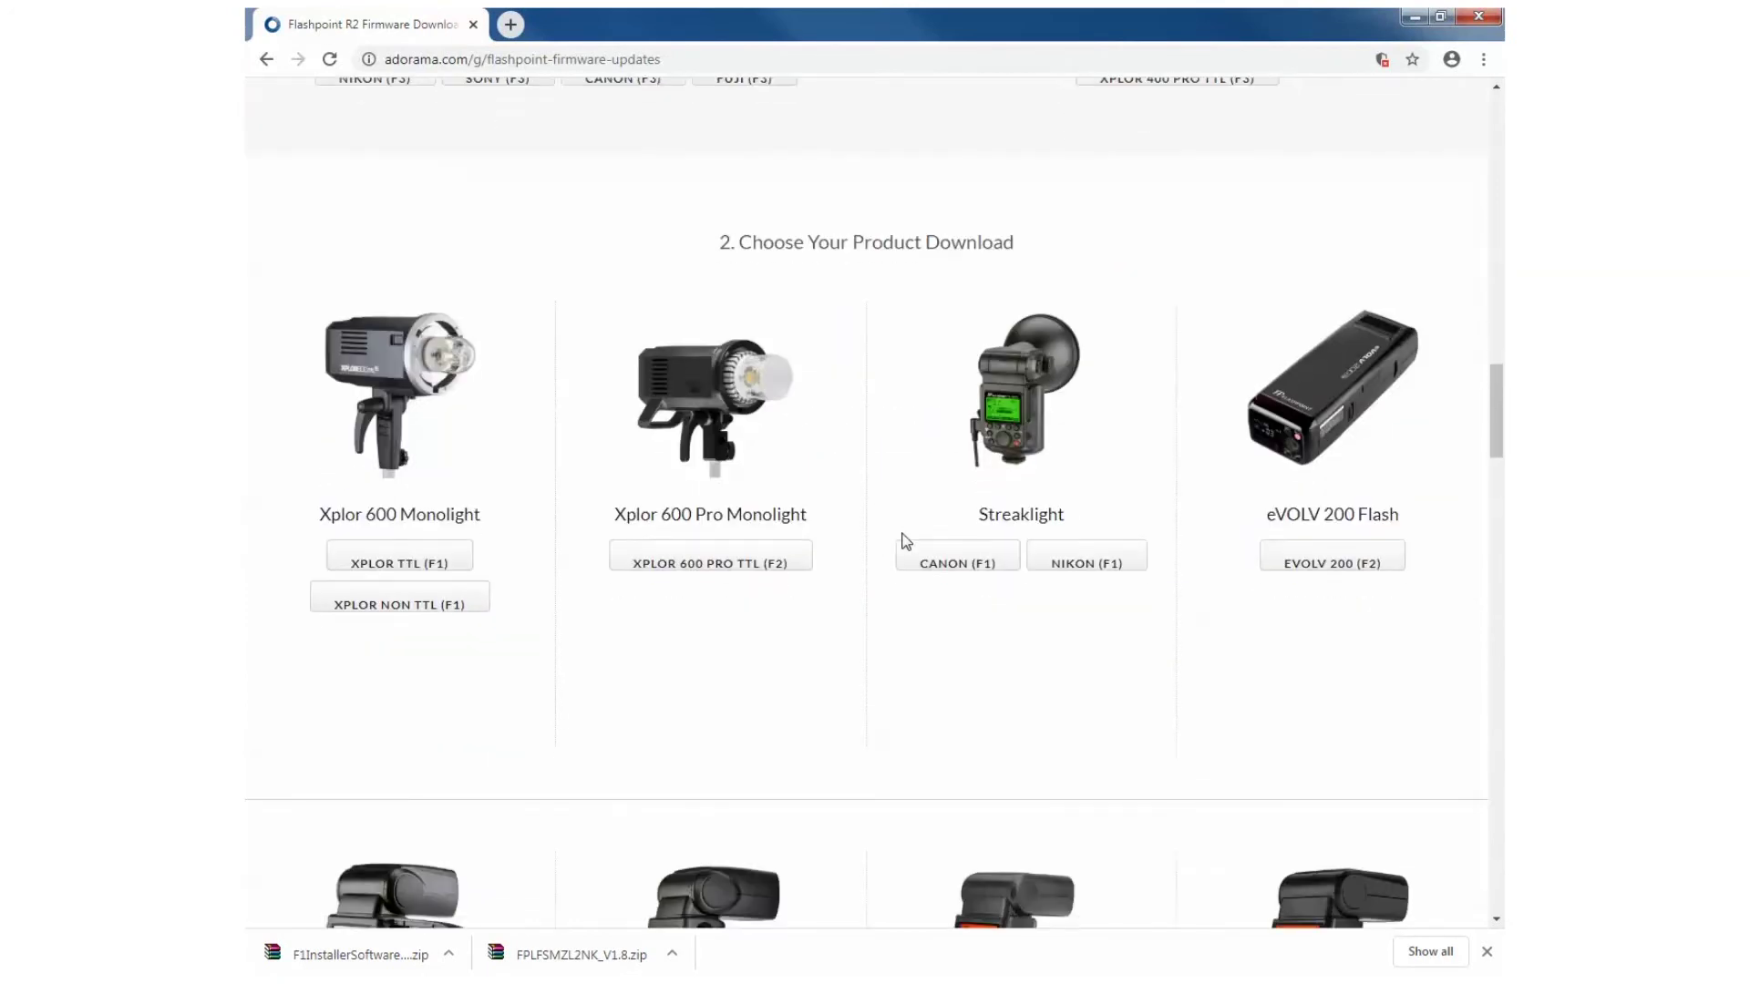
click(1369, 566)
- Download the F2 installer software and show the downloaded firmware in the Downloads folder
scroll(957, 565, up, 9)
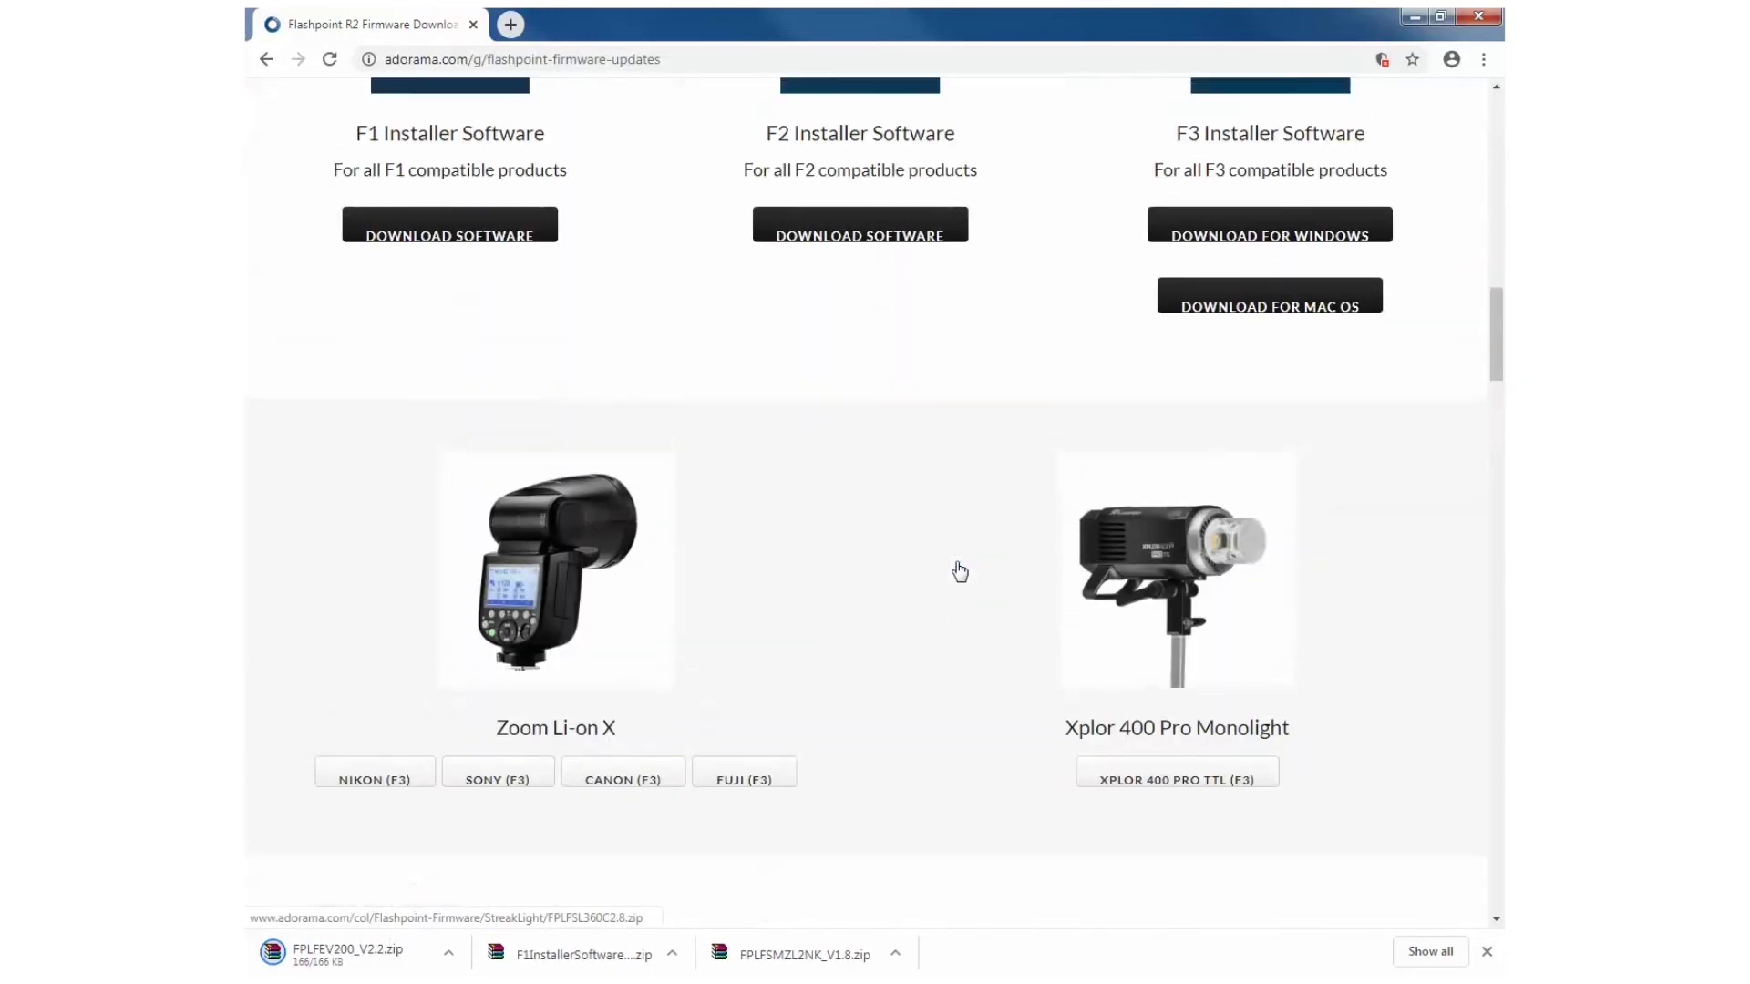
scroll(957, 571, up, 3)
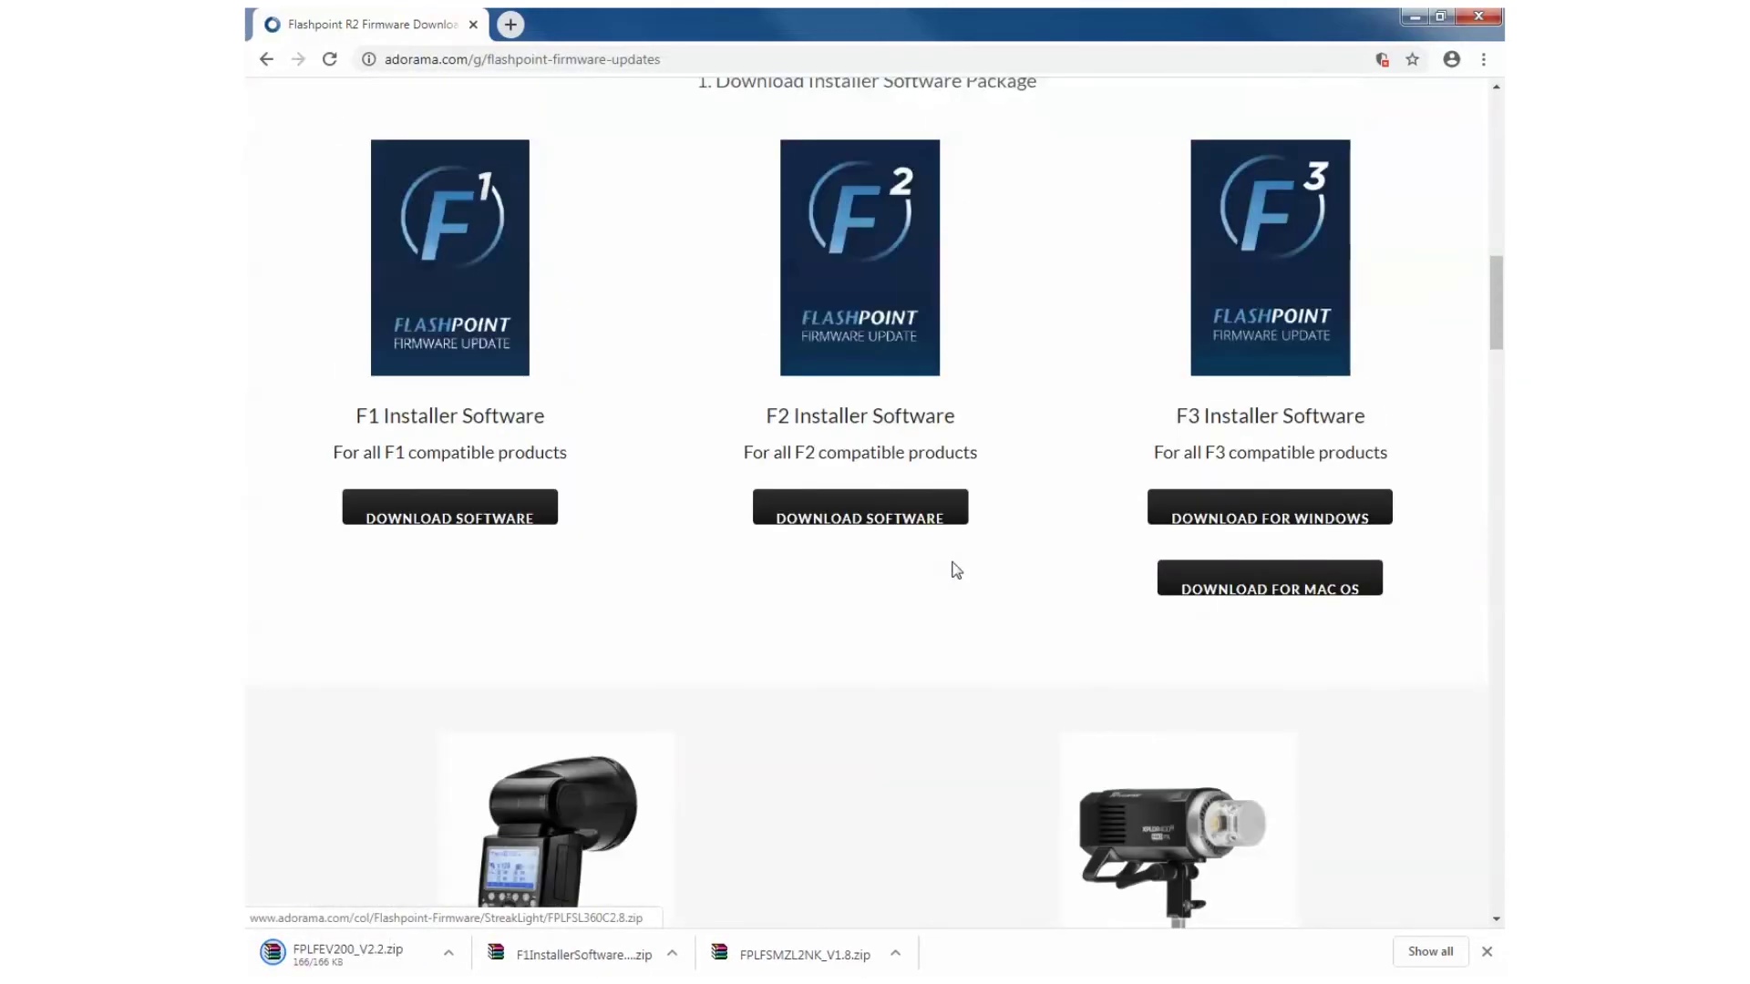
click(861, 521)
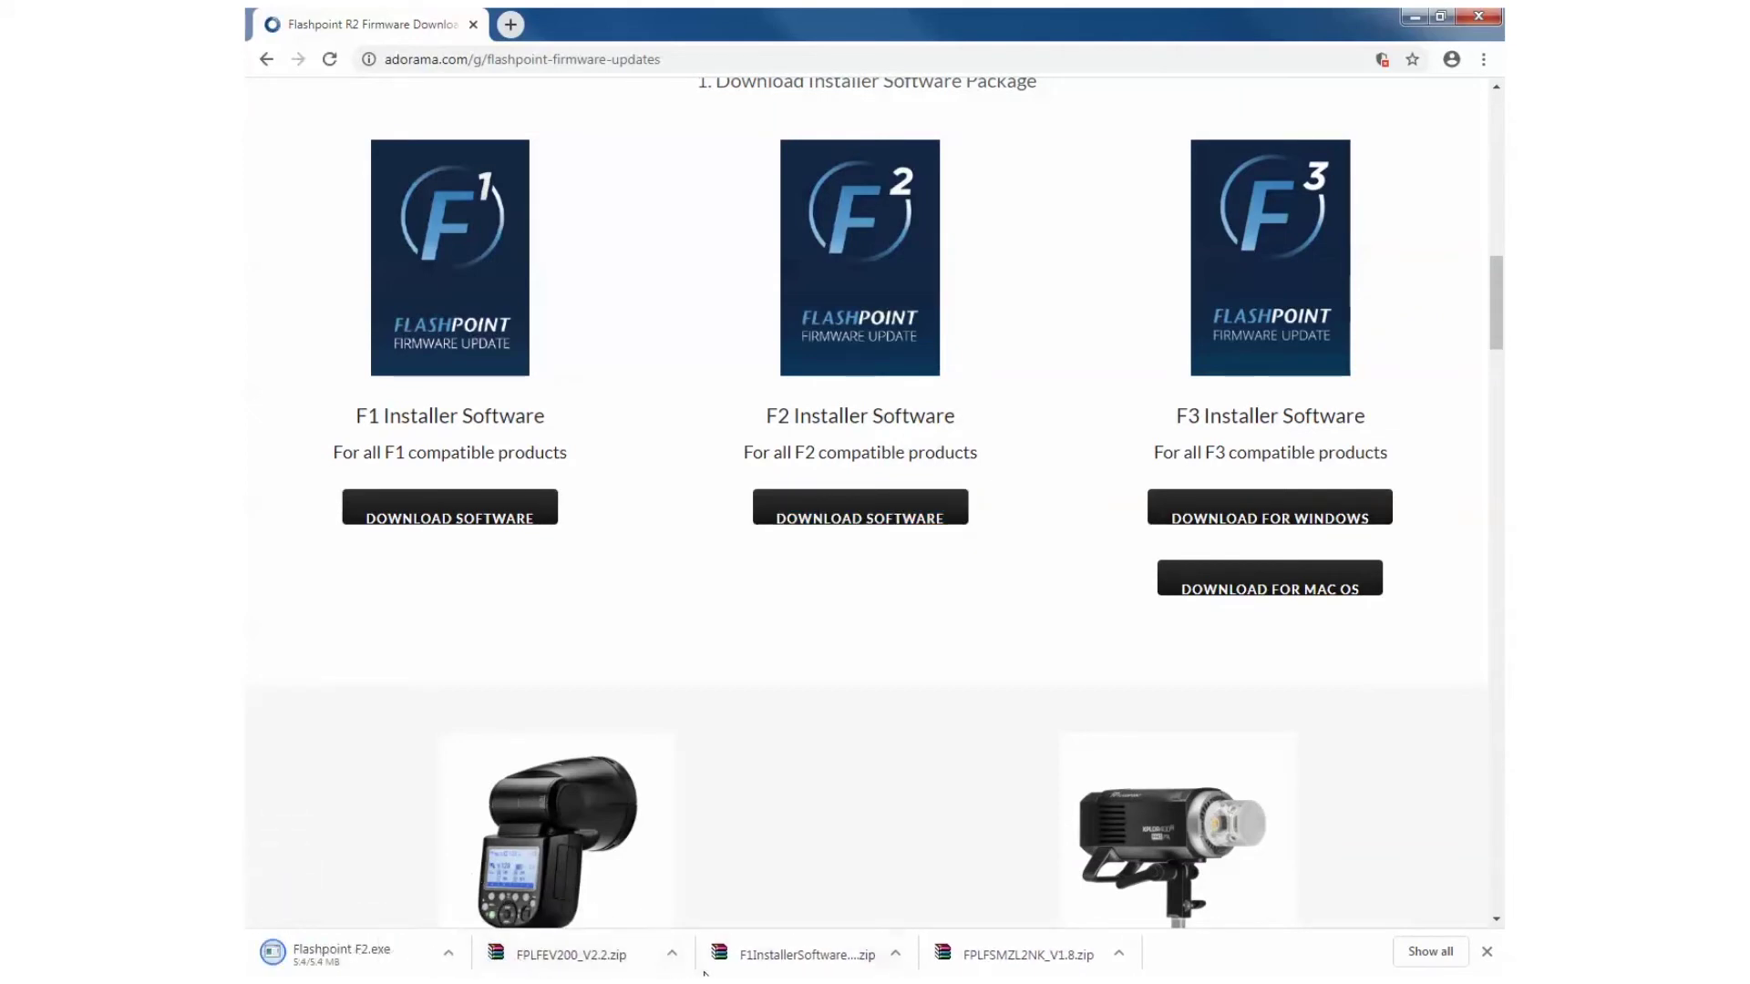
click(672, 954)
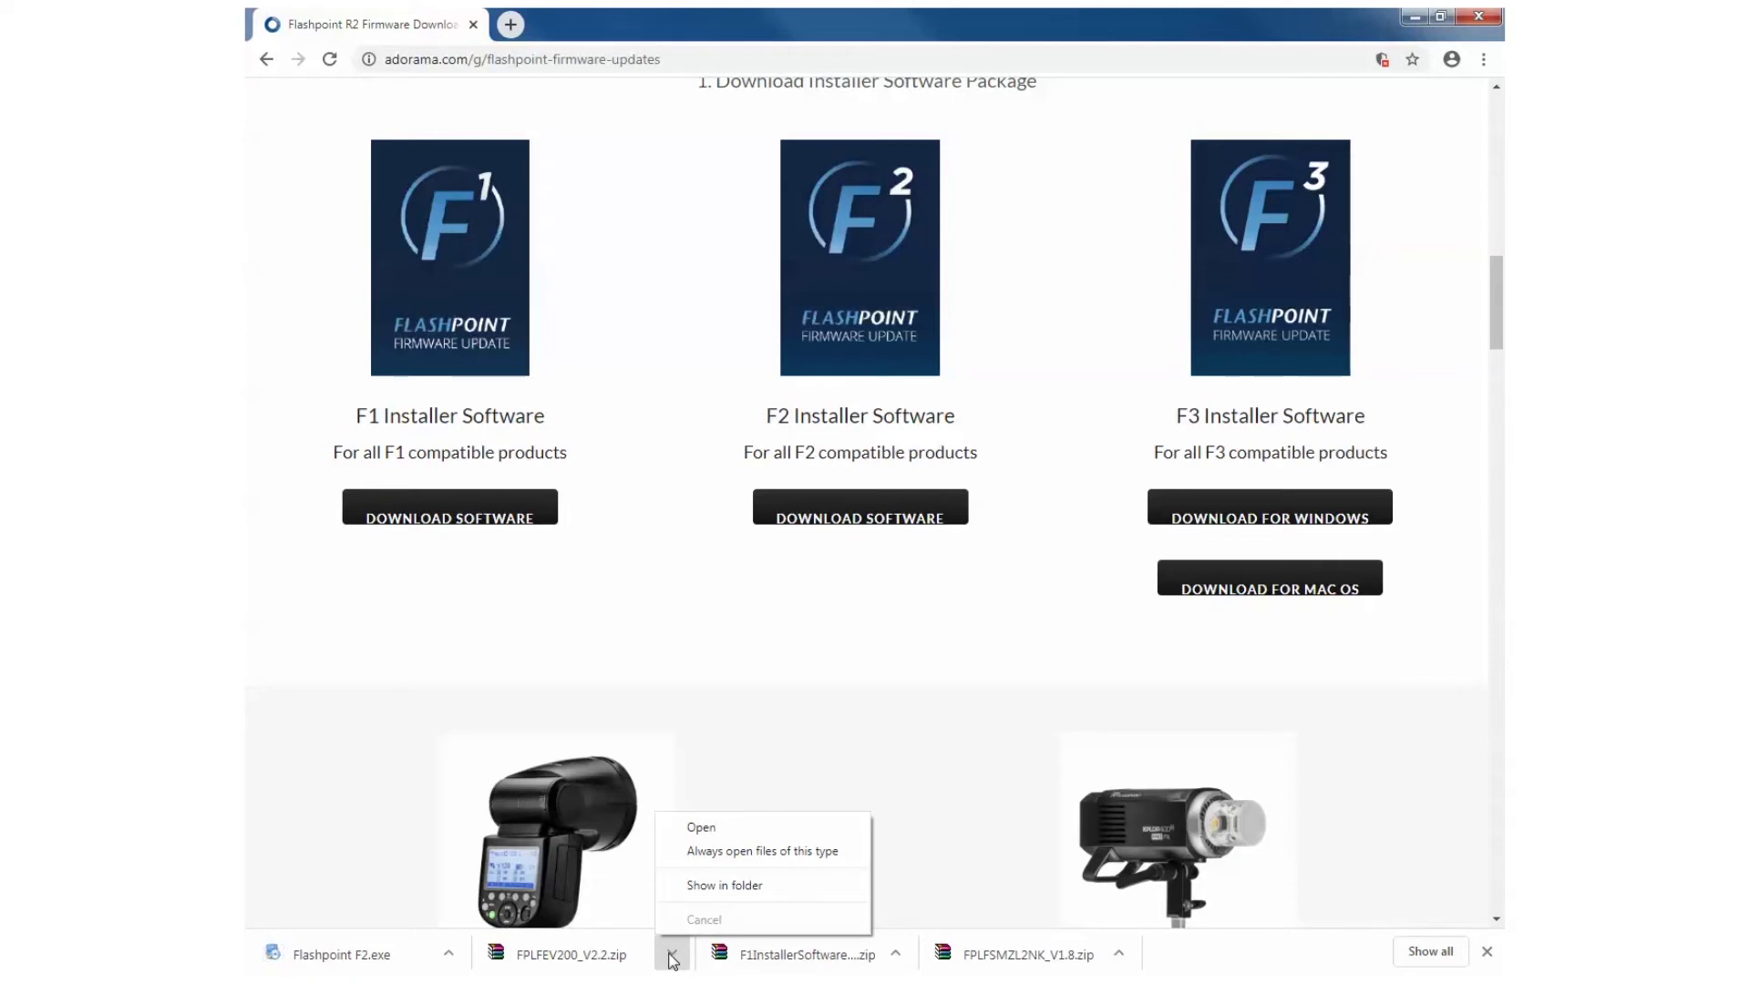
click(672, 957)
click(674, 957)
click(719, 885)
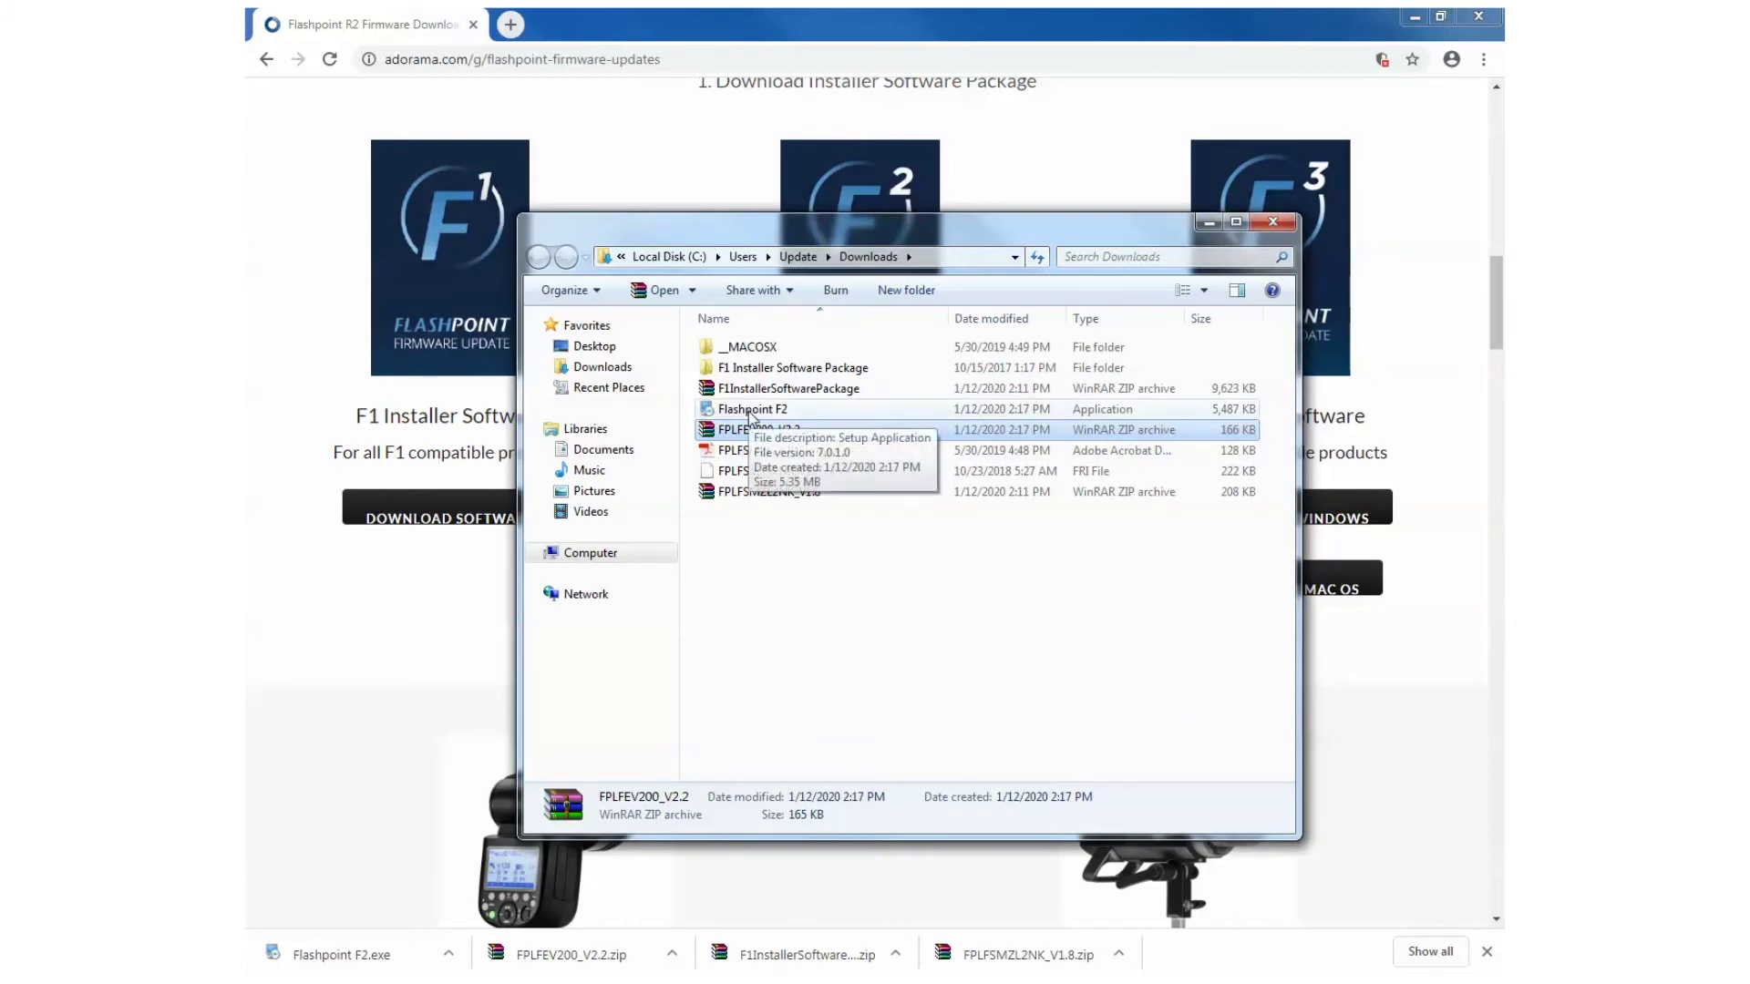
- Run the Flashpoint F2 installer as administrator and accept the license agreement
right_click(749, 415)
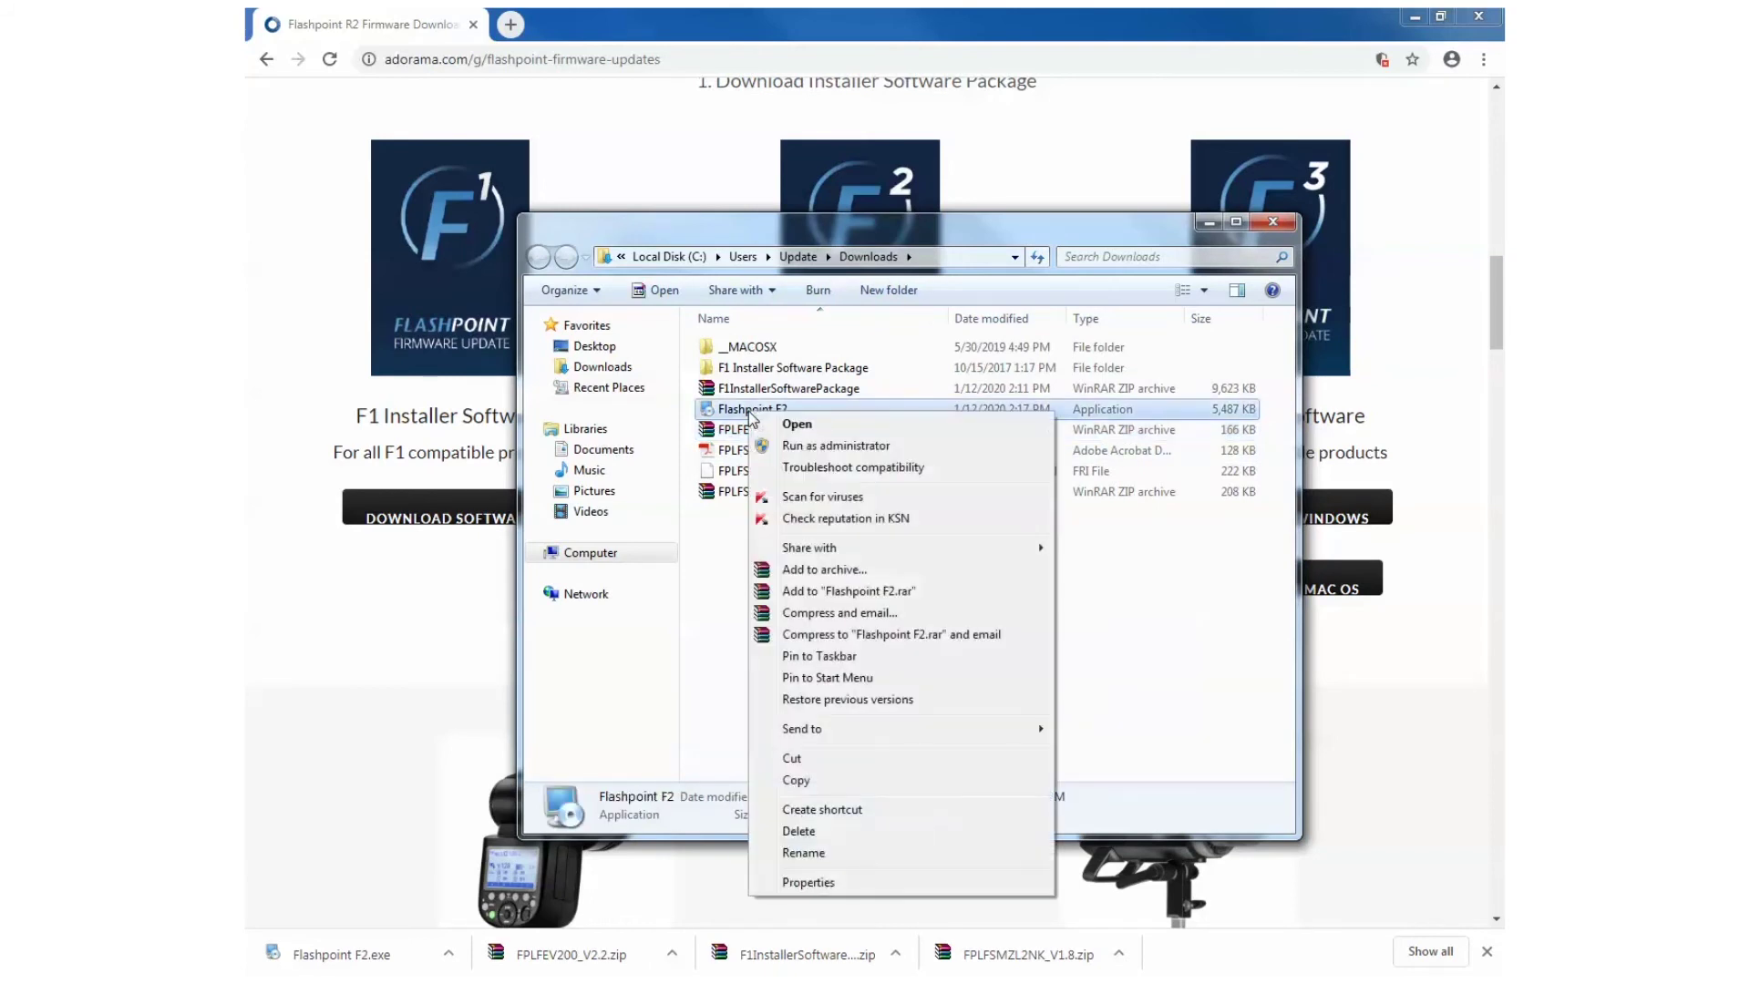
click(825, 447)
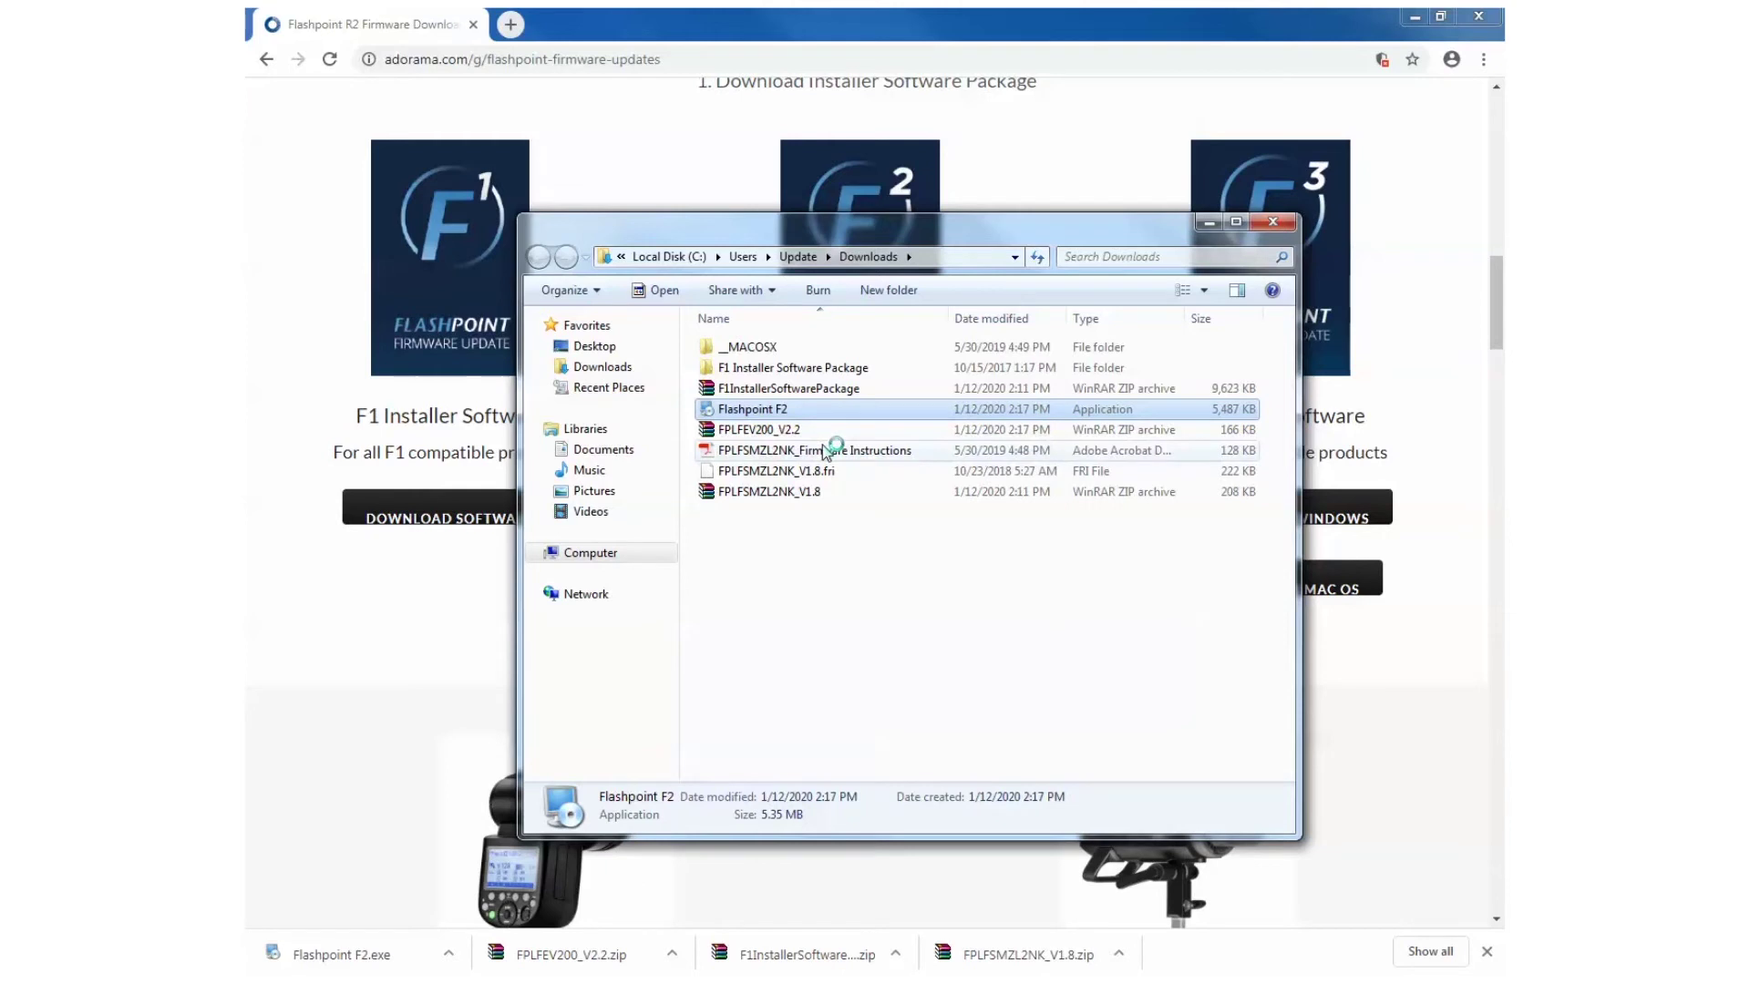
click(962, 676)
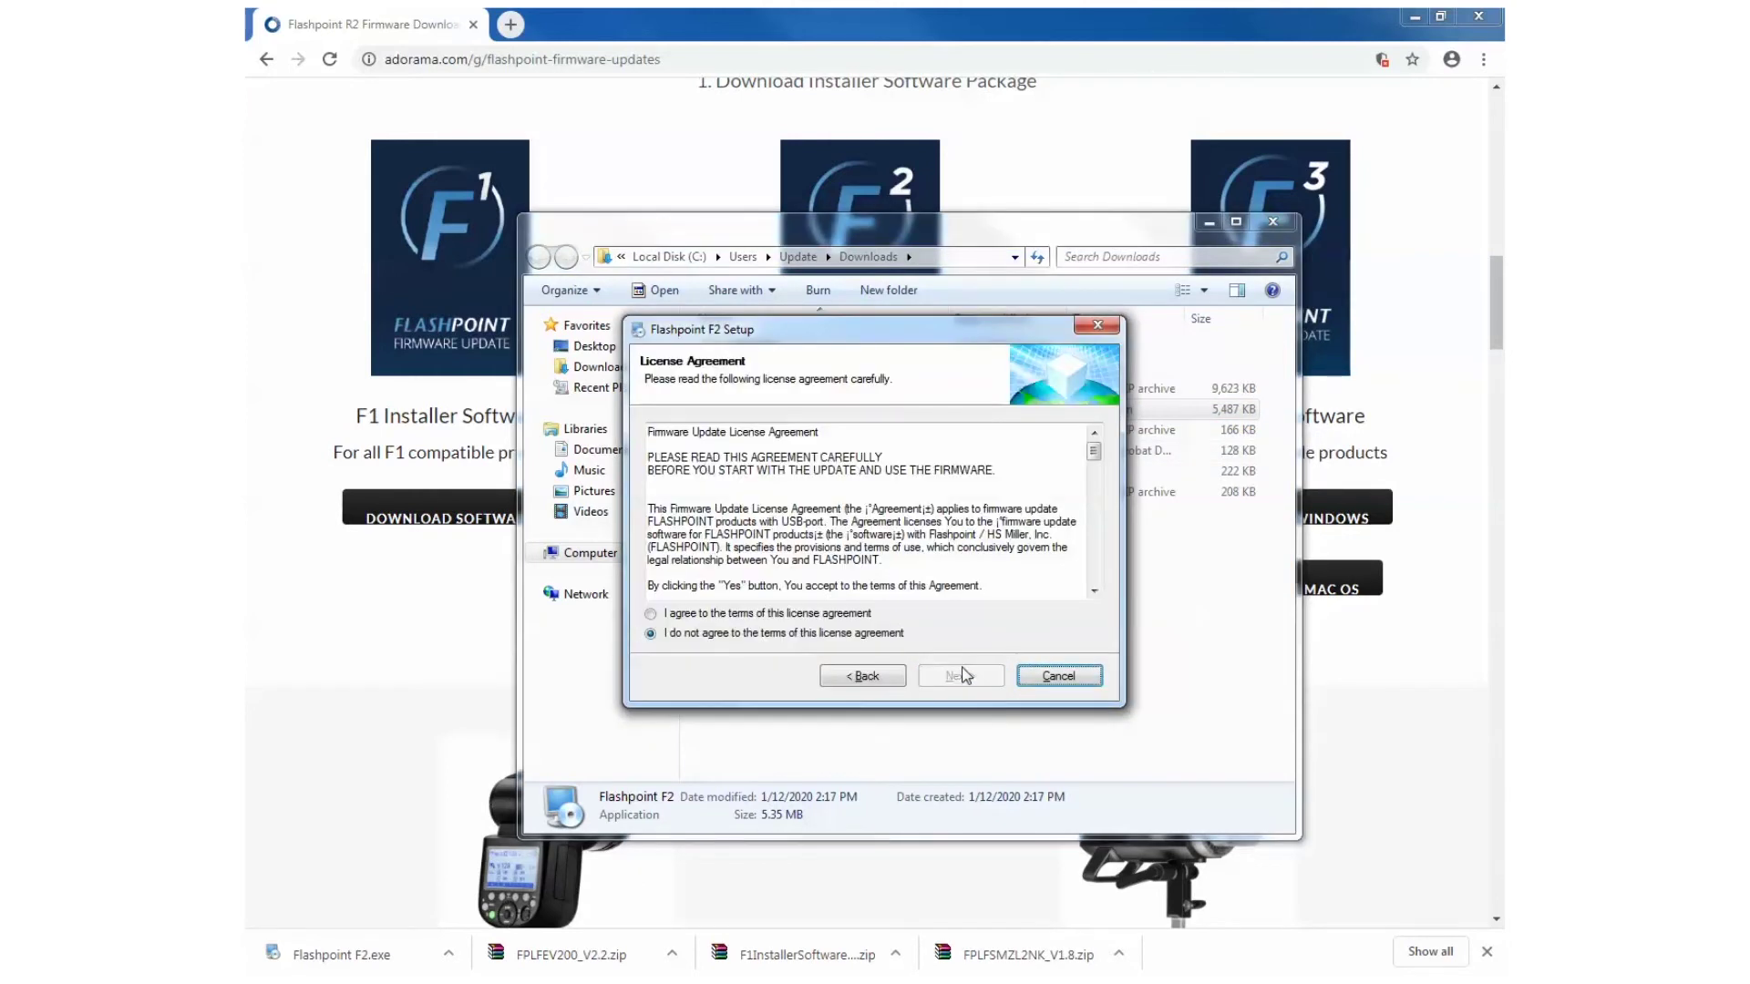
click(768, 616)
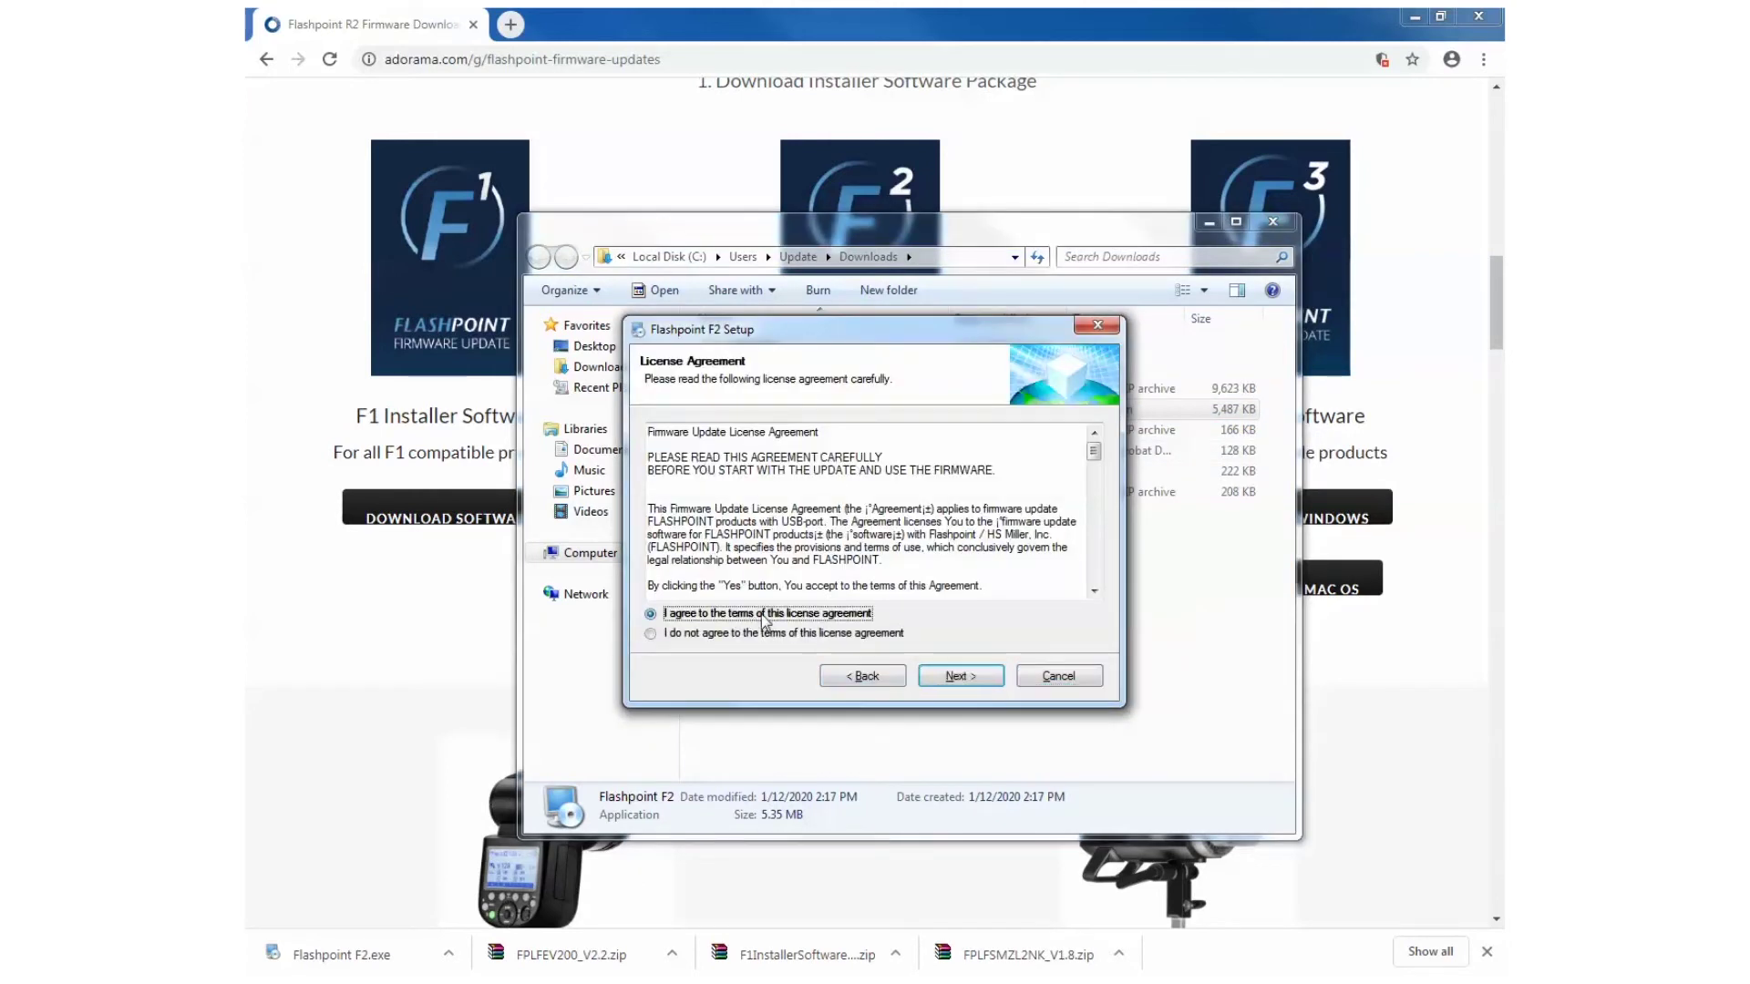
click(977, 677)
- Enter a user name on the User Information page and continue
double_click(666, 455)
text(wqrewt)
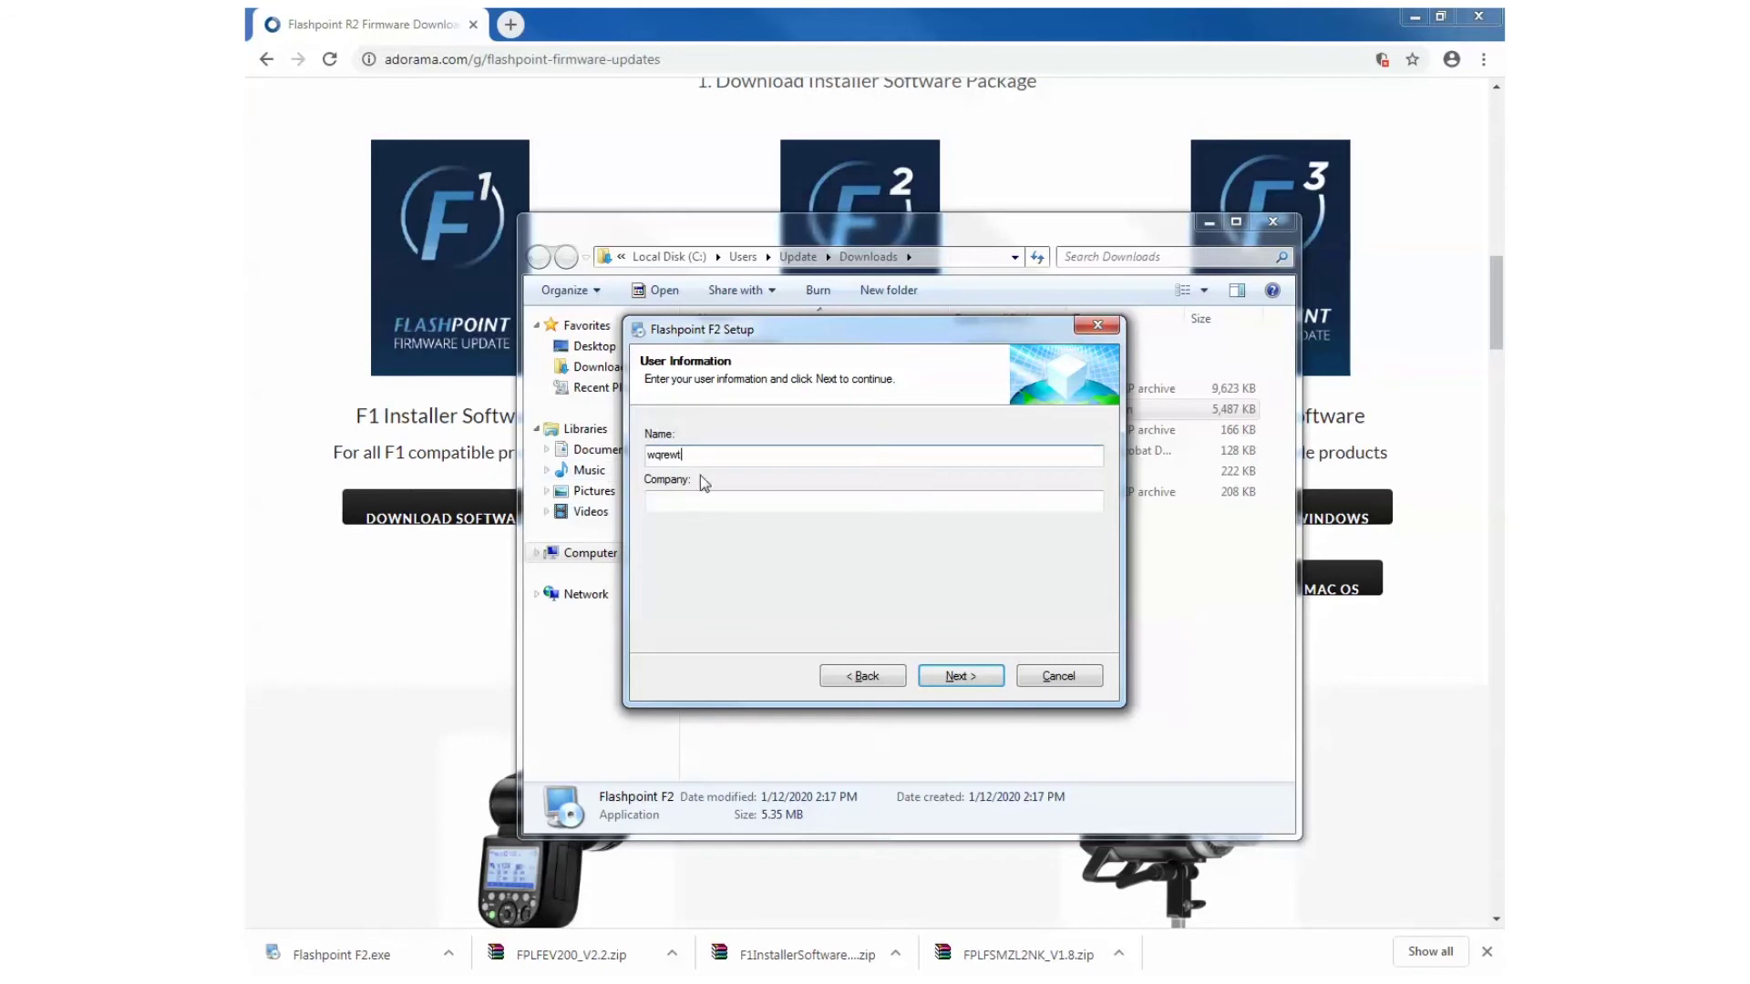
click(943, 675)
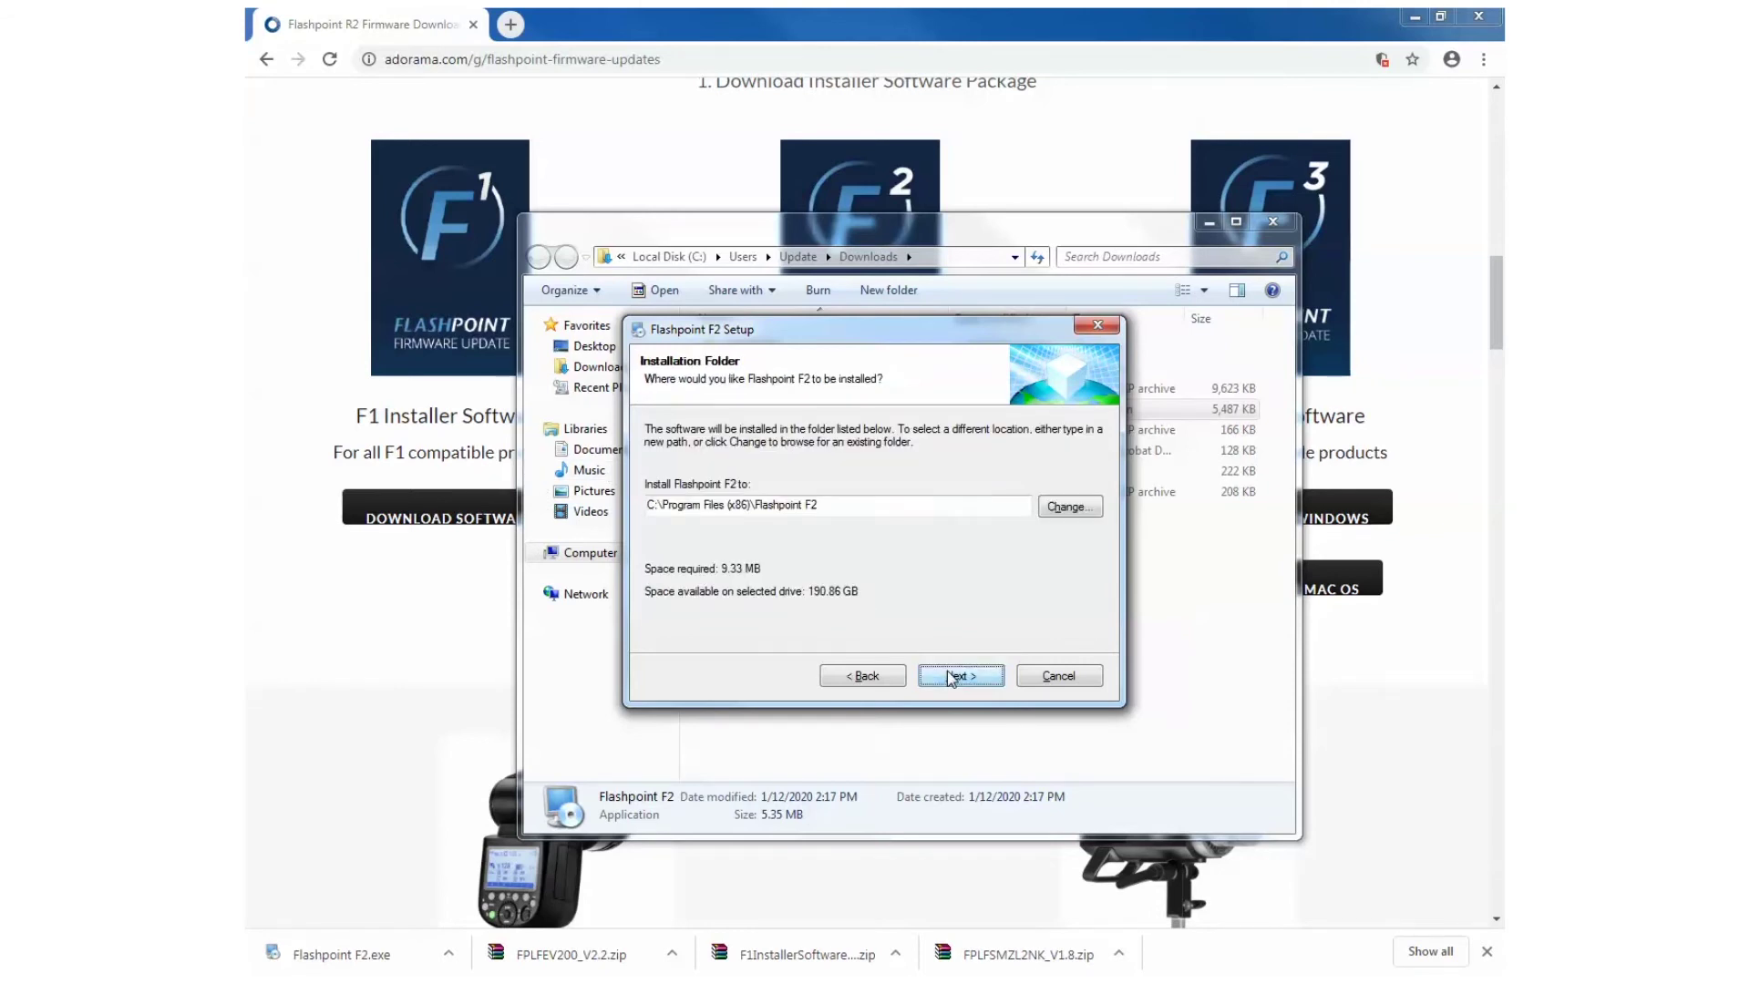
click(862, 675)
double_click(666, 455)
text(adfdew)
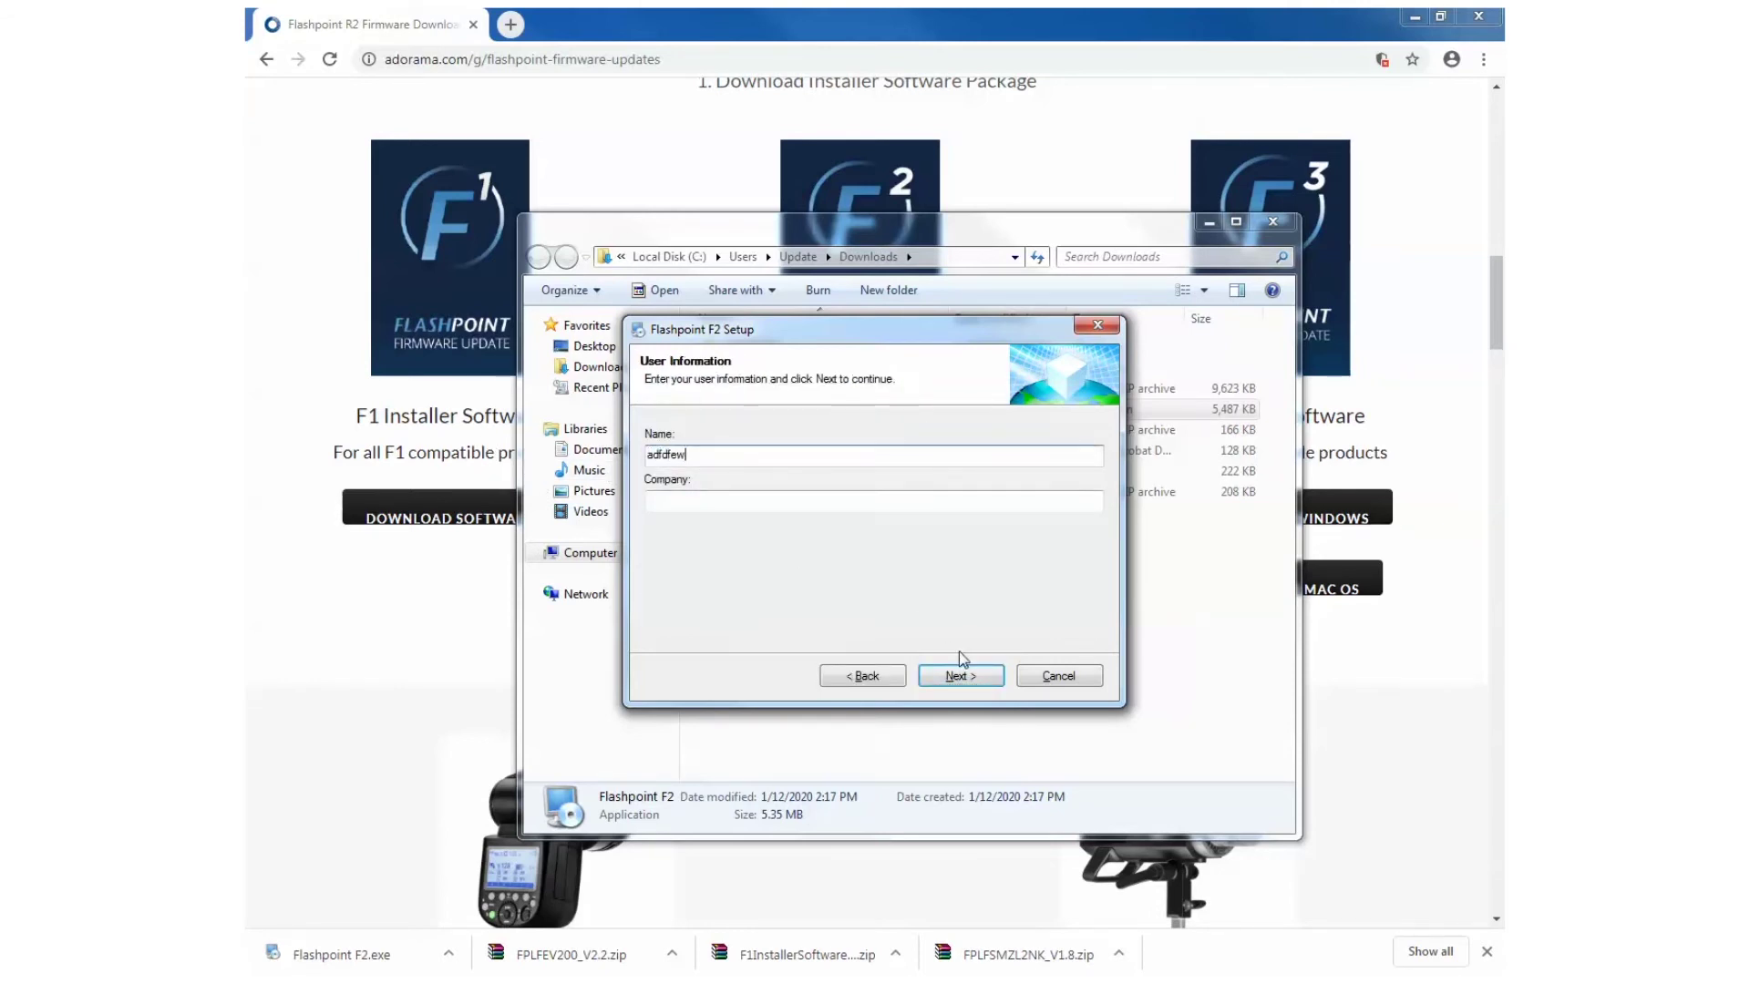
click(968, 675)
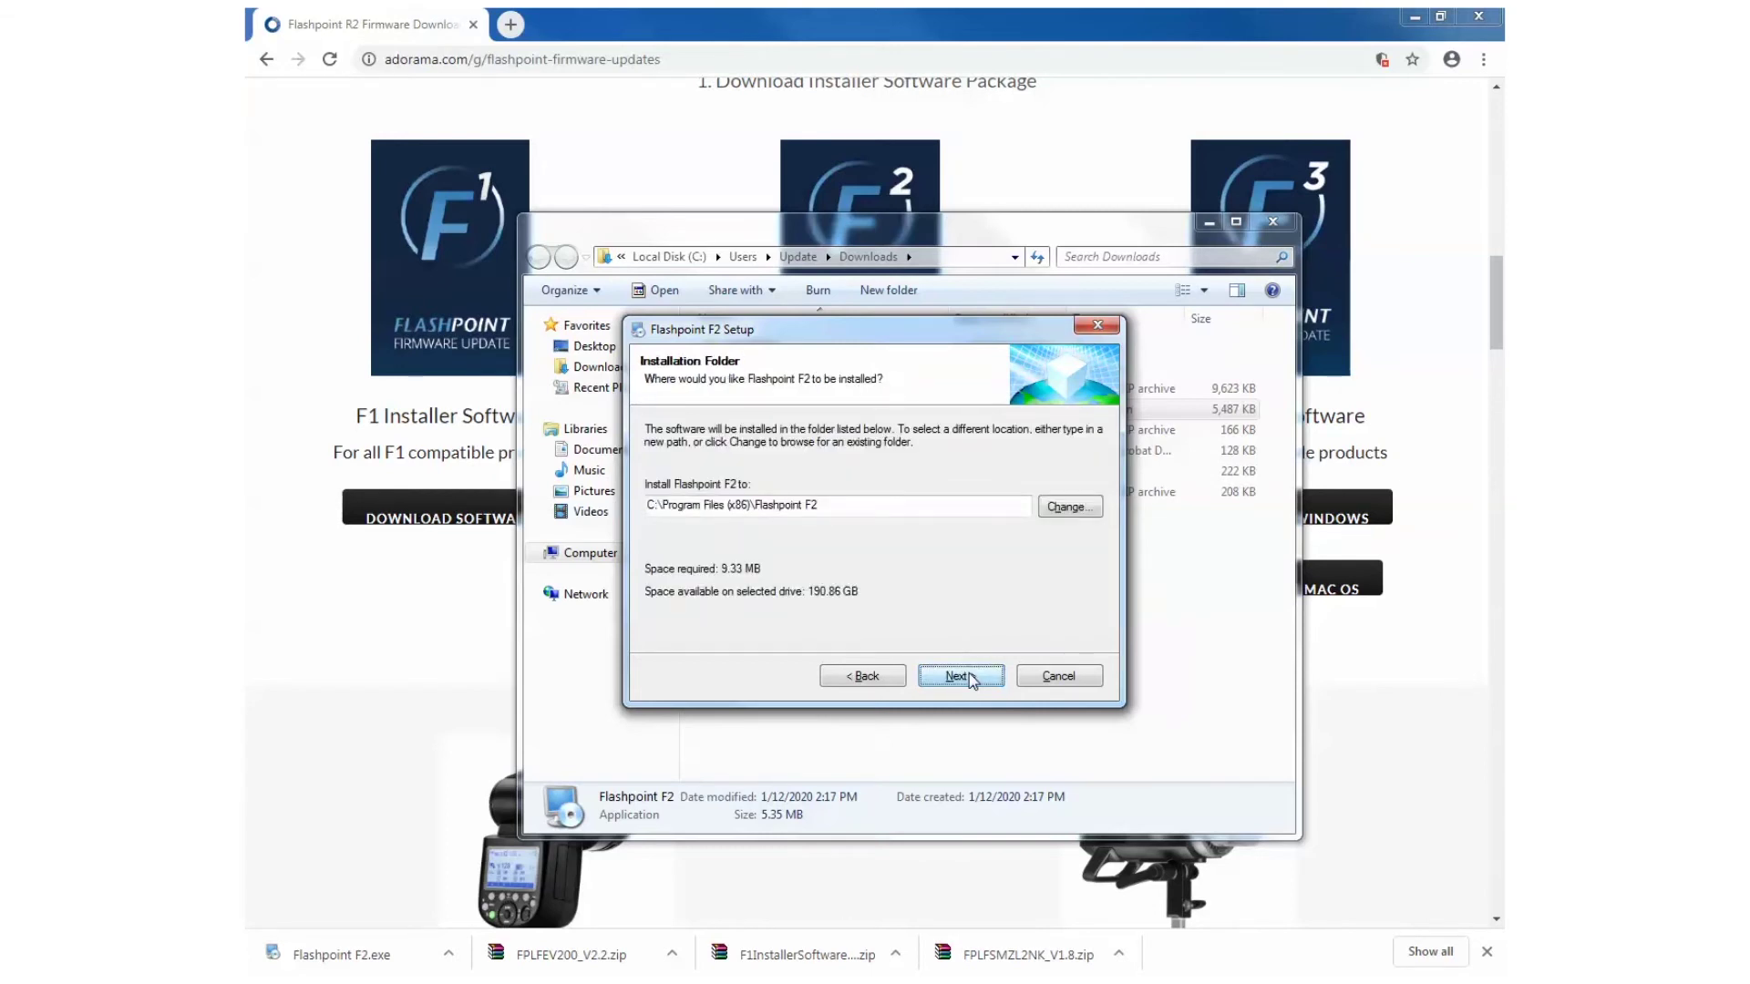
- Keep the default installation and shortcut folders, install Flashpoint F2 and finish
click(970, 675)
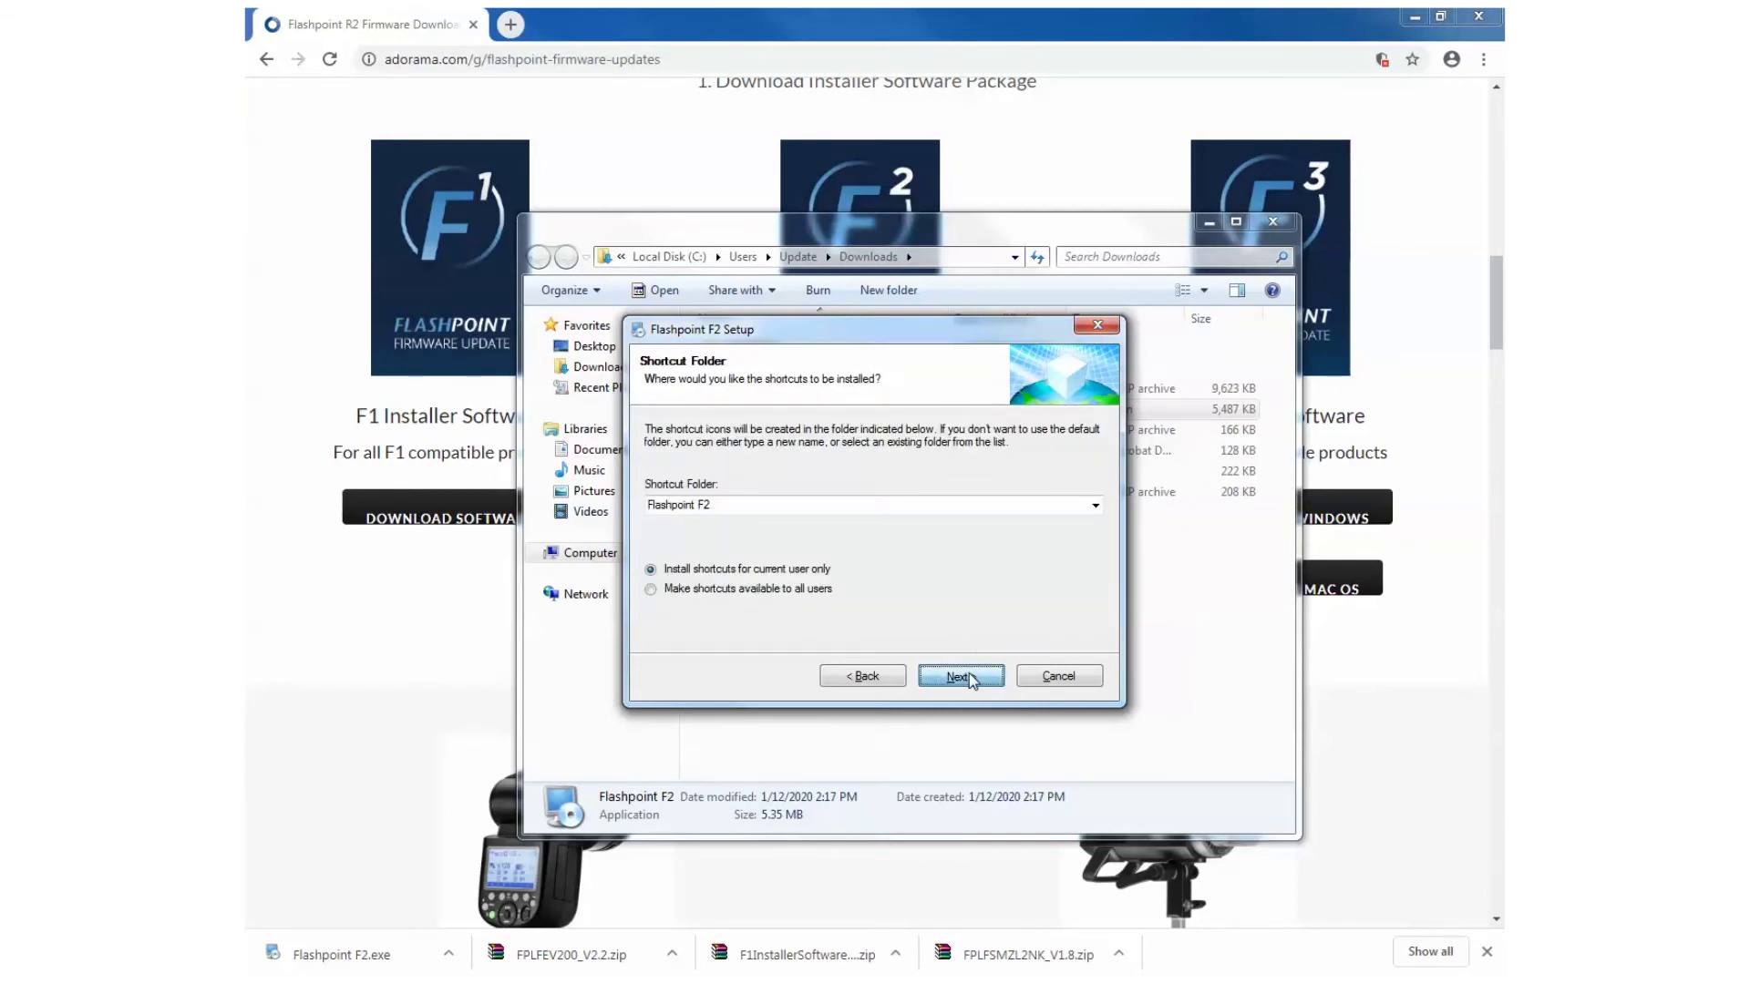
click(969, 675)
click(969, 674)
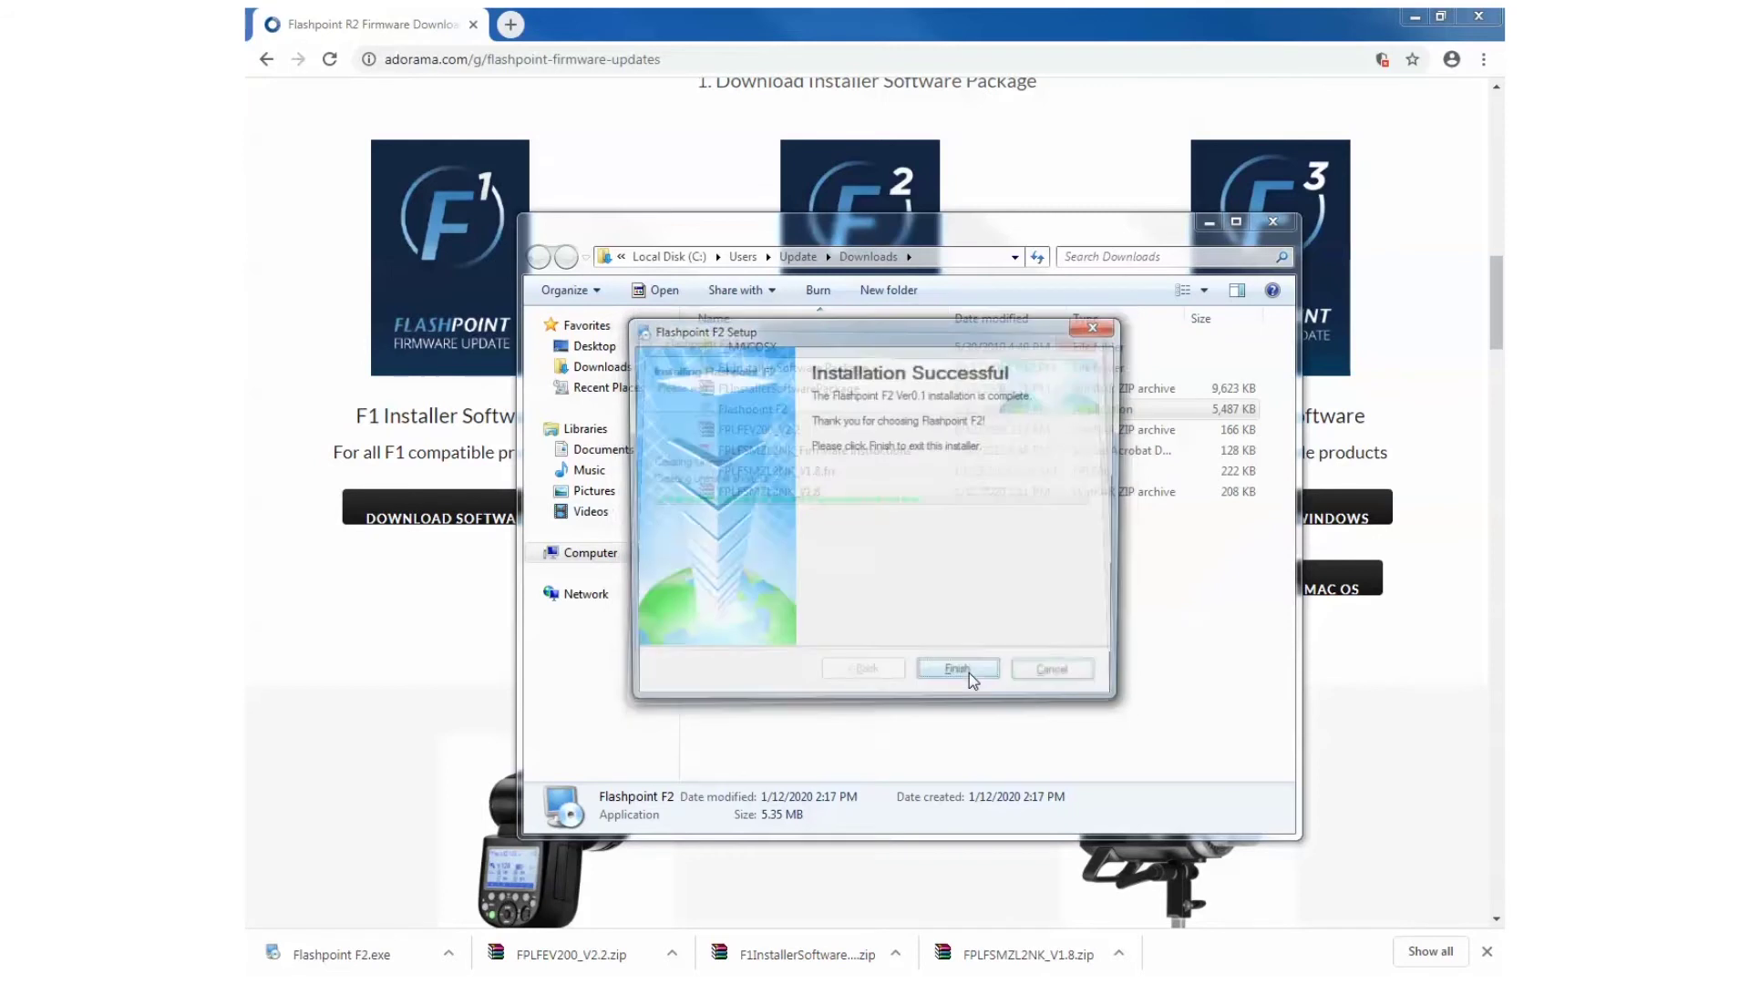
click(970, 674)
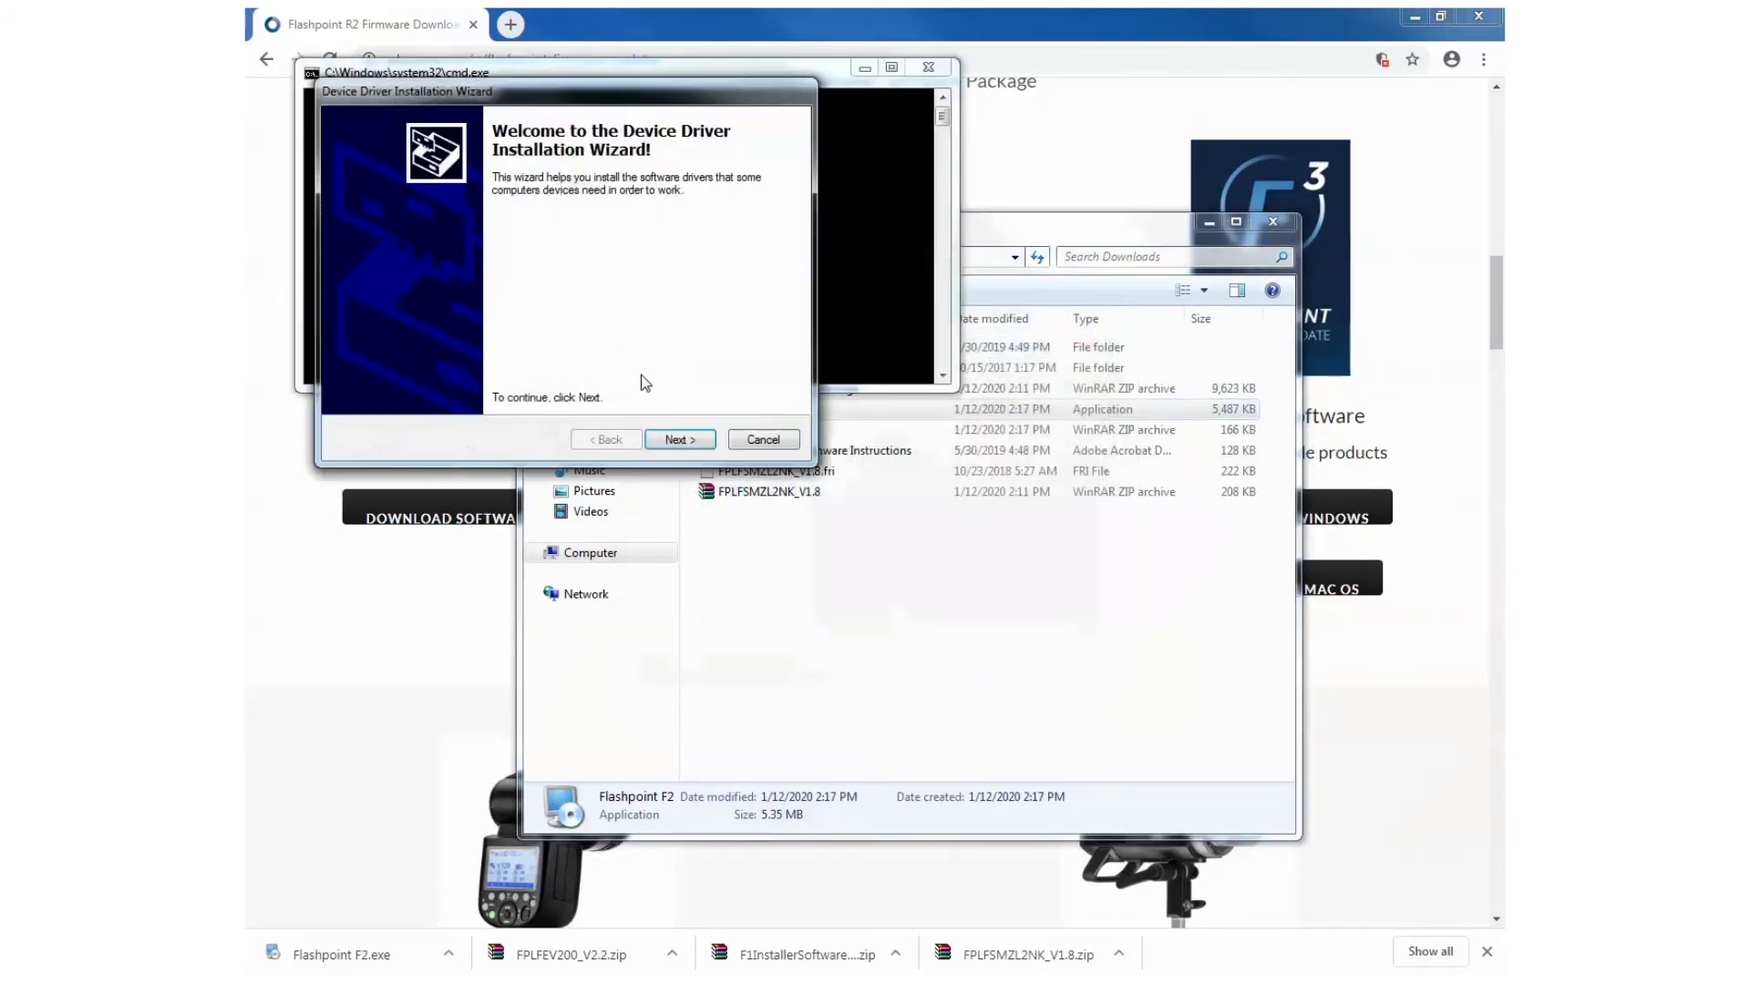
- Install the STMicroelectronics device drivers and finish the Device Driver Installation Wizard
click(686, 441)
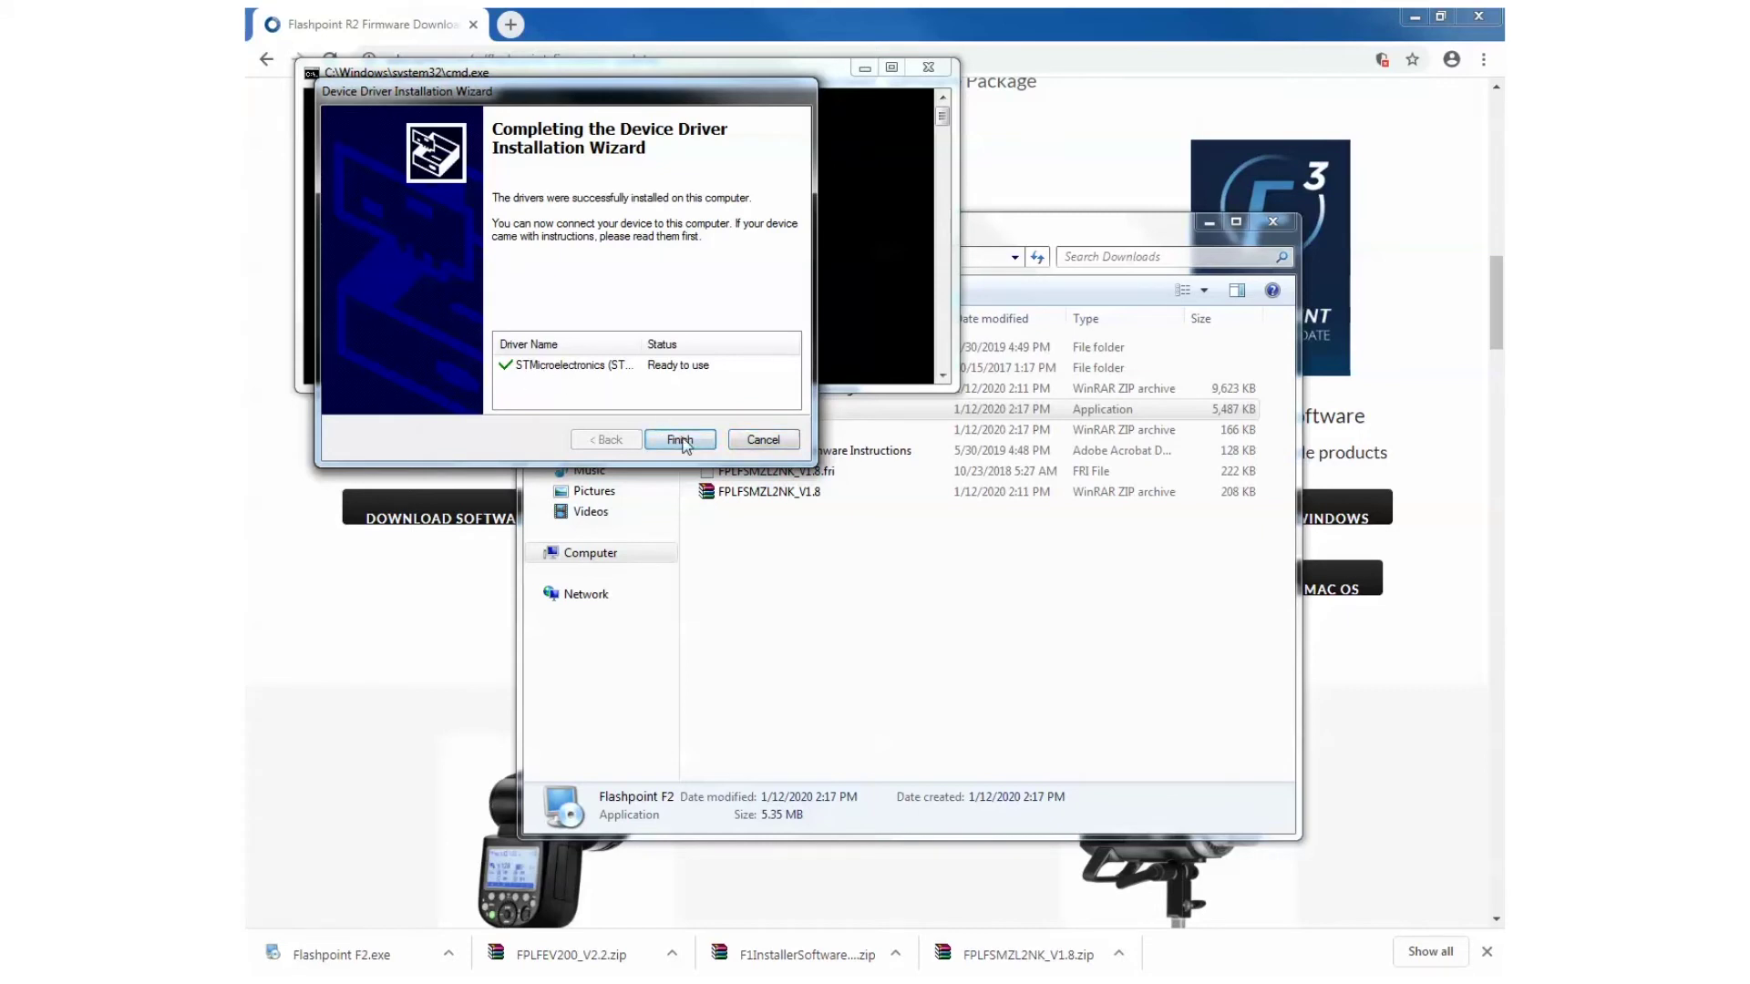
click(685, 441)
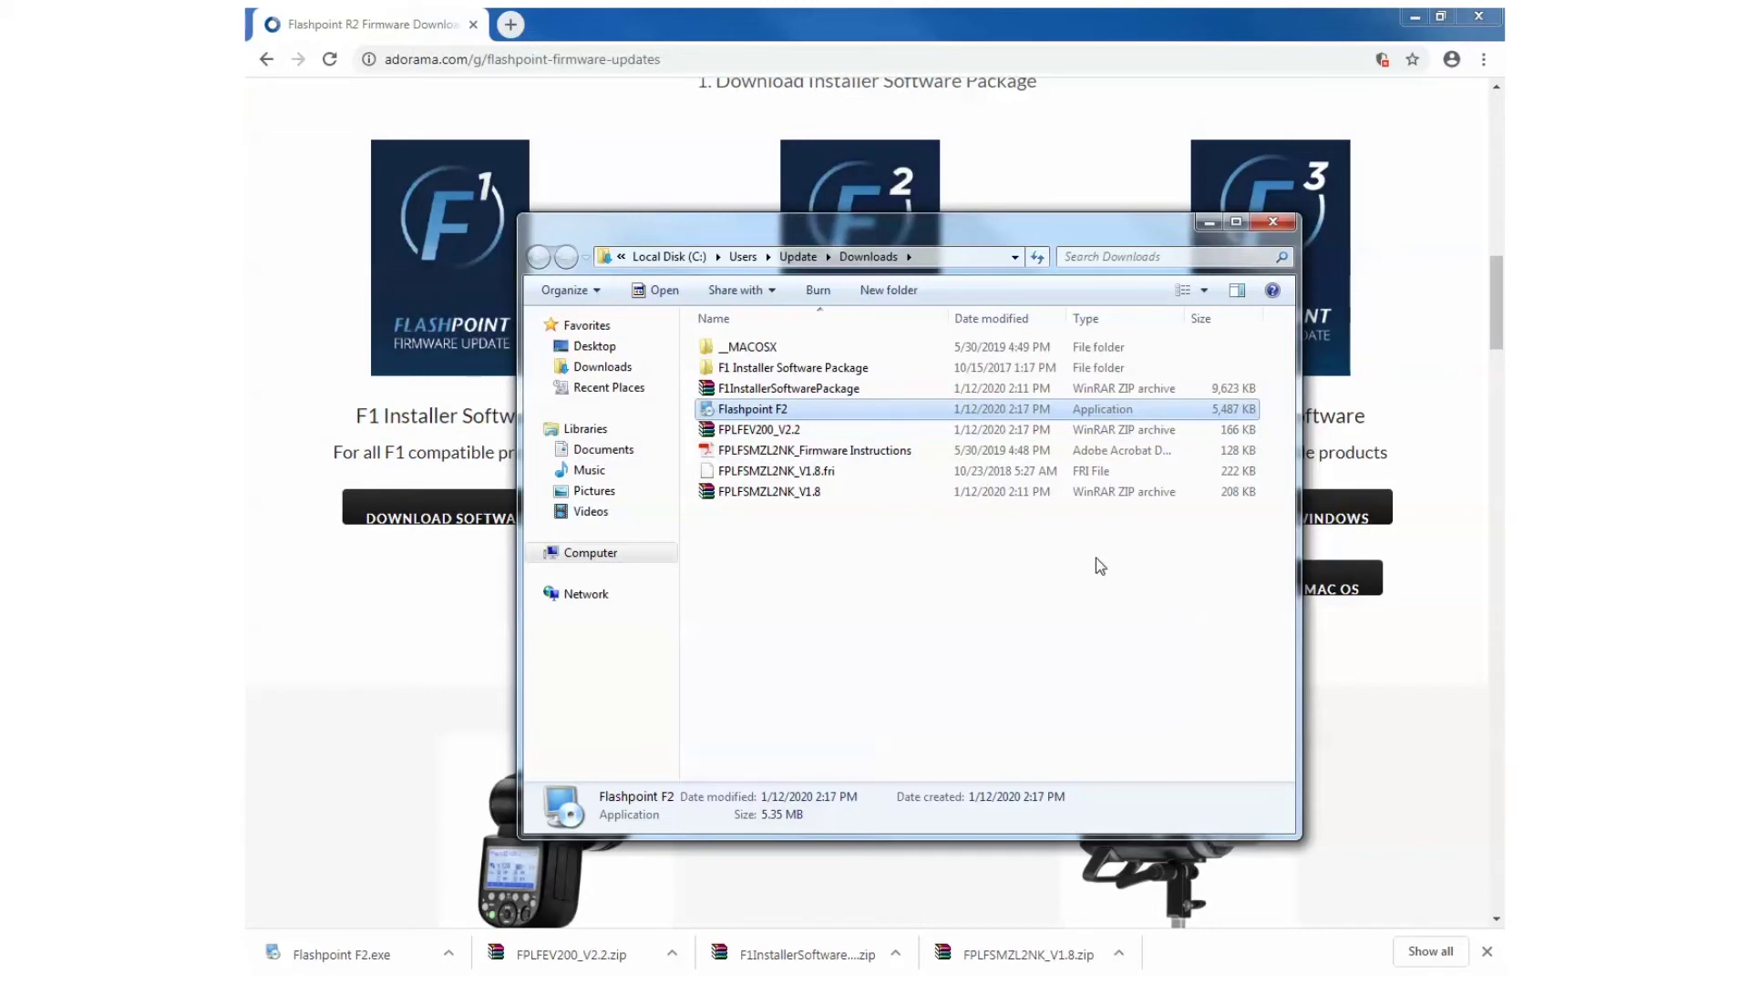
- Clear the desktop and run the Flashpoint F2 shortcut as administrator
click(1414, 17)
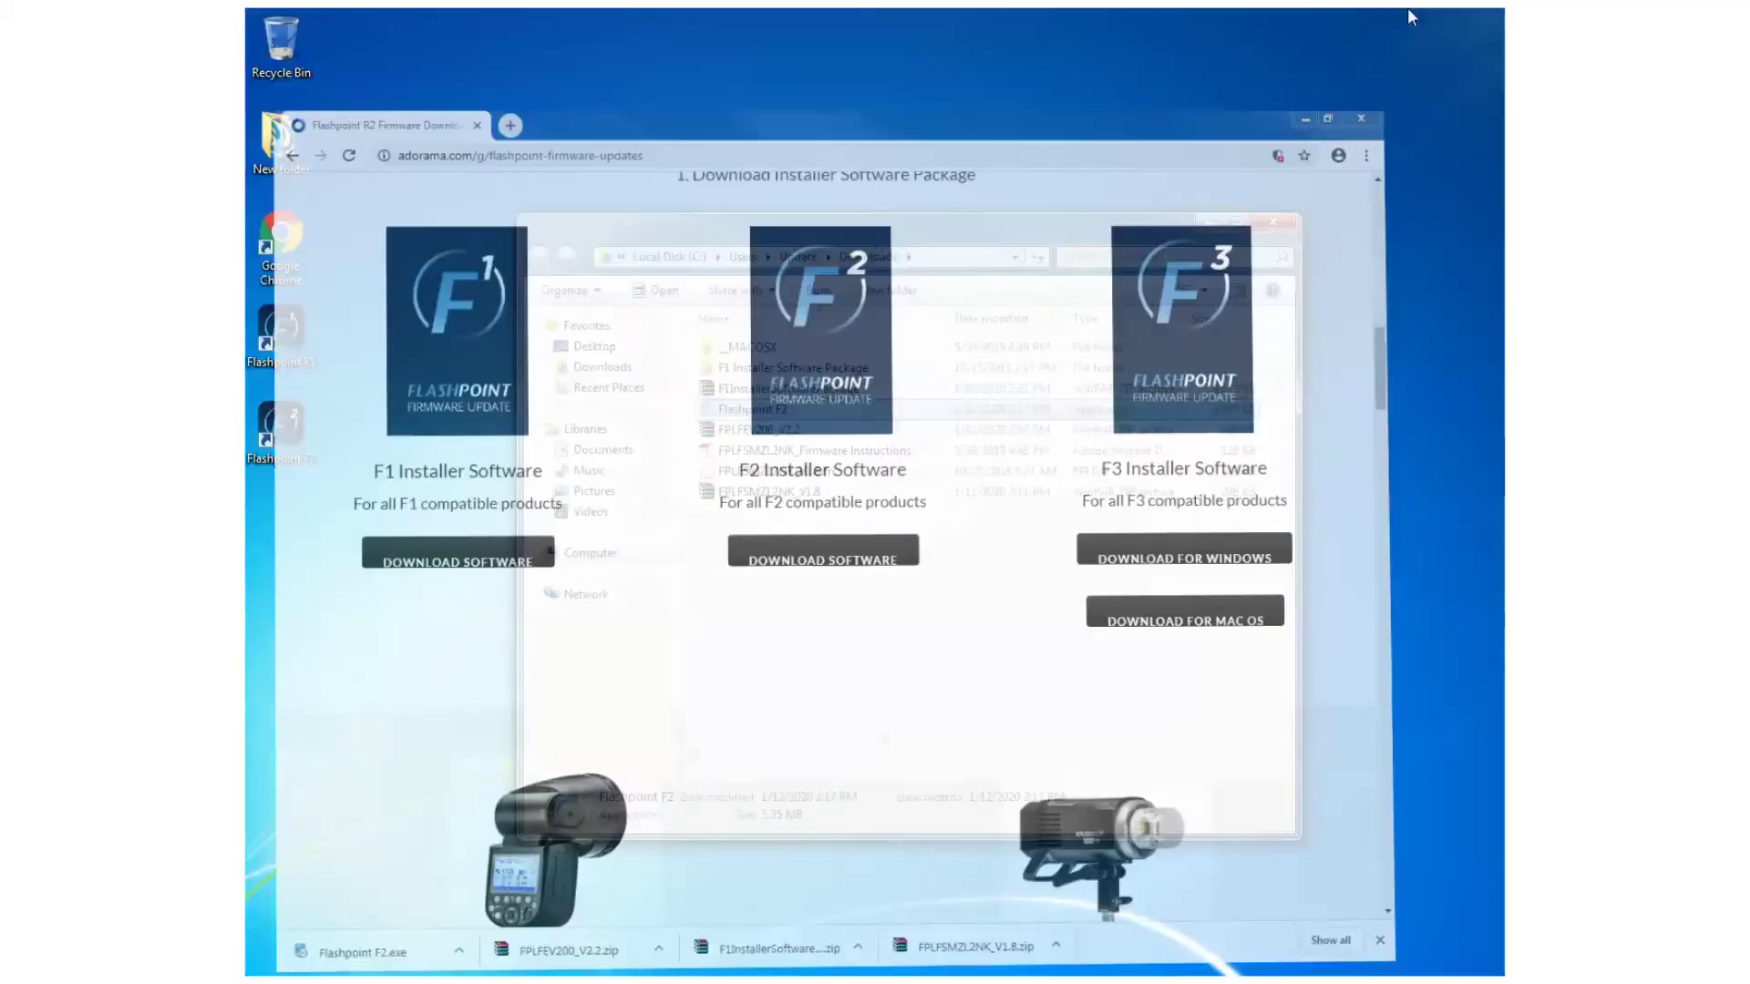
click(1209, 221)
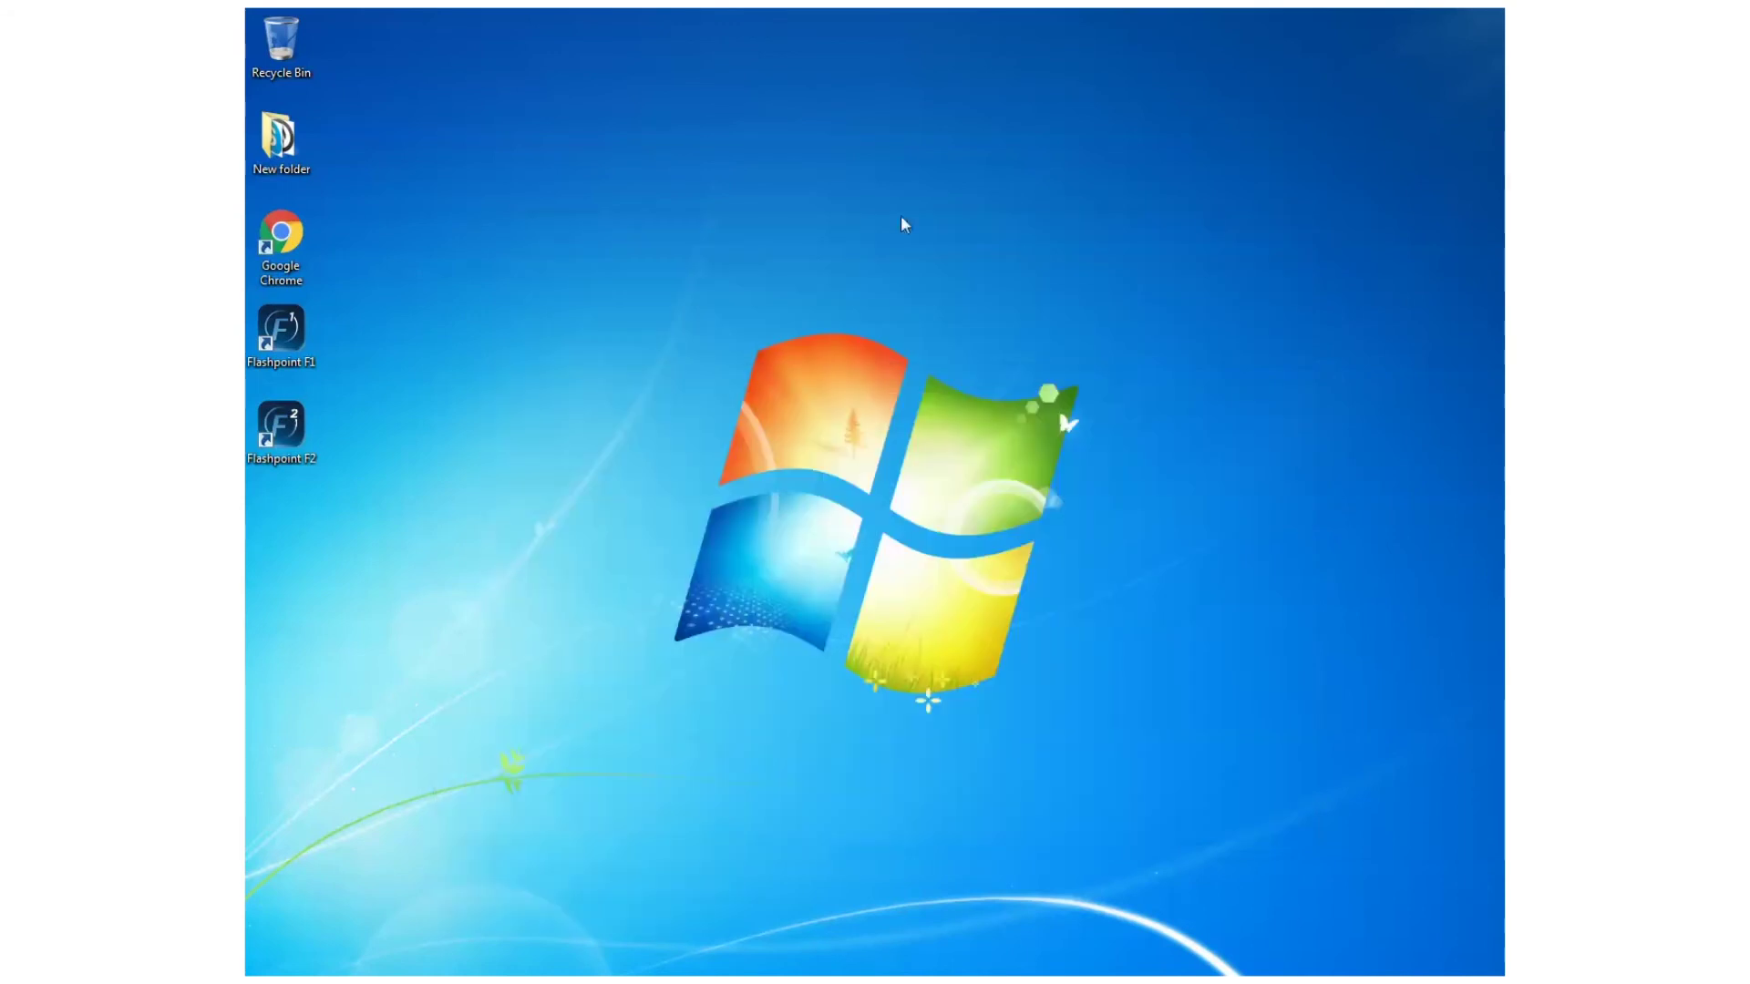
right_click(293, 461)
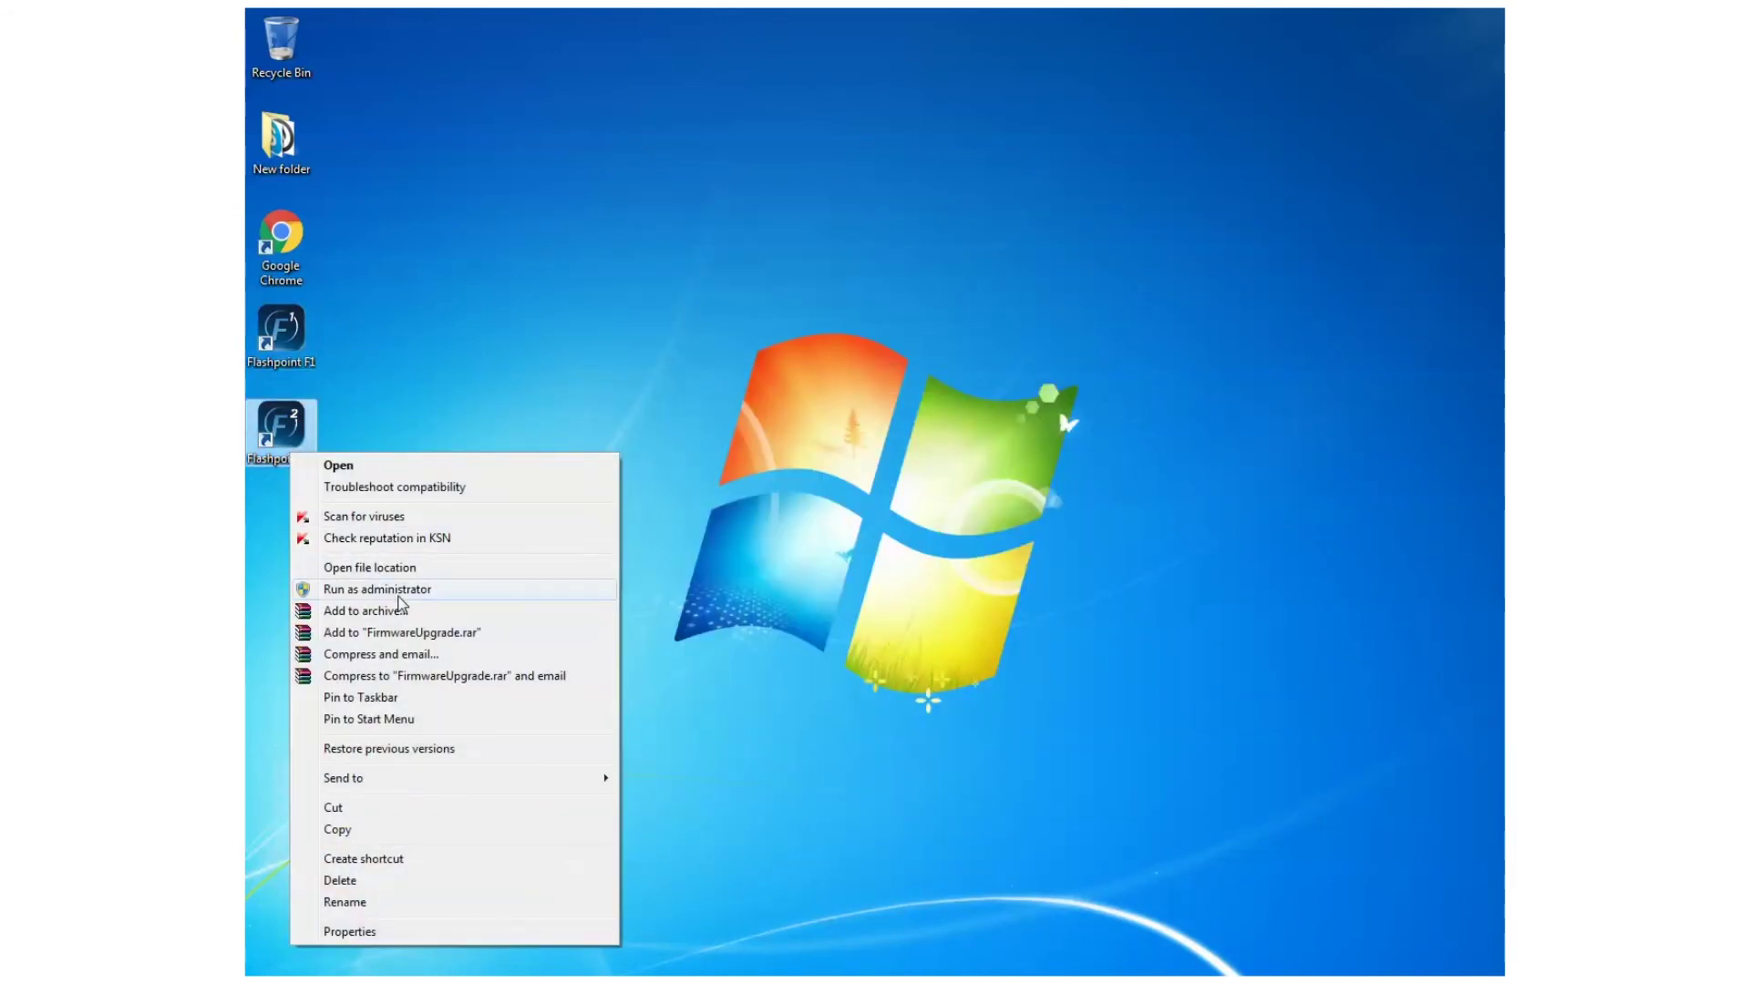
click(398, 595)
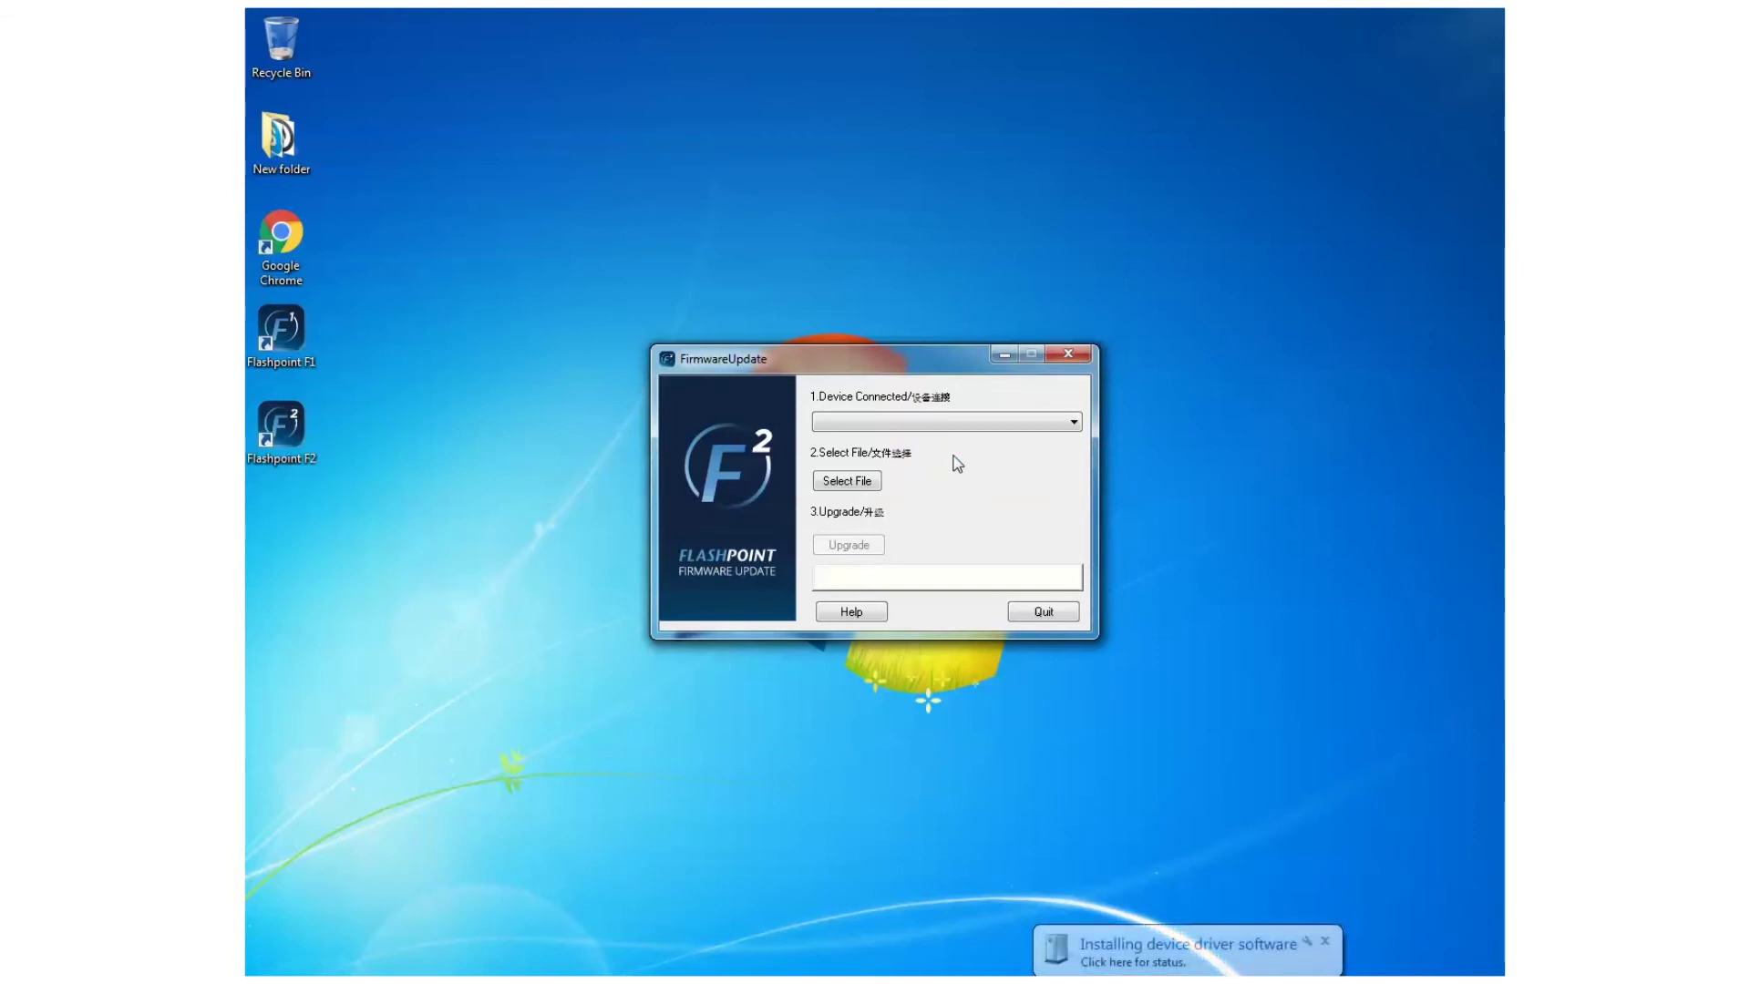
click(1194, 945)
- Install the STM Device in DFU Mode driver without Windows Update, then close the dialog
drag(656, 344, 629, 126)
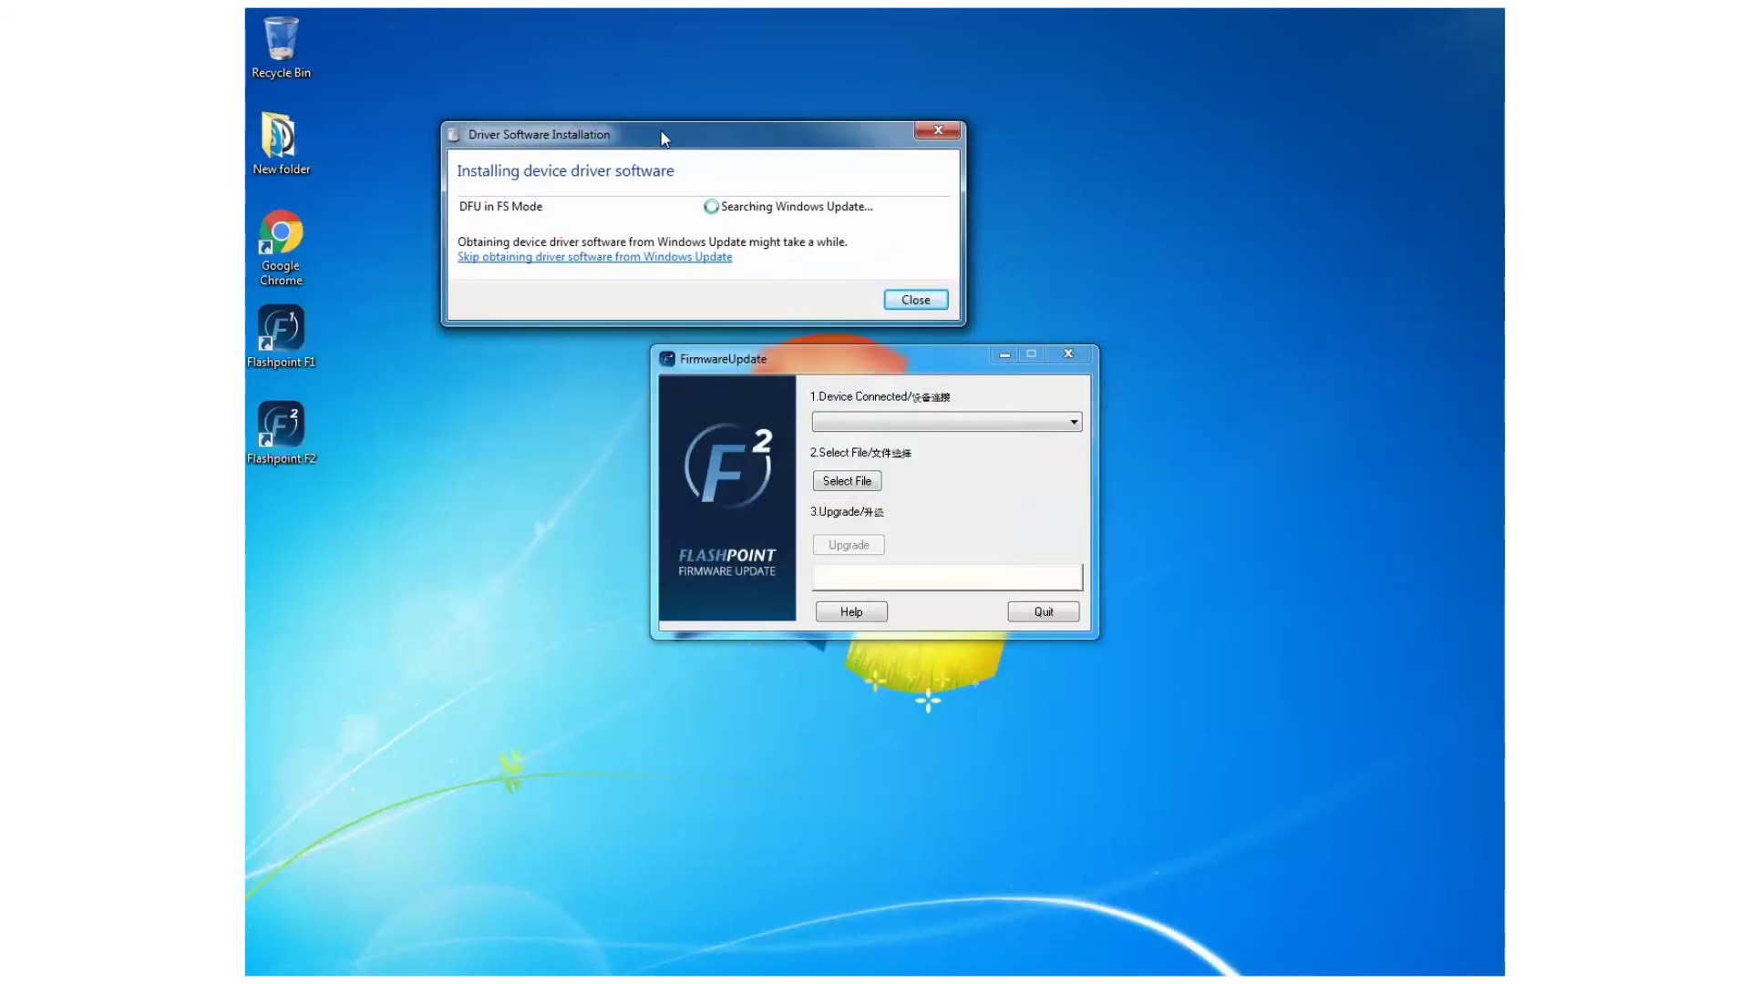
click(568, 258)
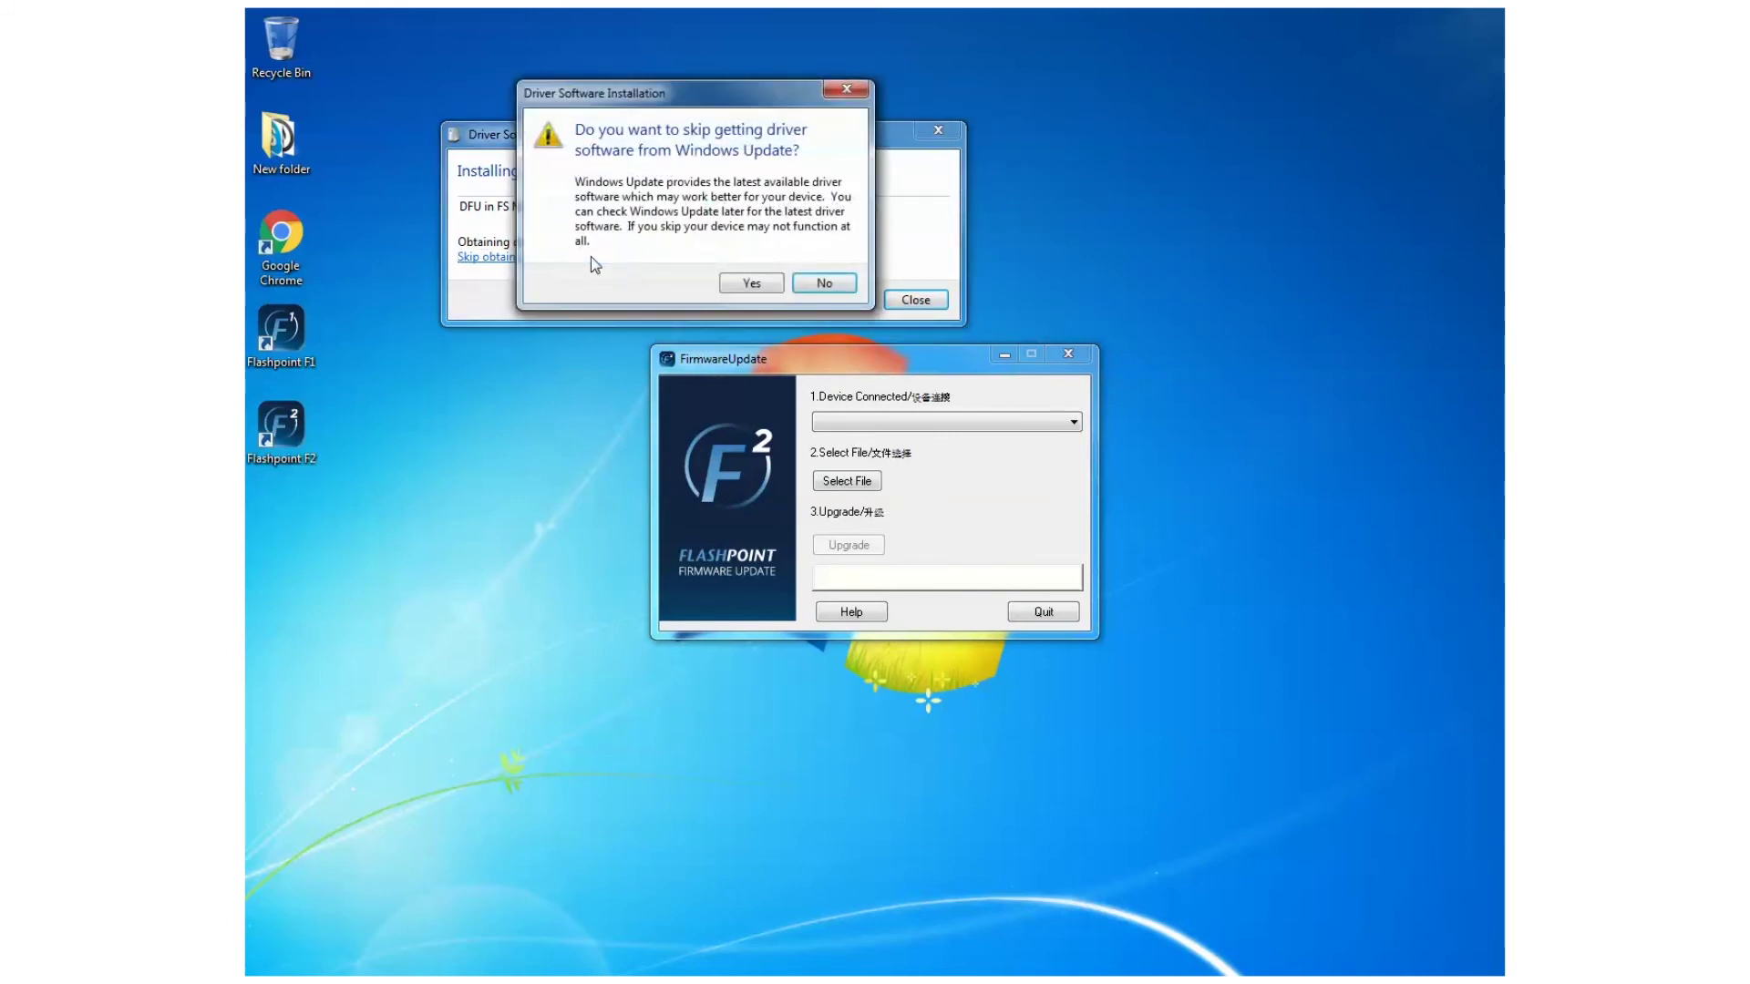
click(751, 284)
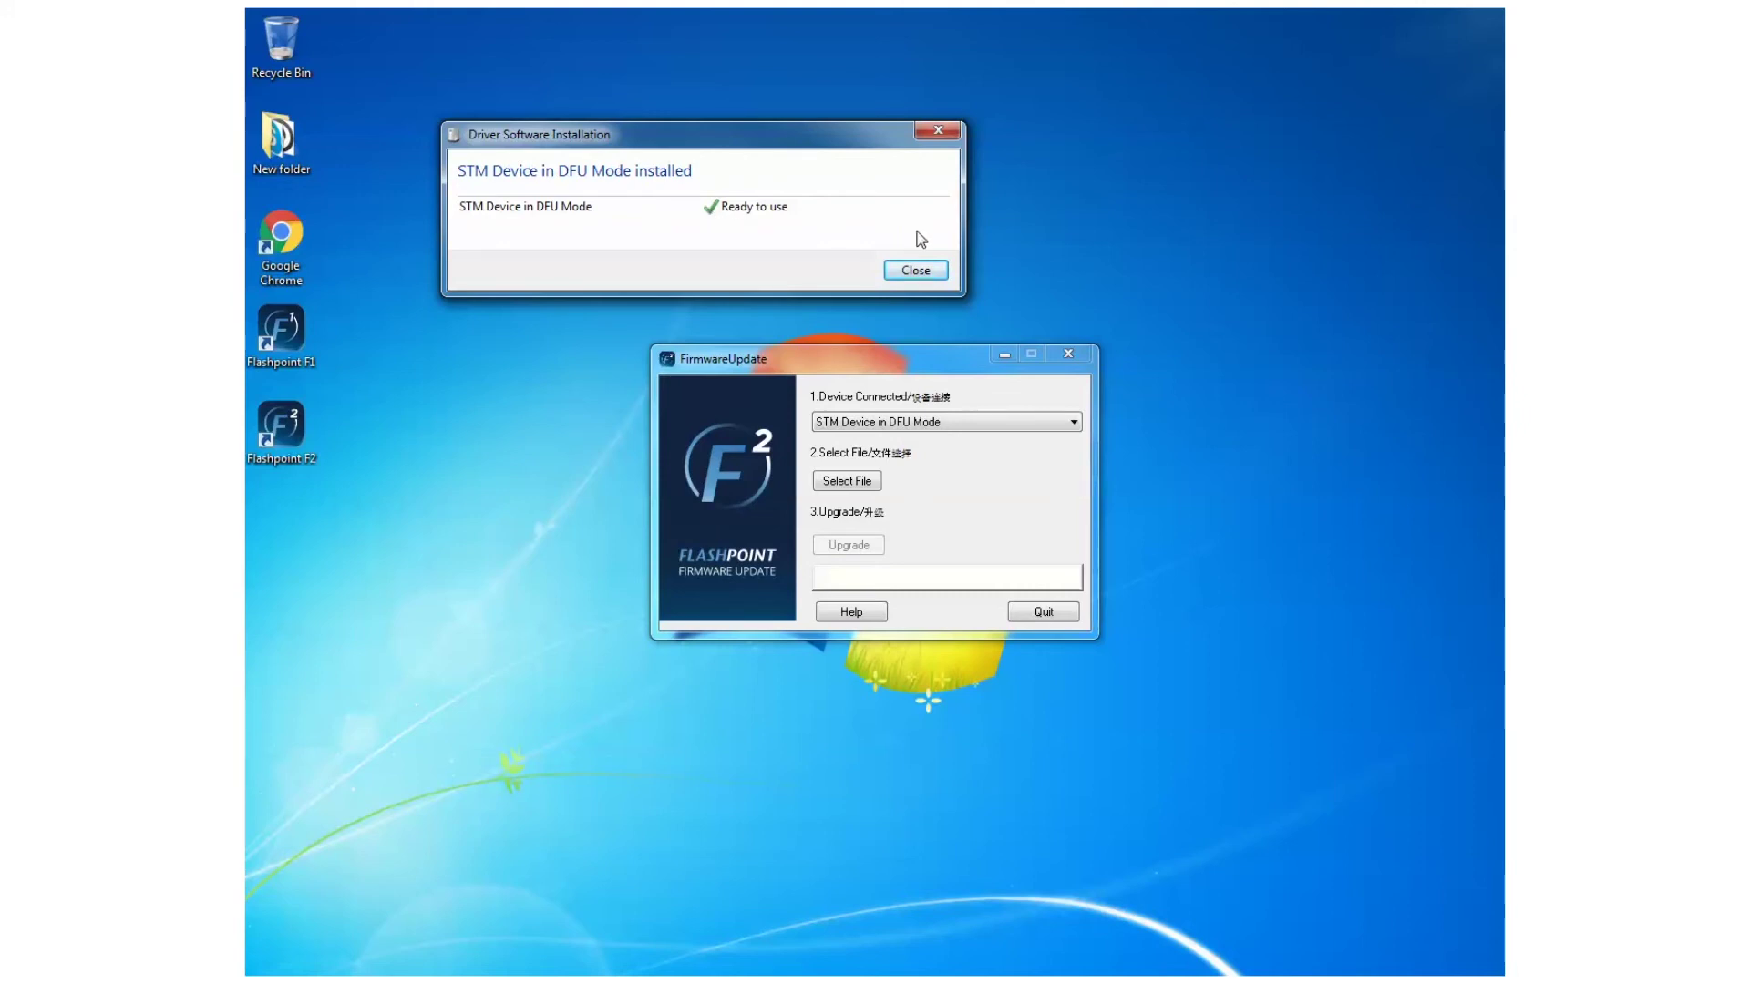
click(922, 270)
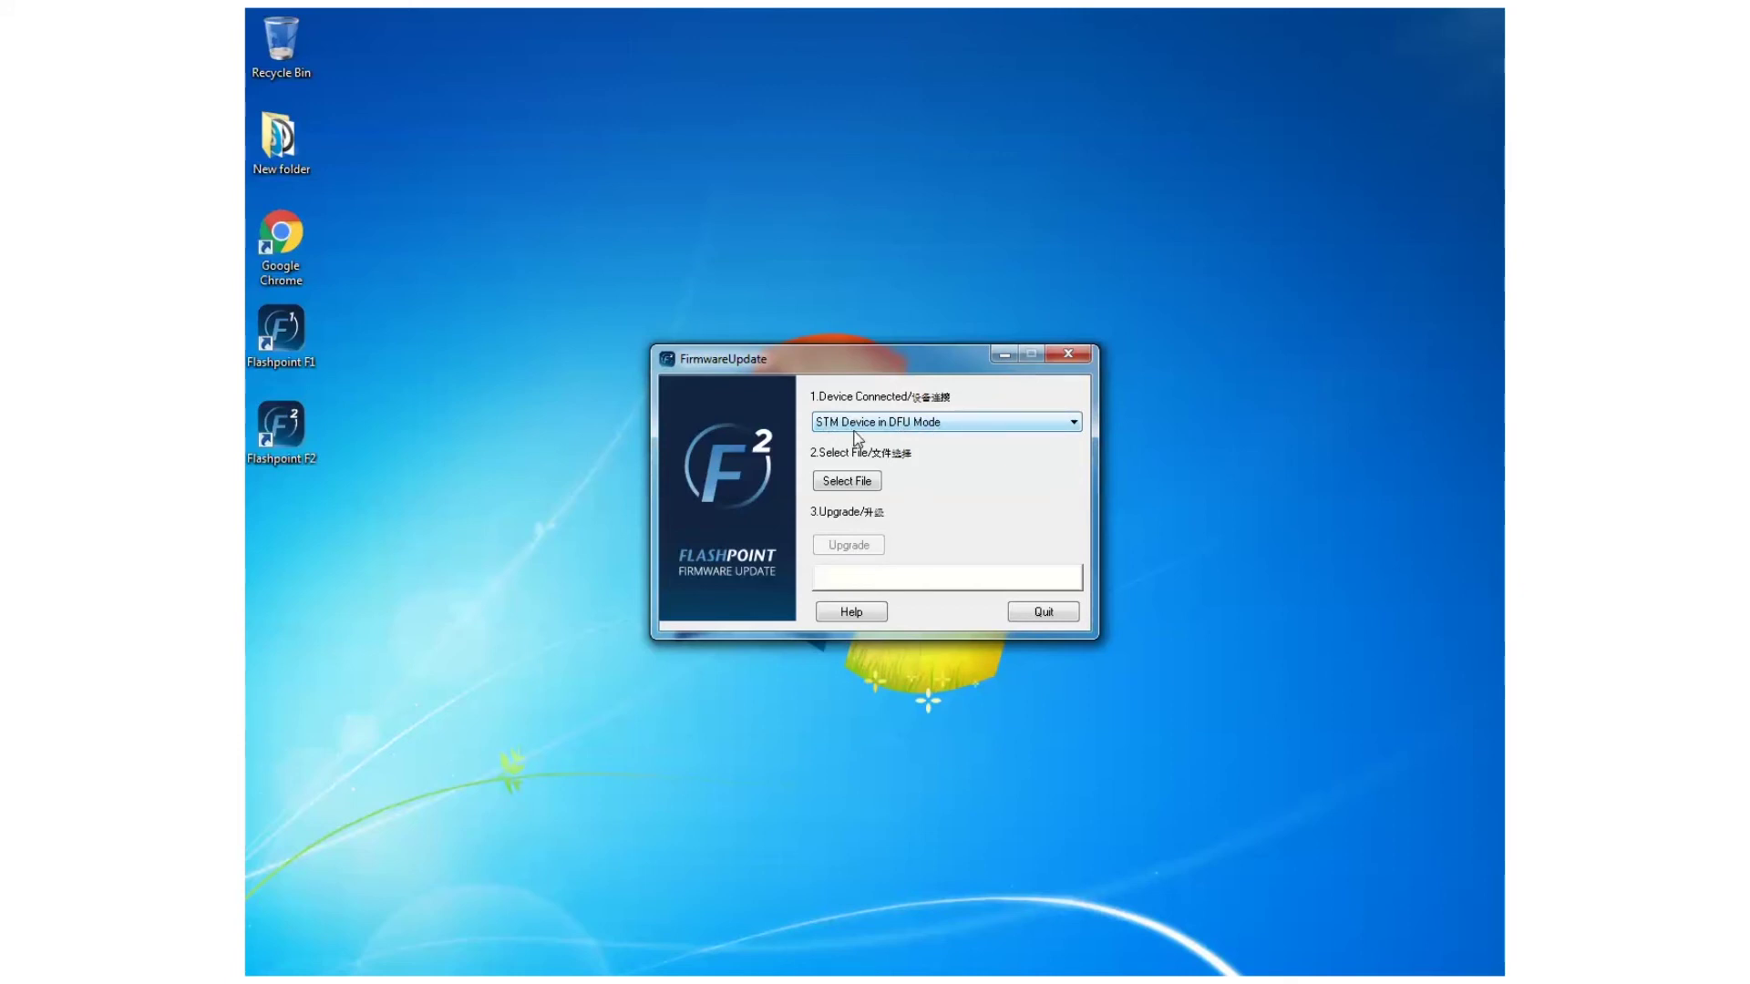
- With the .dfu Open dialog up, extract FPLFEV200_V2.2.zip into Downloads, replacing all files
click(840, 483)
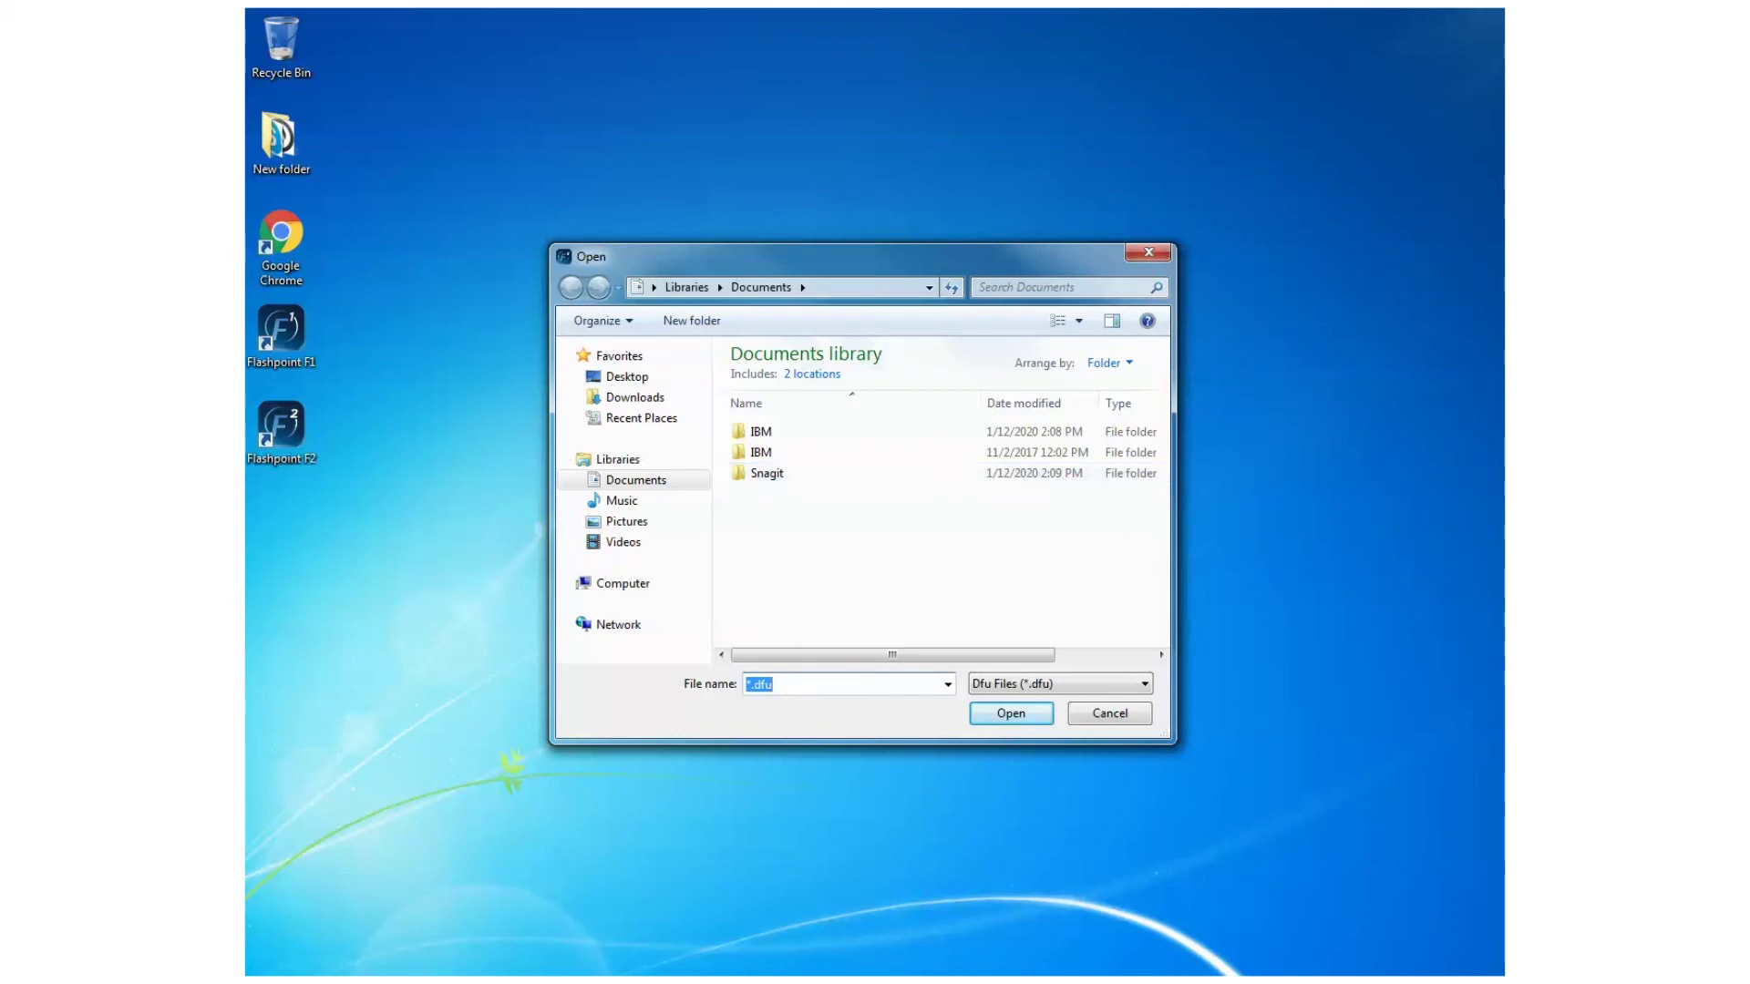
mouse_move(481, 979)
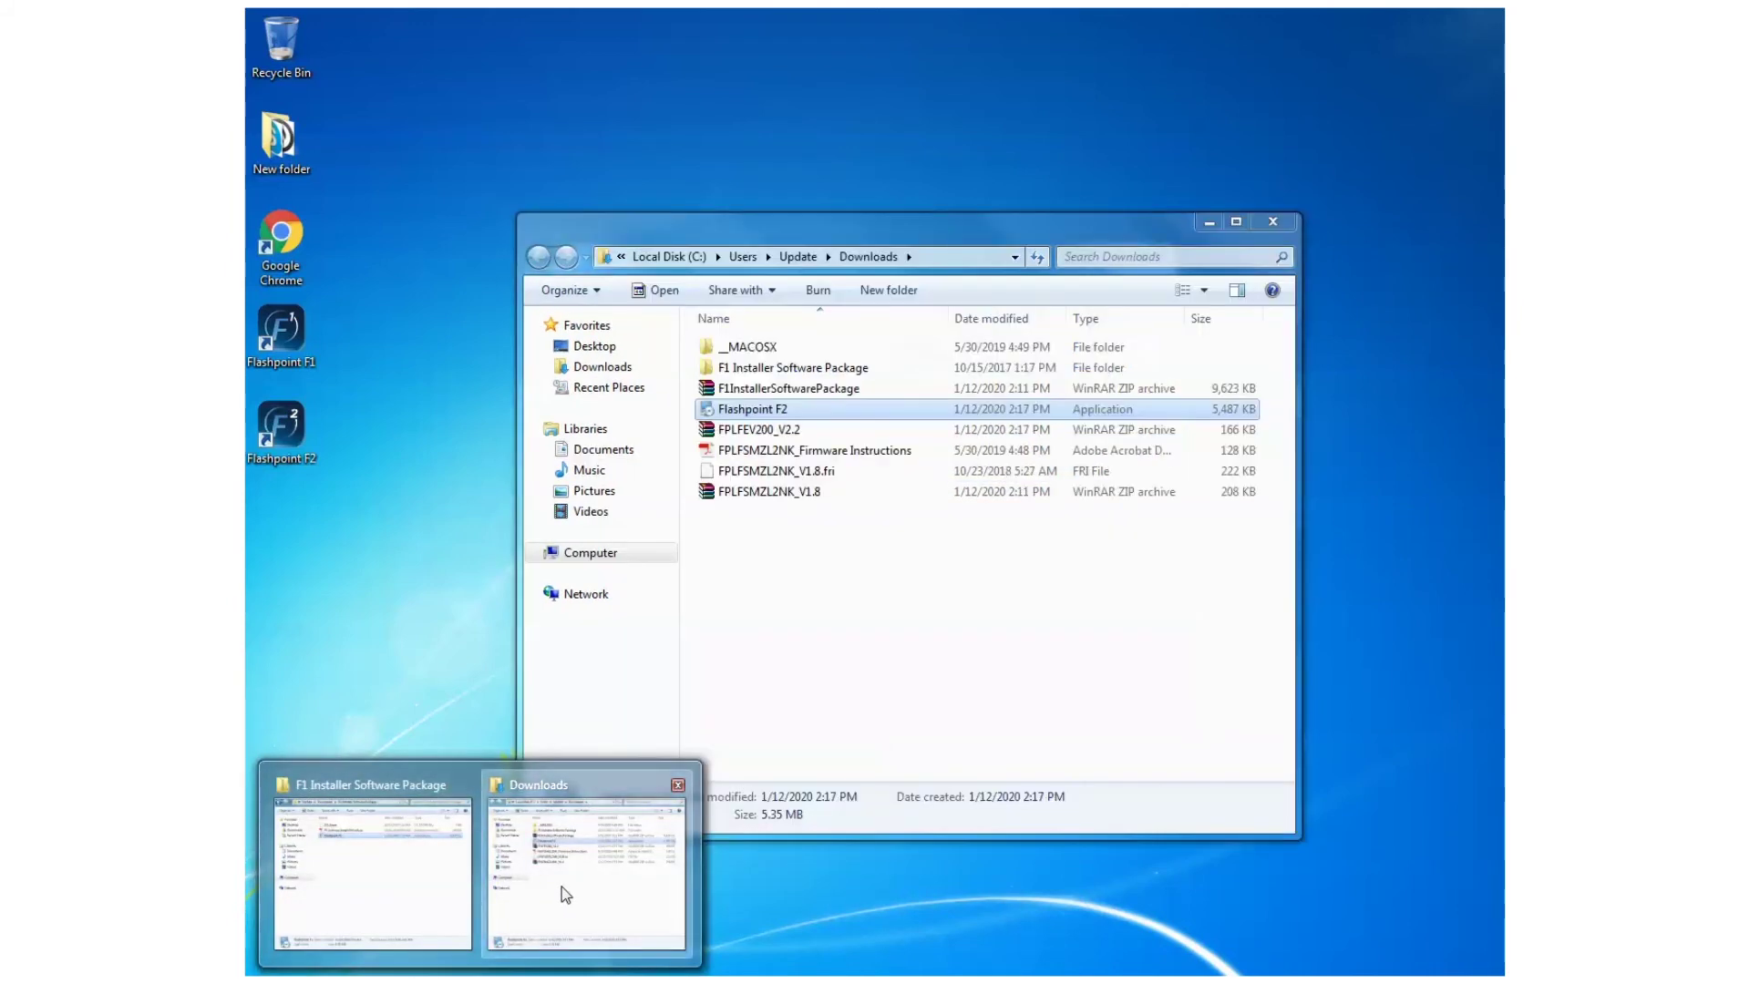
click(561, 888)
click(749, 432)
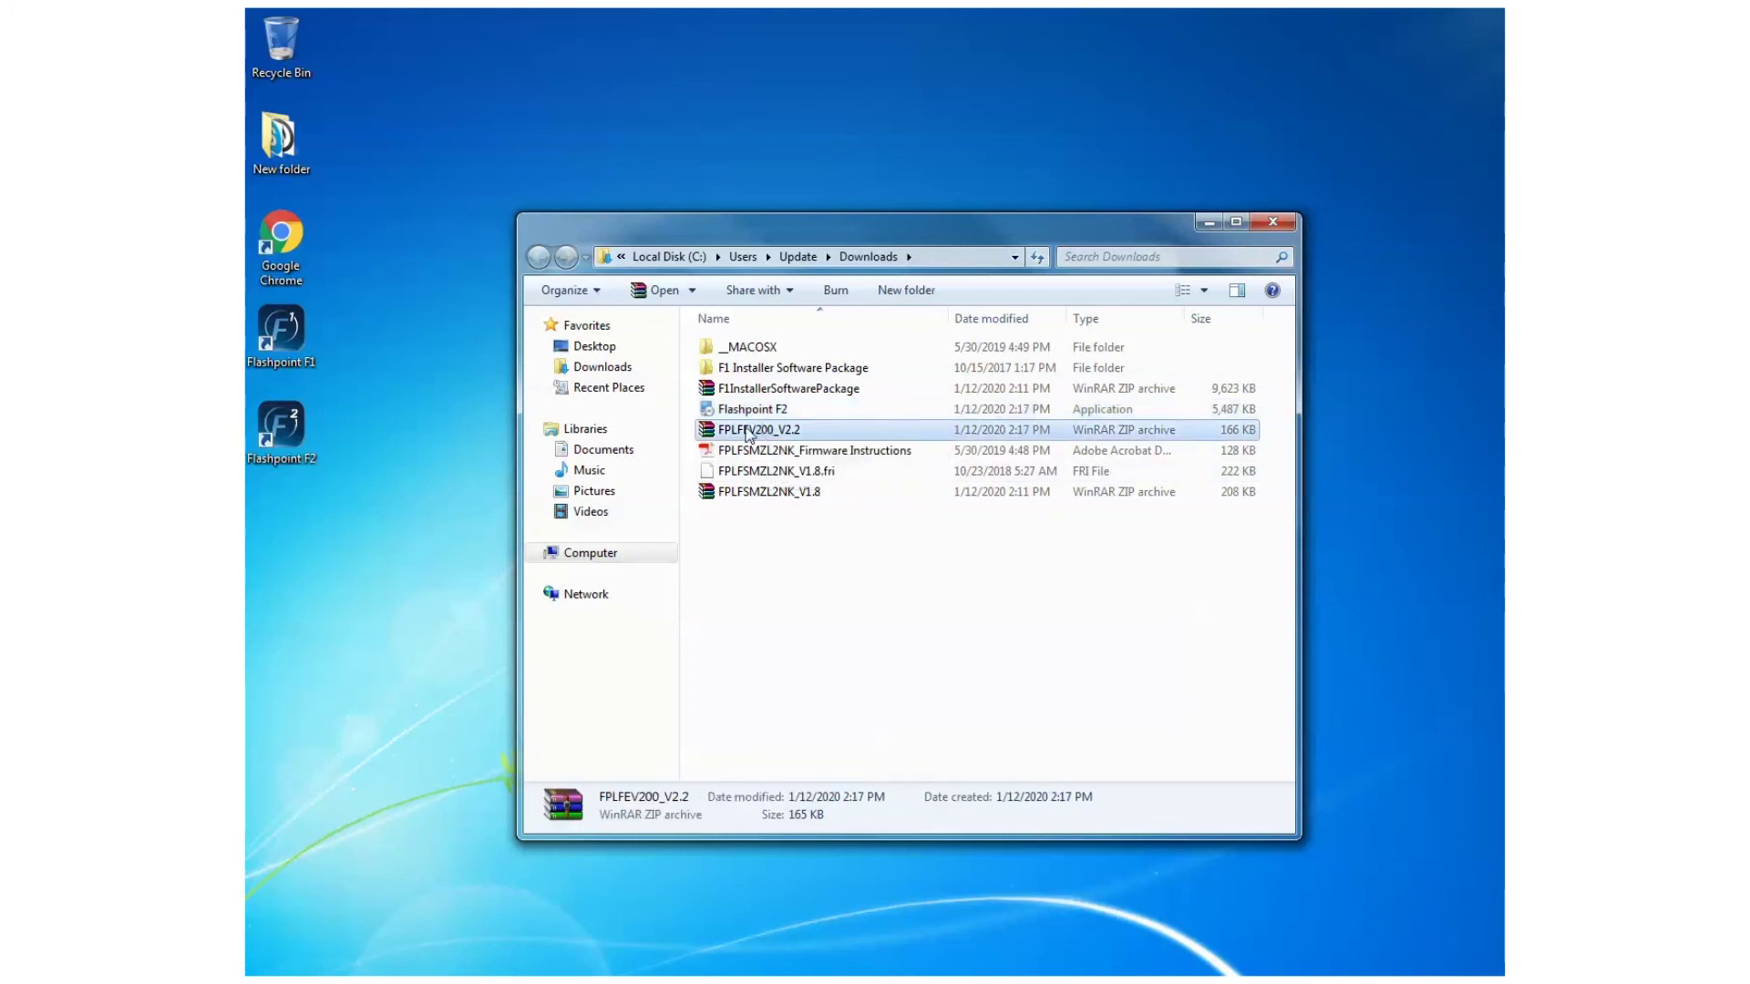
drag(750, 432, 864, 610)
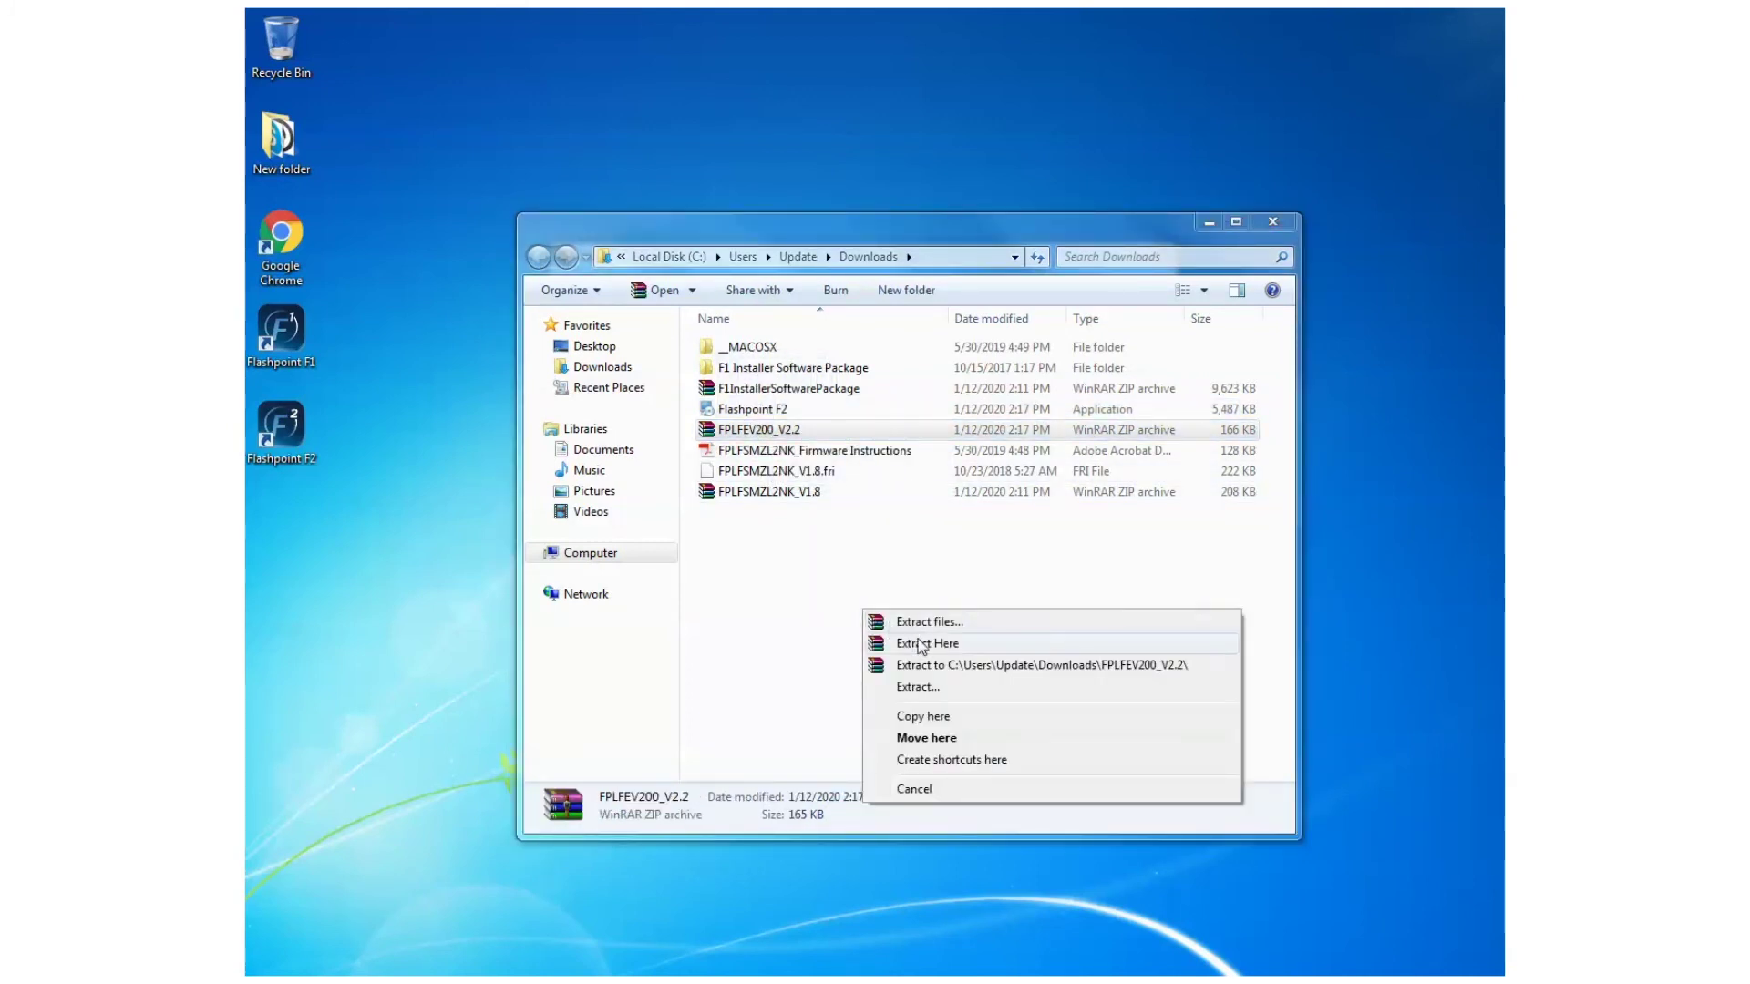
click(922, 643)
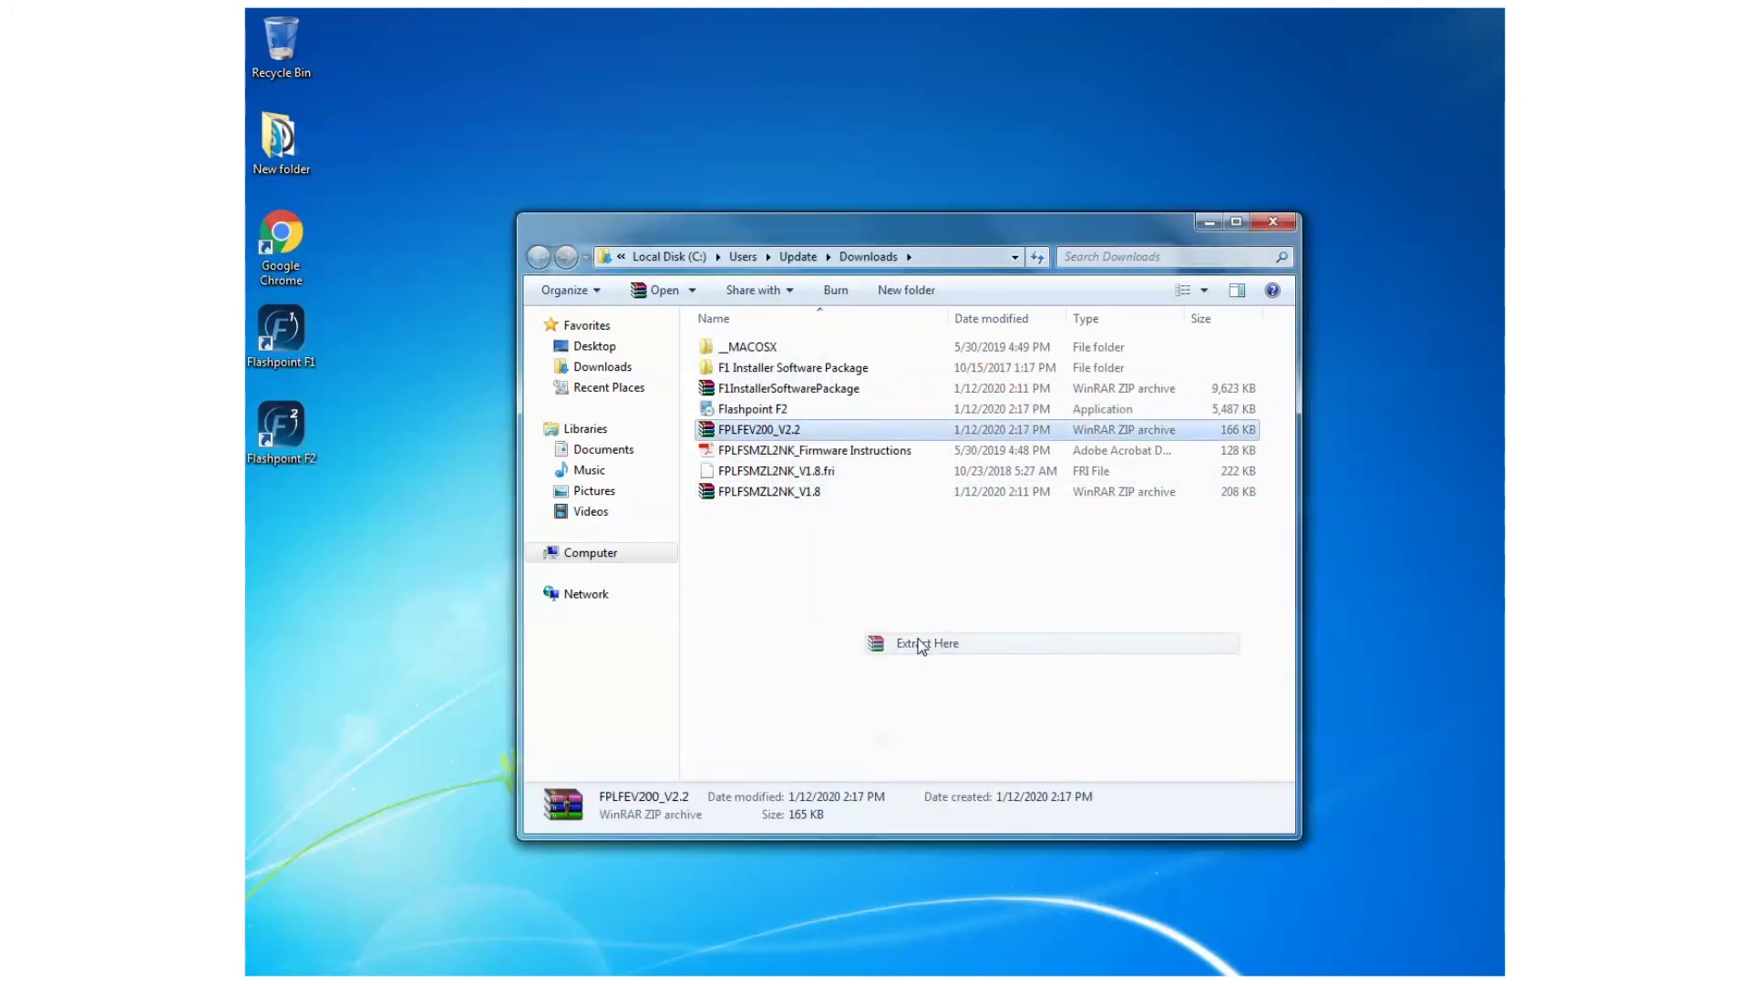
right_click(773, 452)
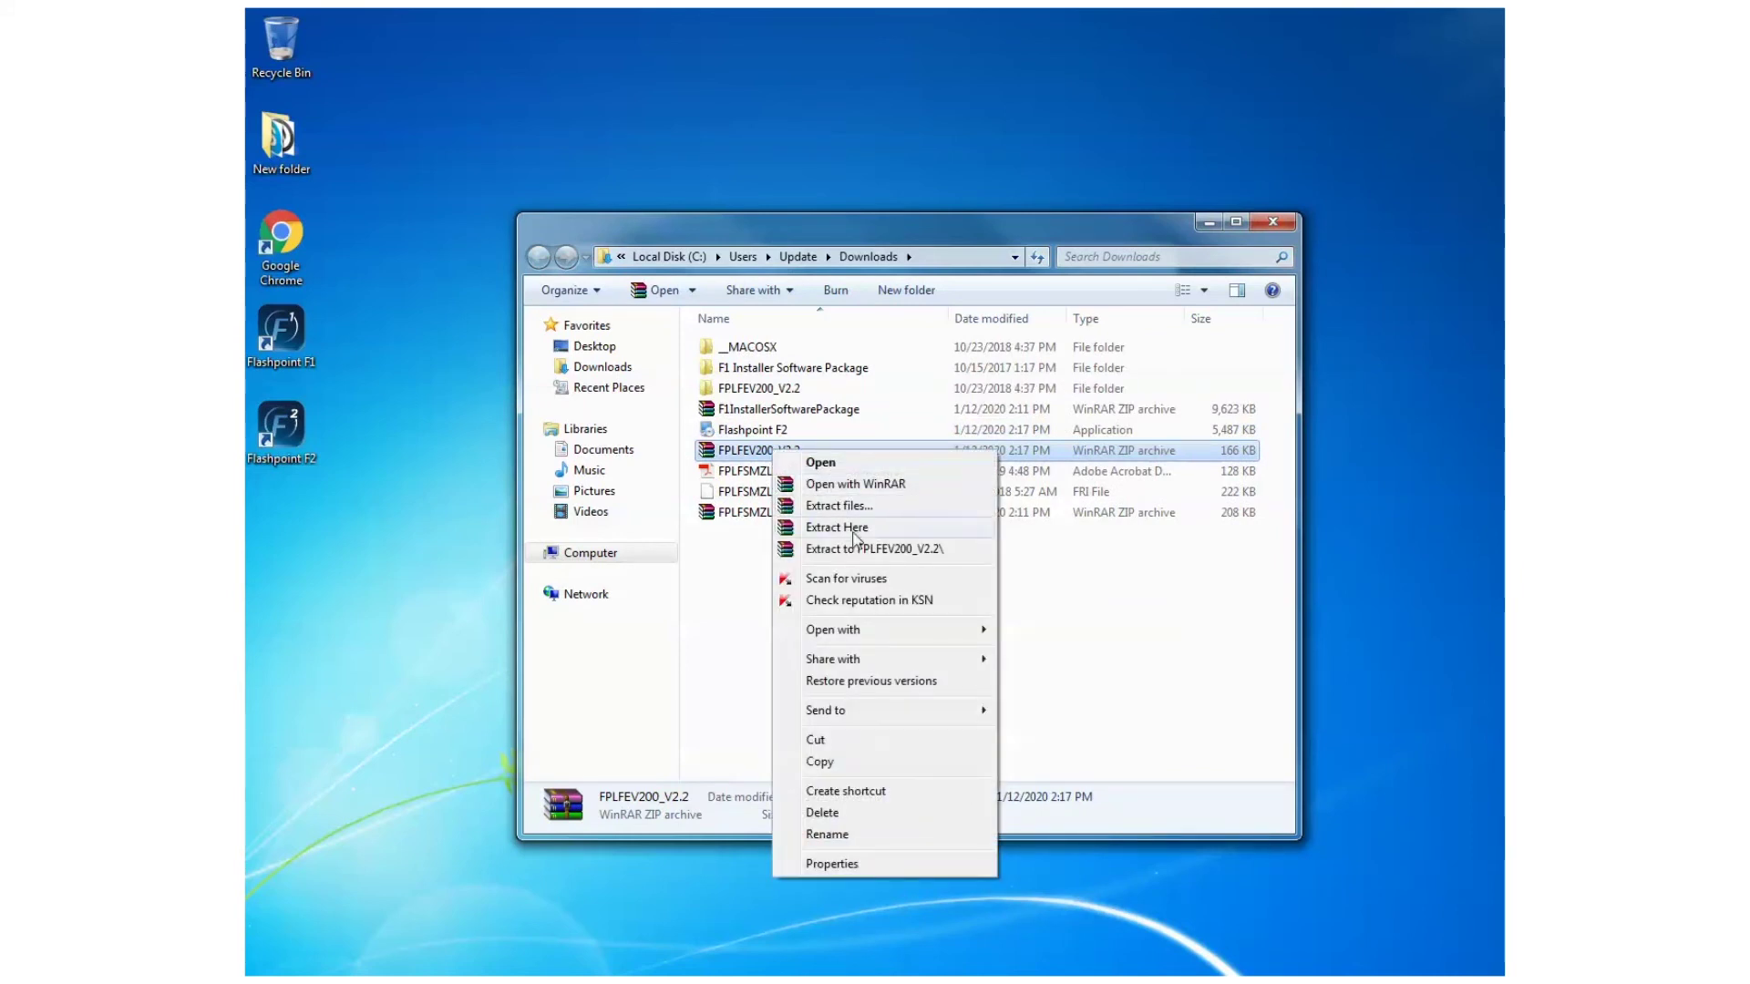
click(855, 530)
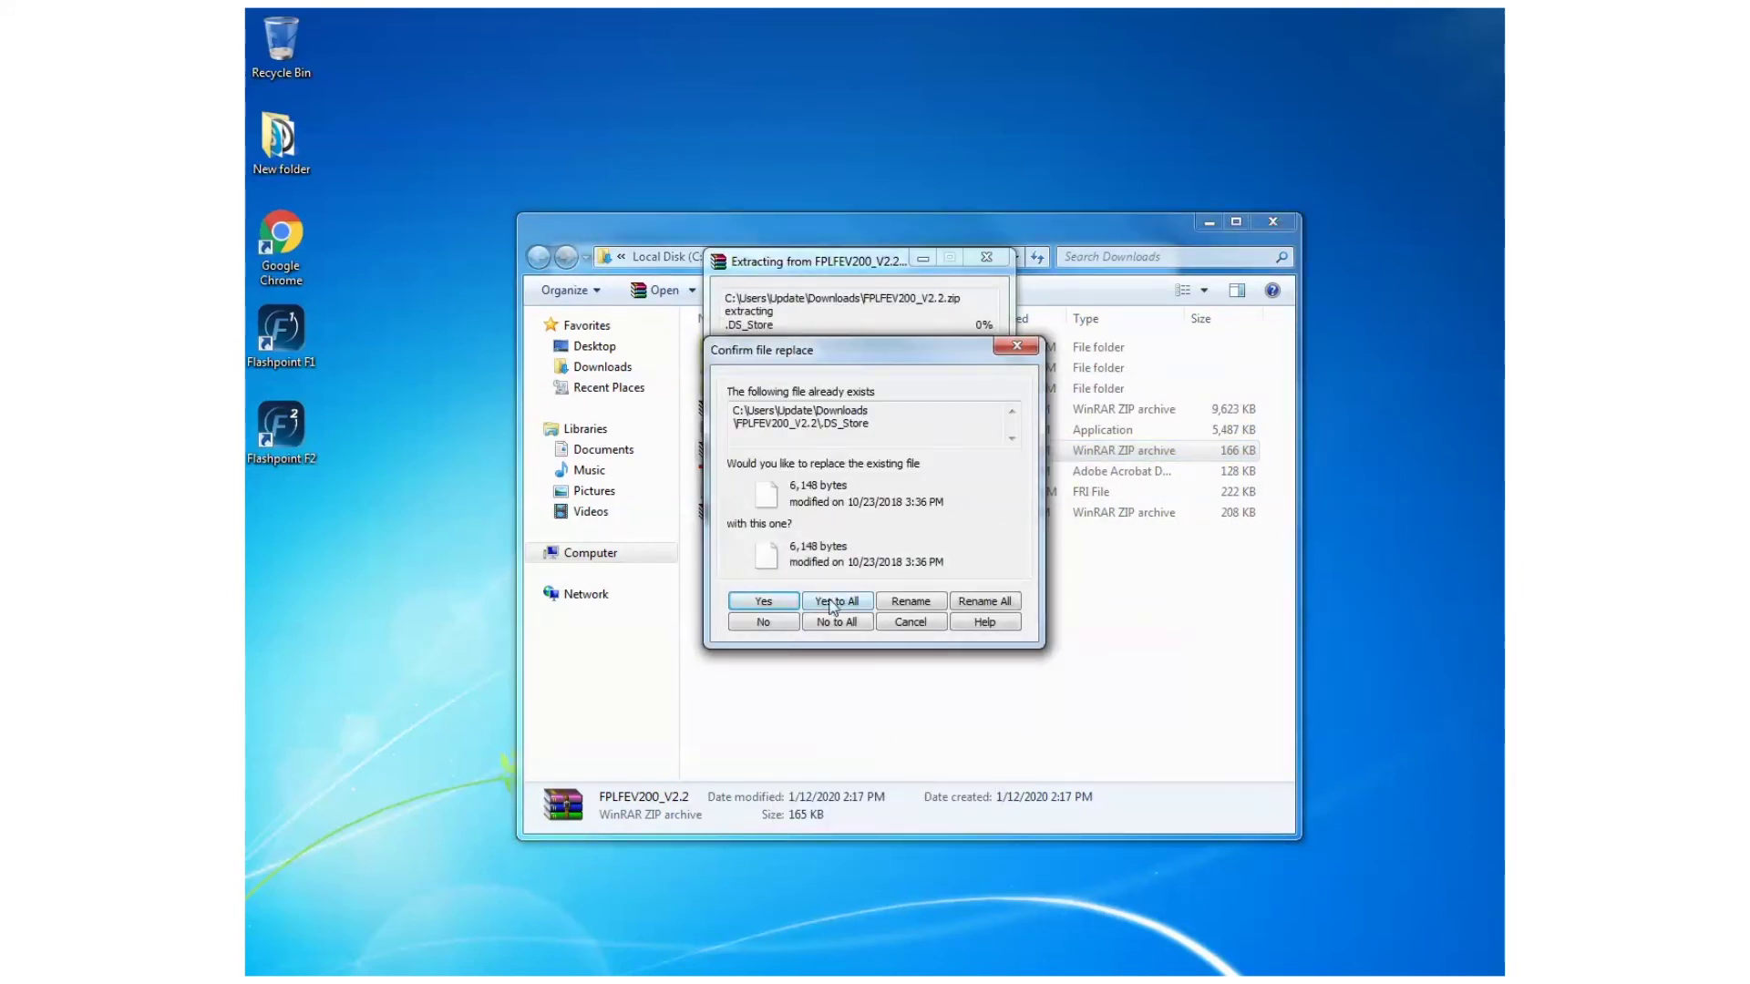
click(832, 603)
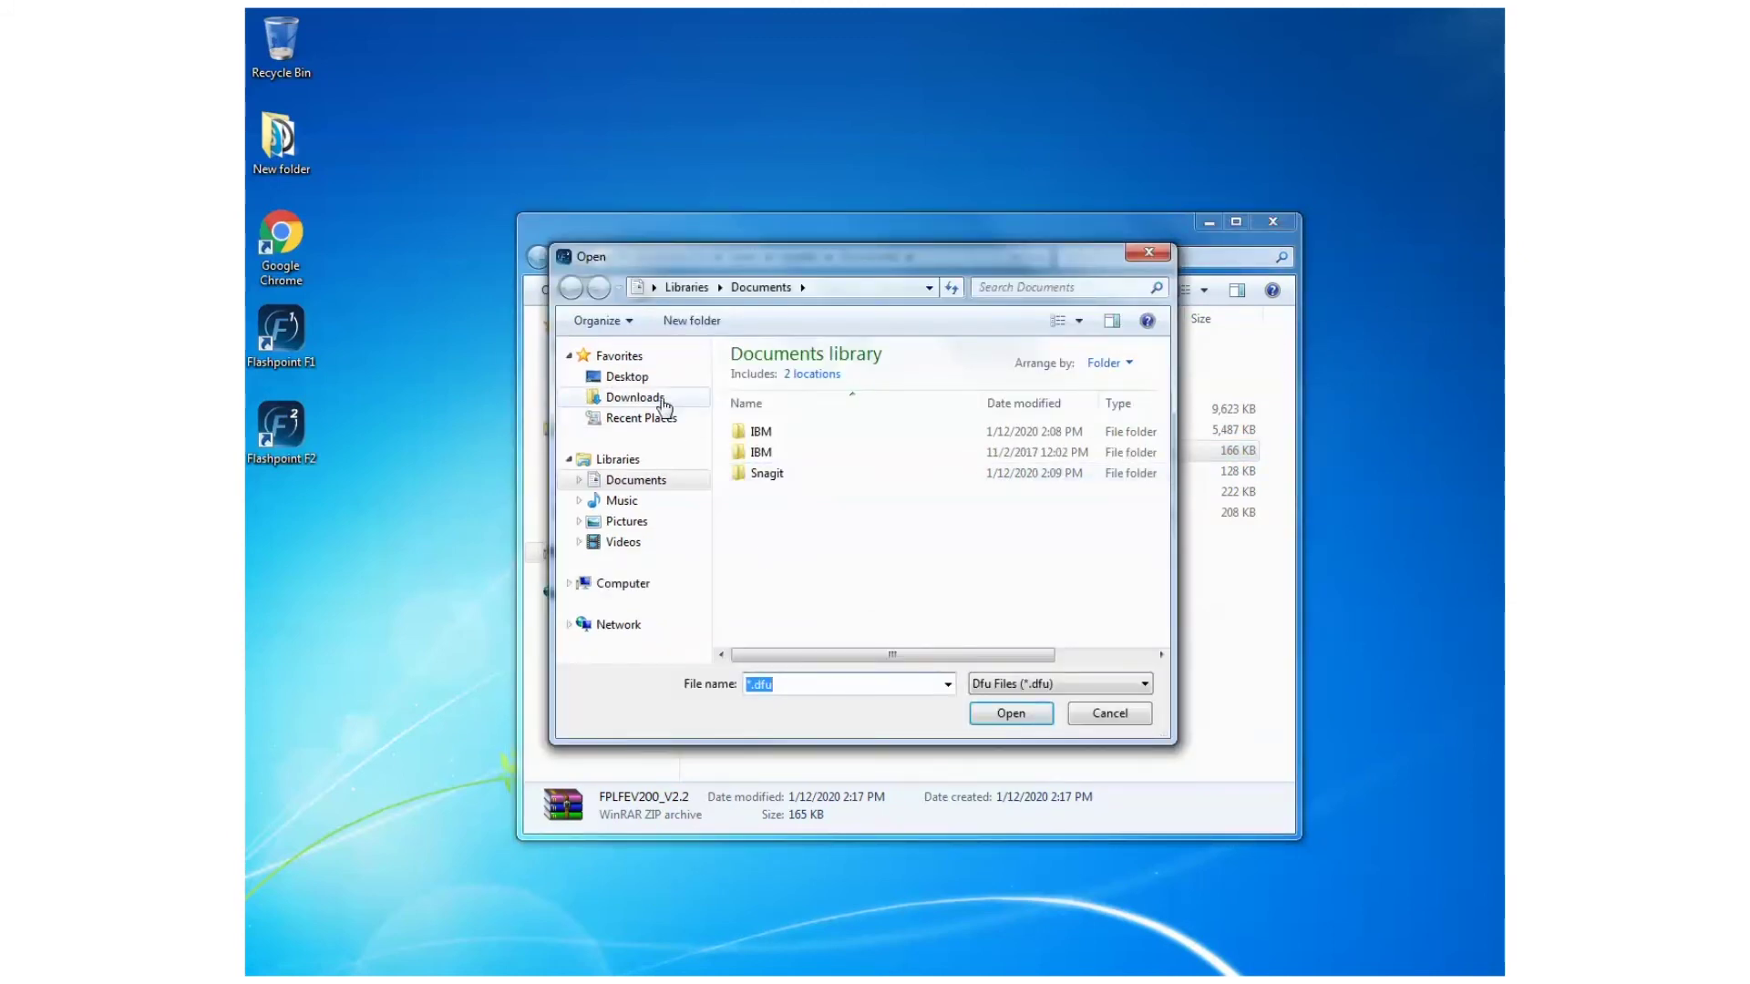
- Load Downloads\FPLFEV200_V2.2\FPLFEV200_V2.2.dfu, upgrade the device, and close the updater
click(662, 402)
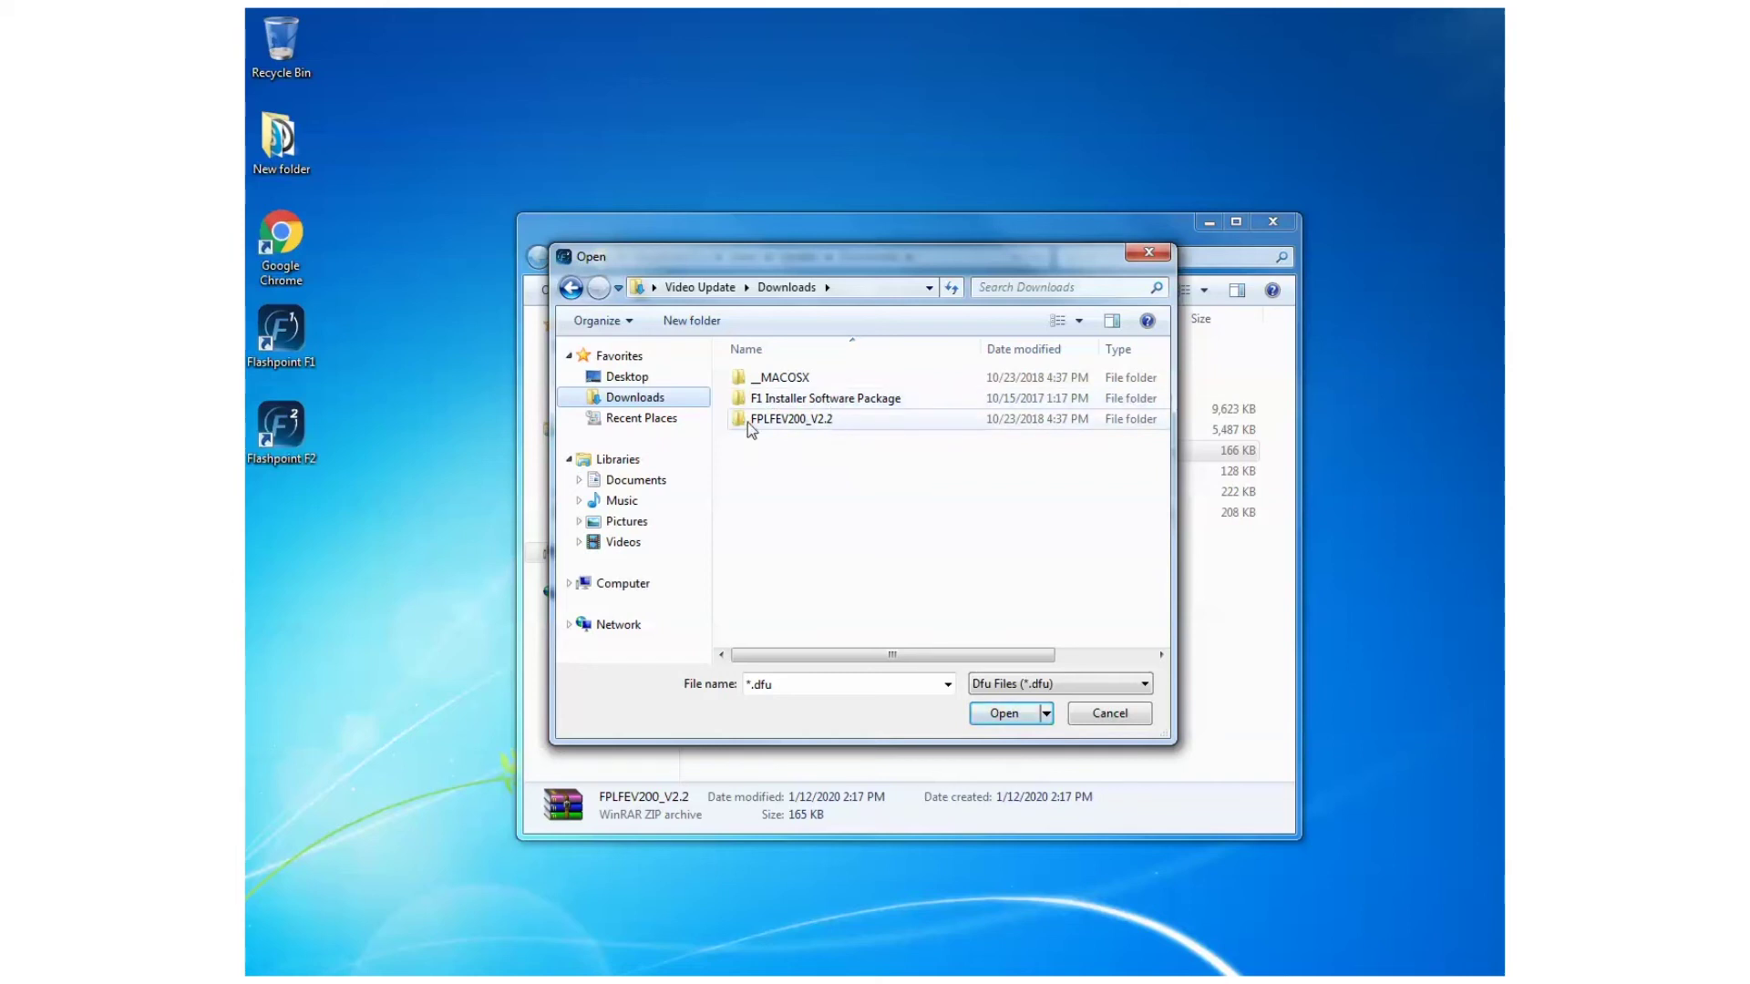
double_click(790, 425)
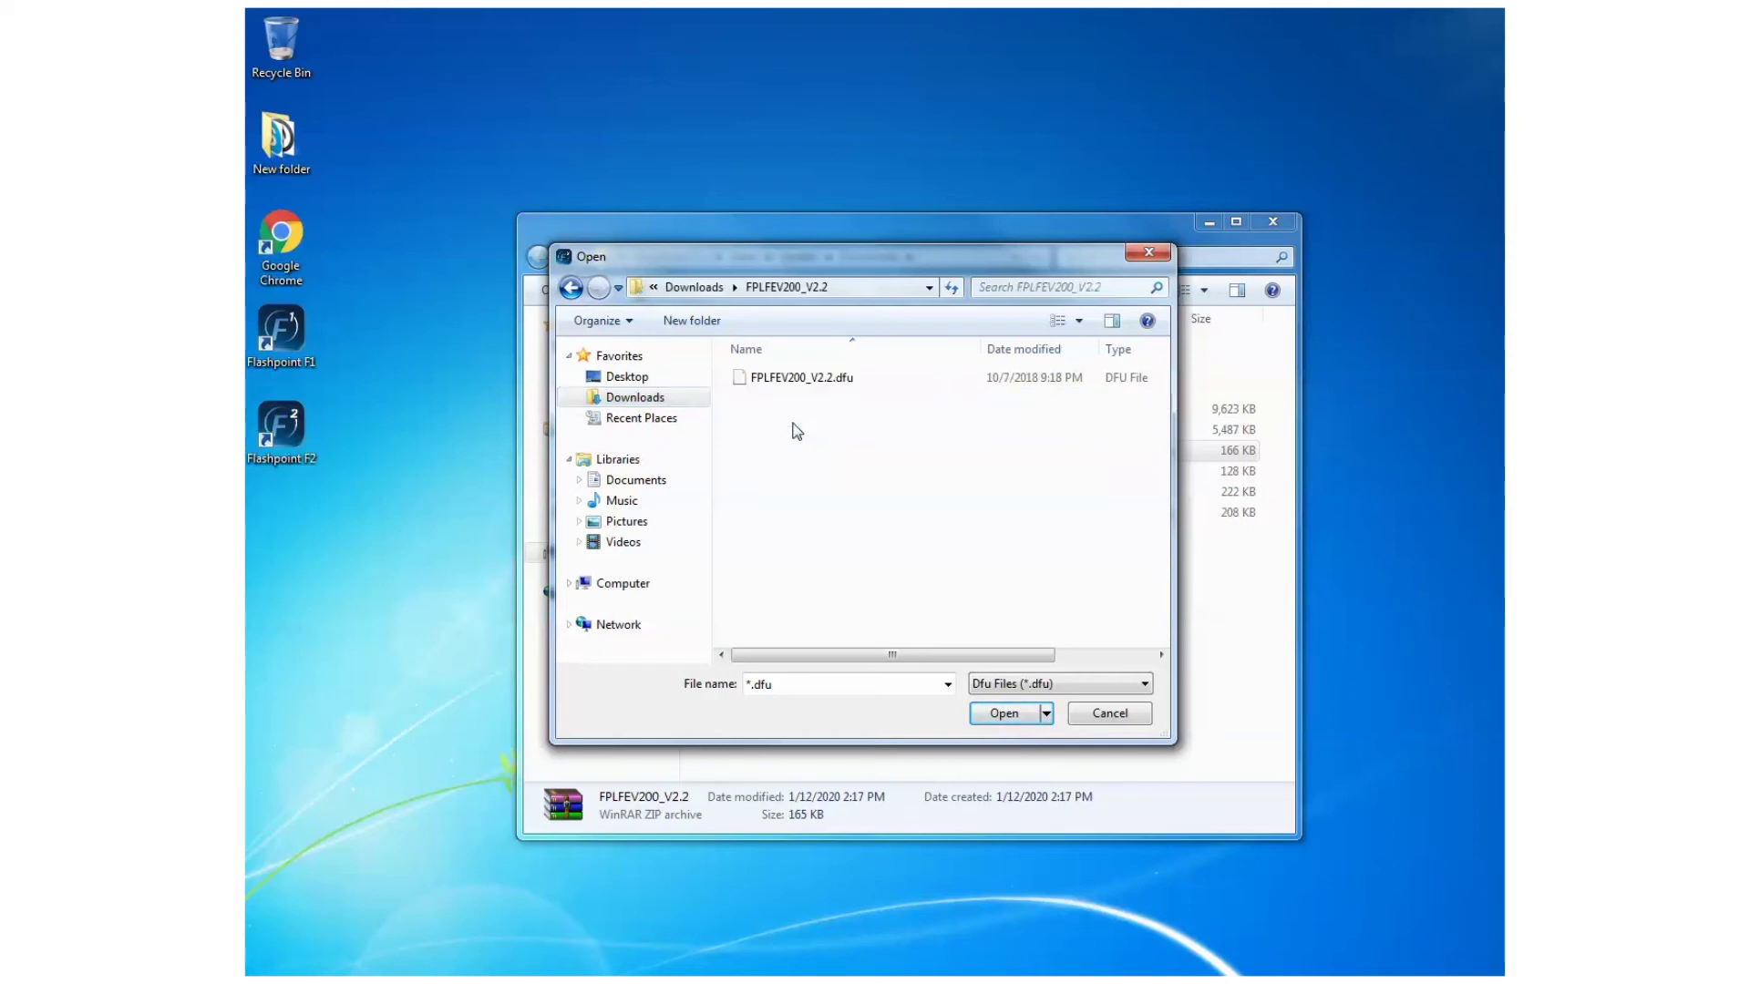
click(821, 381)
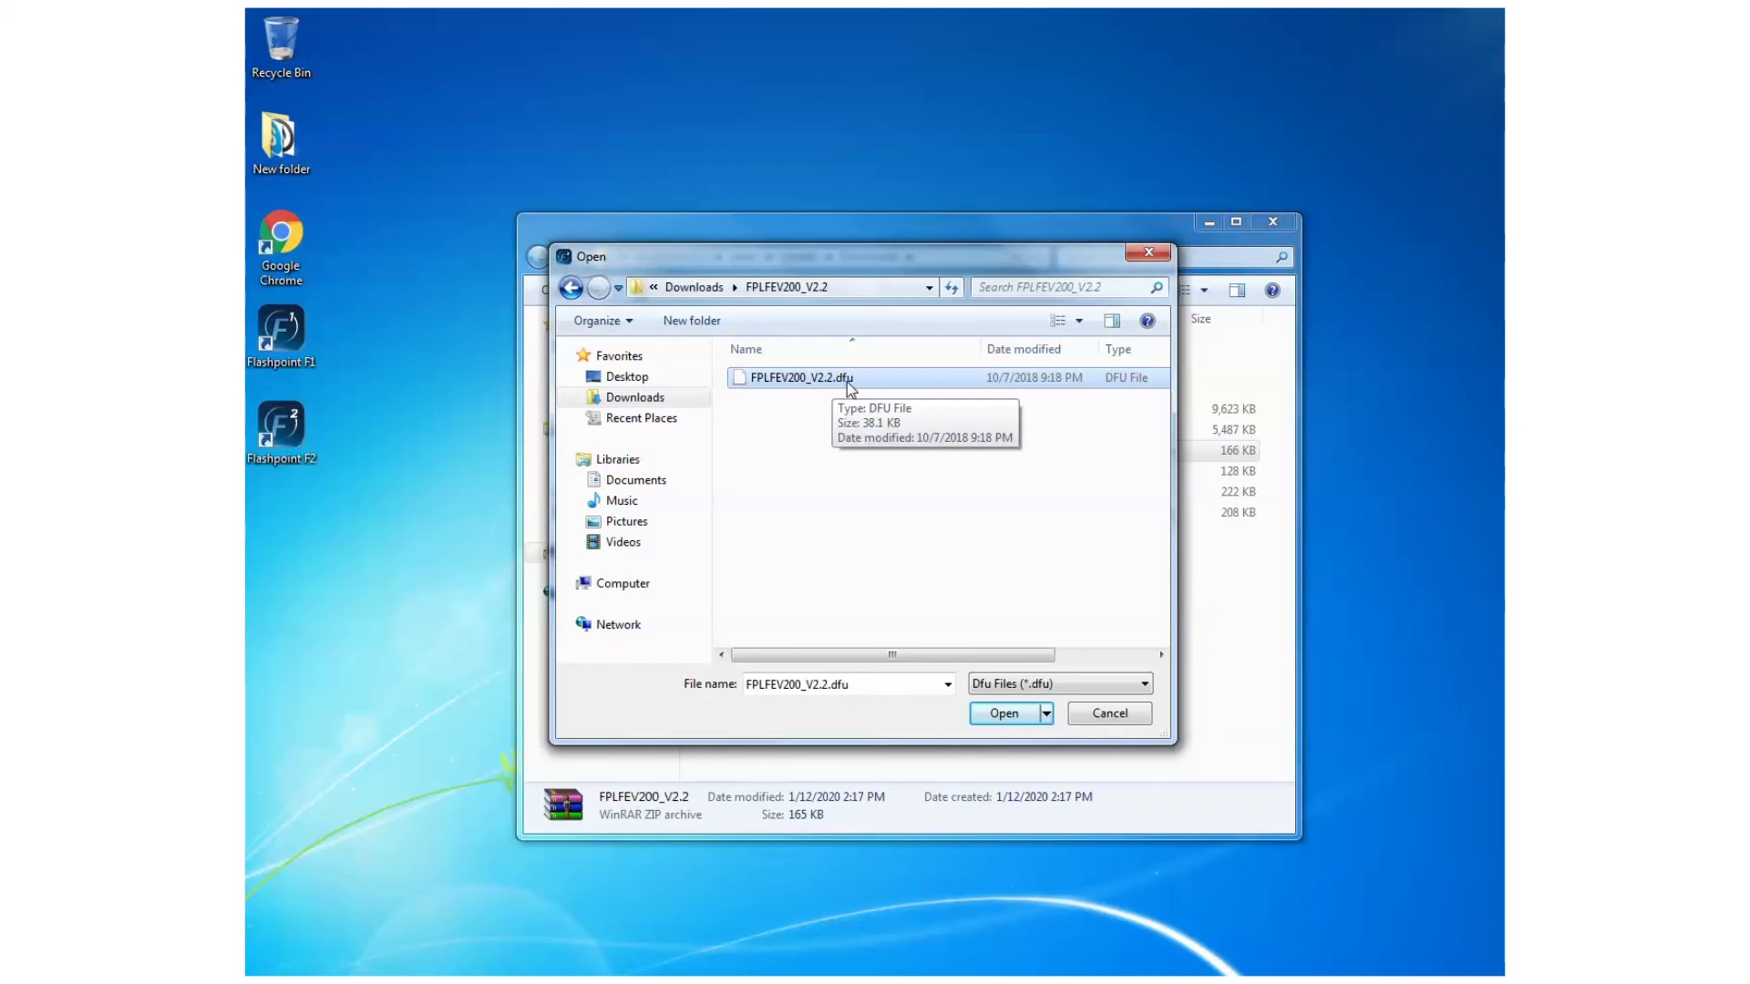
click(1007, 715)
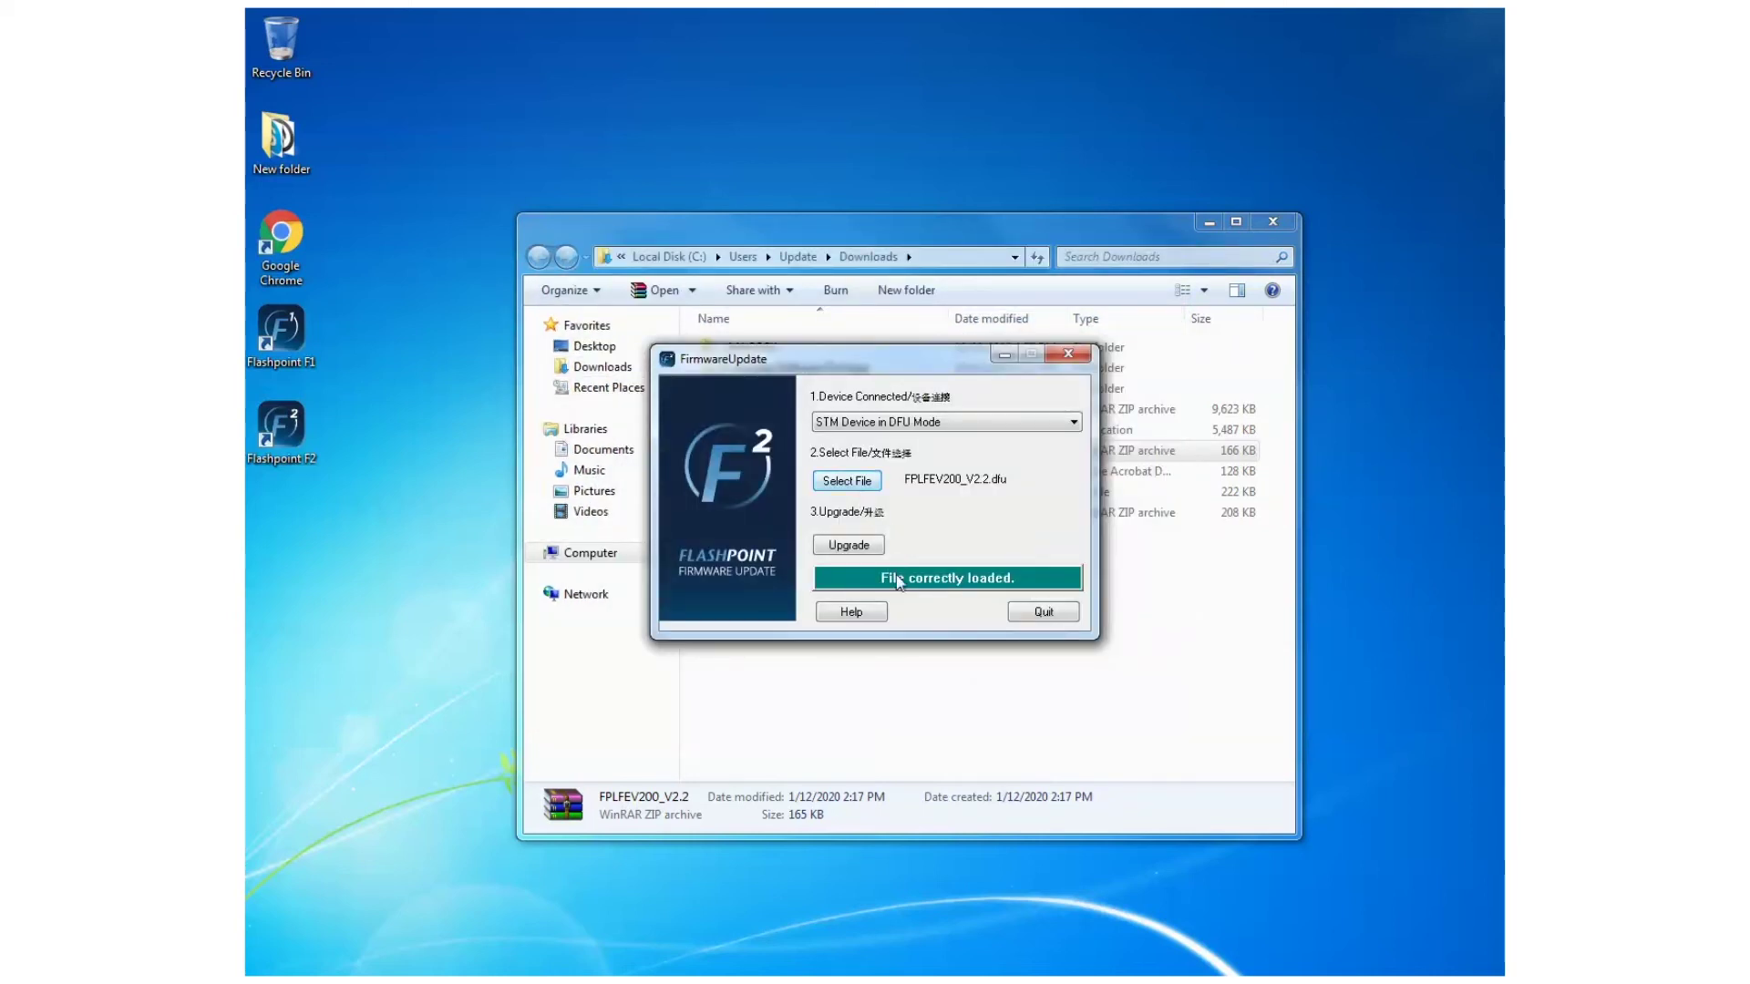
click(864, 545)
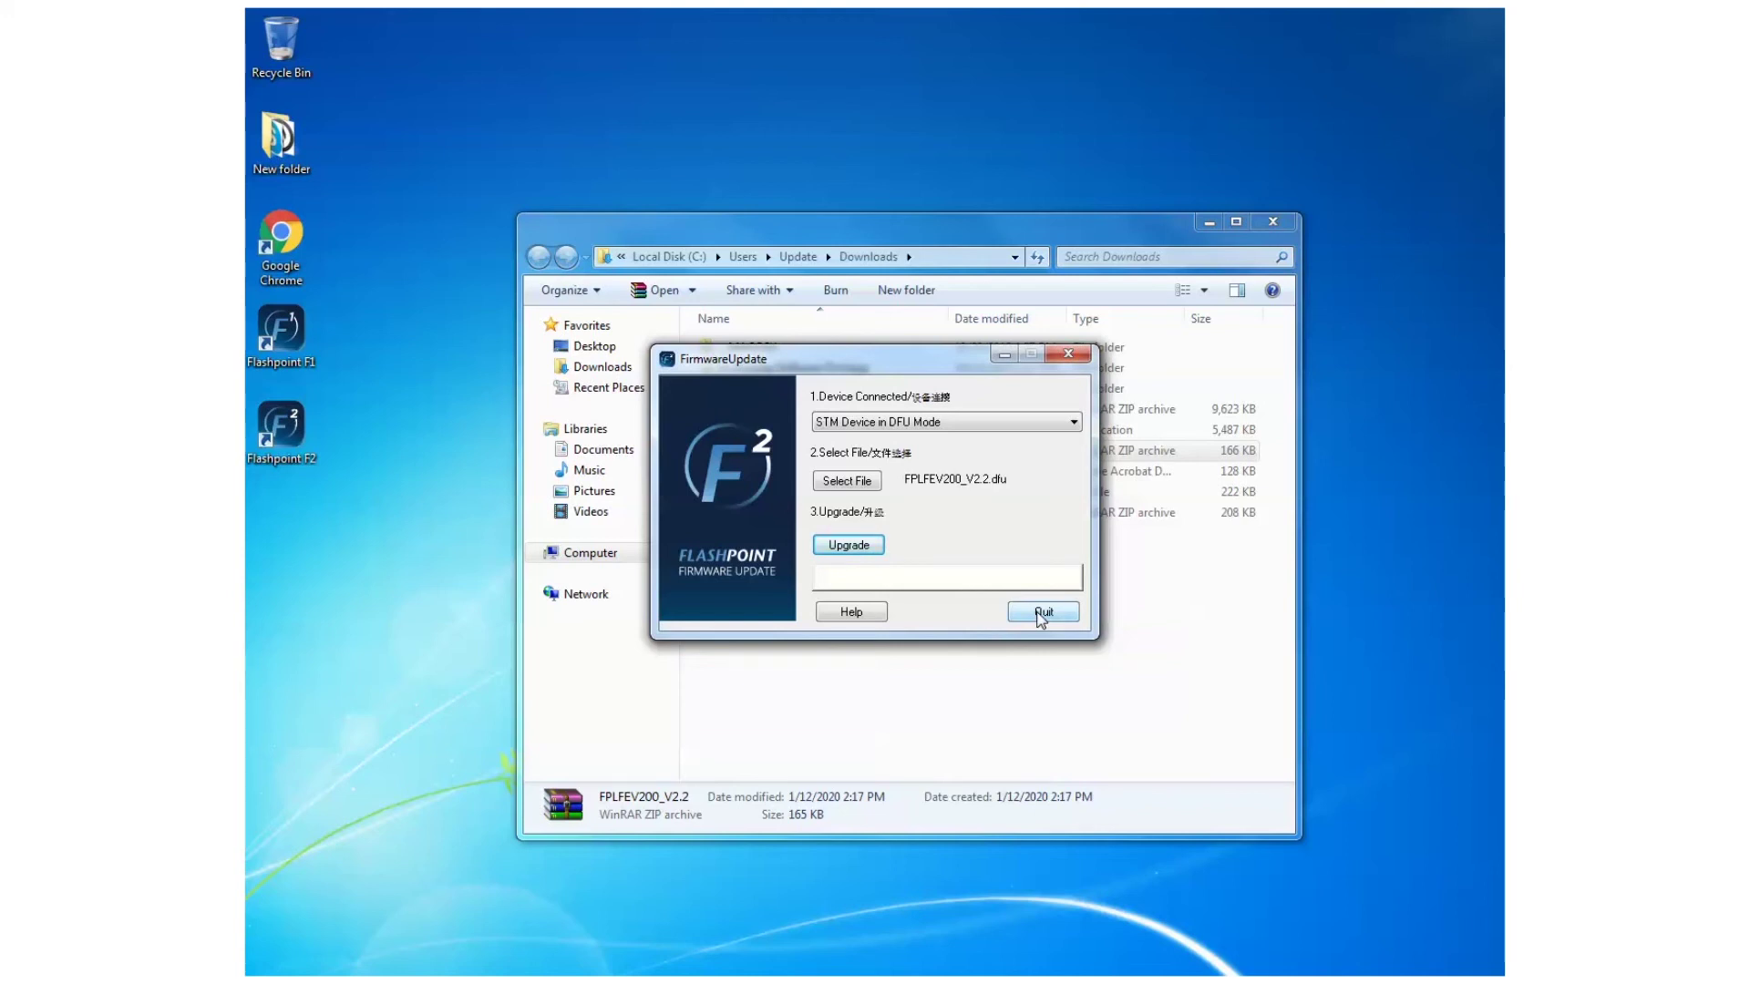
click(1042, 613)
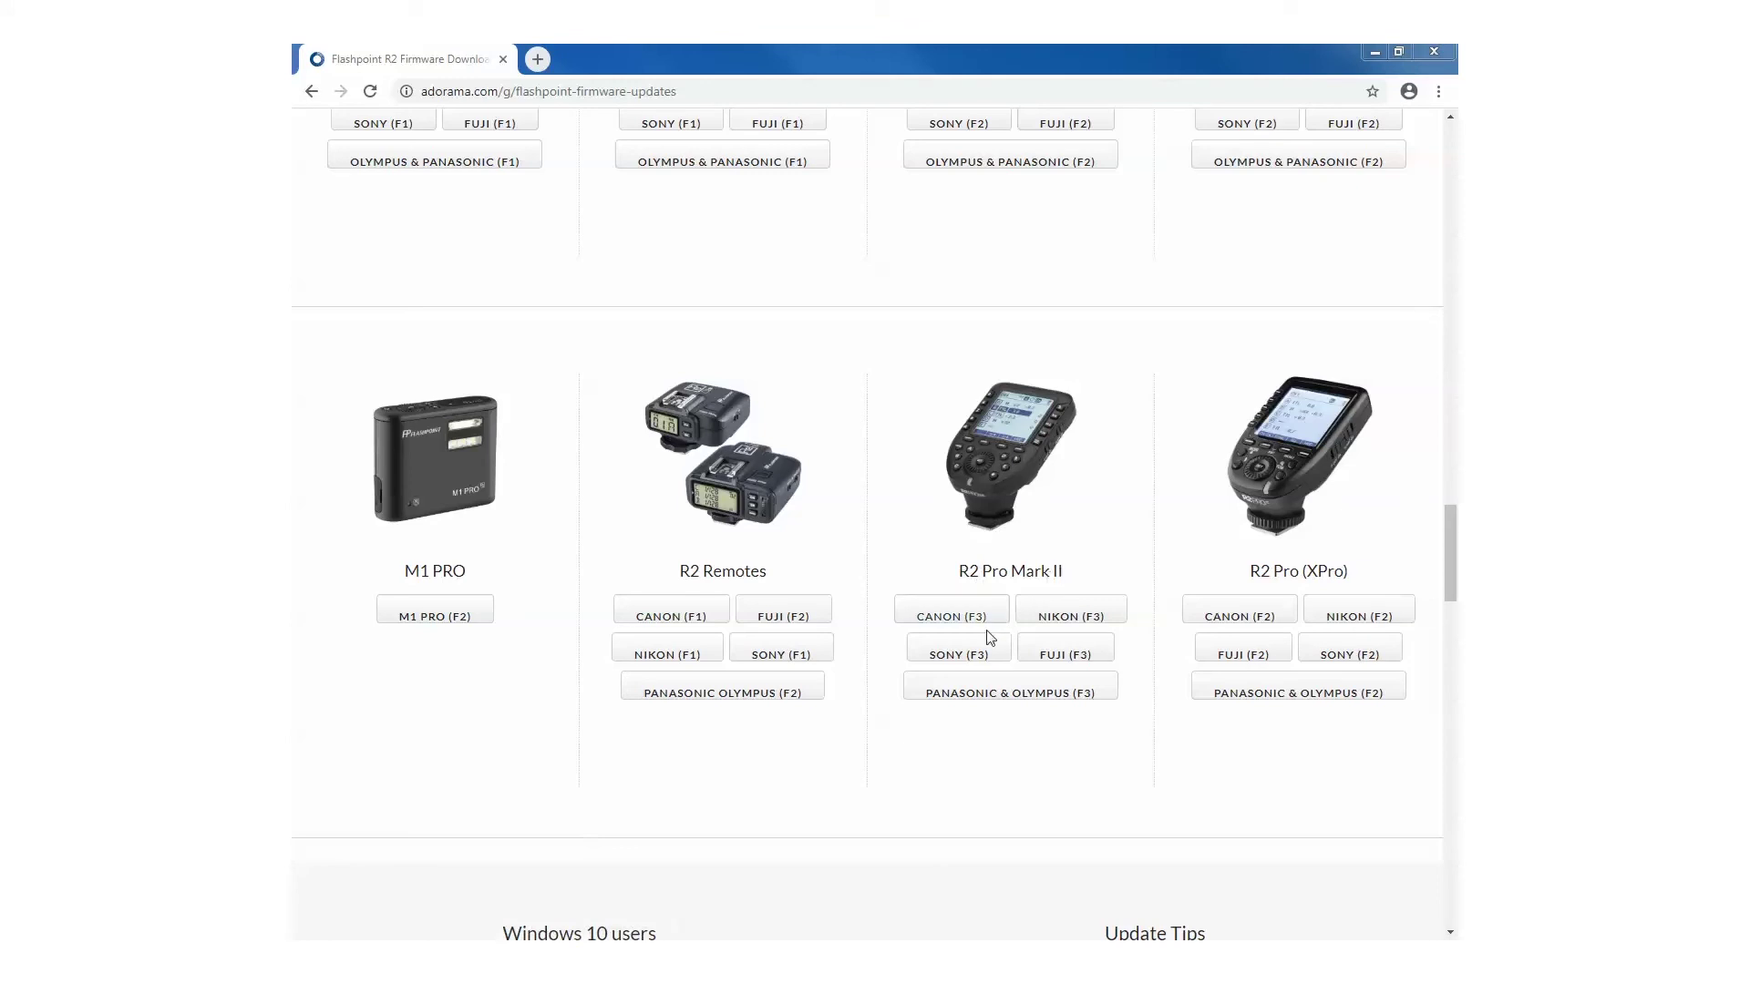
- Download the Sony R2 Pro Mark II firmware and the F3 Installer Software for Windows
click(960, 655)
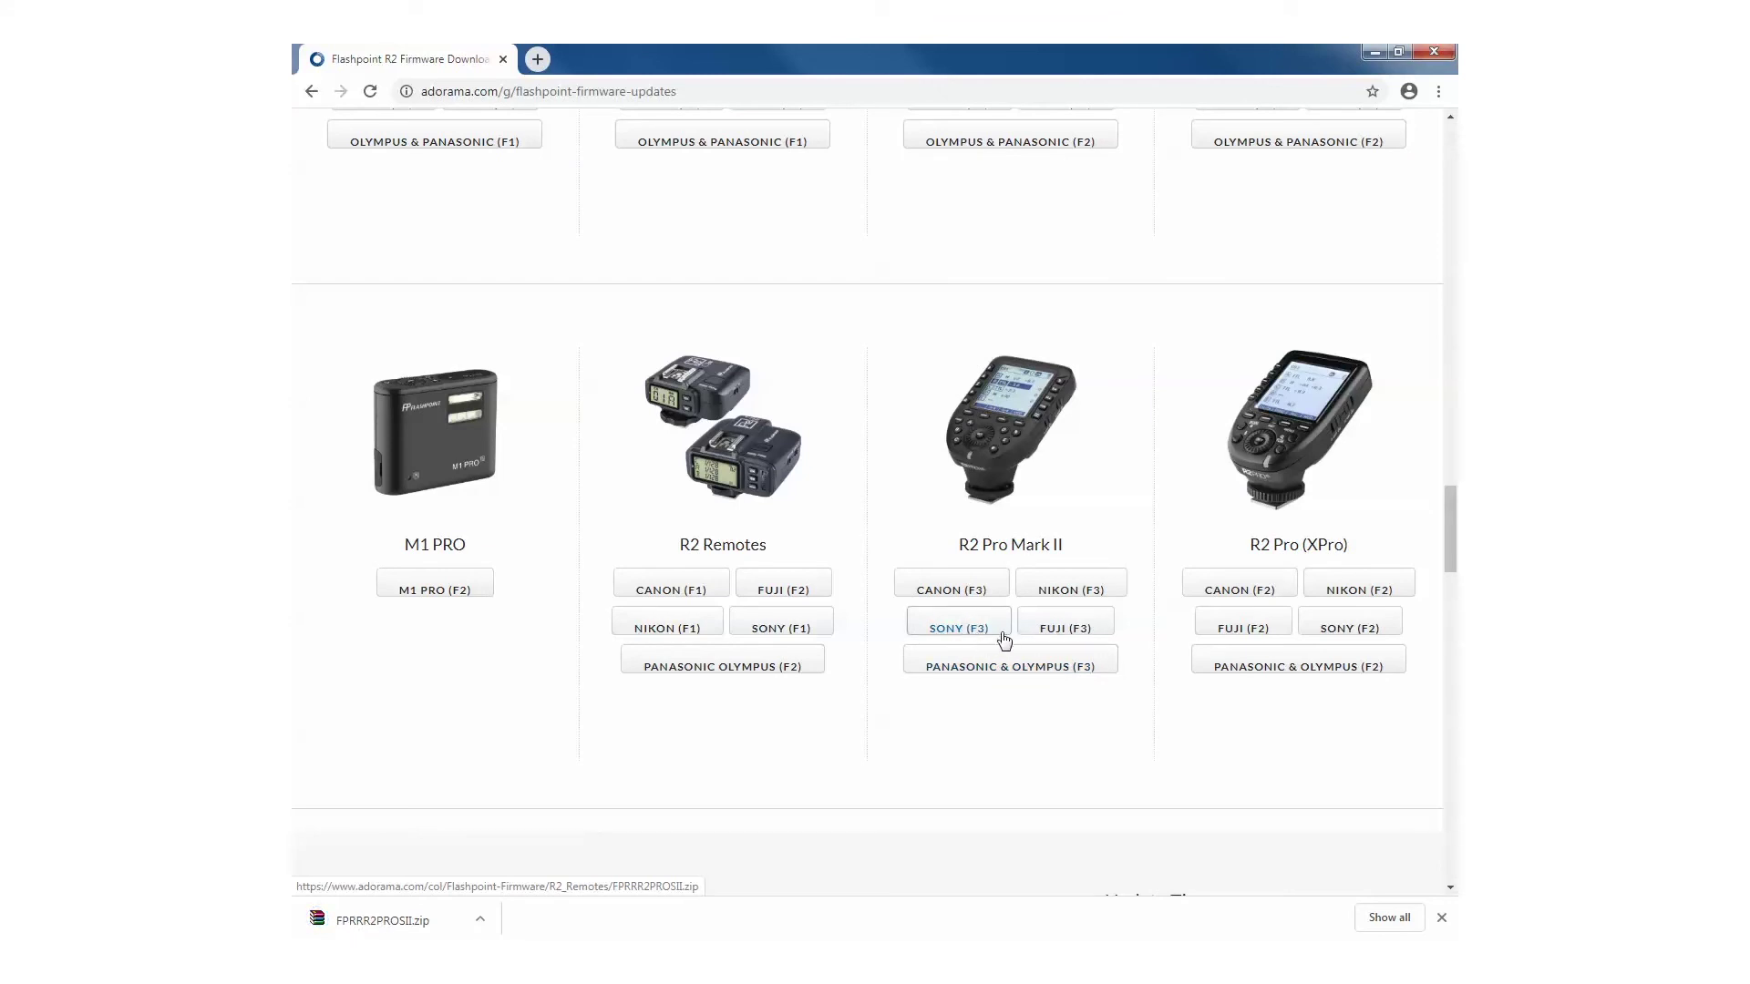
scroll(1078, 650, up, 2)
scroll(1079, 650, up, 20)
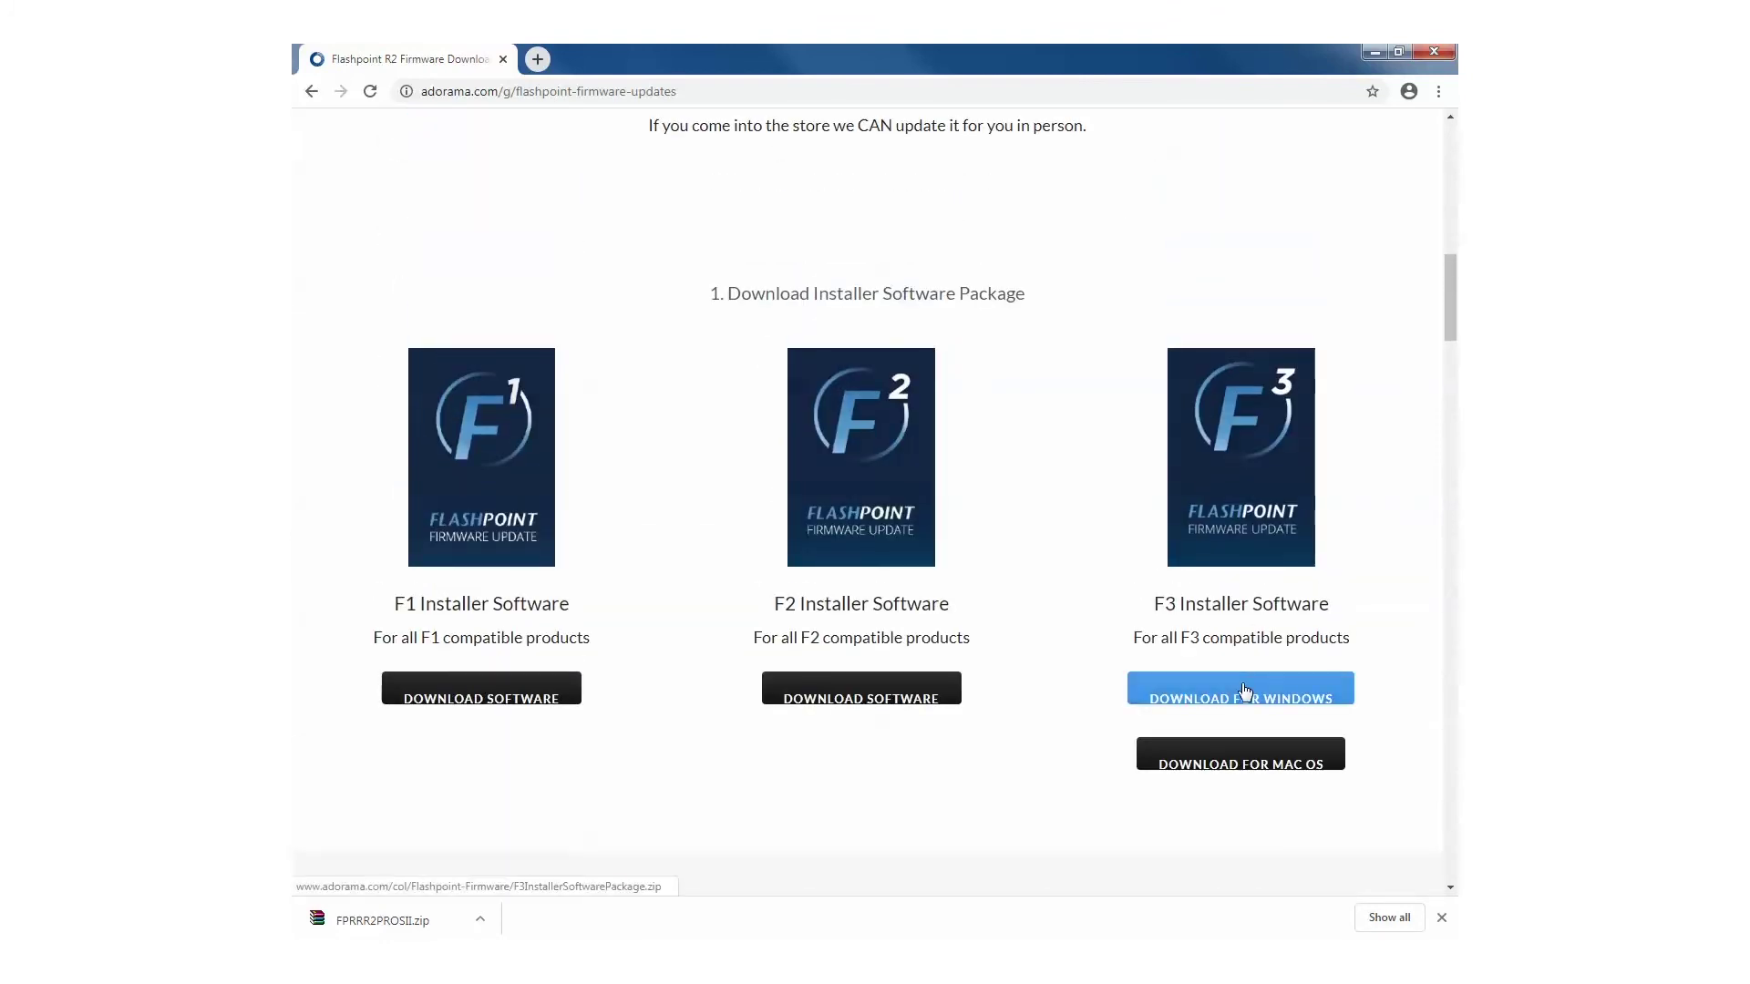
click(1243, 689)
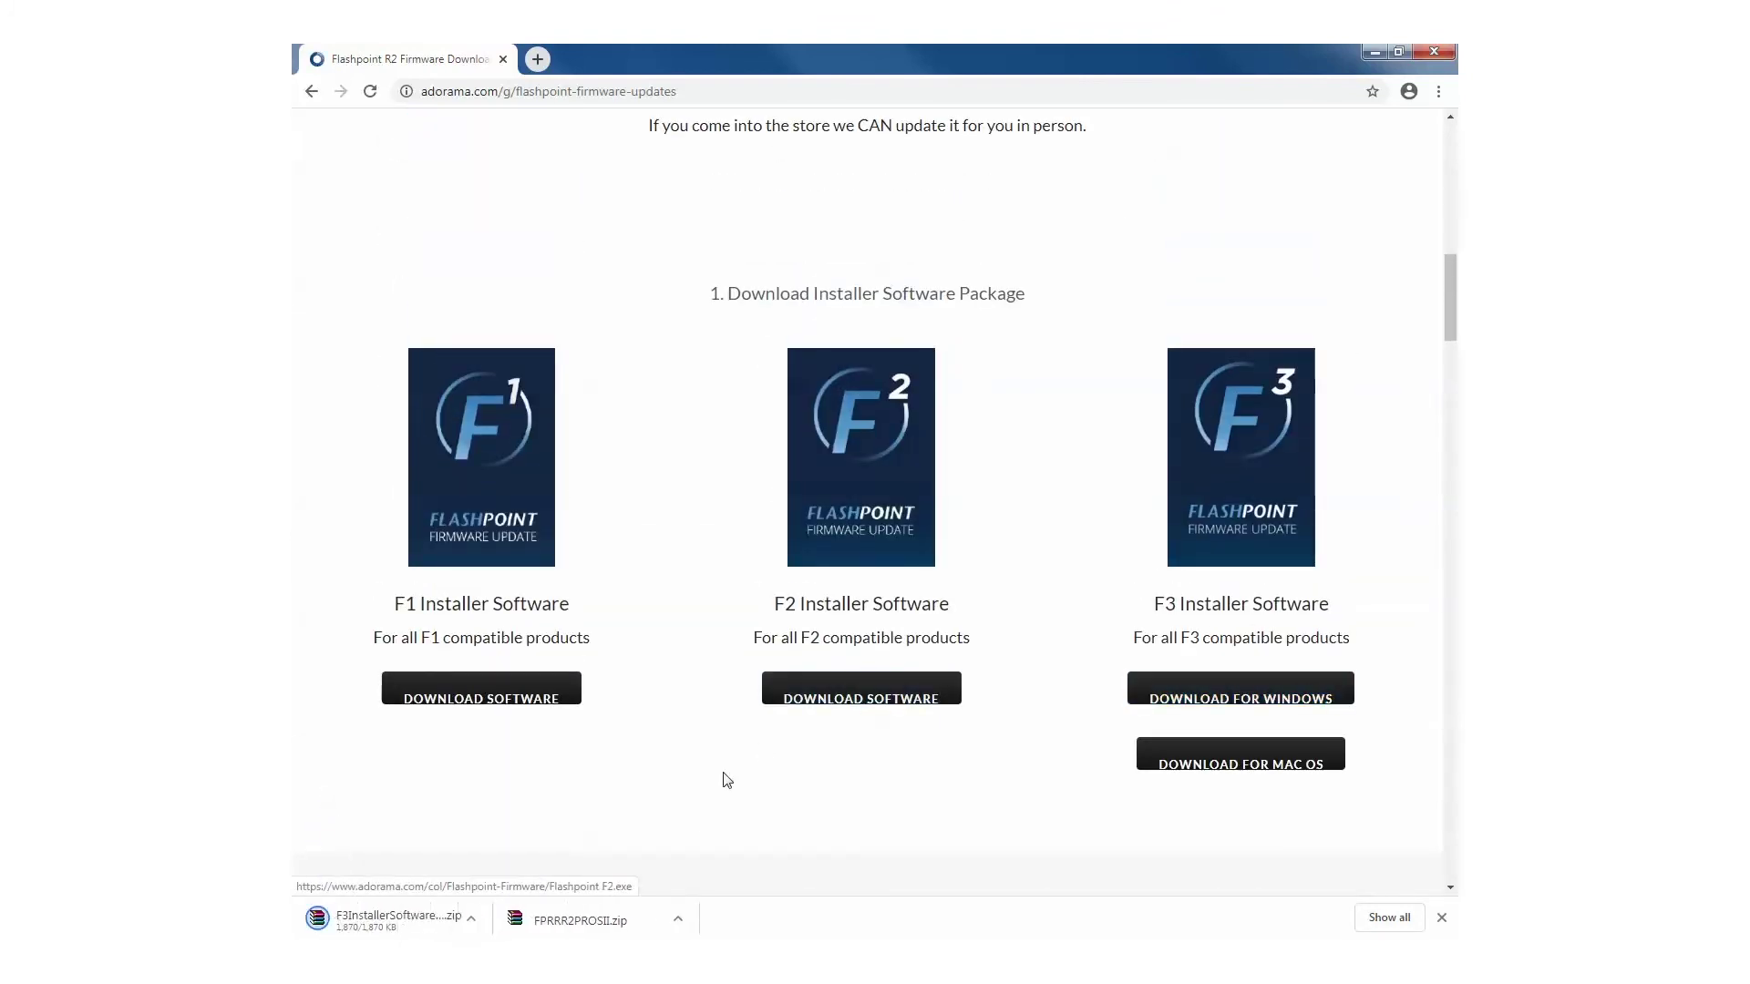
click(686, 920)
- Extract the FPRRR2PROSII firmware archive and the F3 installer package into Downloads
click(739, 863)
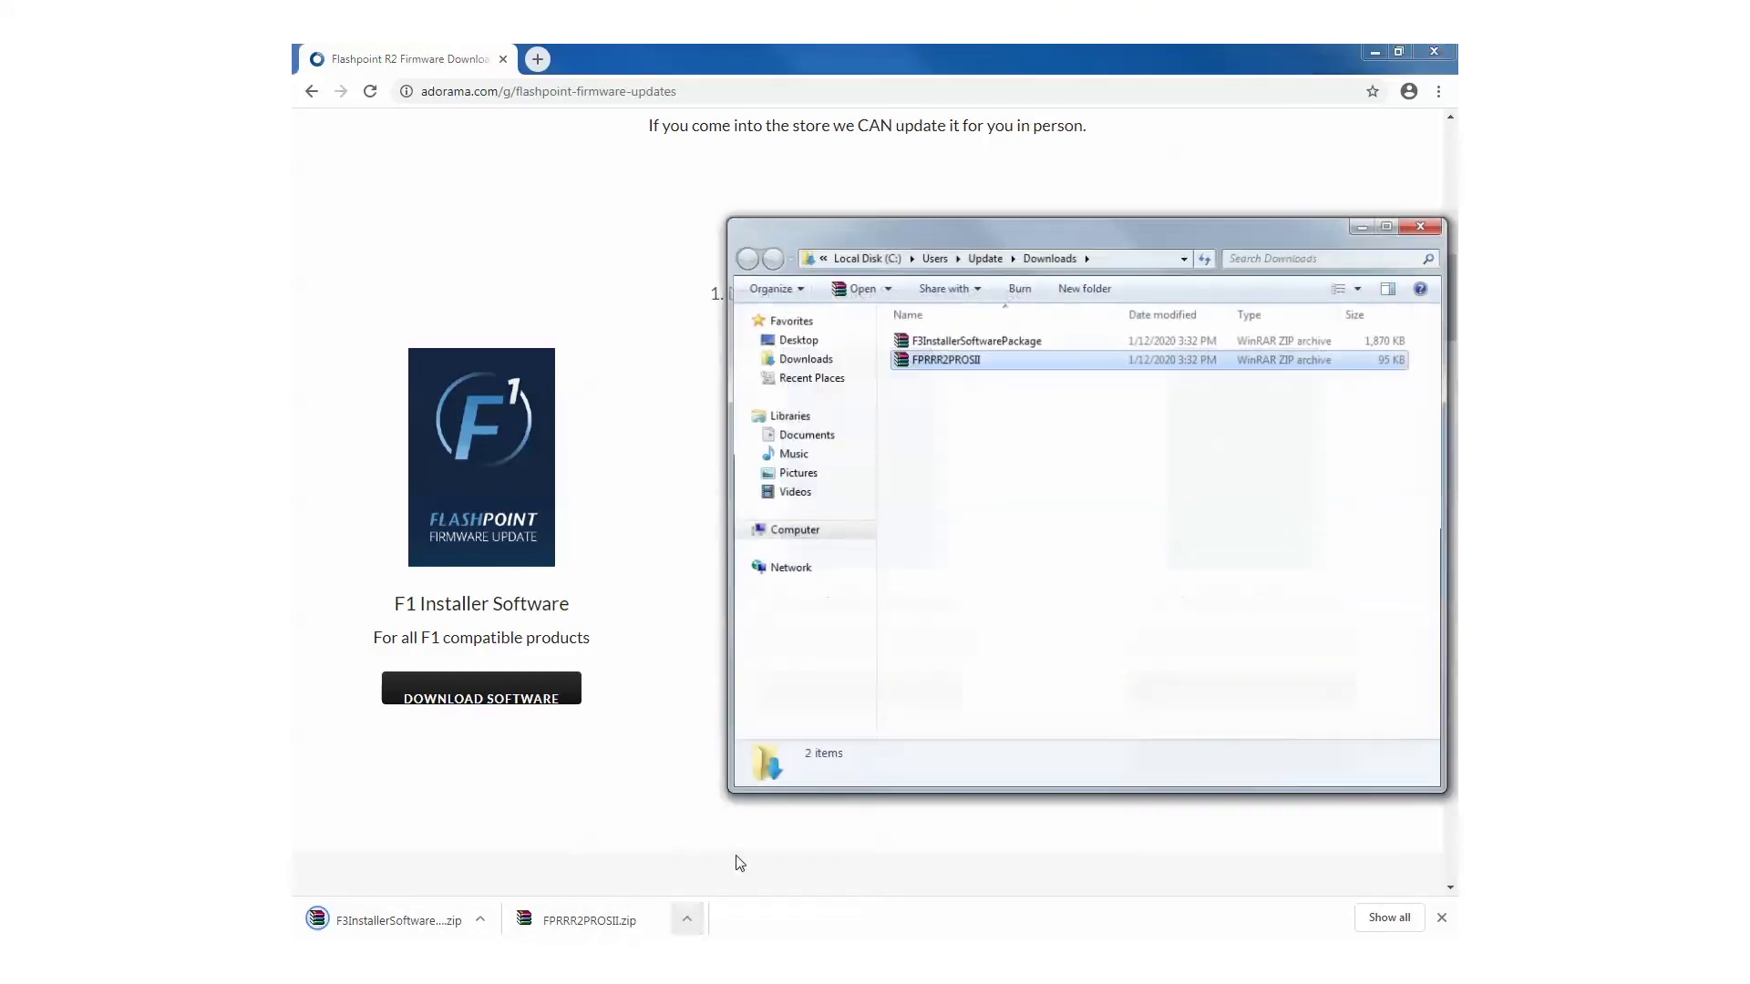
right_click(944, 365)
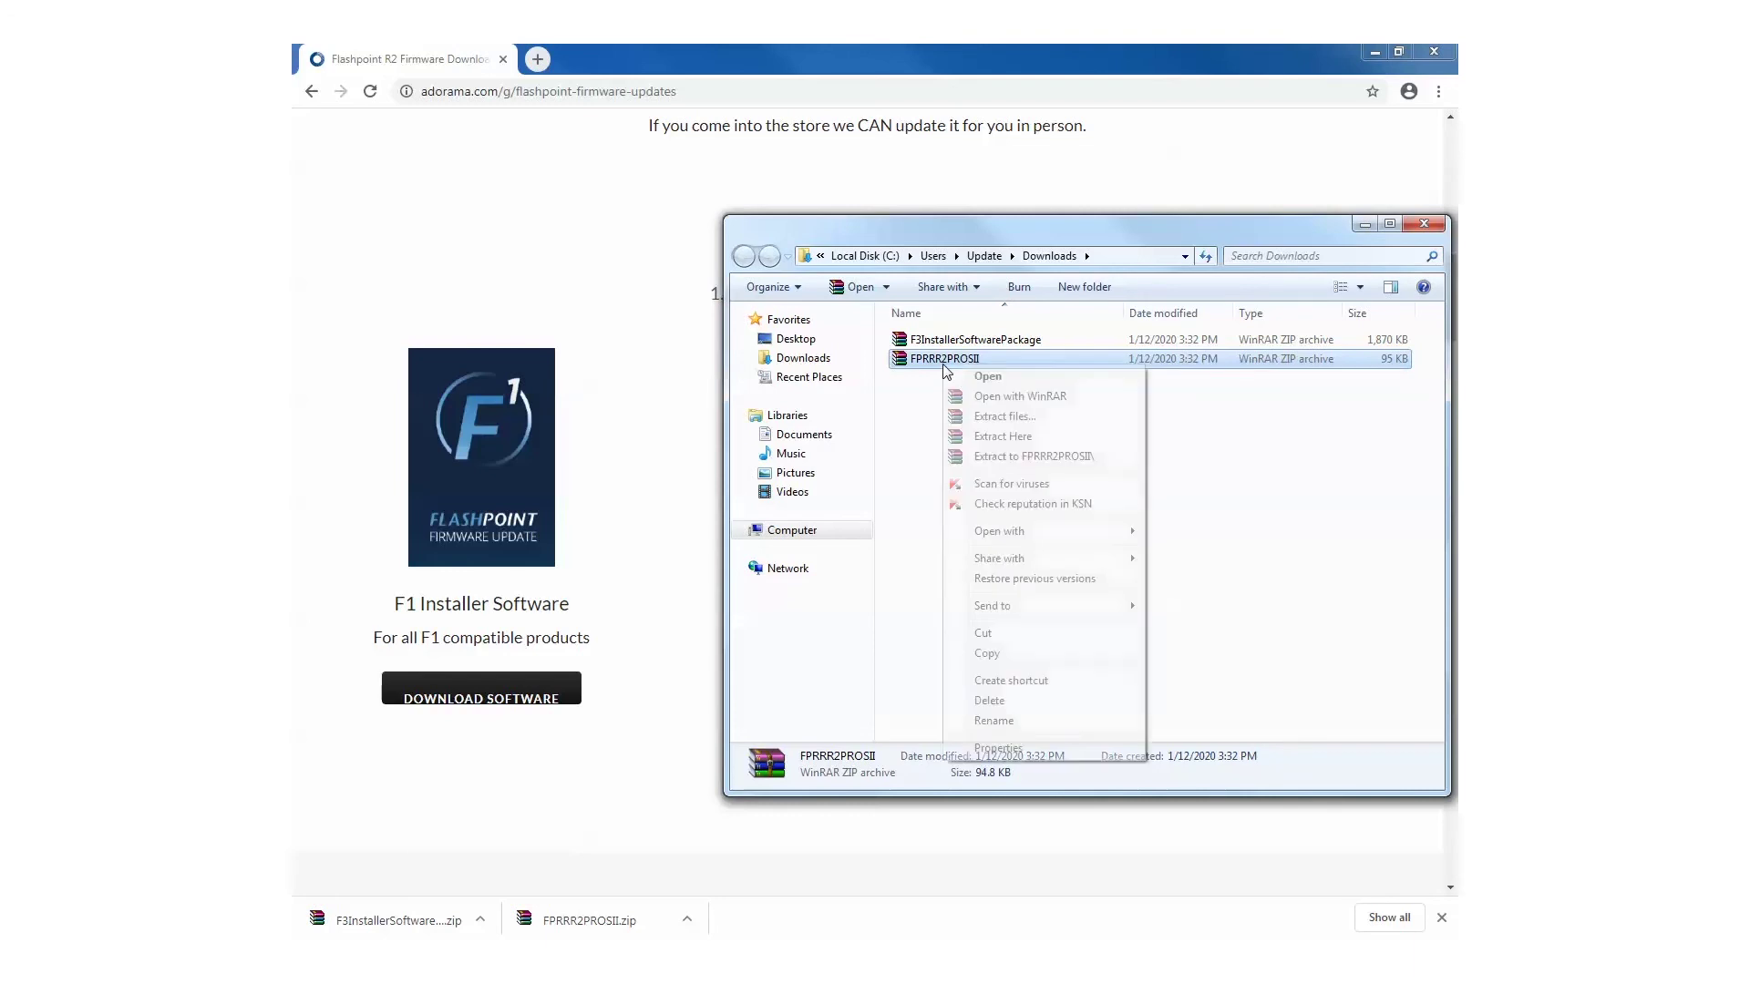
click(1020, 435)
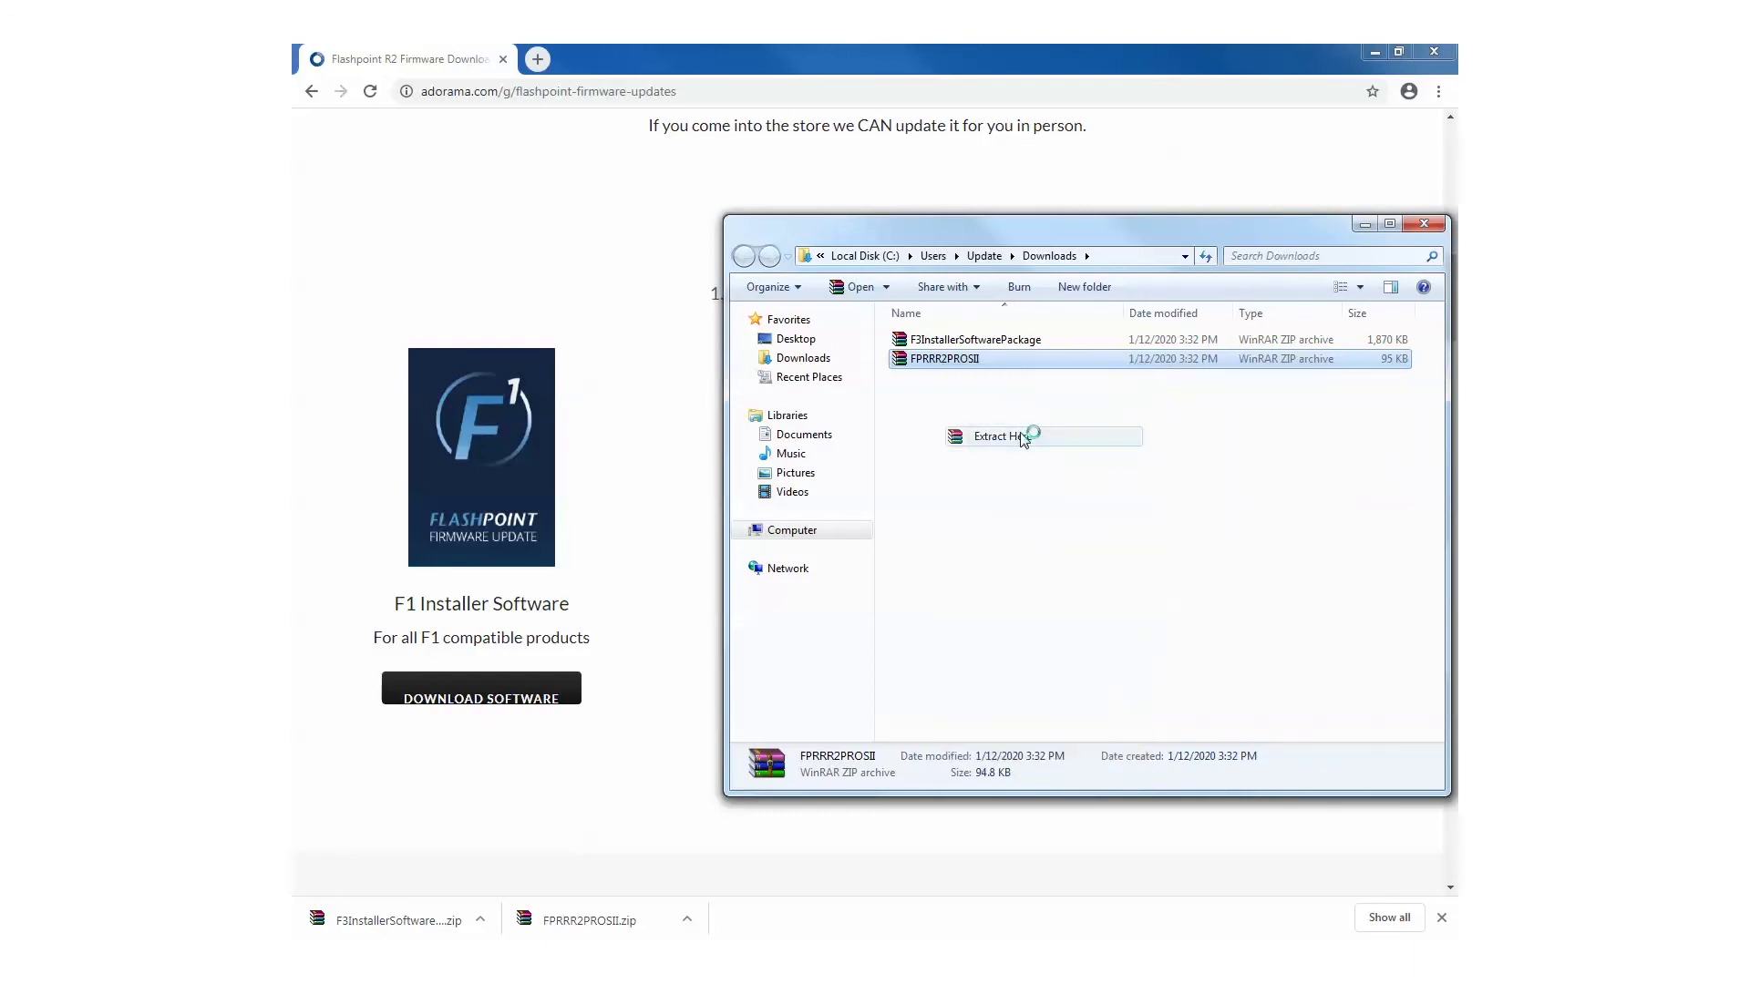
right_click(962, 344)
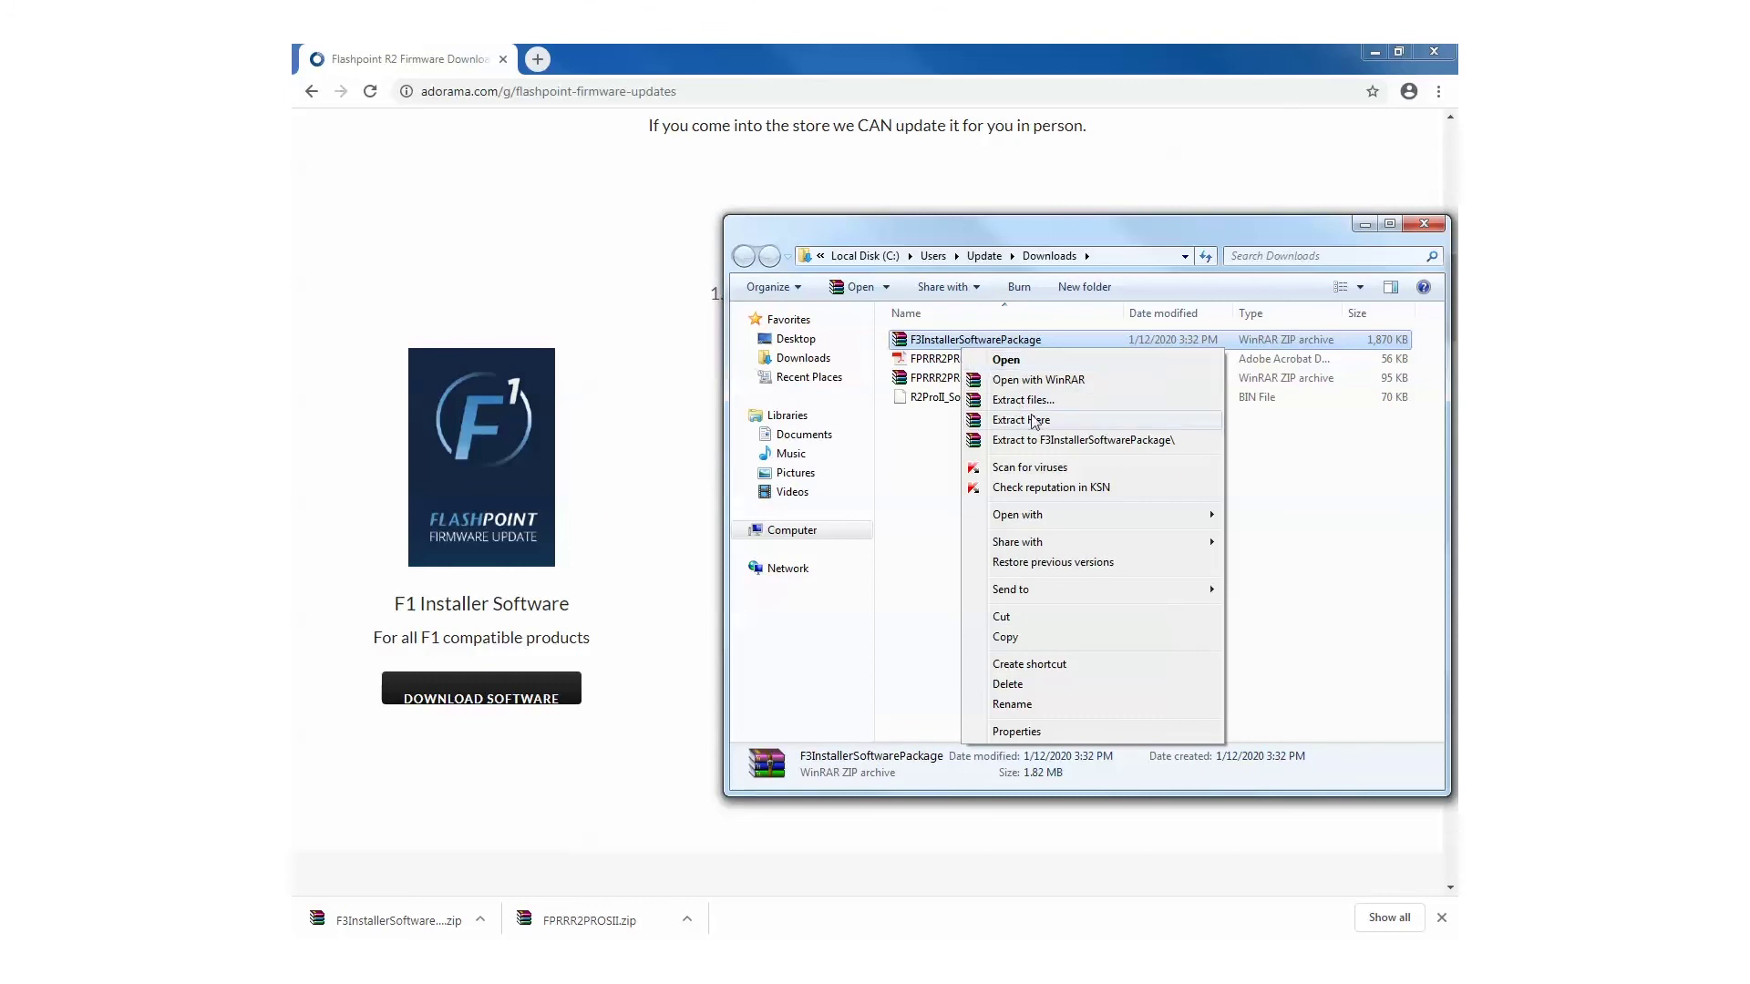
click(1035, 422)
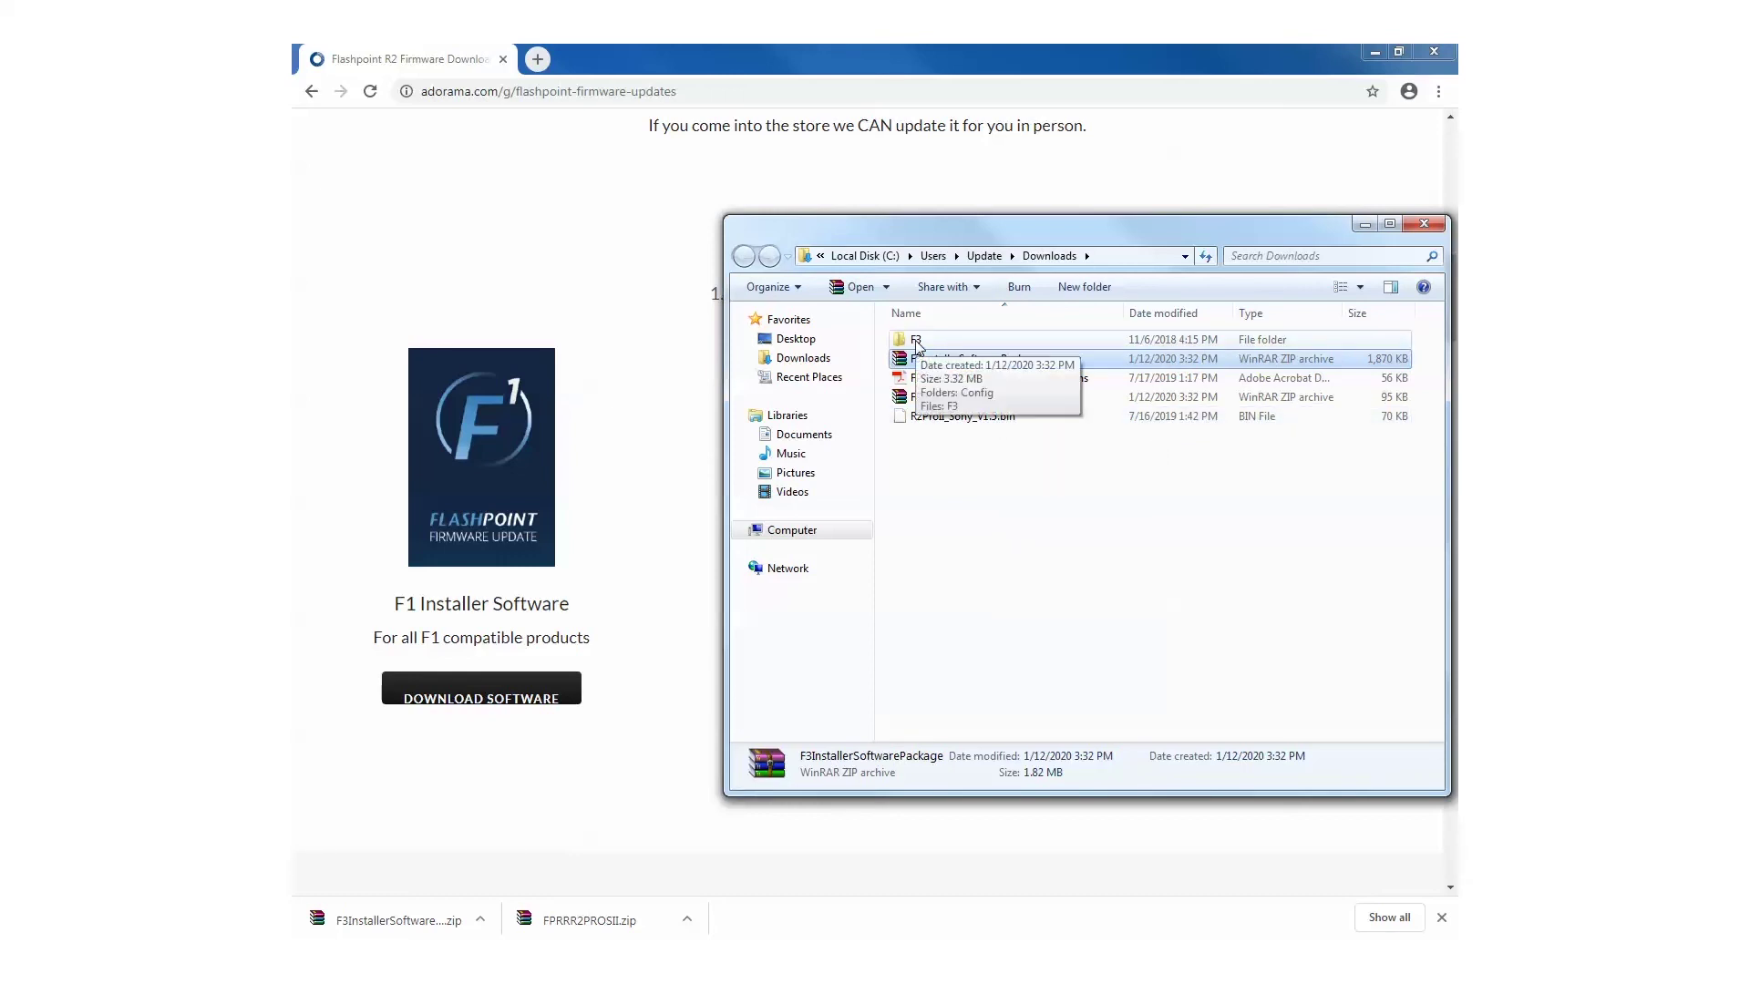
- Open the extracted F3 folder and run the F3 application as administrator
double_click(916, 343)
right_click(911, 363)
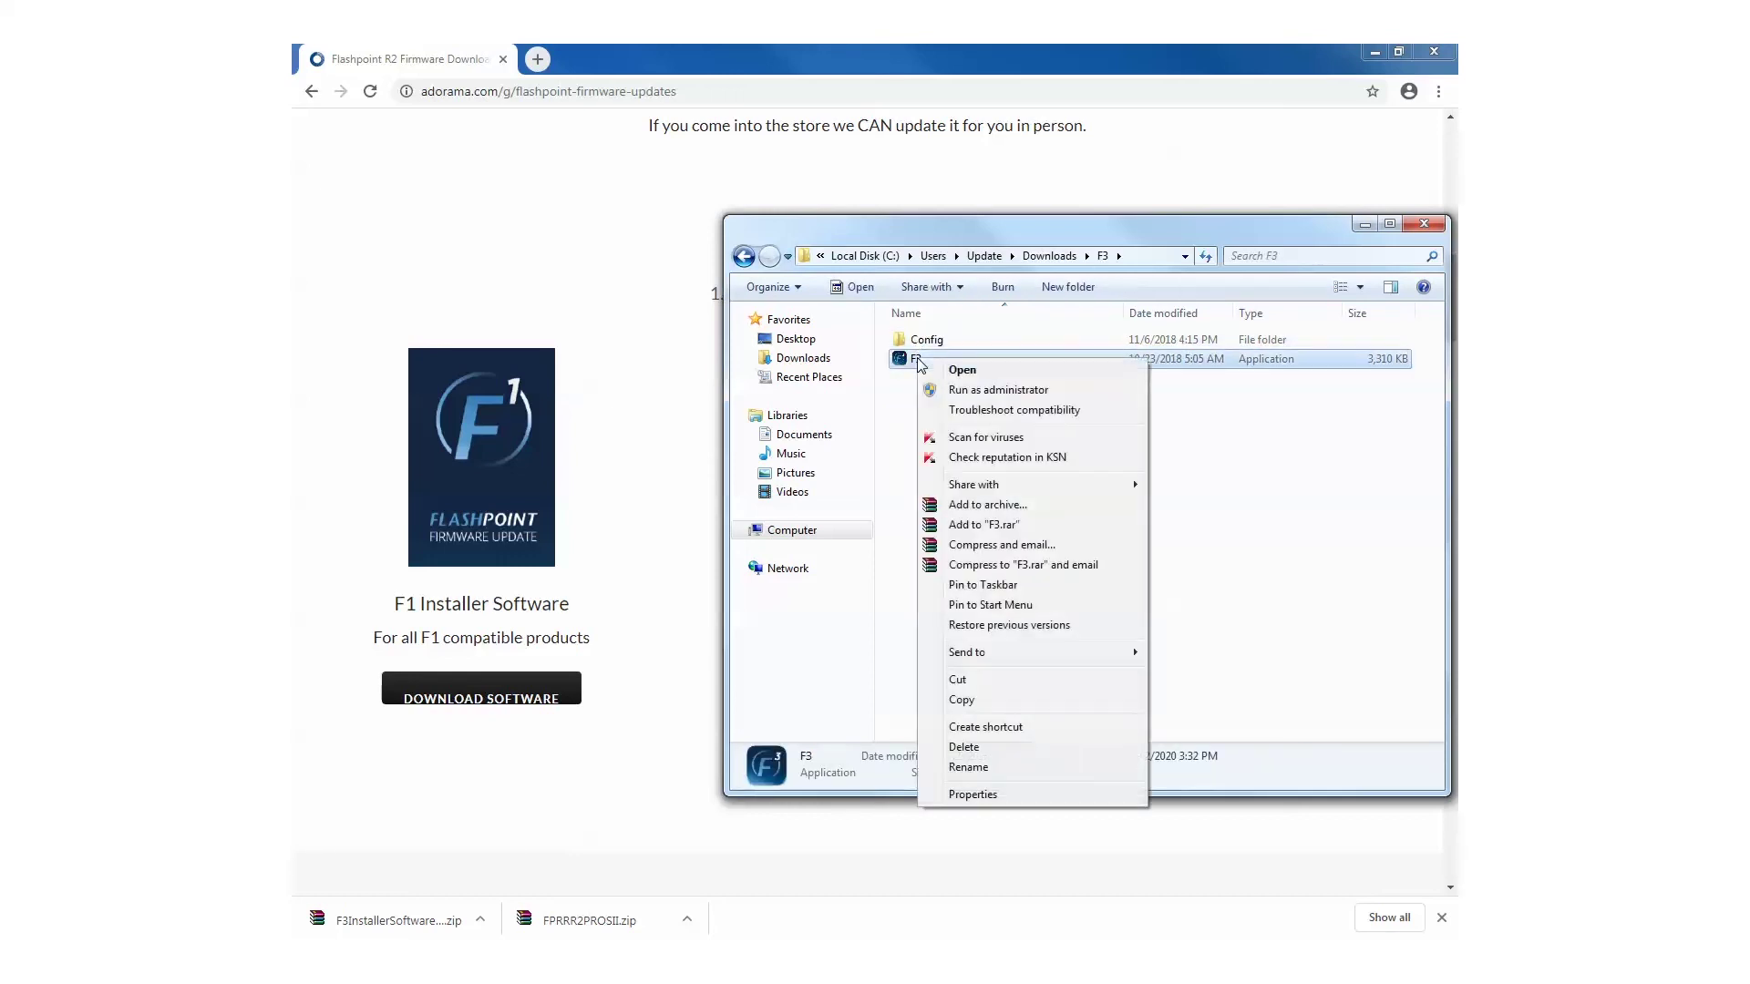
click(900, 391)
click(906, 361)
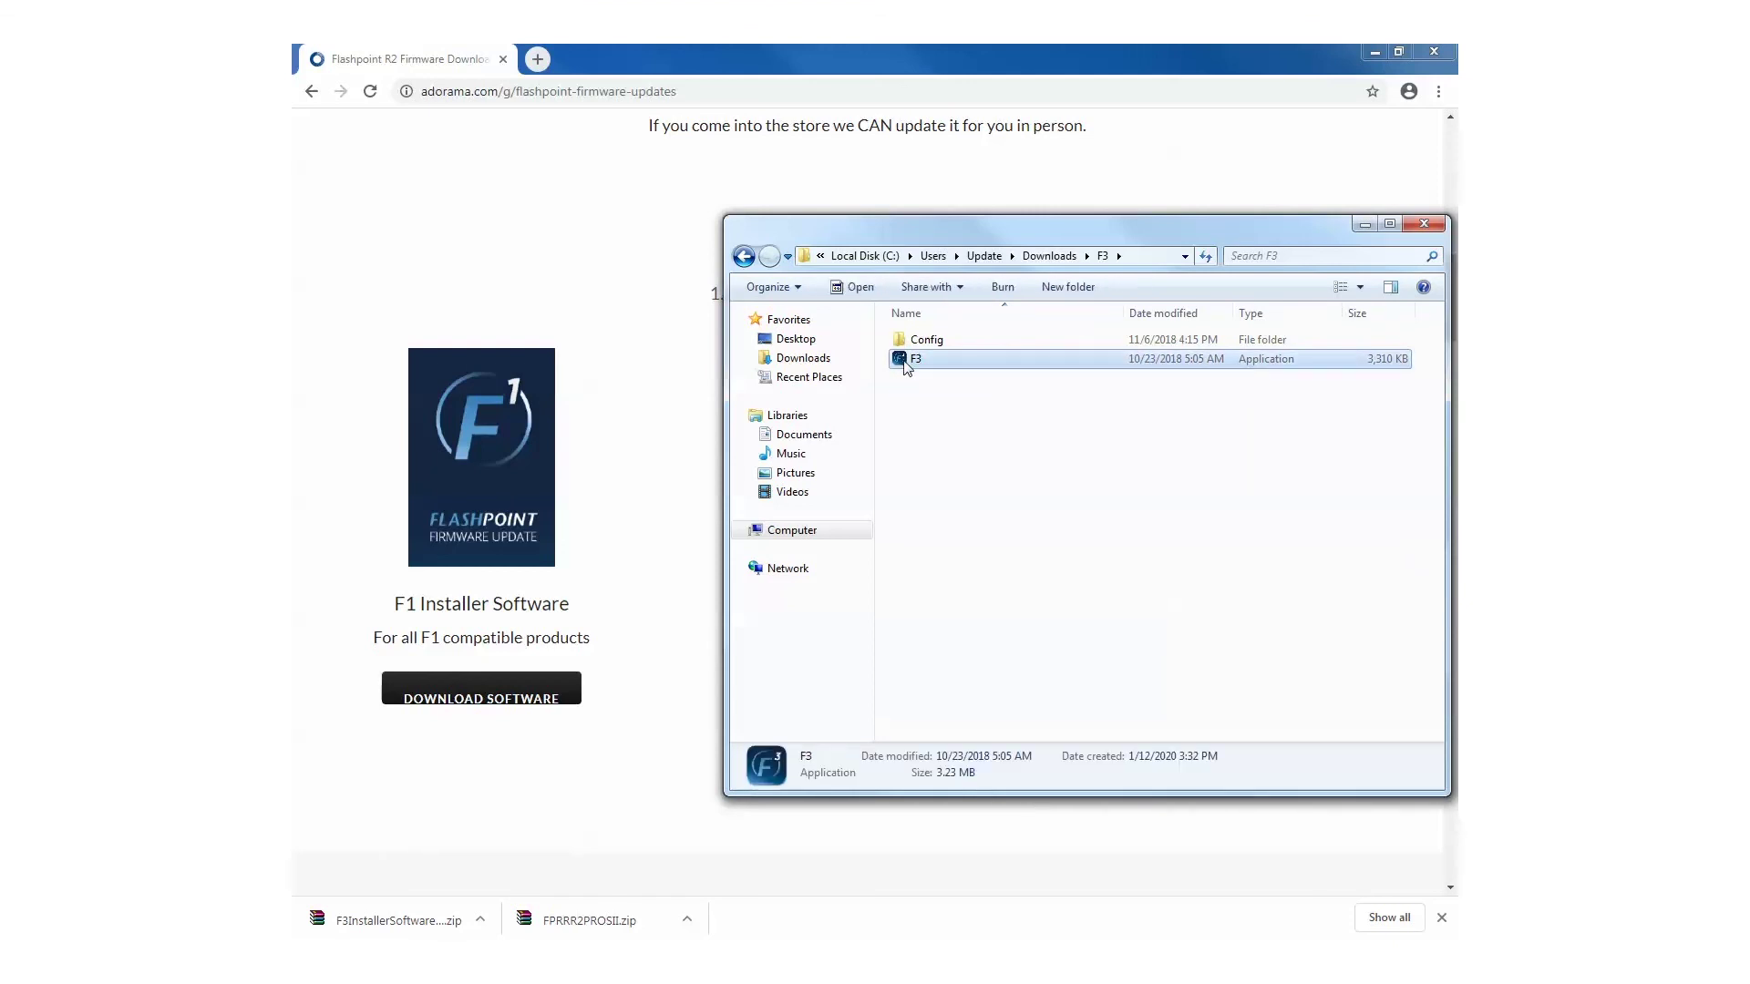
right_click(907, 365)
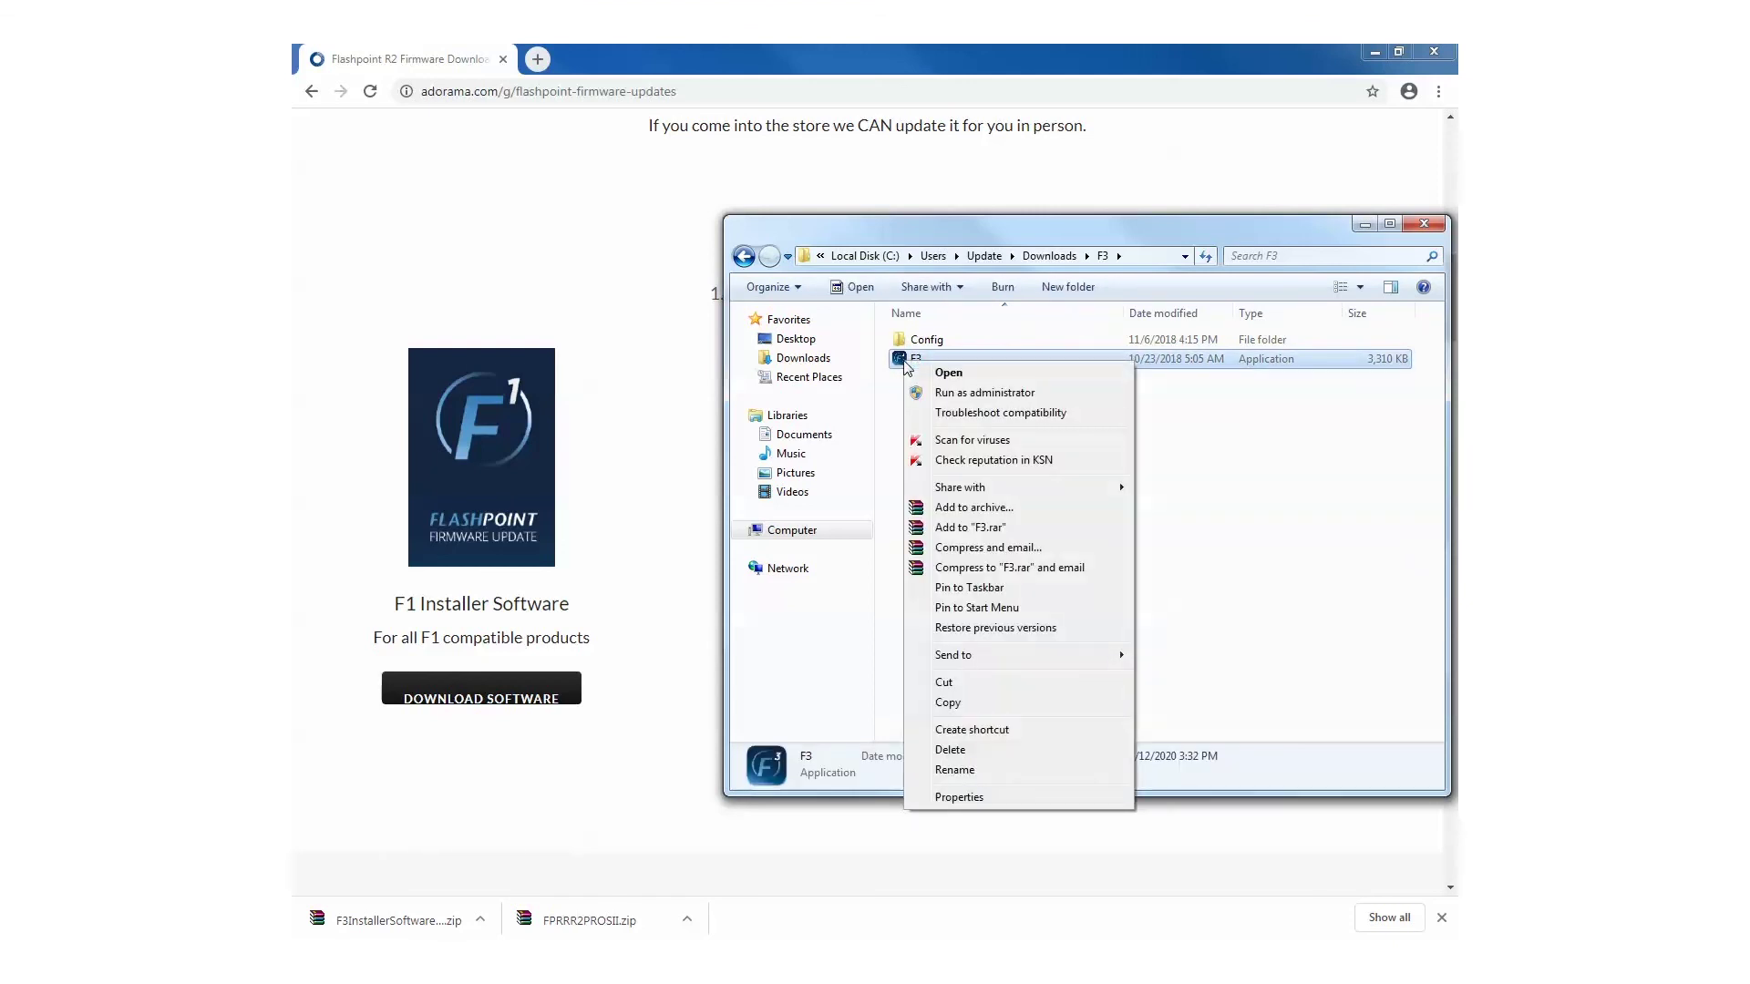
click(967, 400)
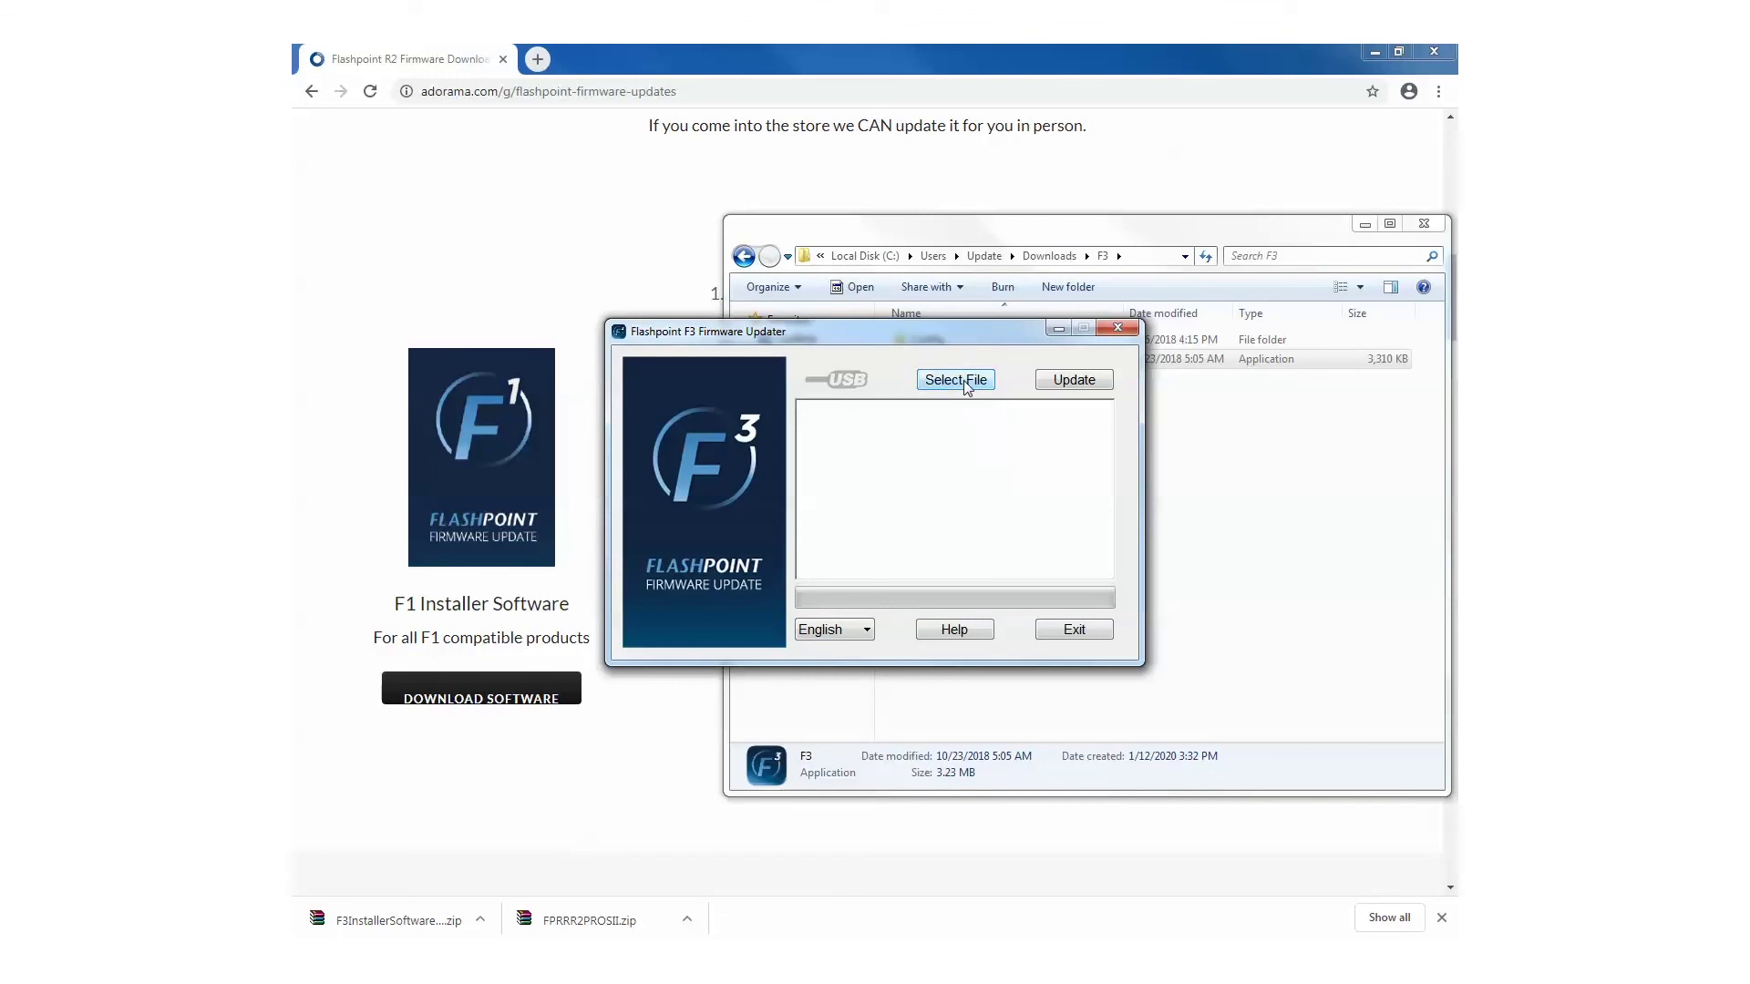
- Load R2ProII_Sony_V1.5.bin from Downloads into the F3 updater
click(965, 380)
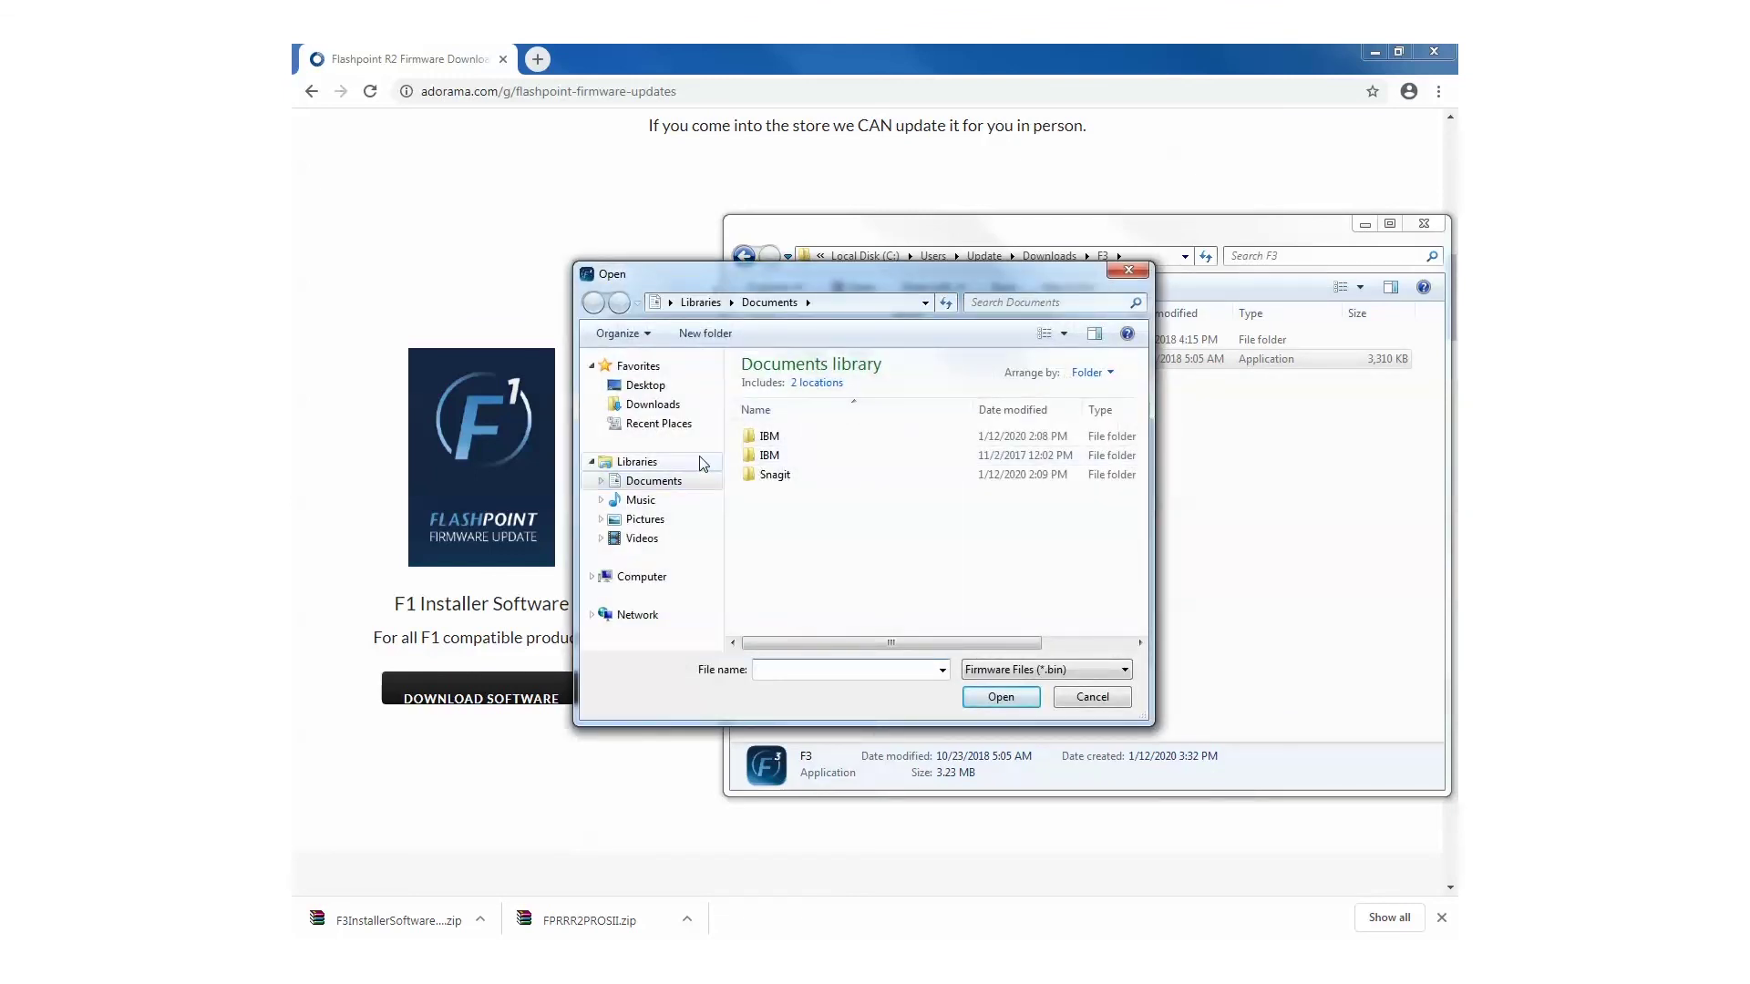
click(676, 407)
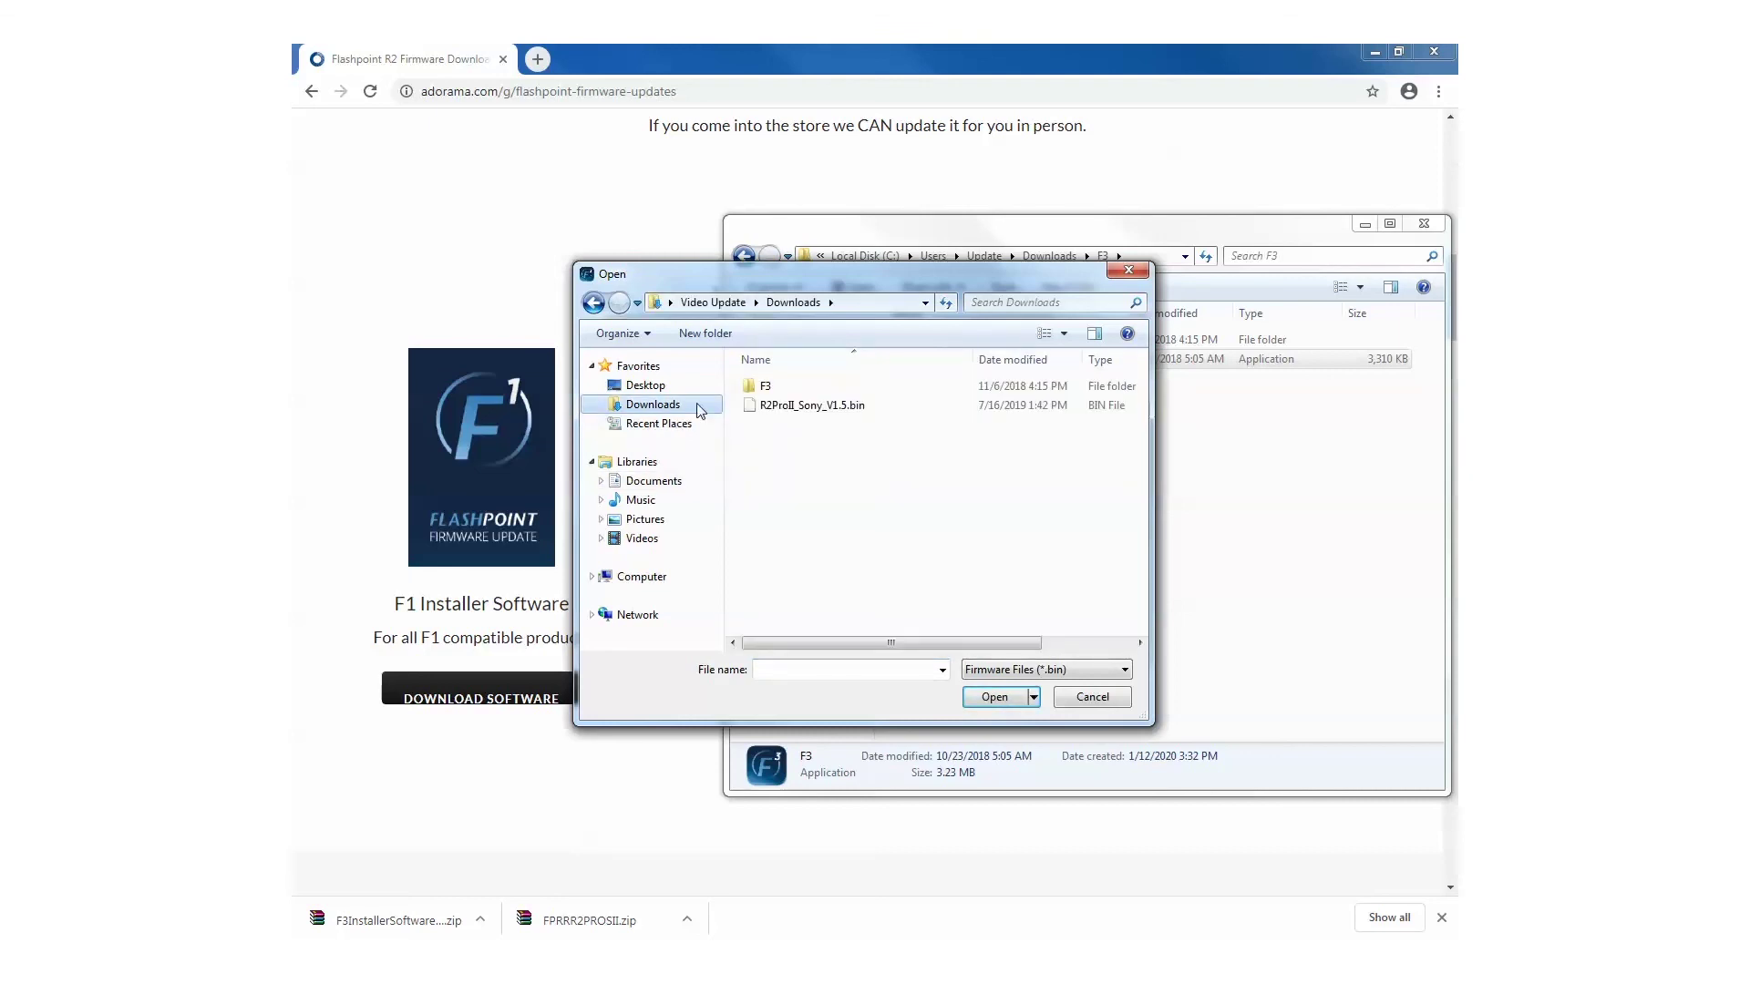
click(814, 407)
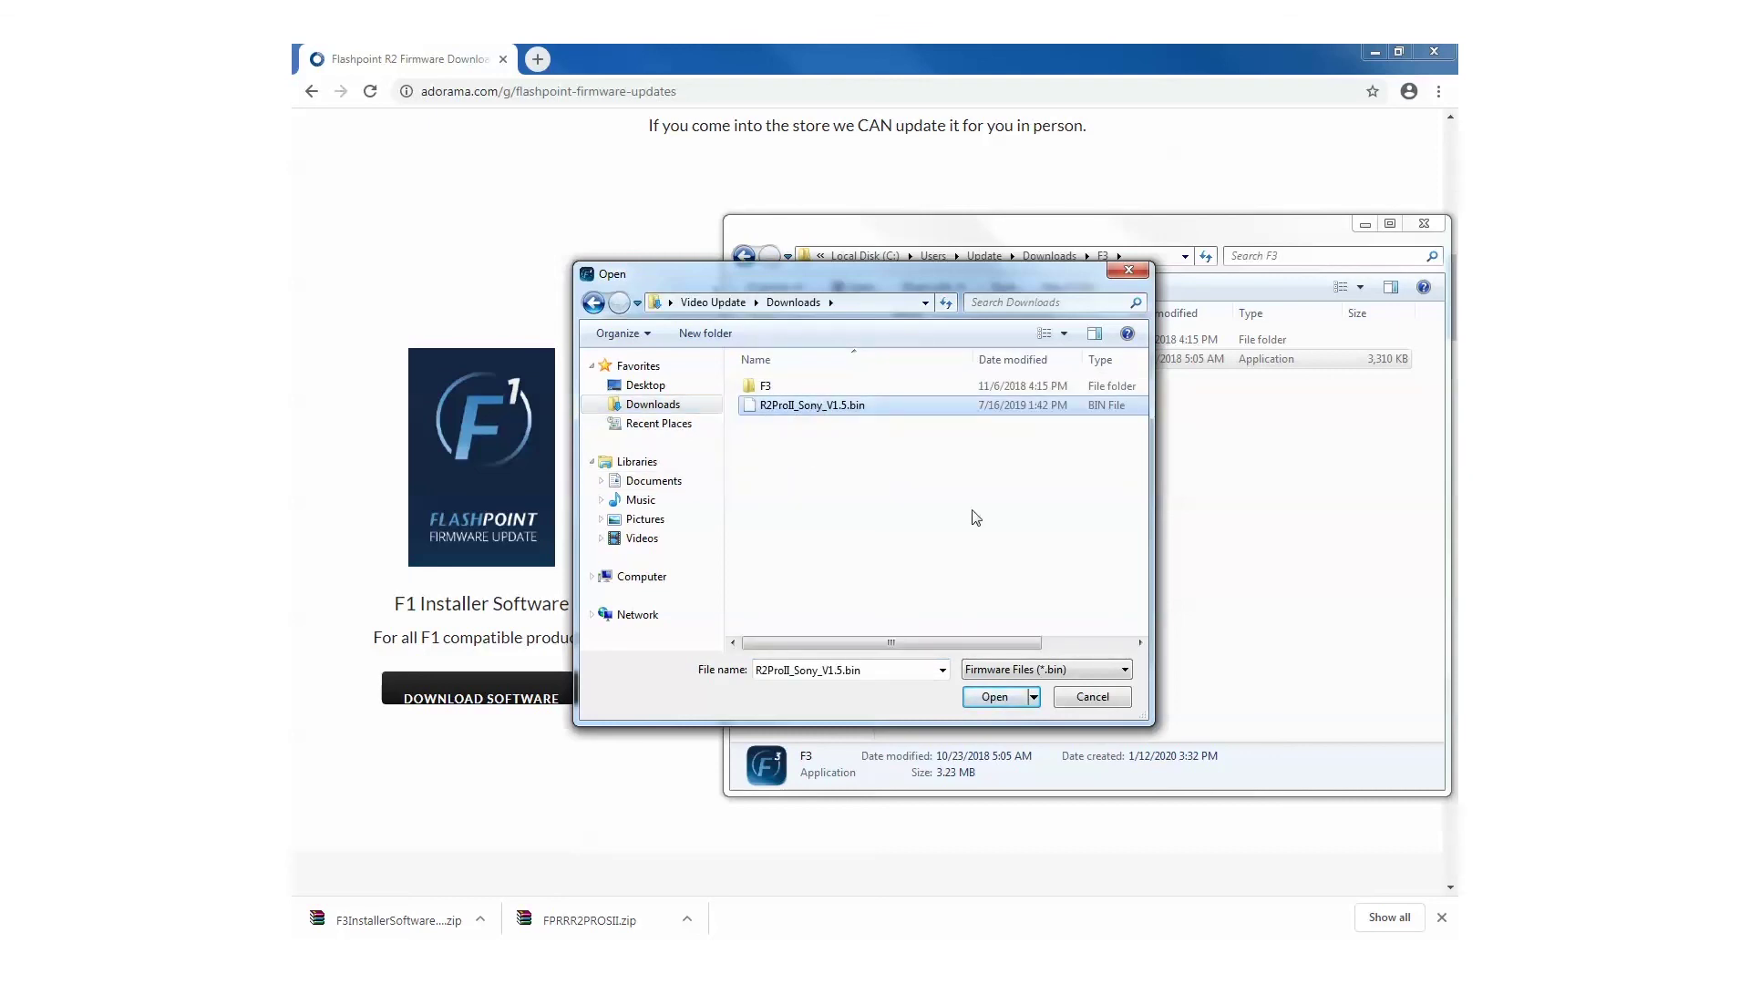
click(994, 698)
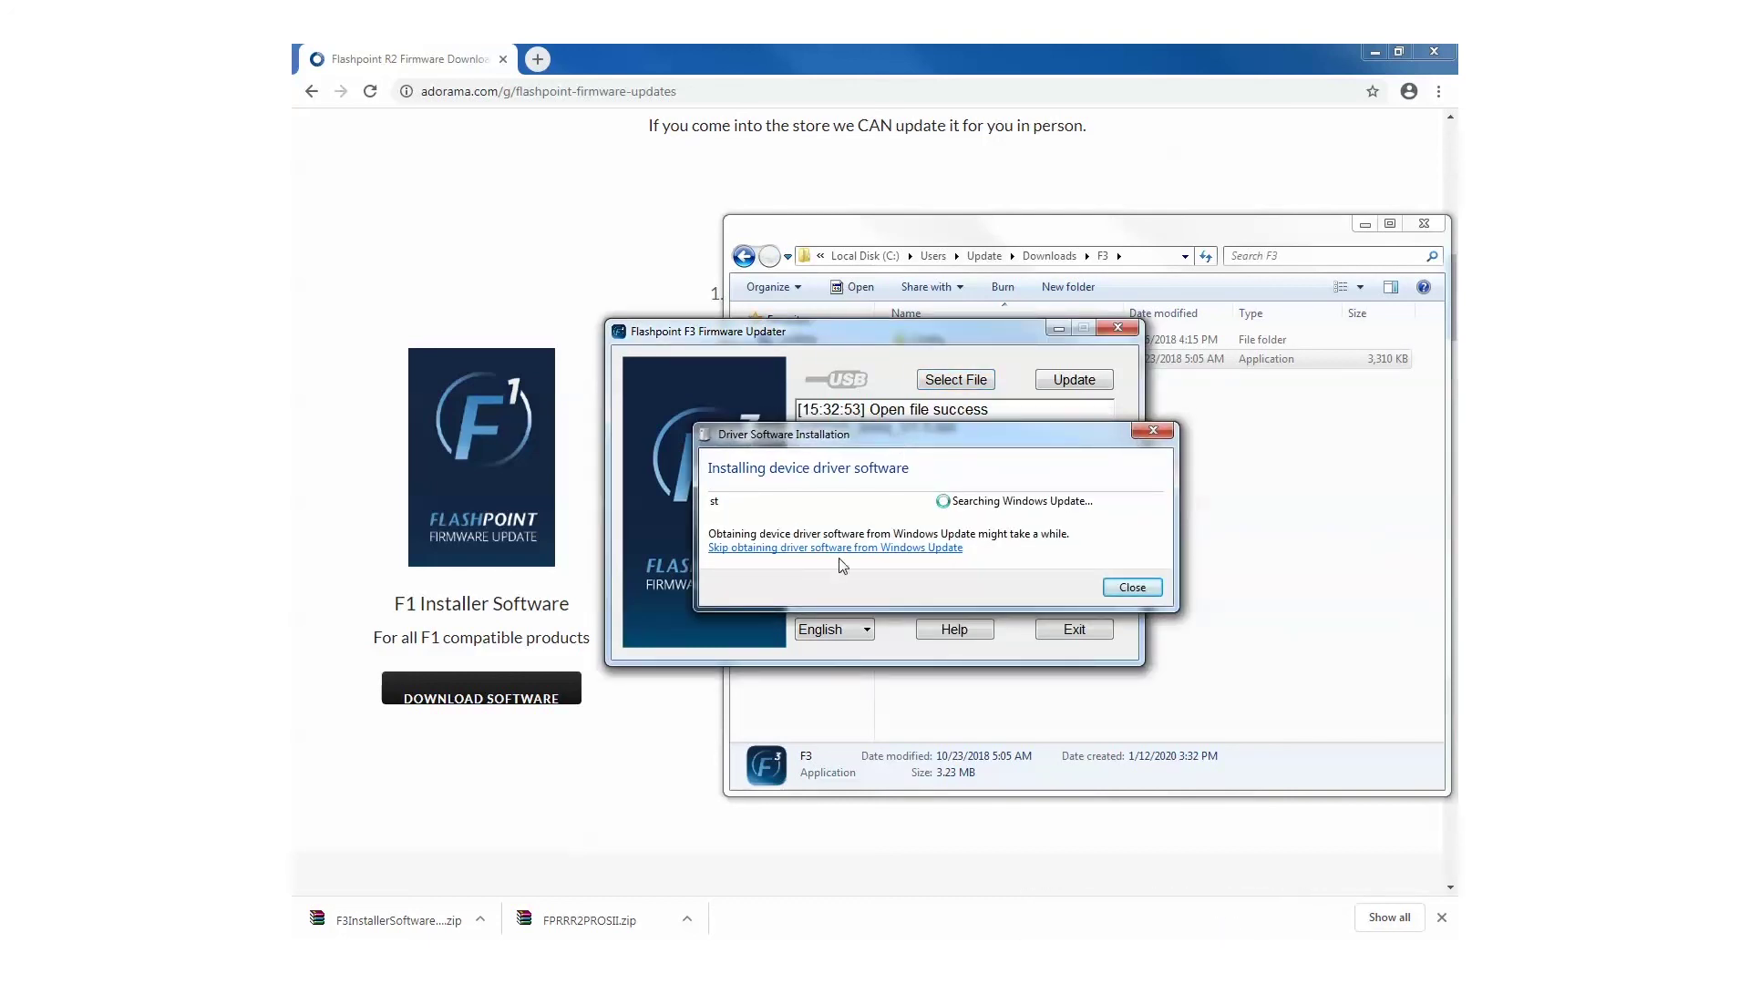
- Skip the Windows Update driver search and dismiss the driver installation notice
click(777, 549)
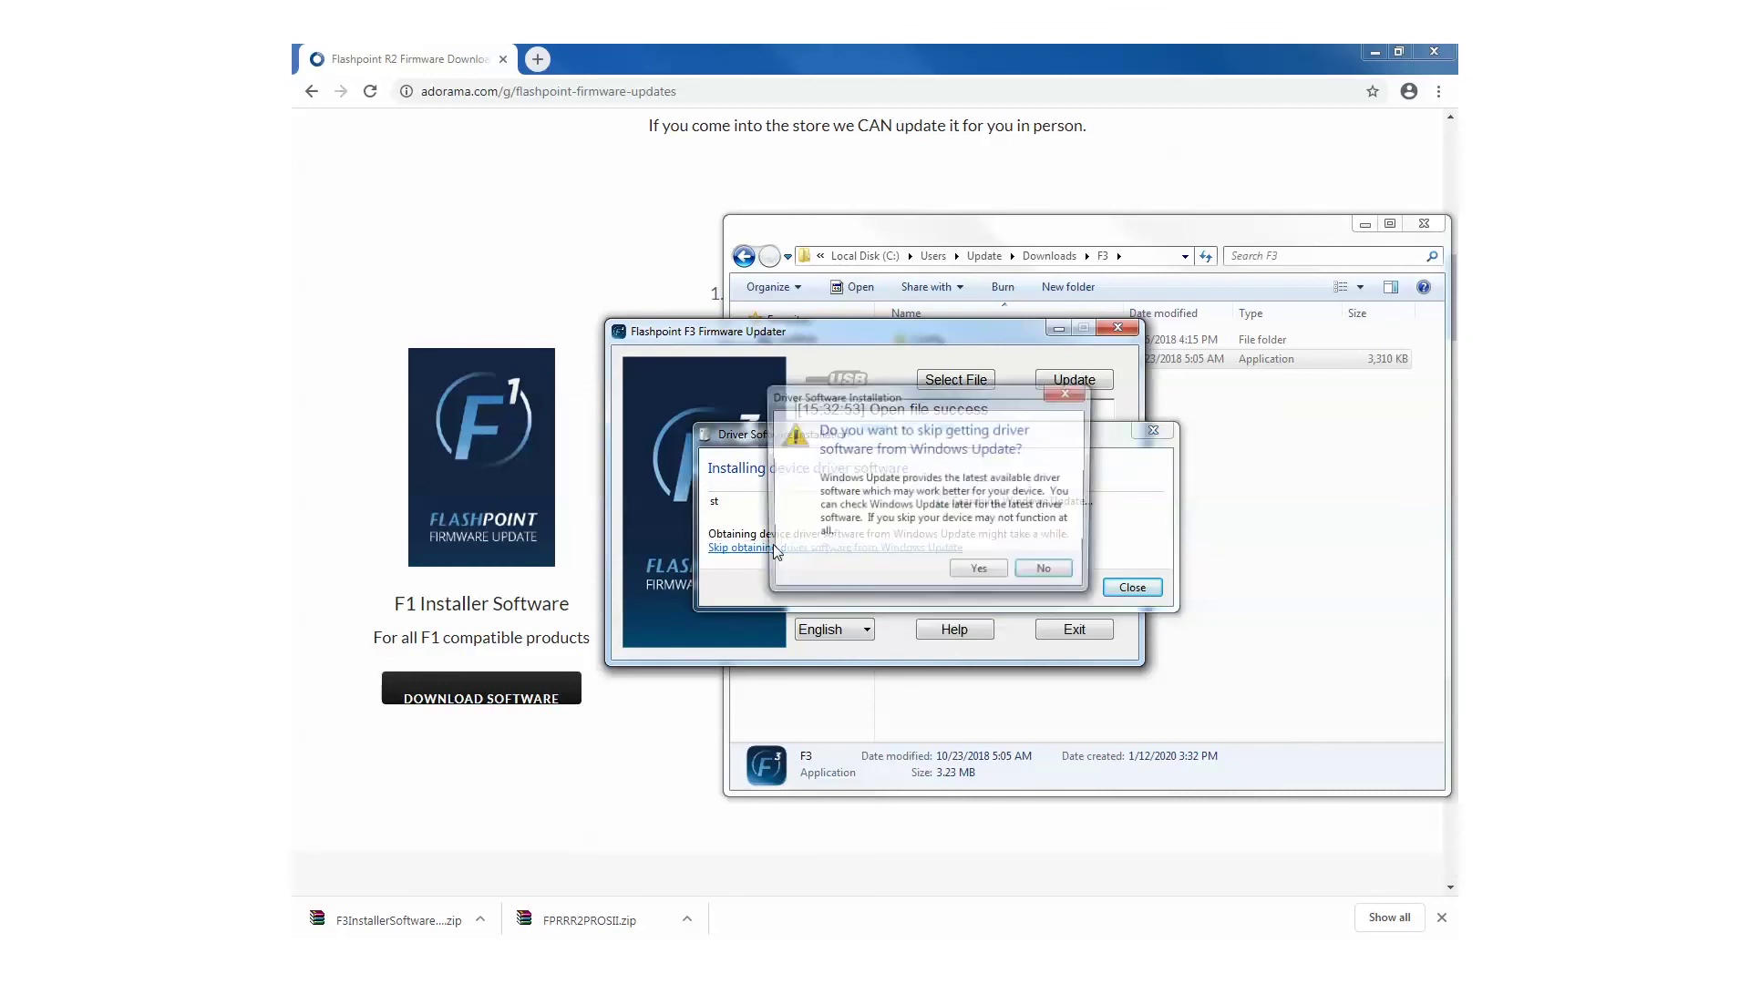
click(980, 571)
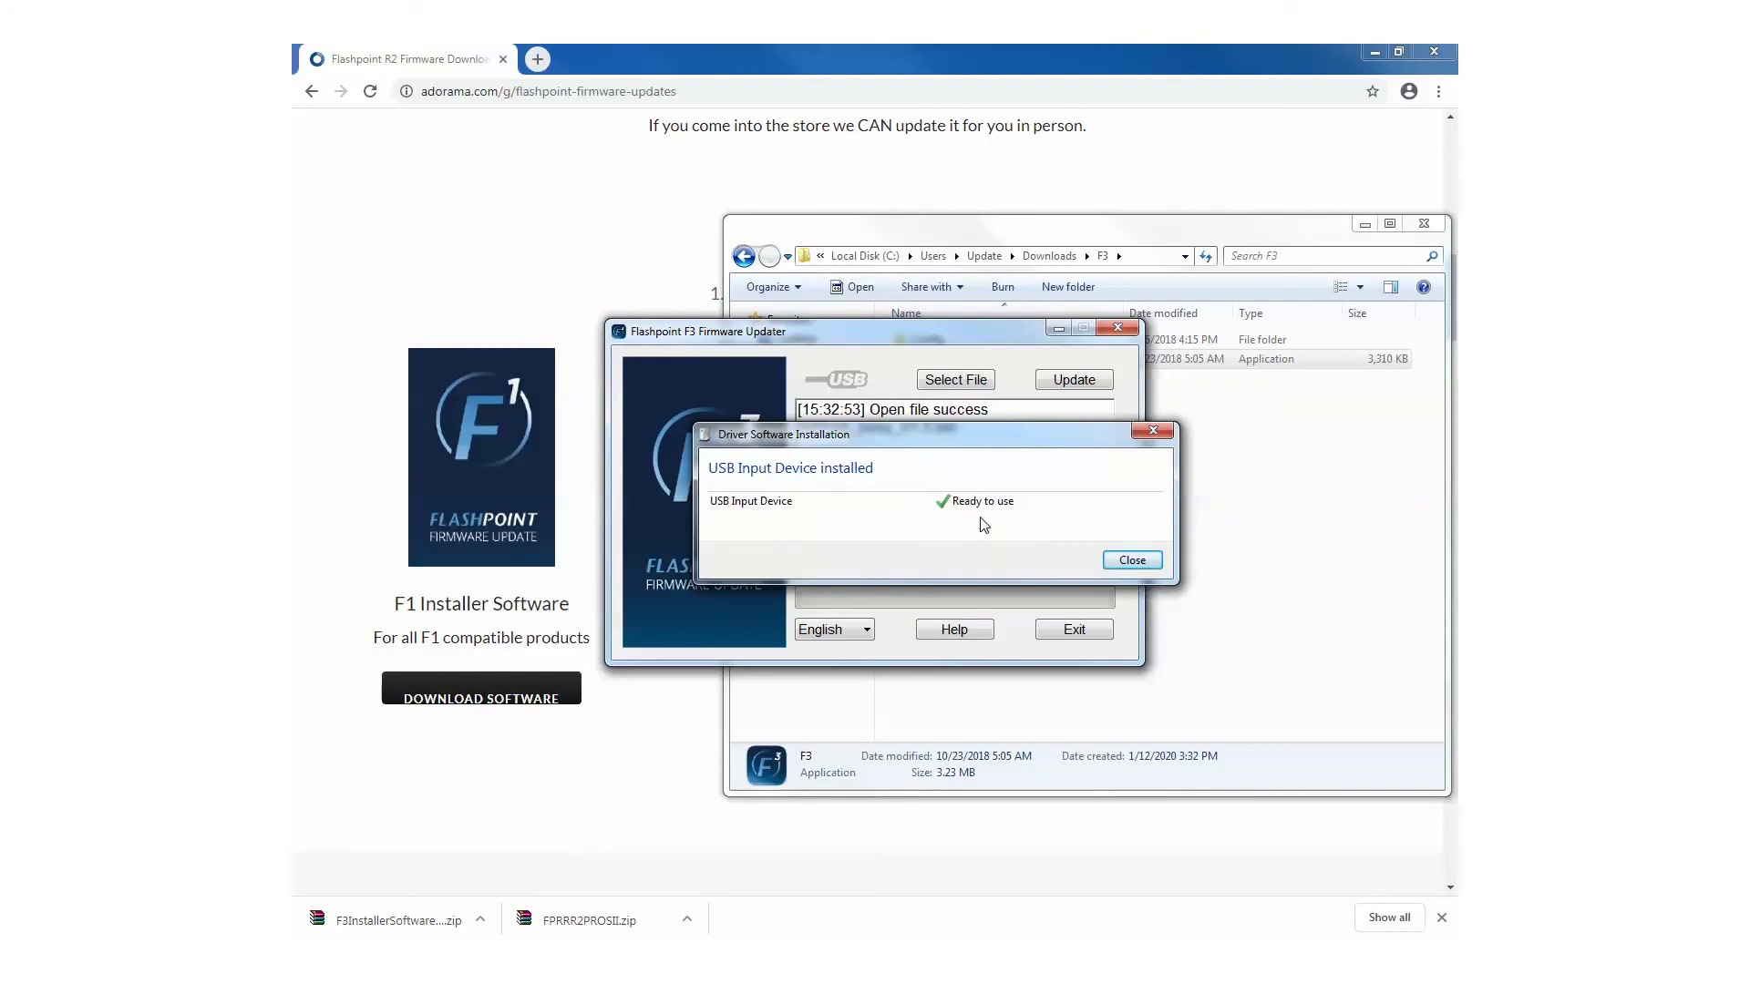
click(1133, 560)
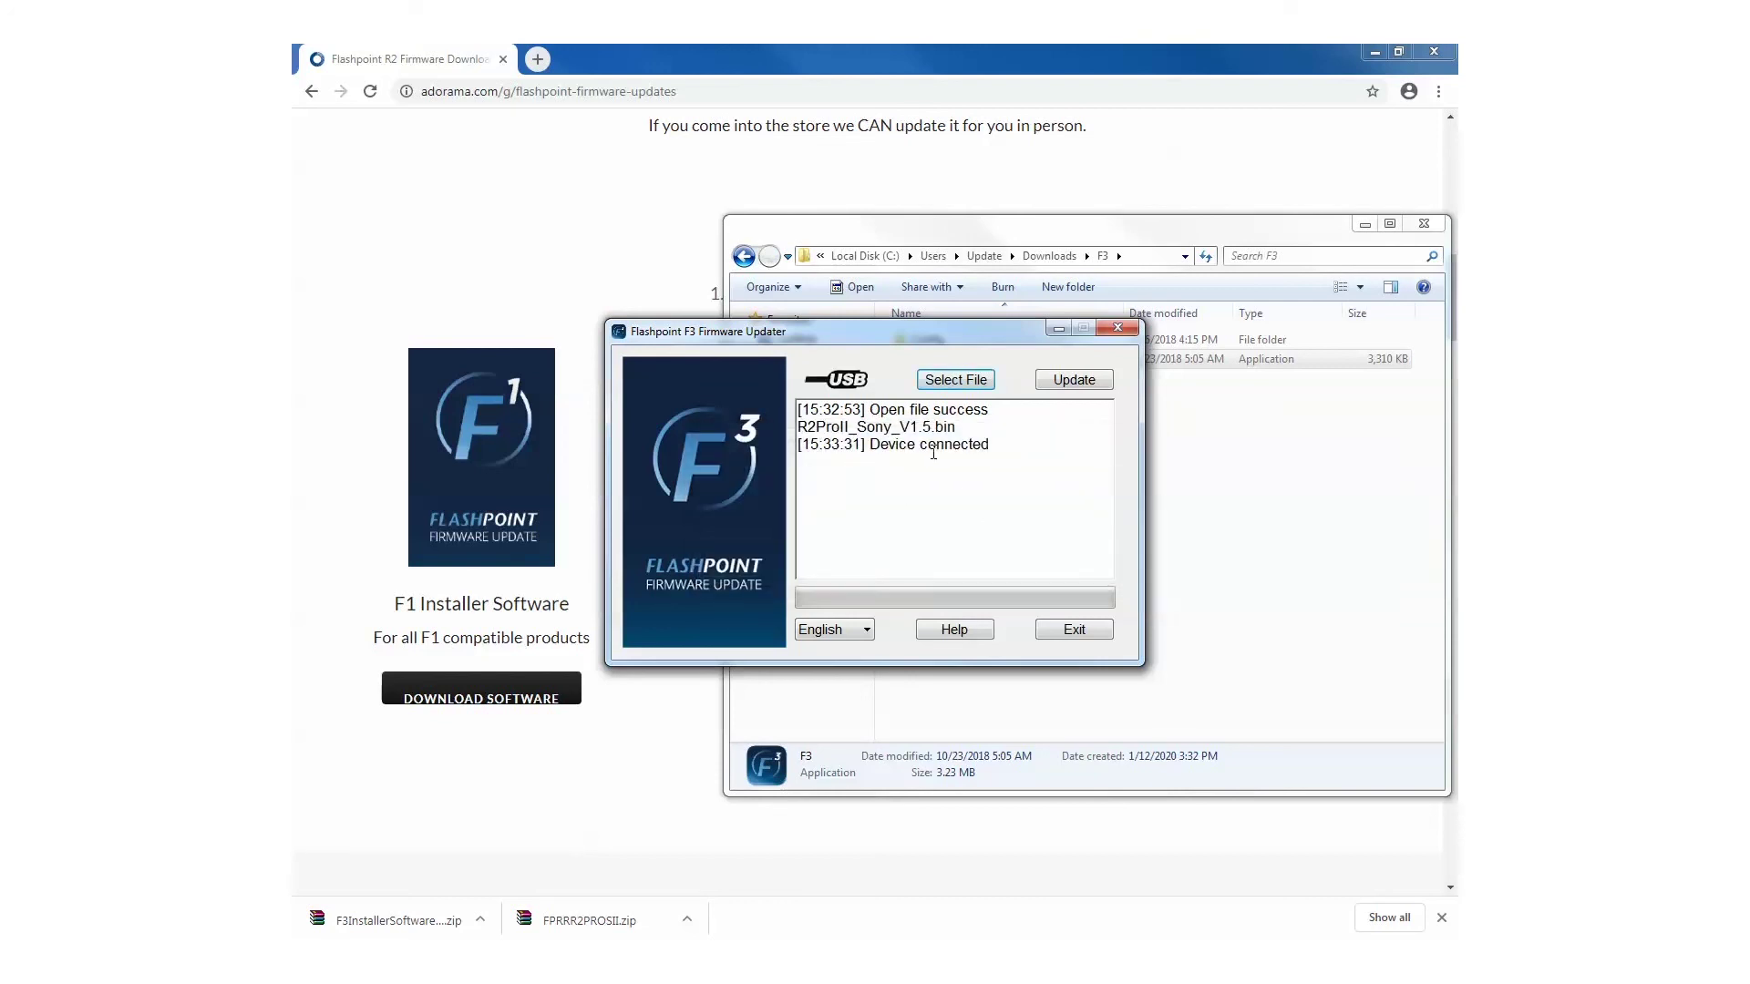
- Flash the Sony R2 Pro Mark II firmware until 'Update device success!' appears, then exit F3
click(1067, 386)
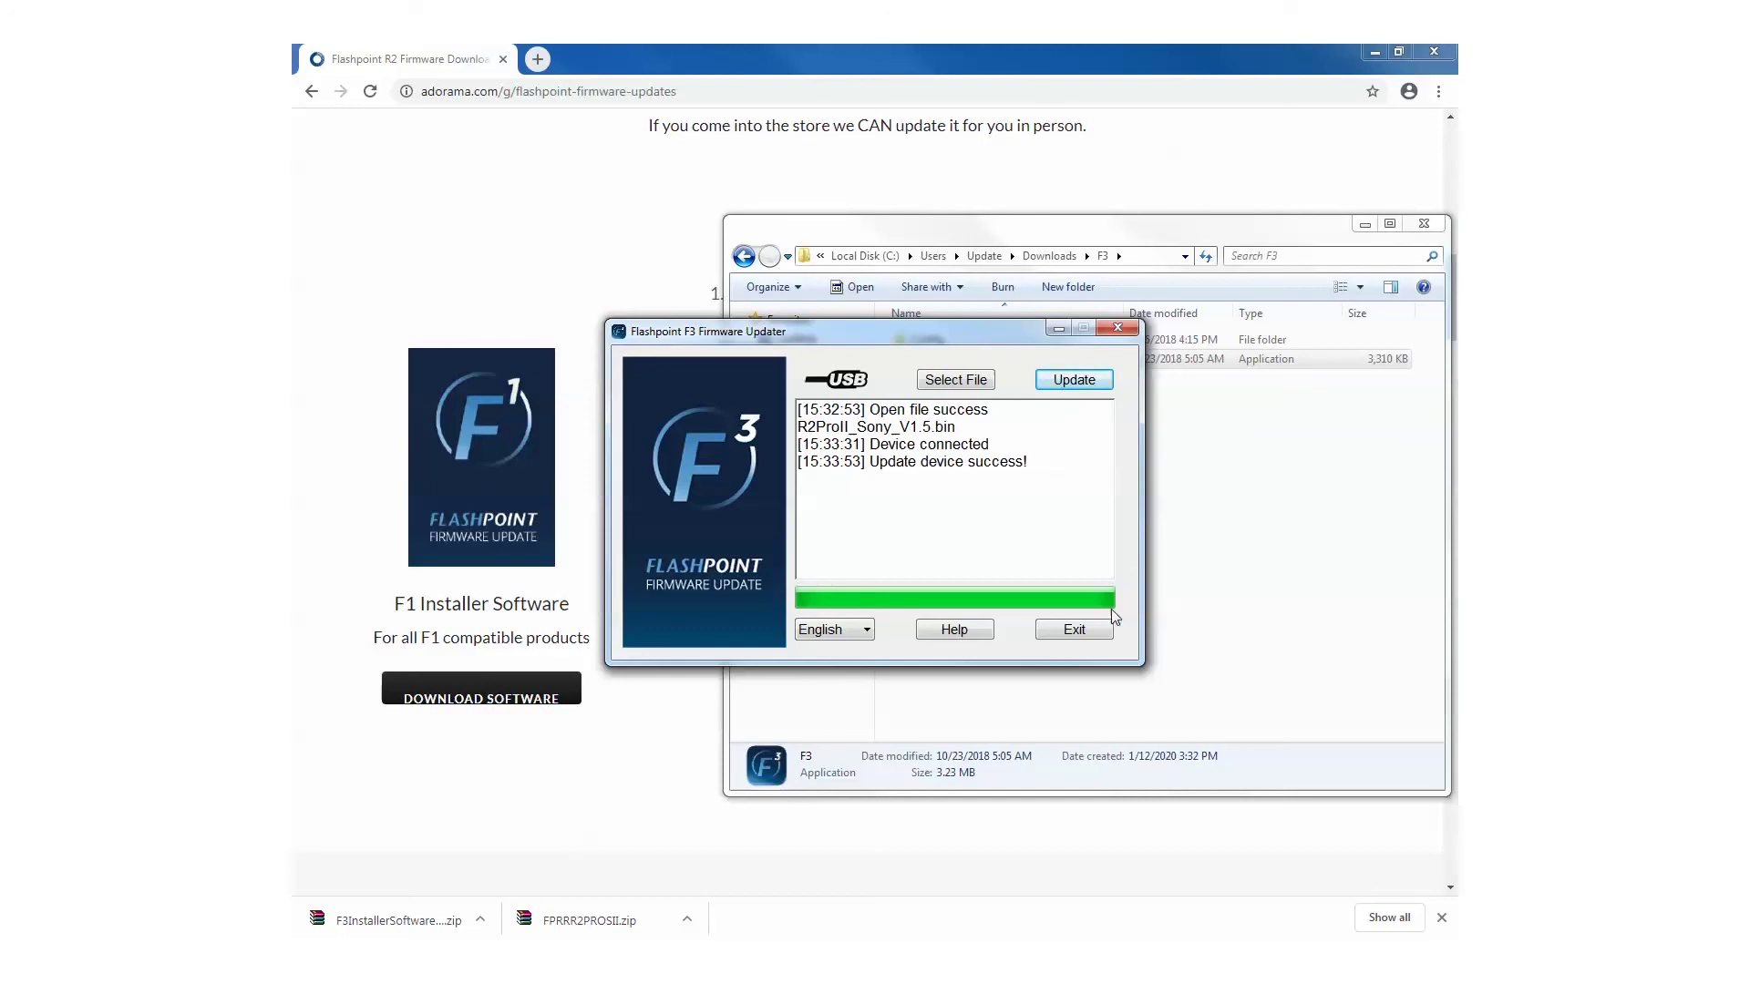
click(1074, 631)
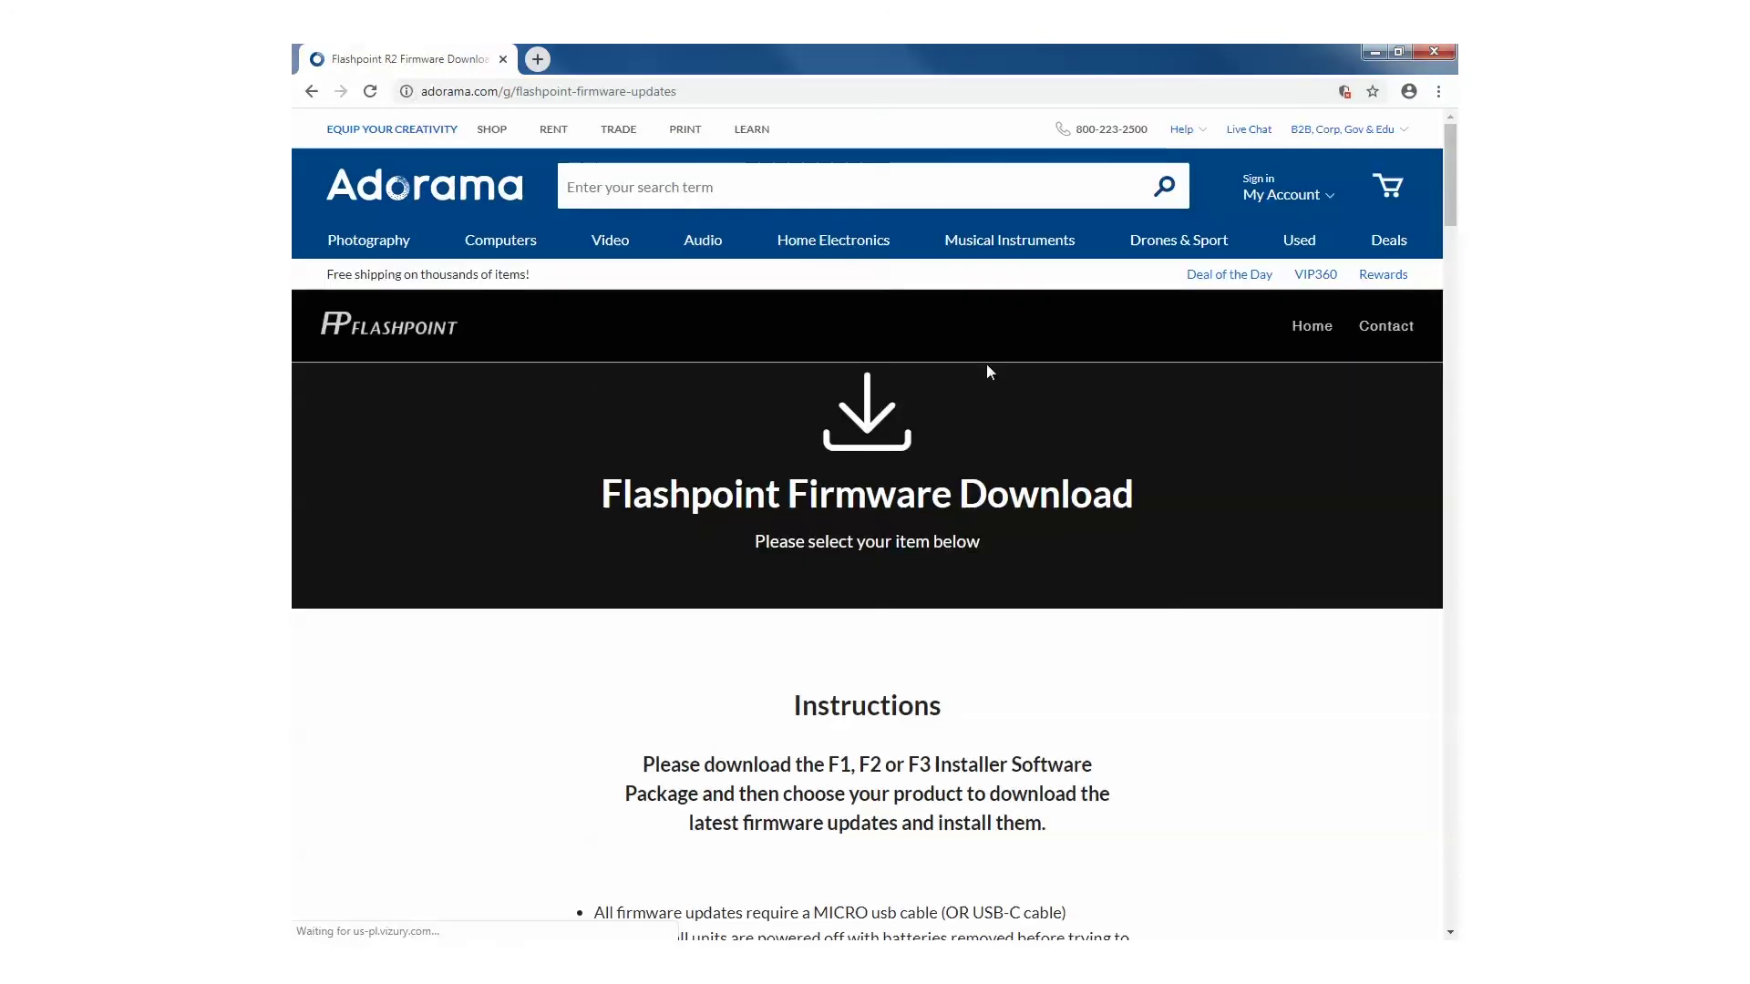
- Scroll the Flashpoint firmware page down to the R2 Pro Mark II download card
scroll(988, 371, down, 6)
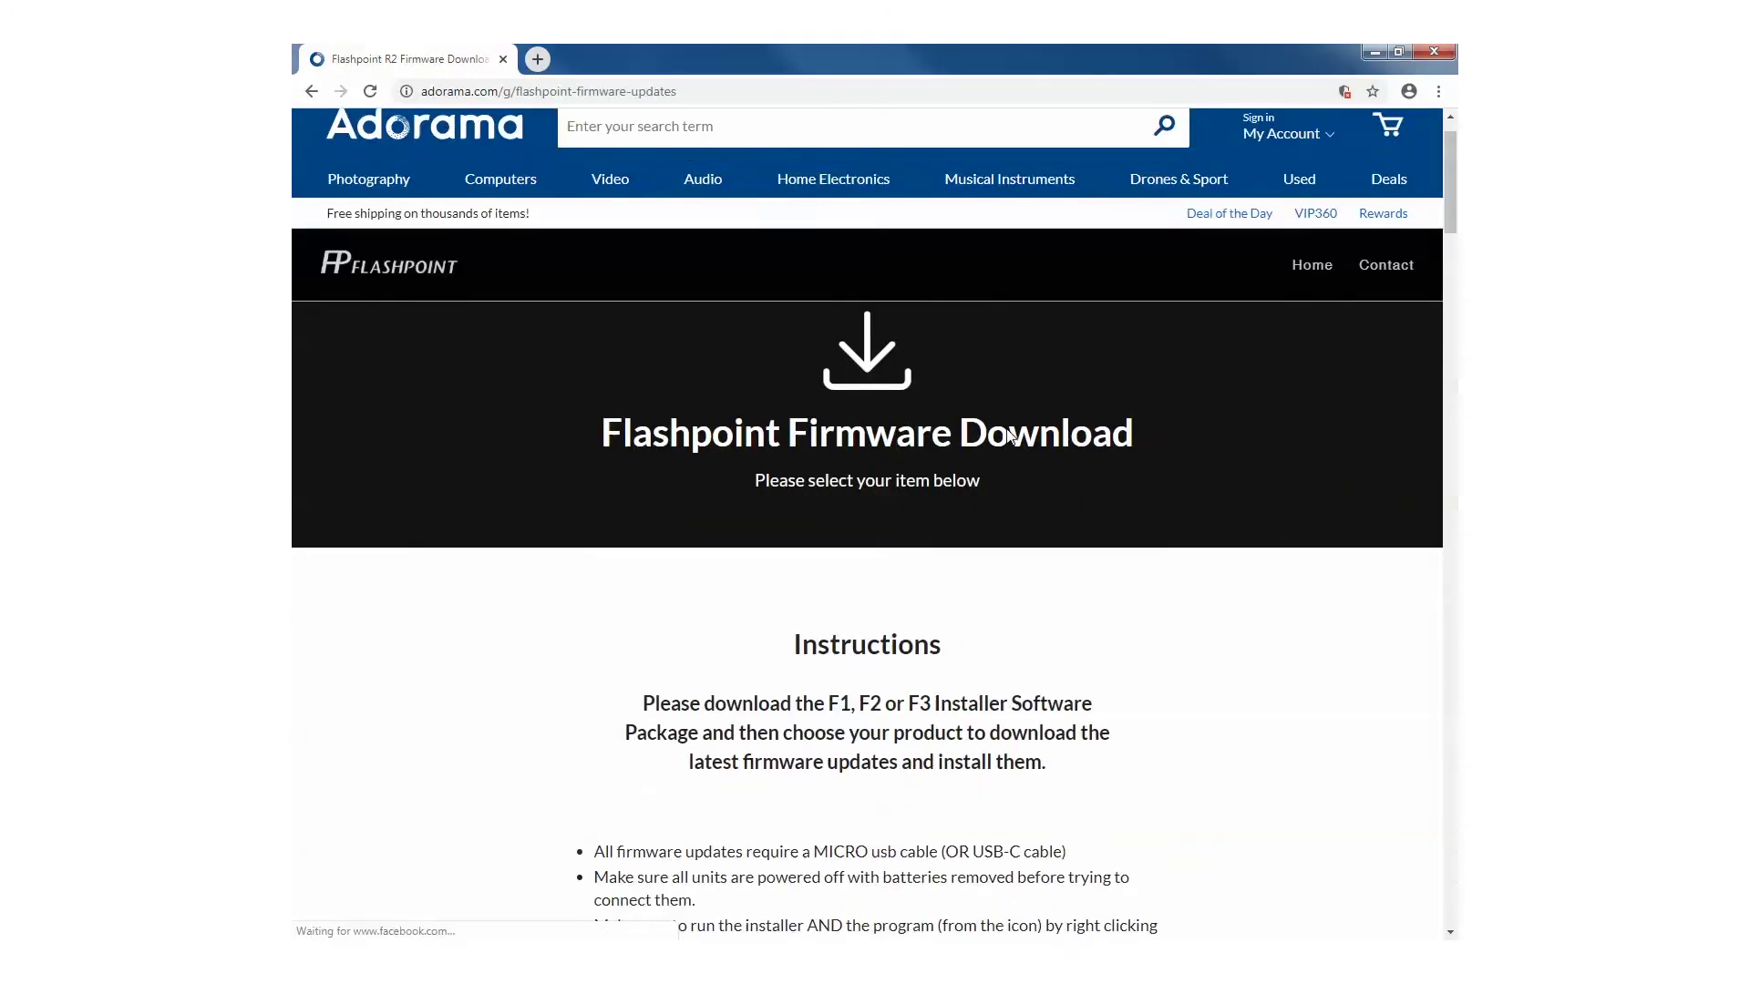
scroll(1008, 429, down, 12)
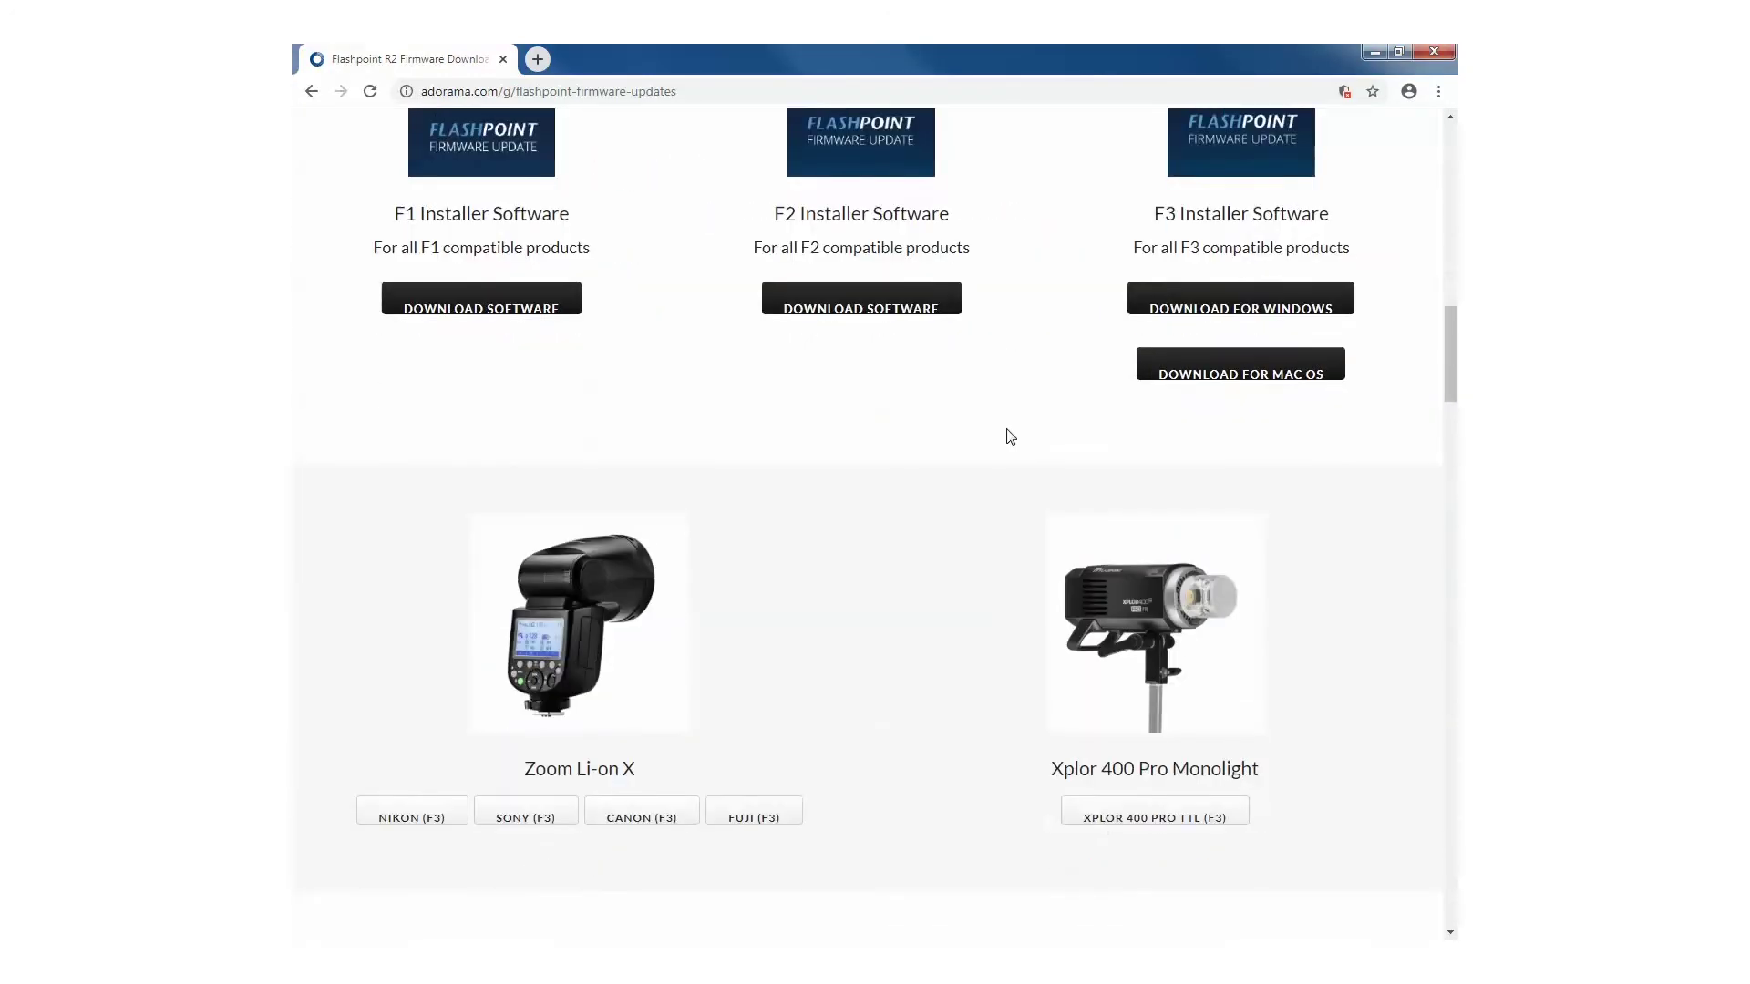
scroll(1039, 436, down, 4)
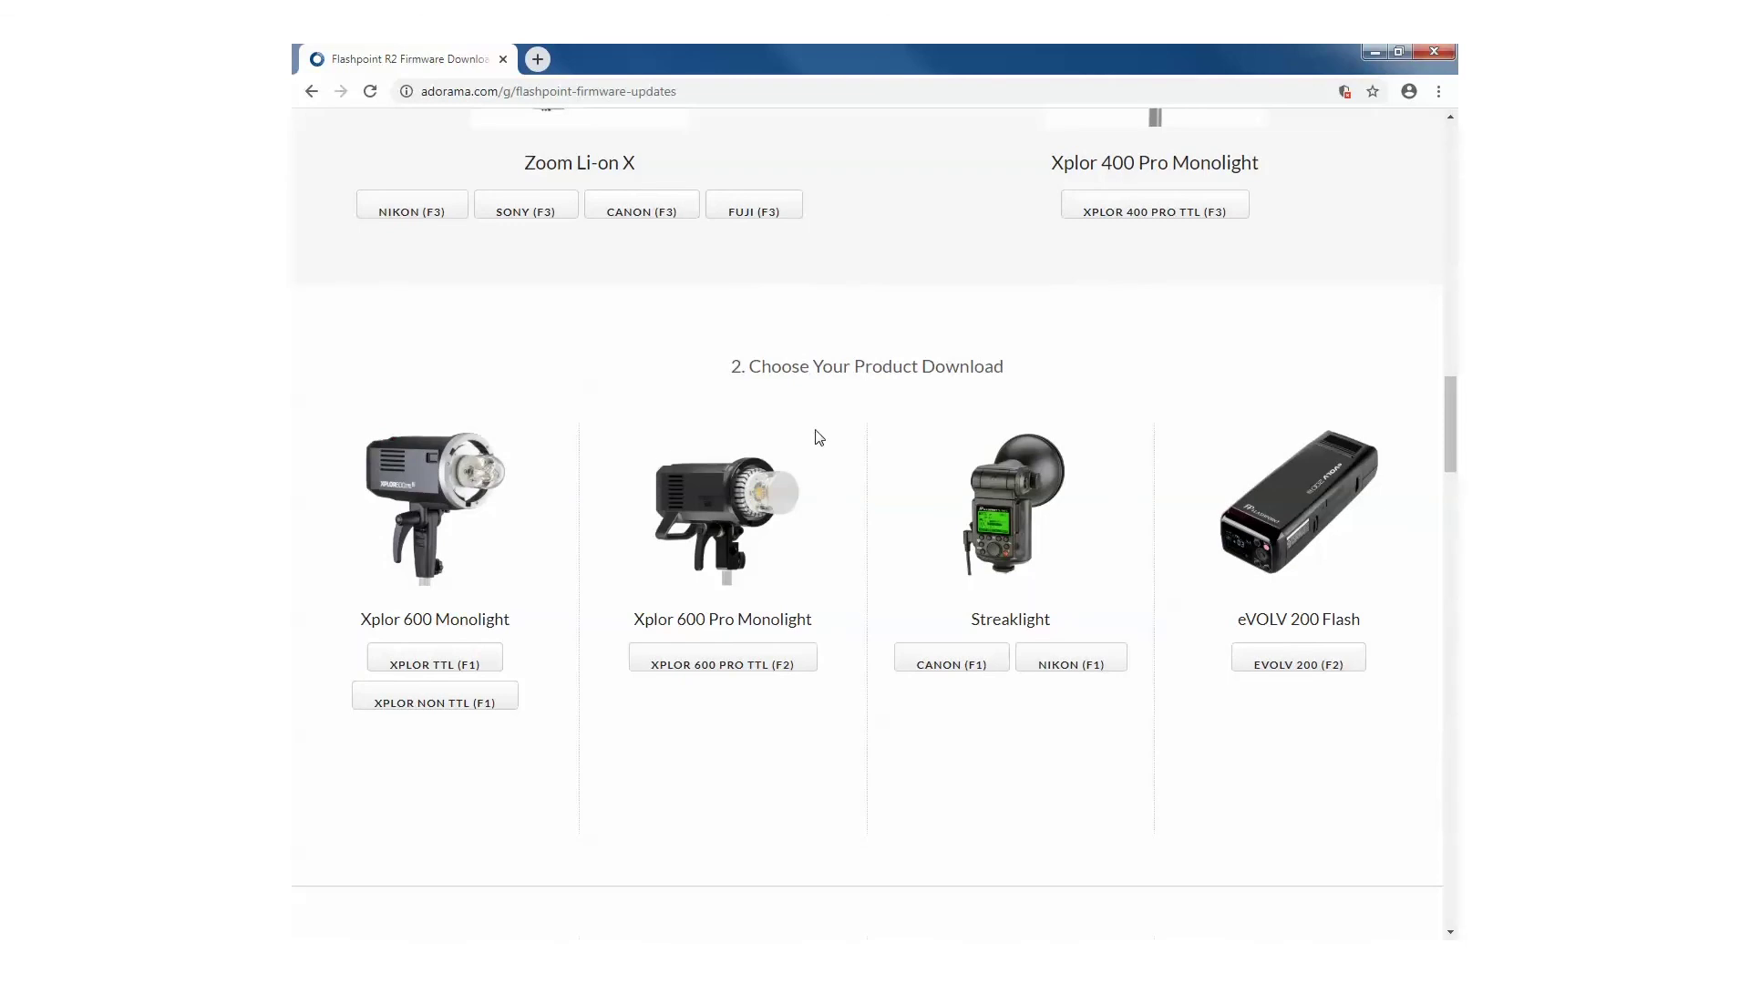
scroll(762, 598, down, 3)
scroll(768, 598, down, 6)
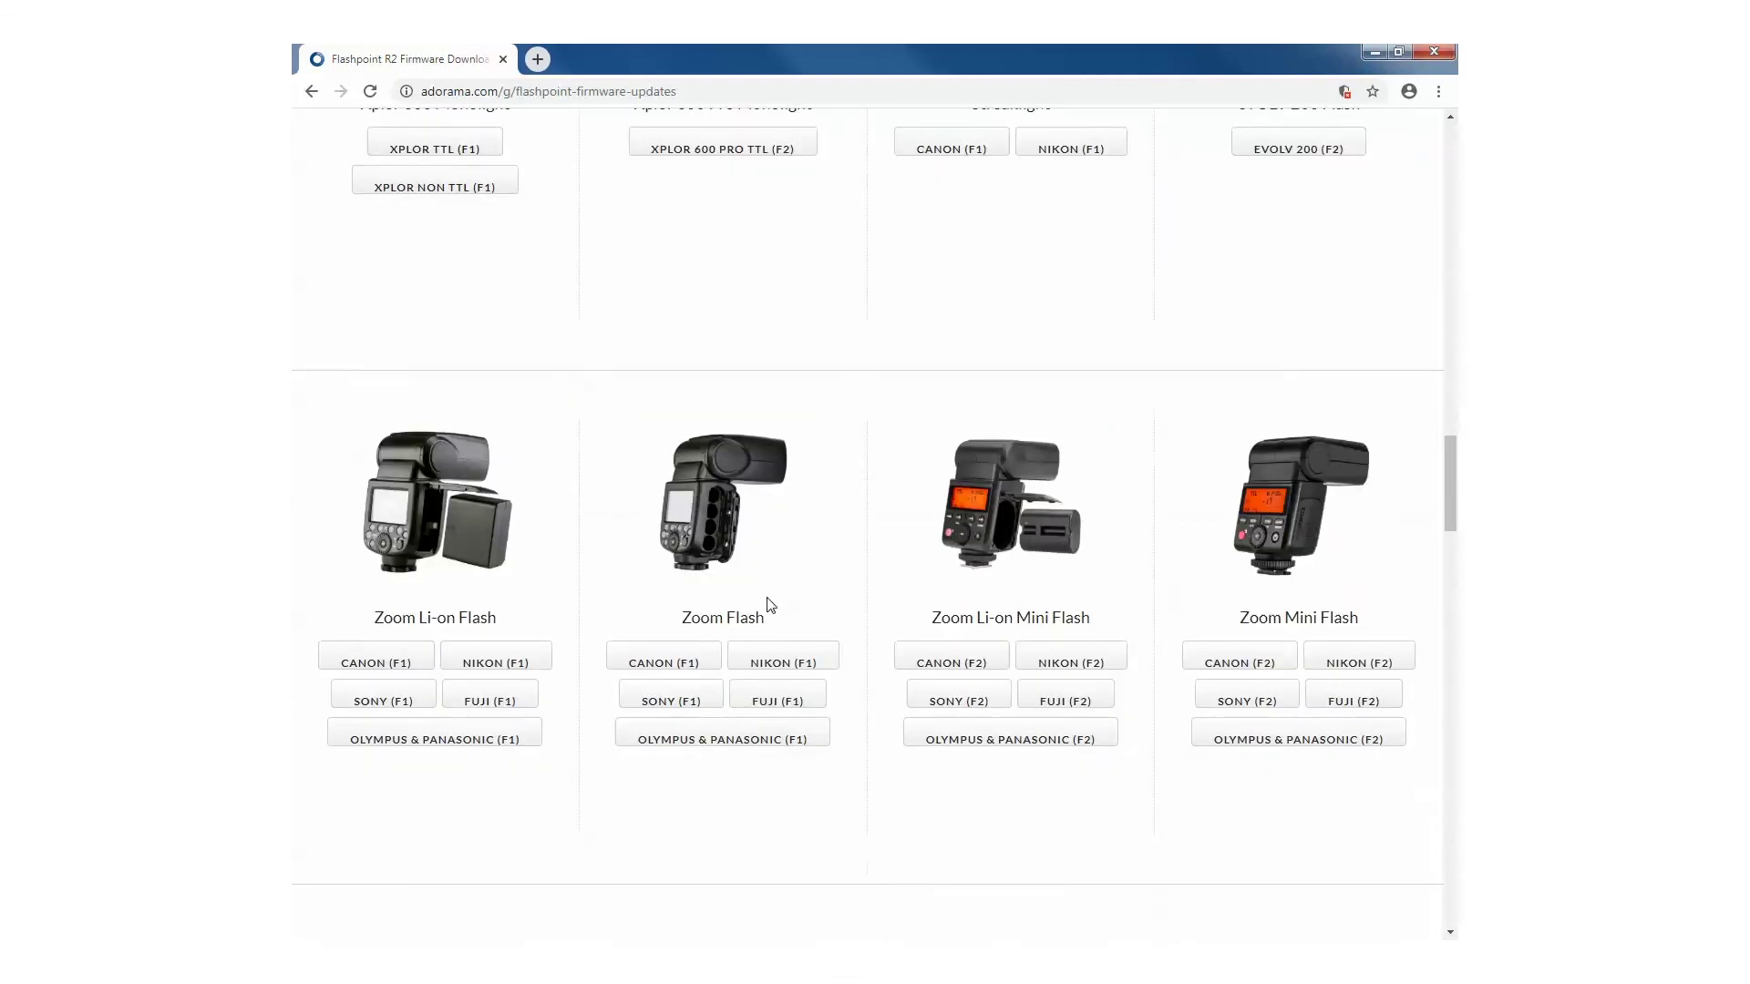
scroll(770, 607, down, 5)
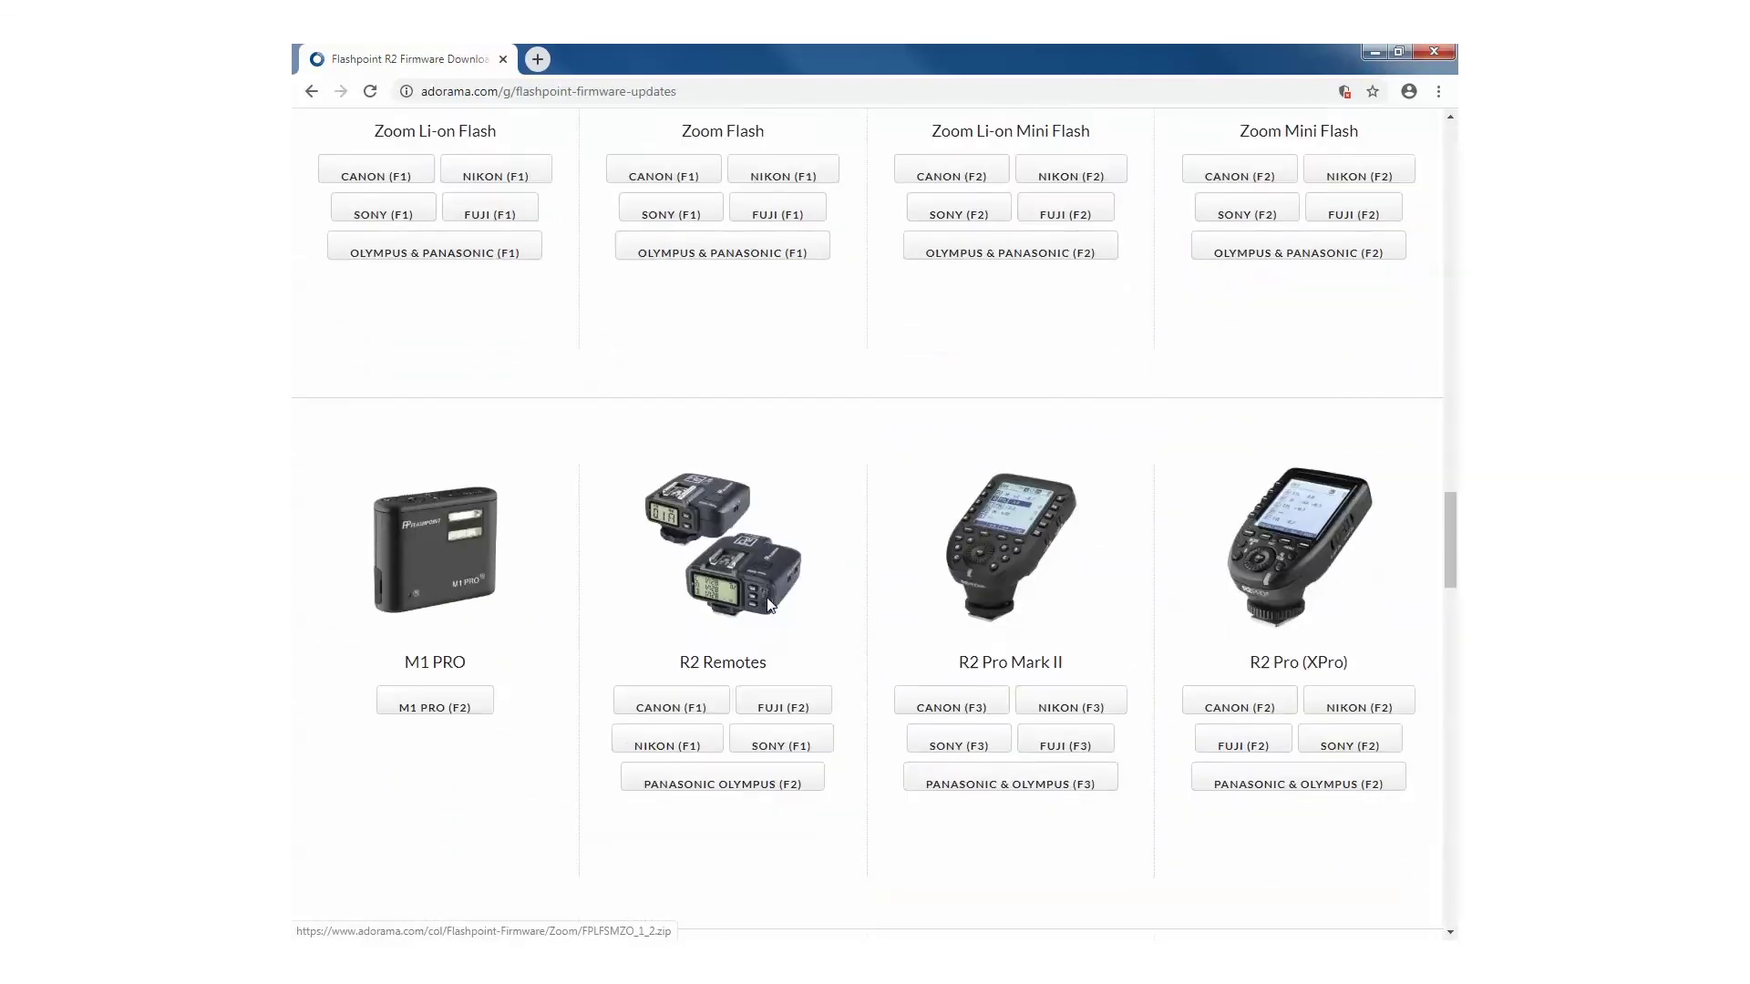
scroll(770, 604, up, 3)
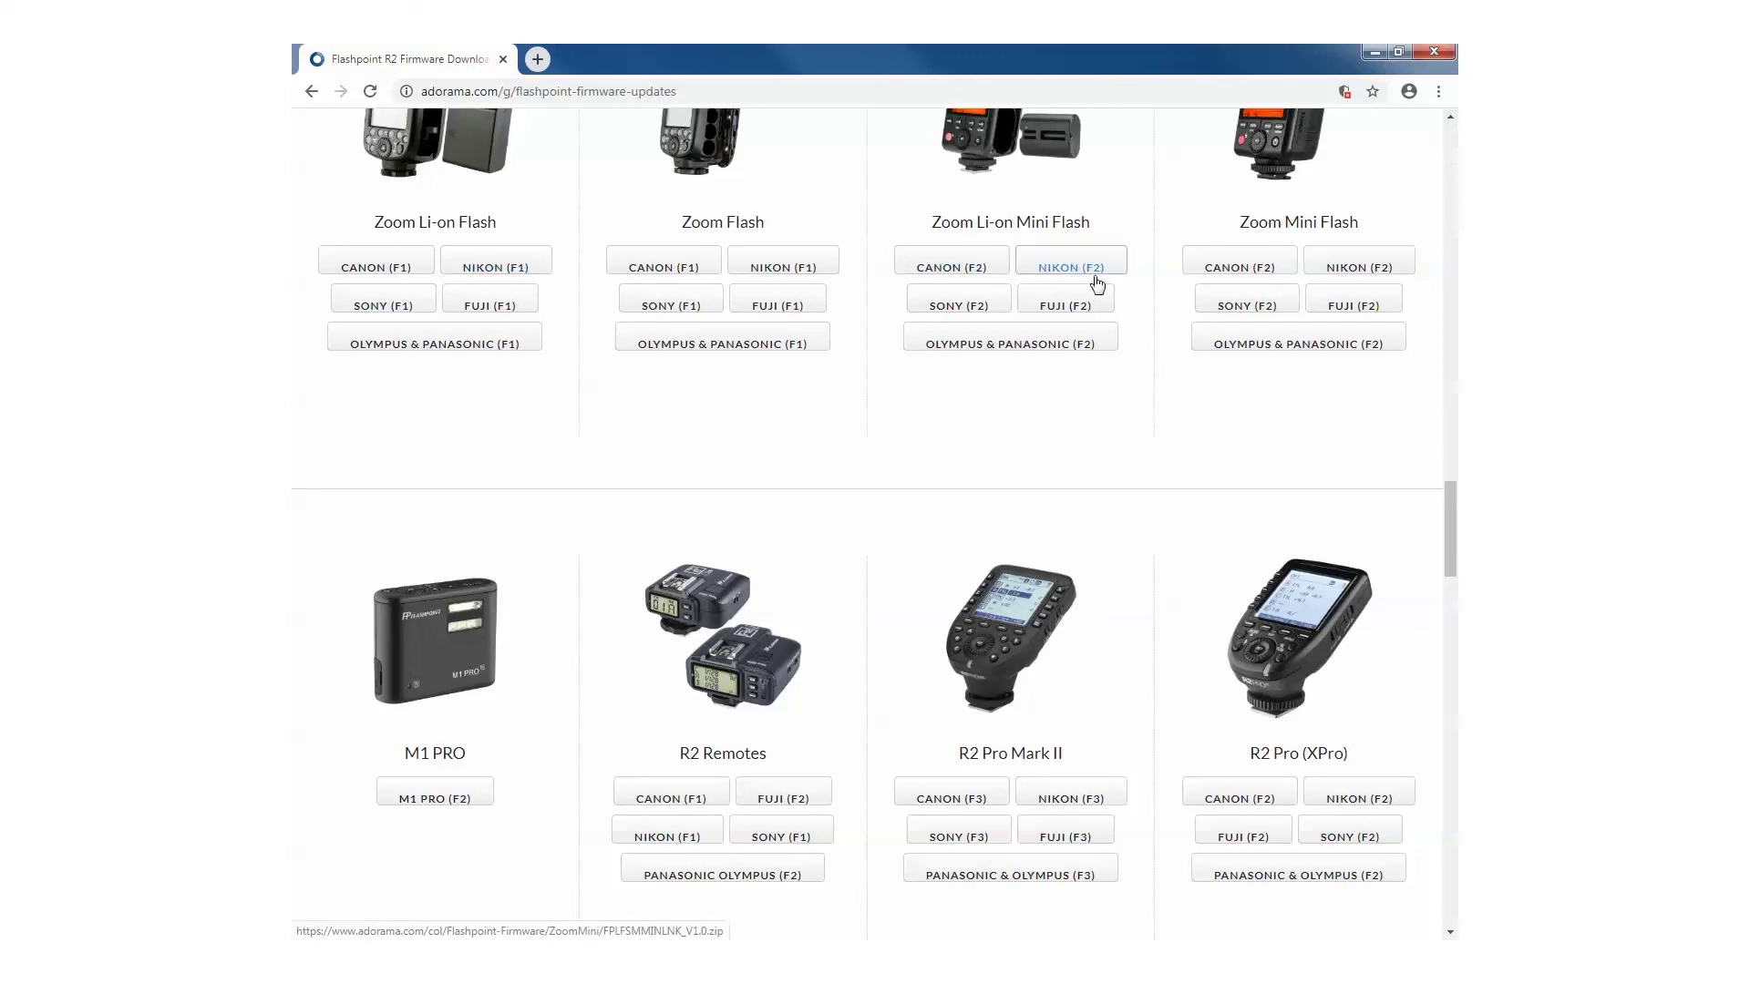
scroll(1102, 284, down, 2)
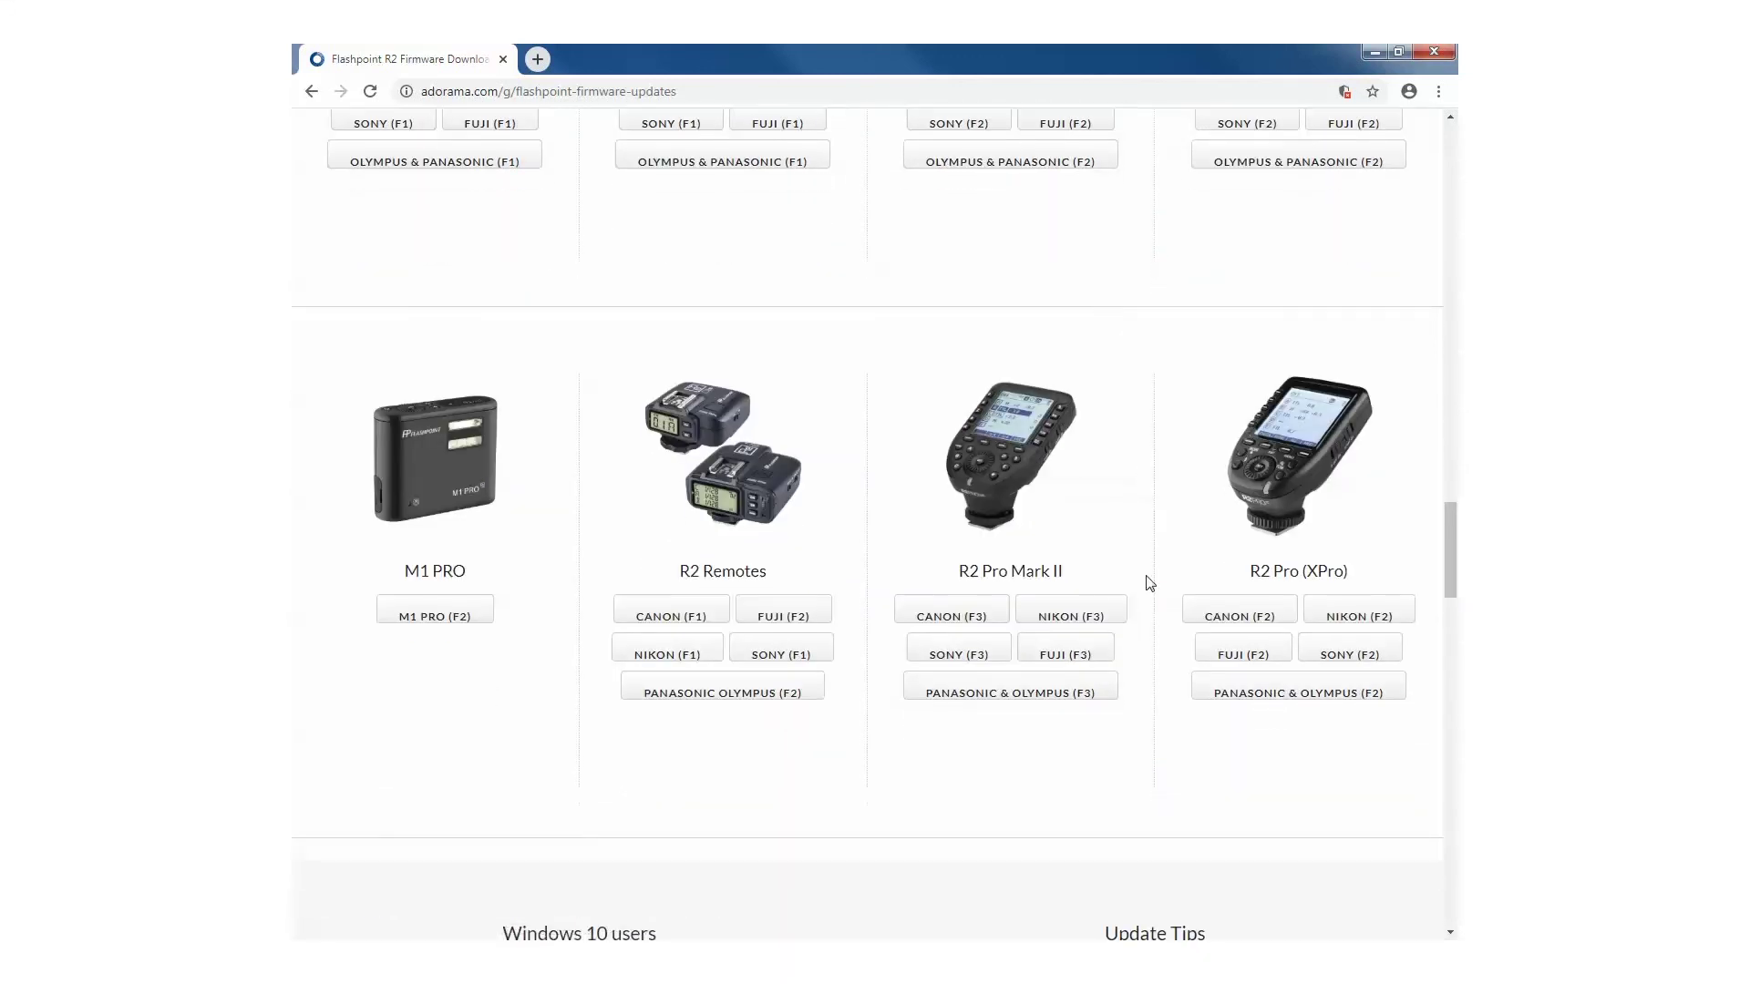